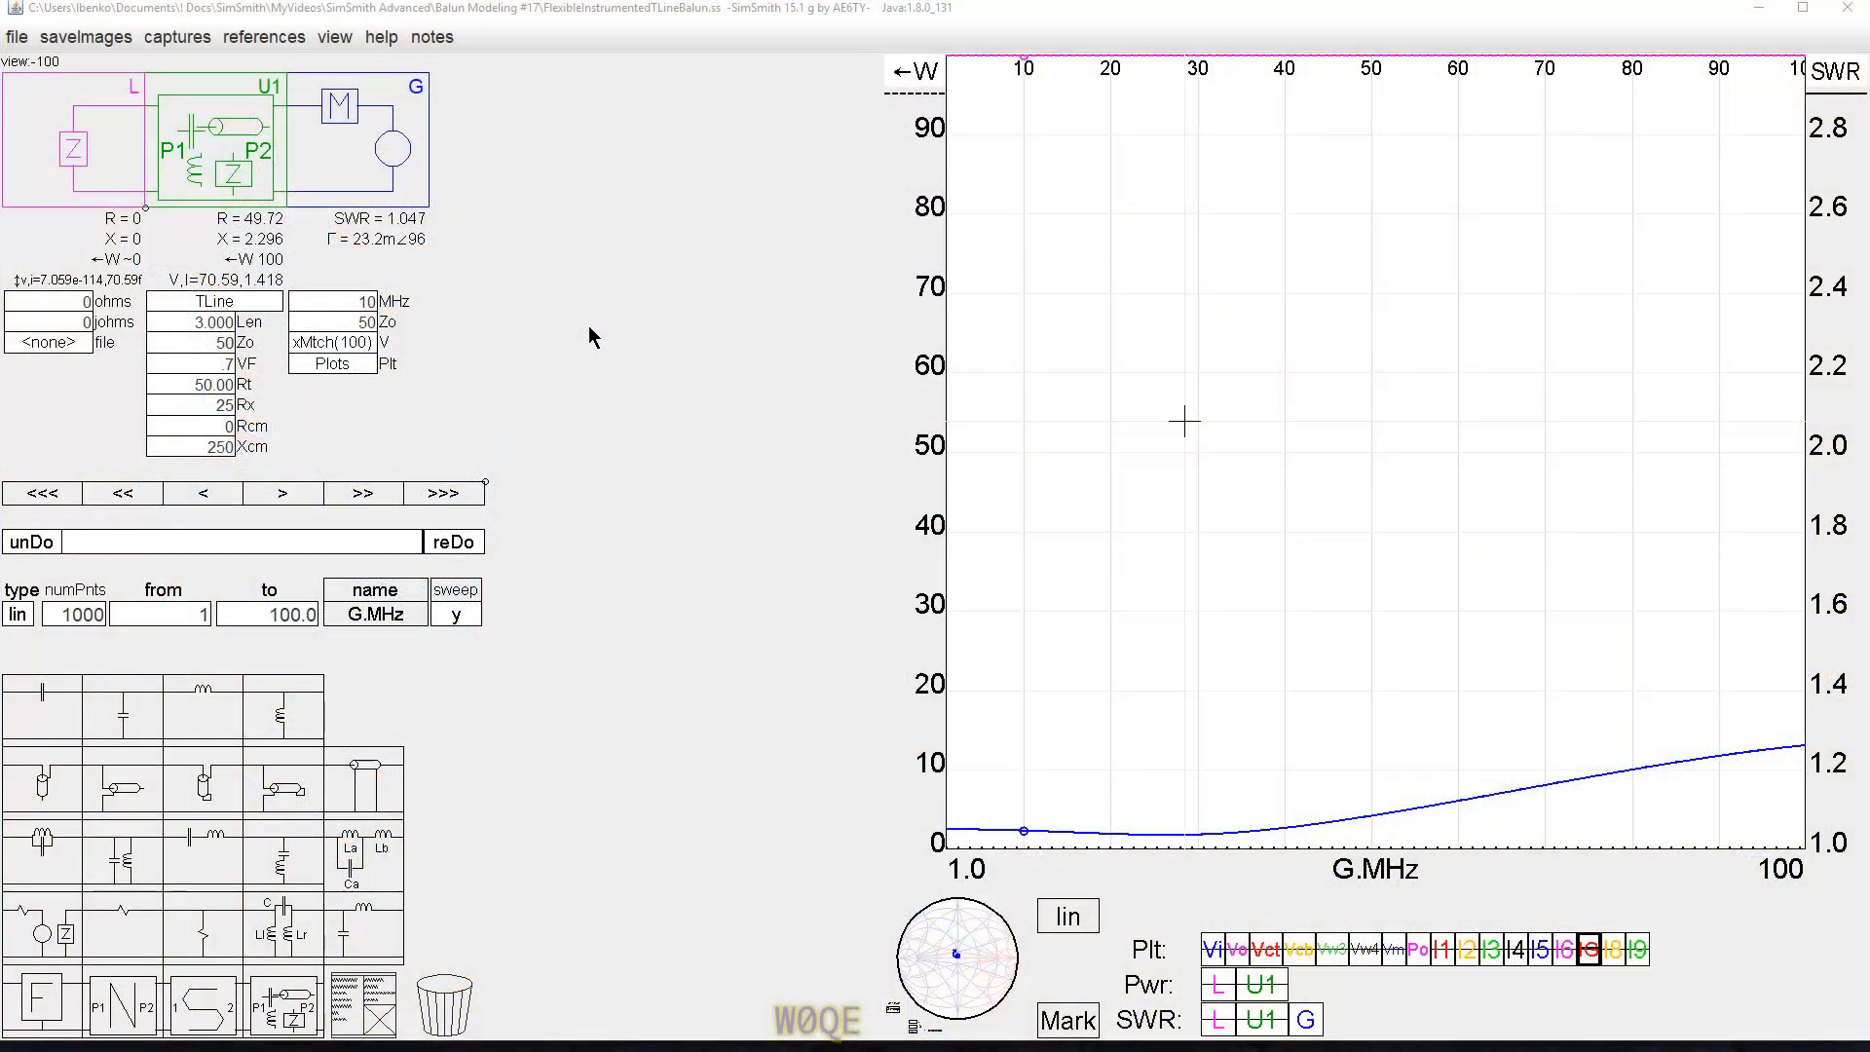
# Open the U1 TLine block to view its RUSE subcircuit and code.
pyautogui.click(245, 310)
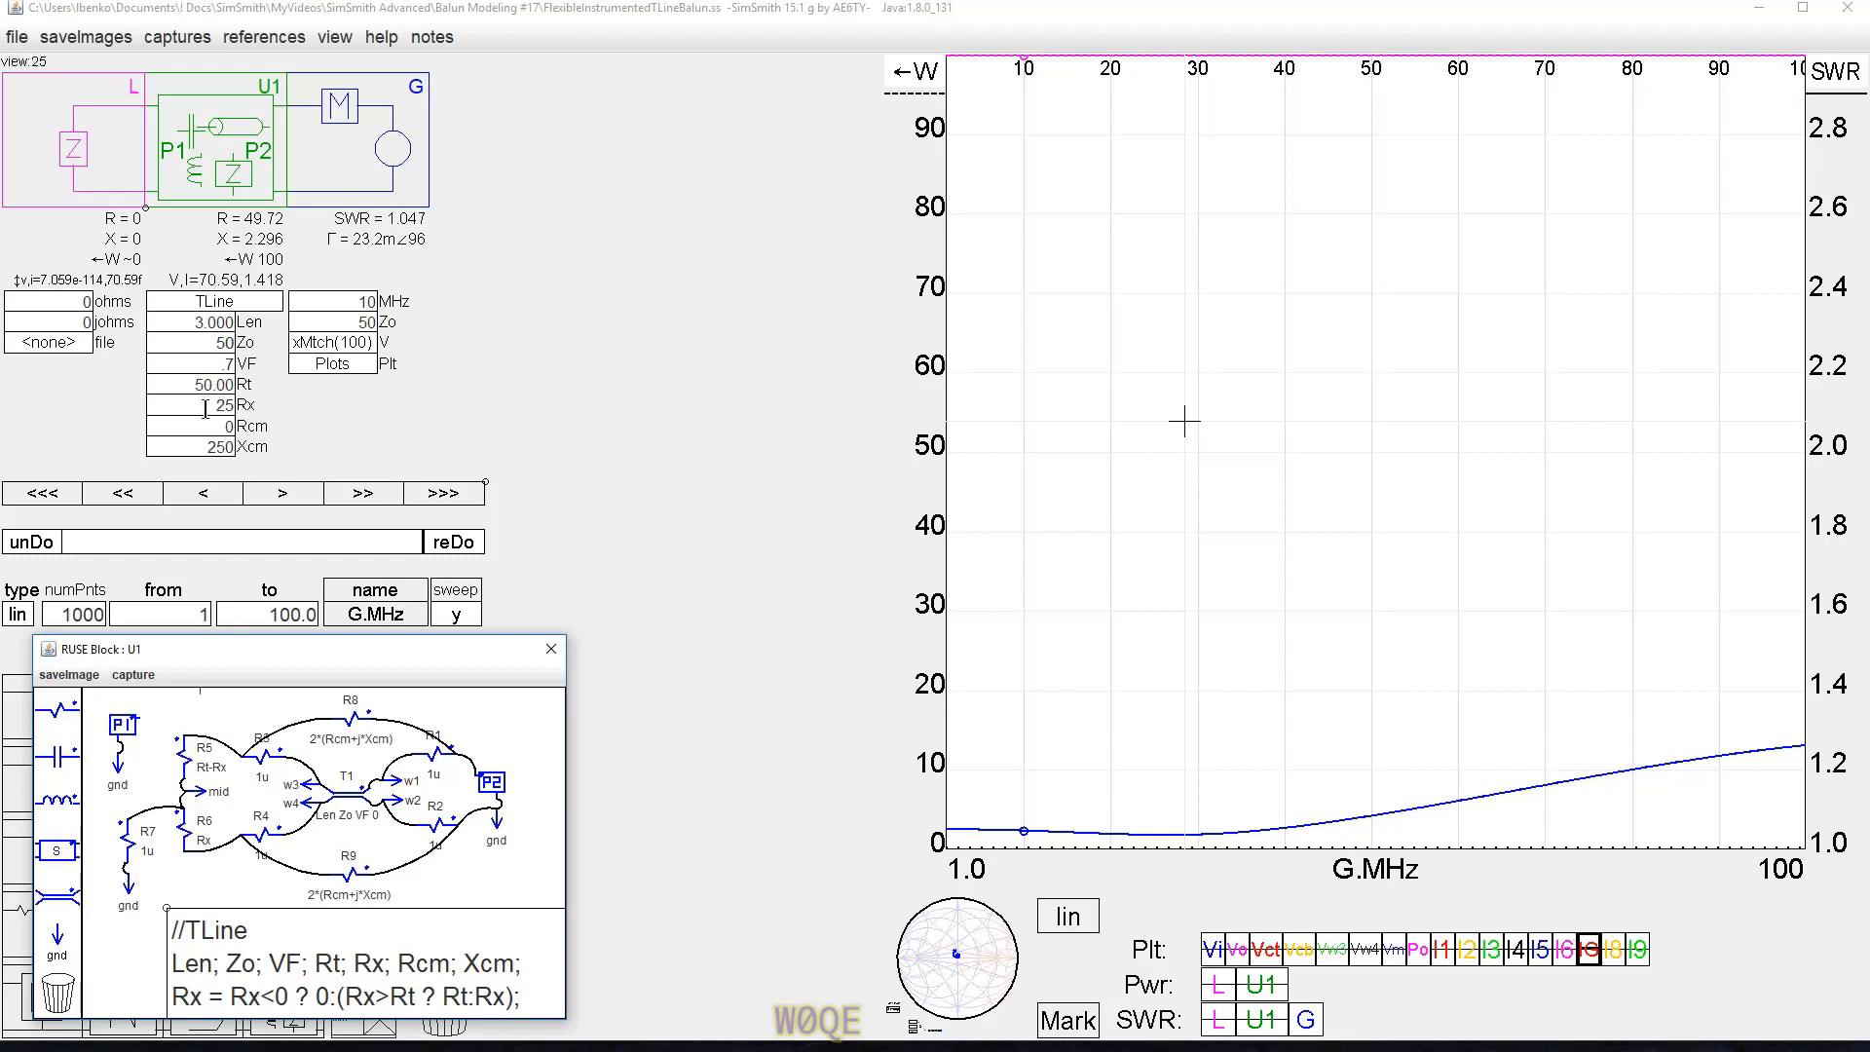
# Step the TLine block's Rx from 25 down through 0 and up to 50.
pyautogui.click(205, 409)
pyautogui.scroll(2, 206, 411)
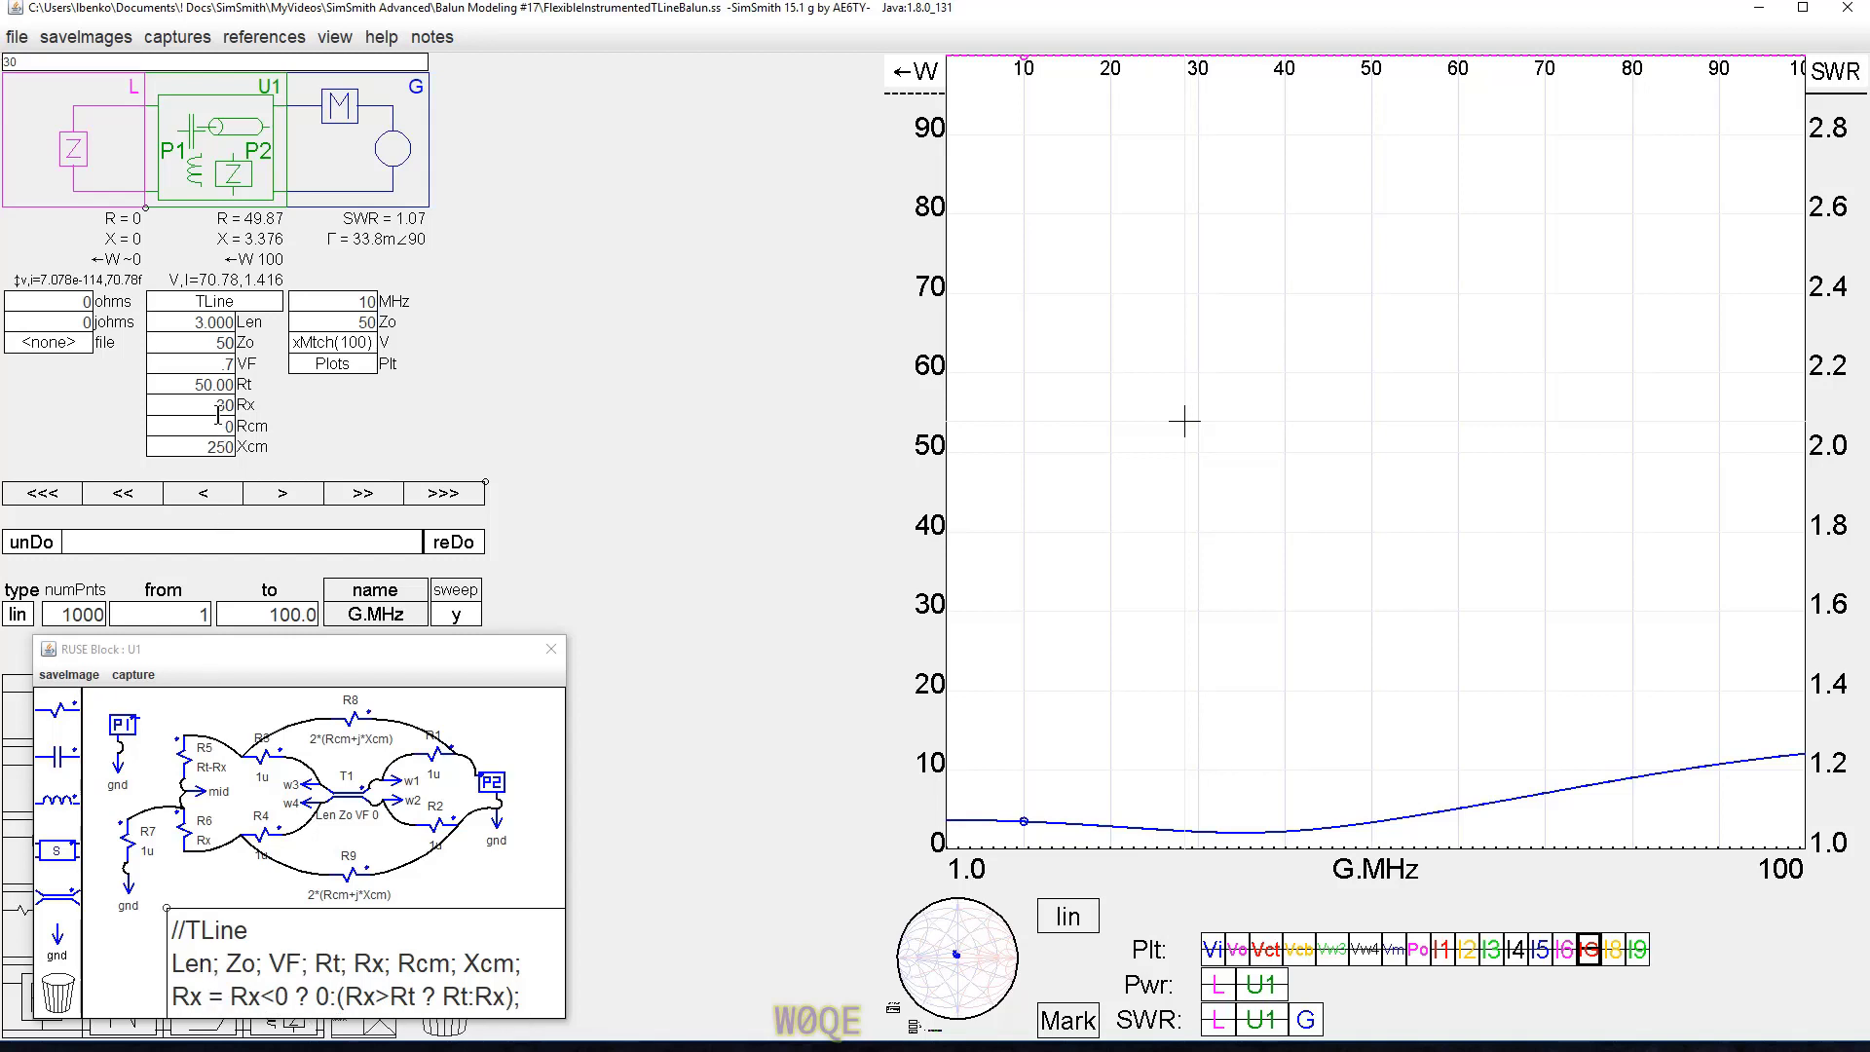
pyautogui.scroll(-3, 206, 405)
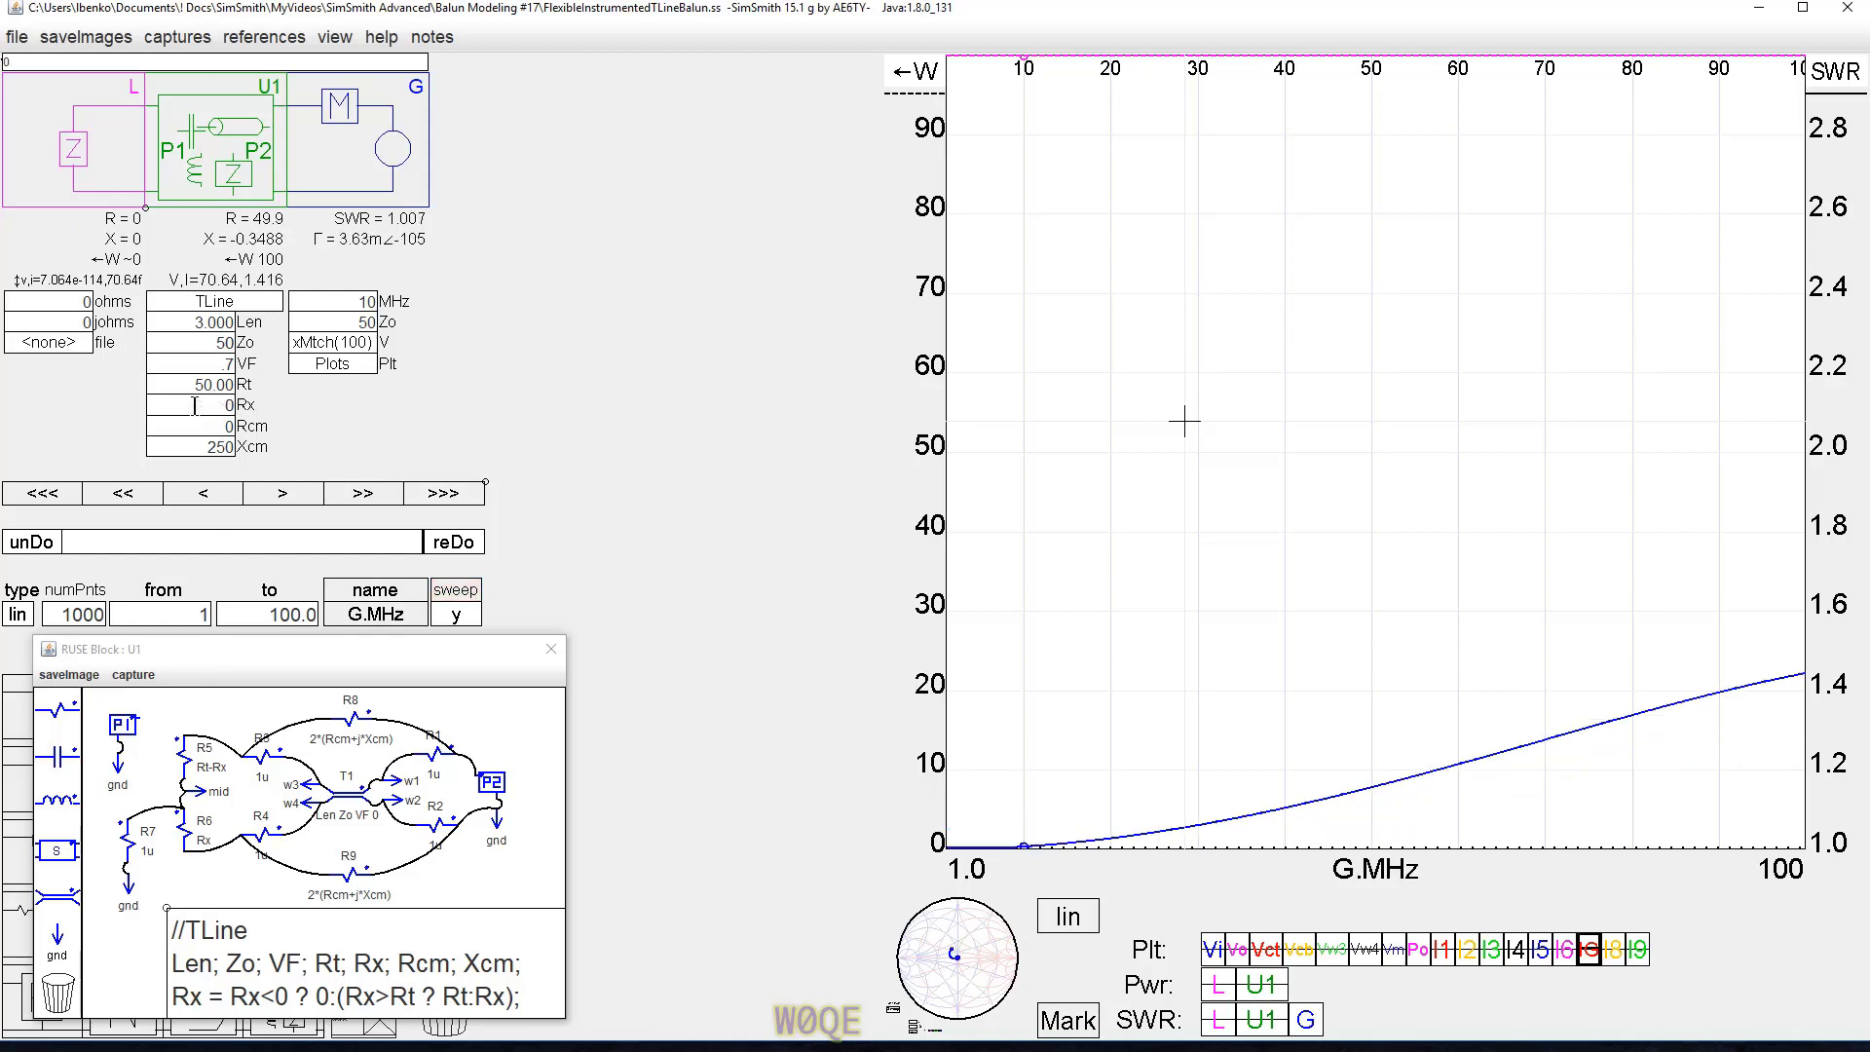
pyautogui.scroll(3, 205, 405)
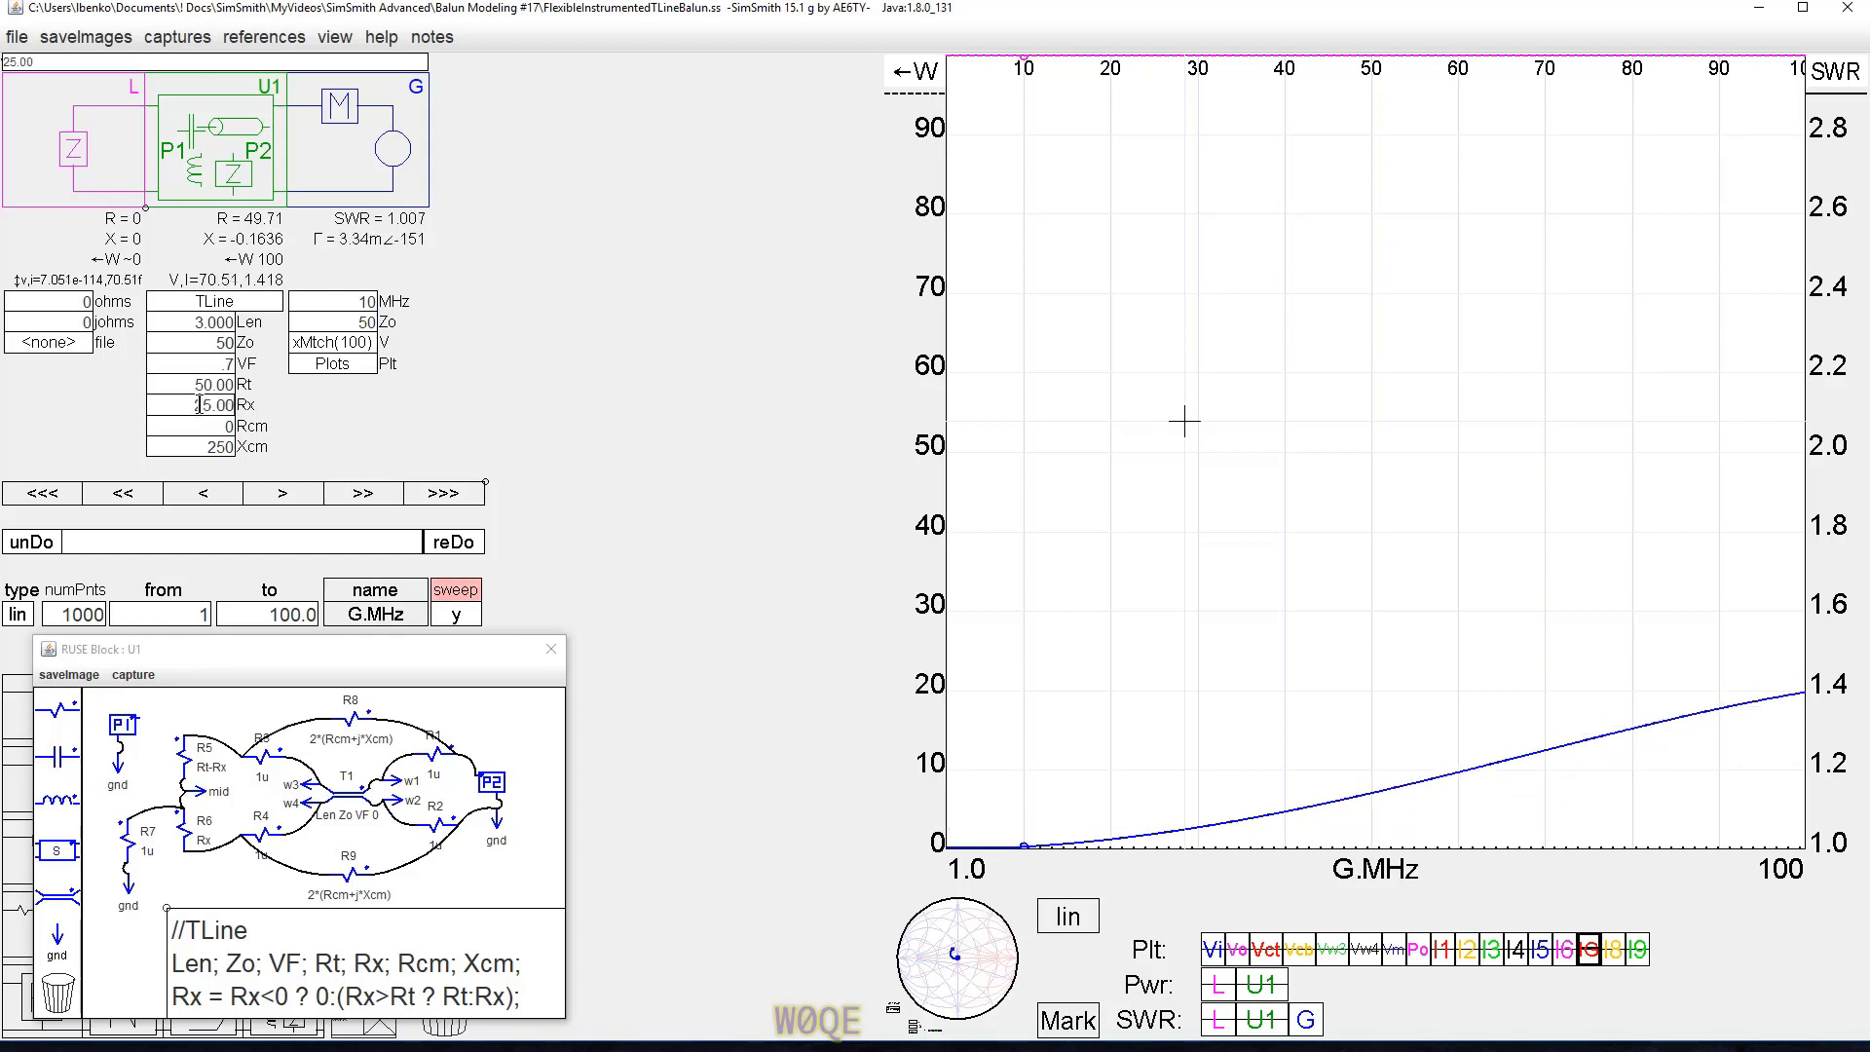
pyautogui.scroll(2, 202, 404)
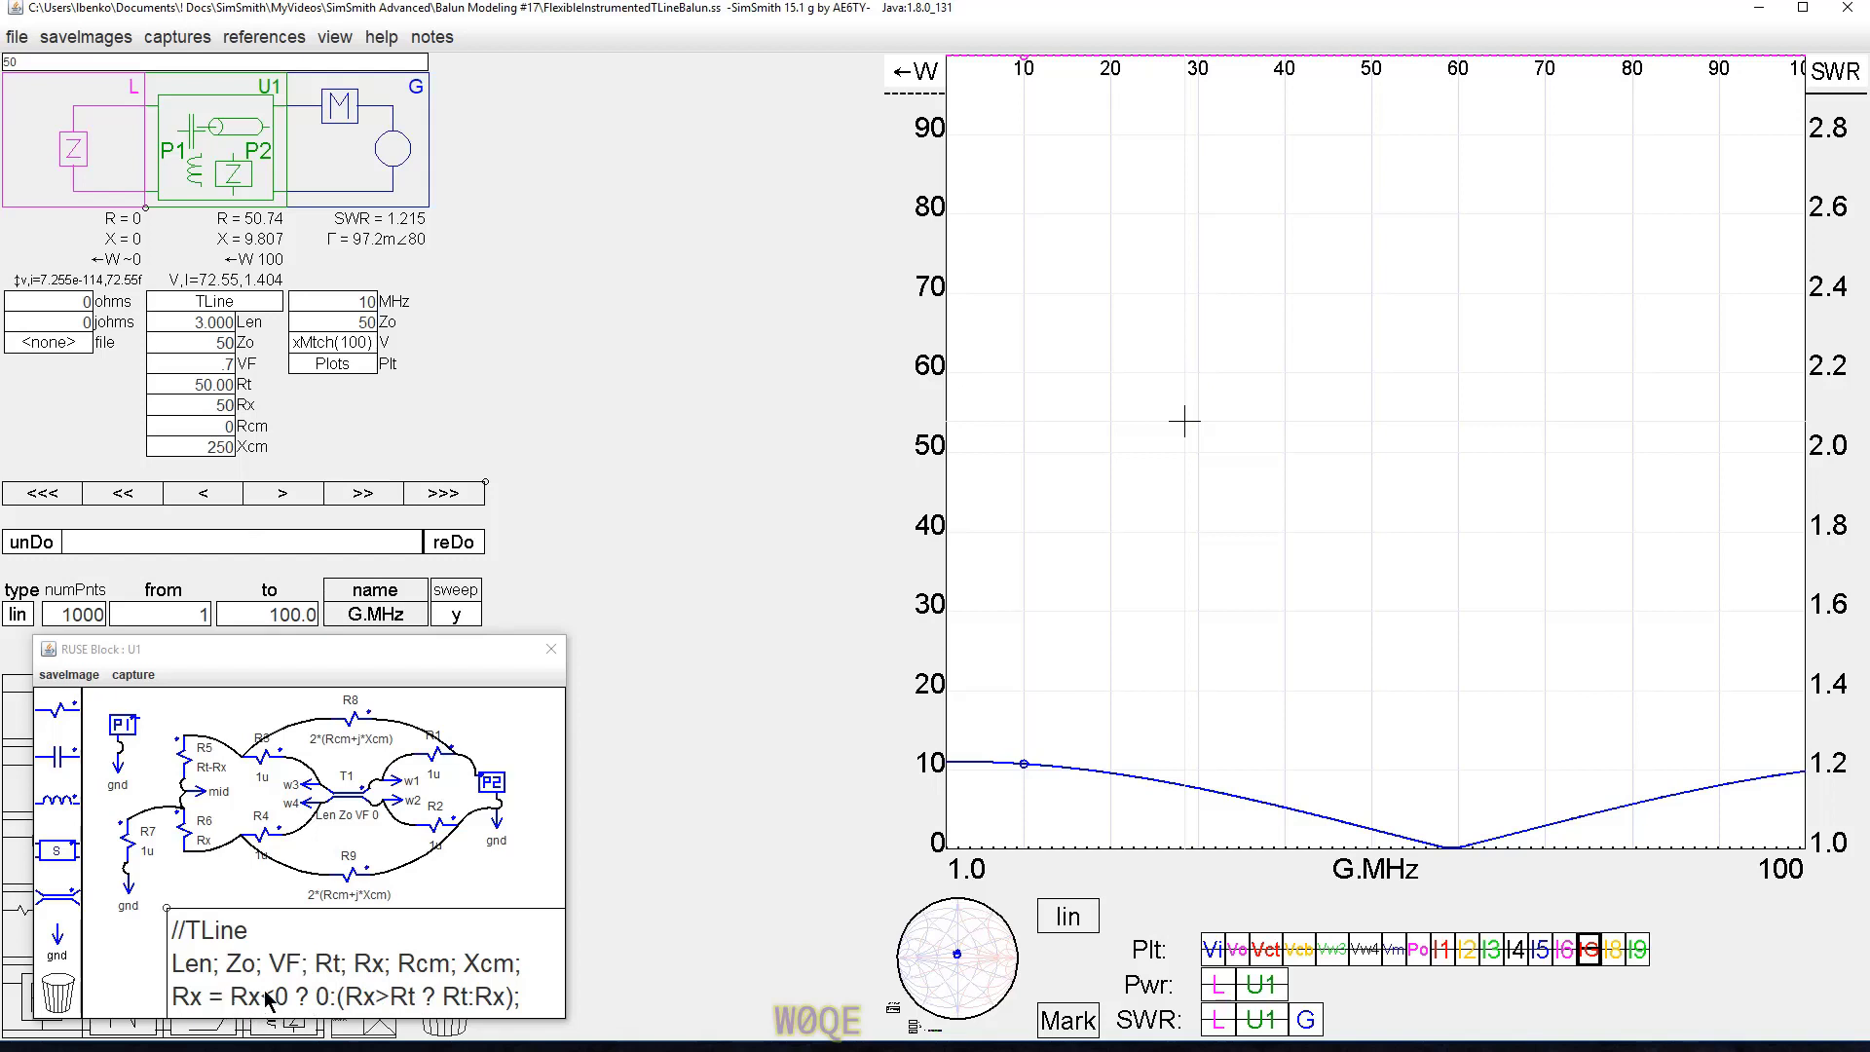
# Open the Plot Expressions dialog listing voltage waves, the Po power plot and currents I1–I9.
pyautogui.click(331, 367)
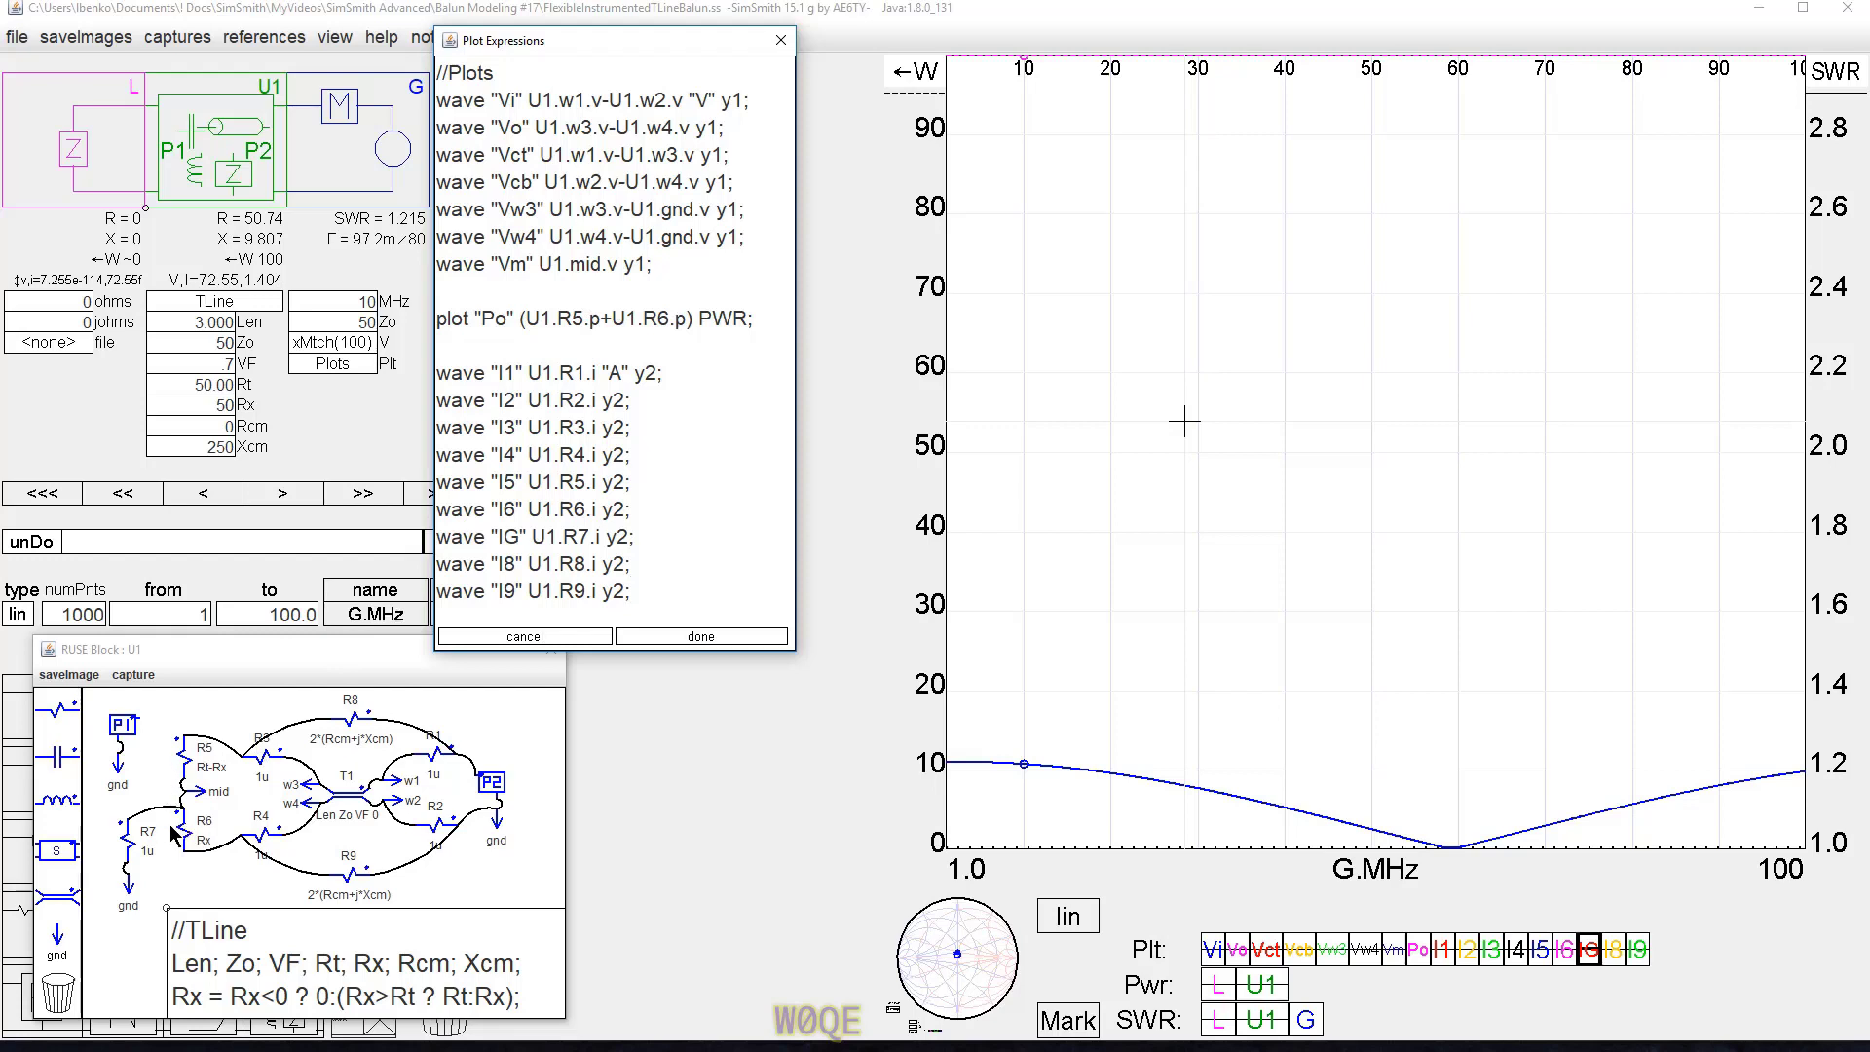
# Toggle the Po power trace off and back on, then close Plot Expressions.
pyautogui.click(1422, 951)
pyautogui.click(1423, 951)
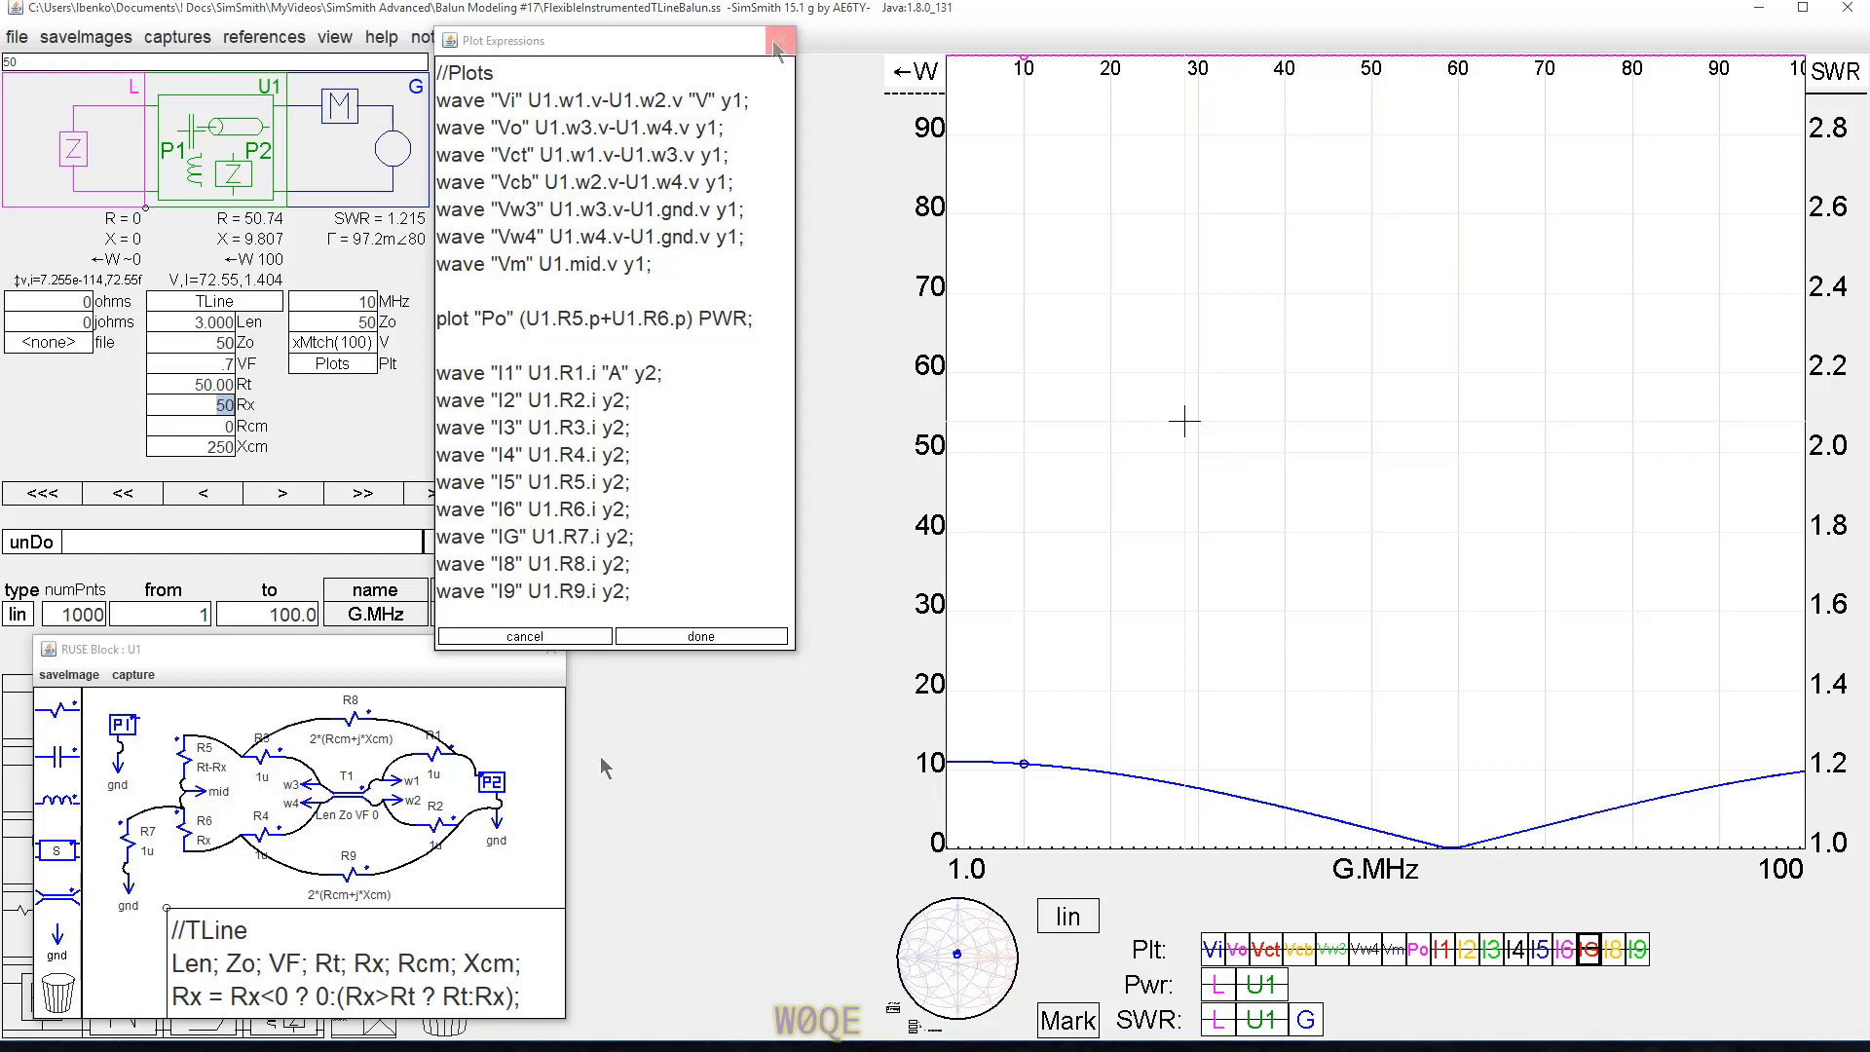
pyautogui.click(702, 636)
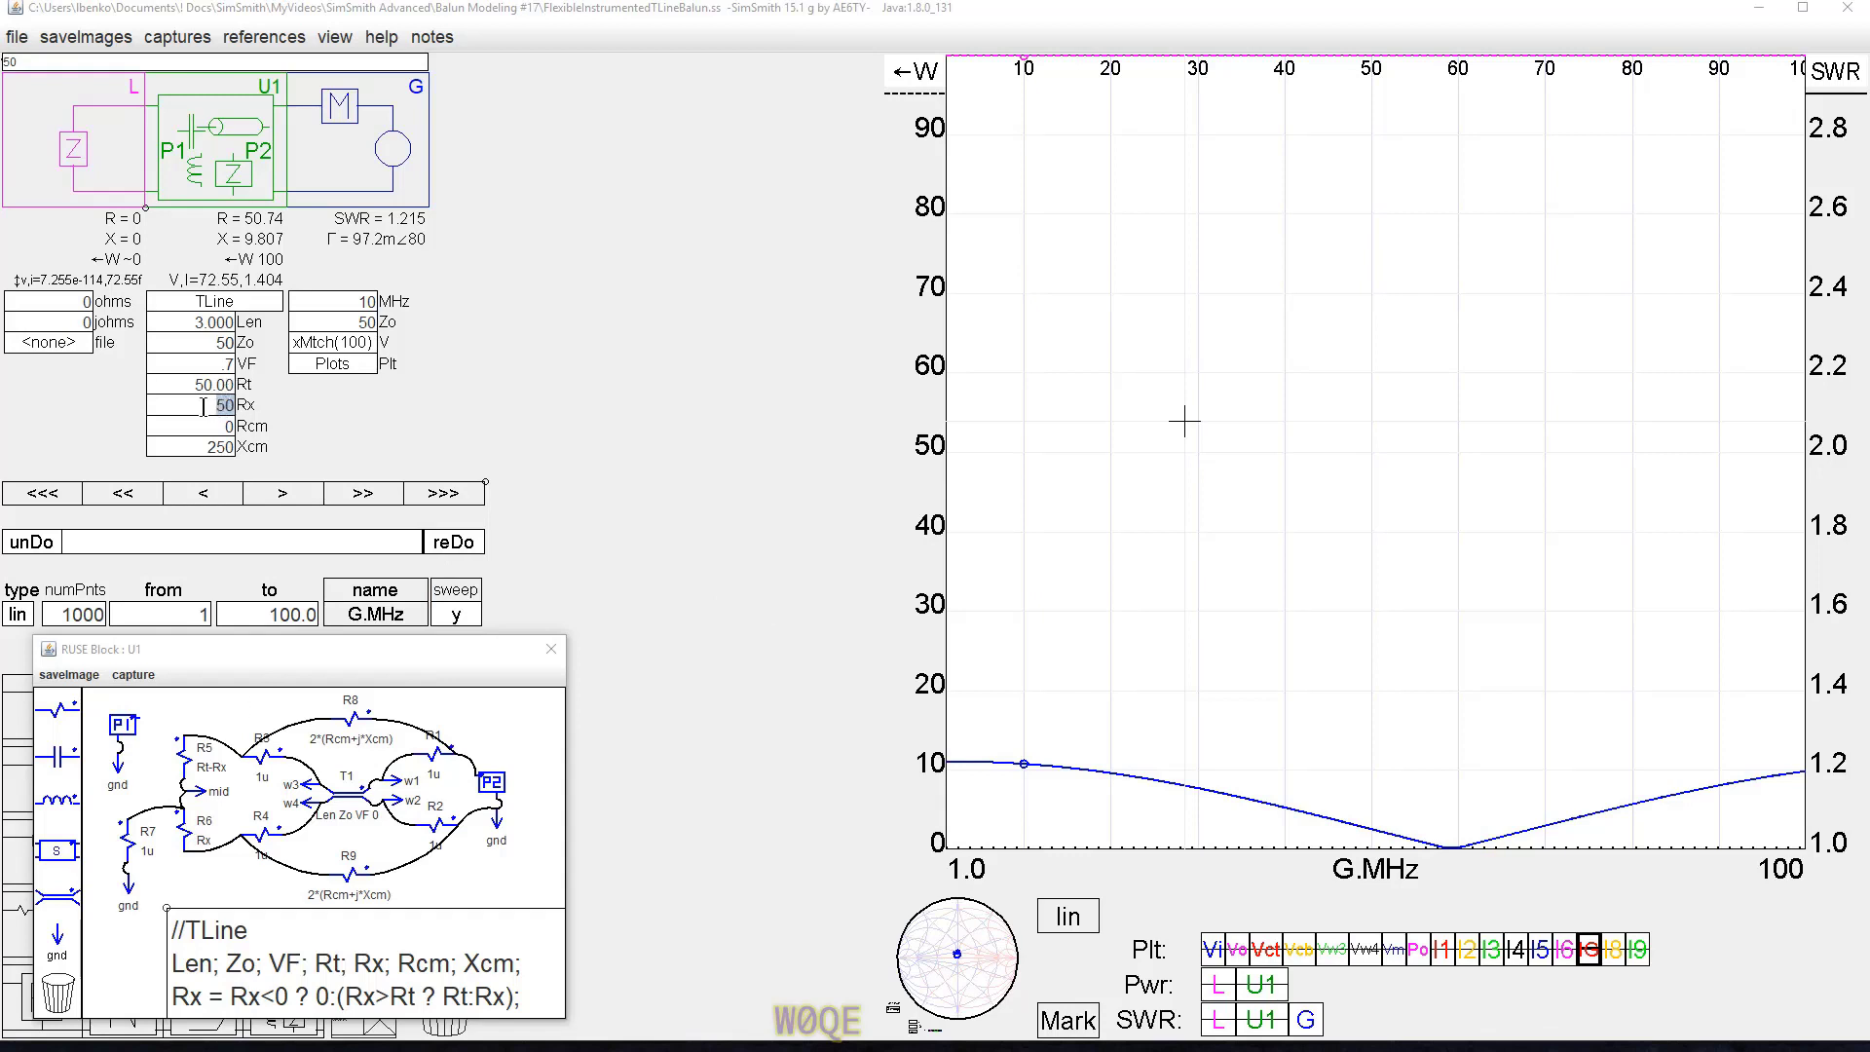
# Set Rx to 45, then bring it down to 25.
pyautogui.write('45')
pyautogui.press('Return')
pyautogui.scroll(-4, 206, 405)
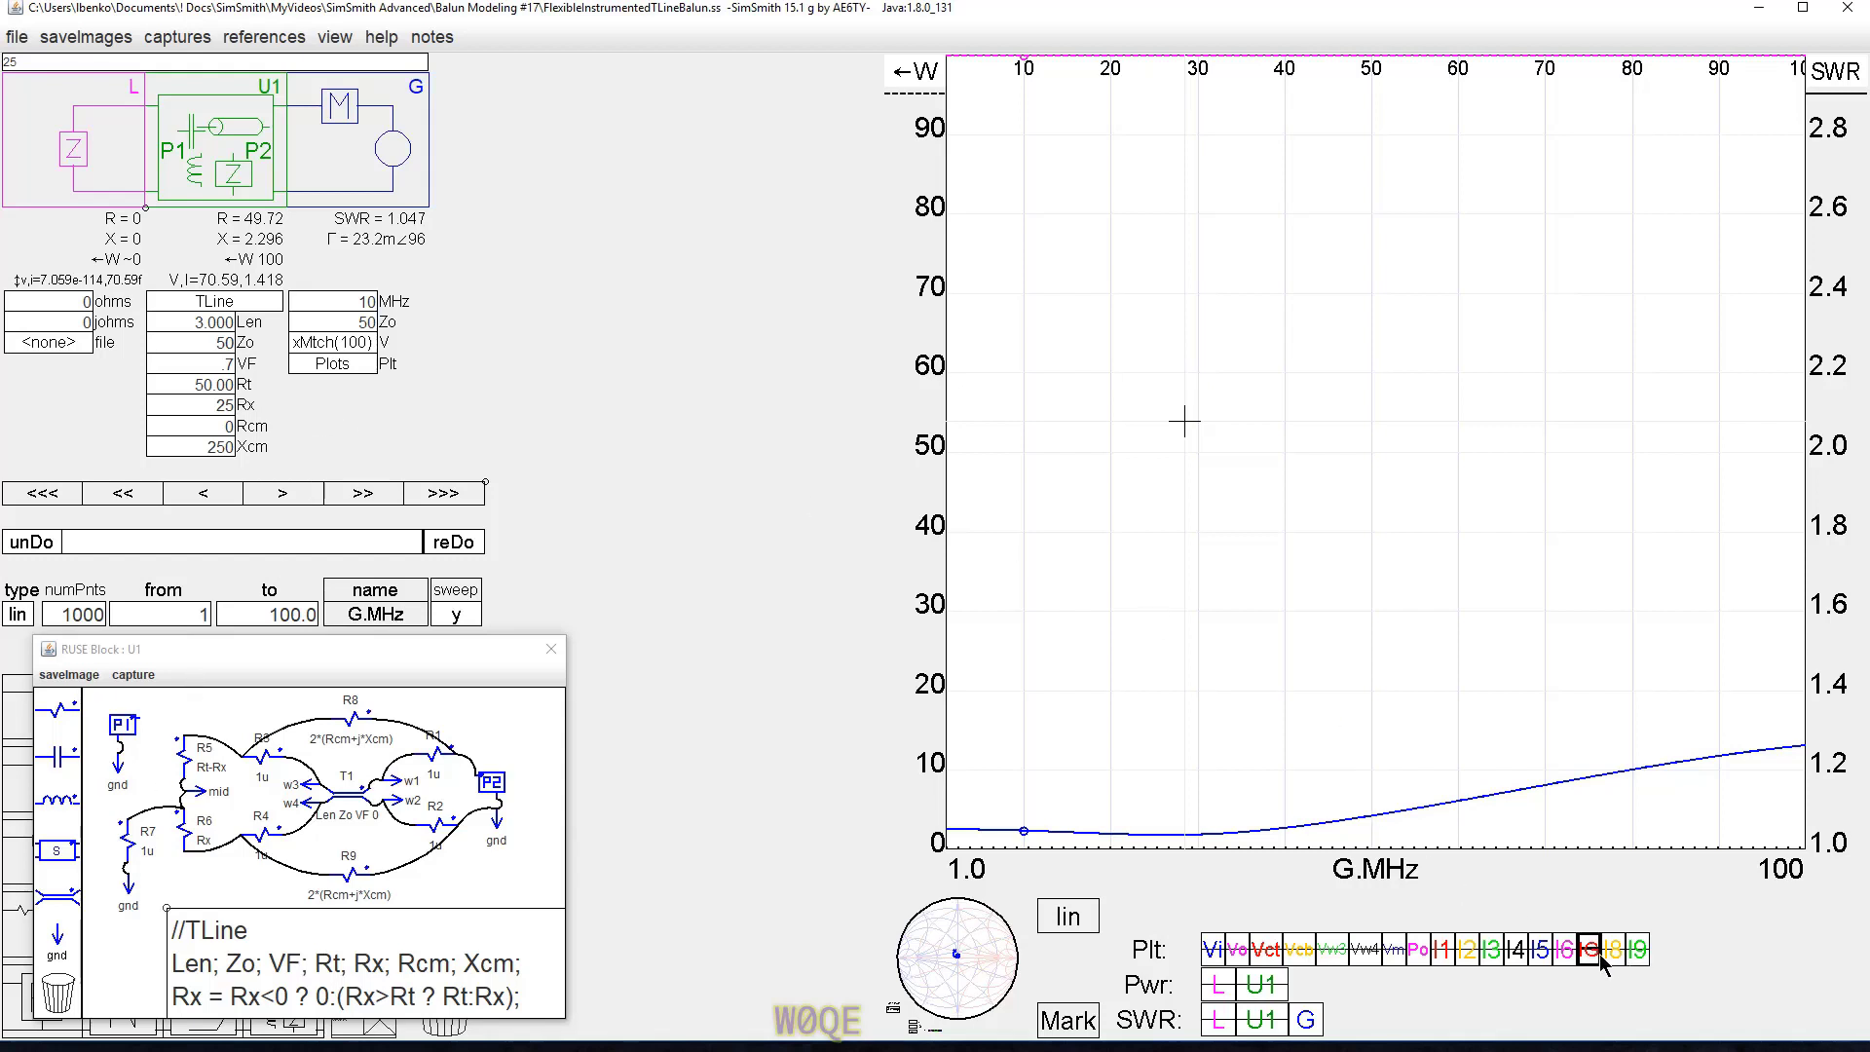
# Add the I5, I6 and IG current curves to the sweep plot.
pyautogui.click(1542, 957)
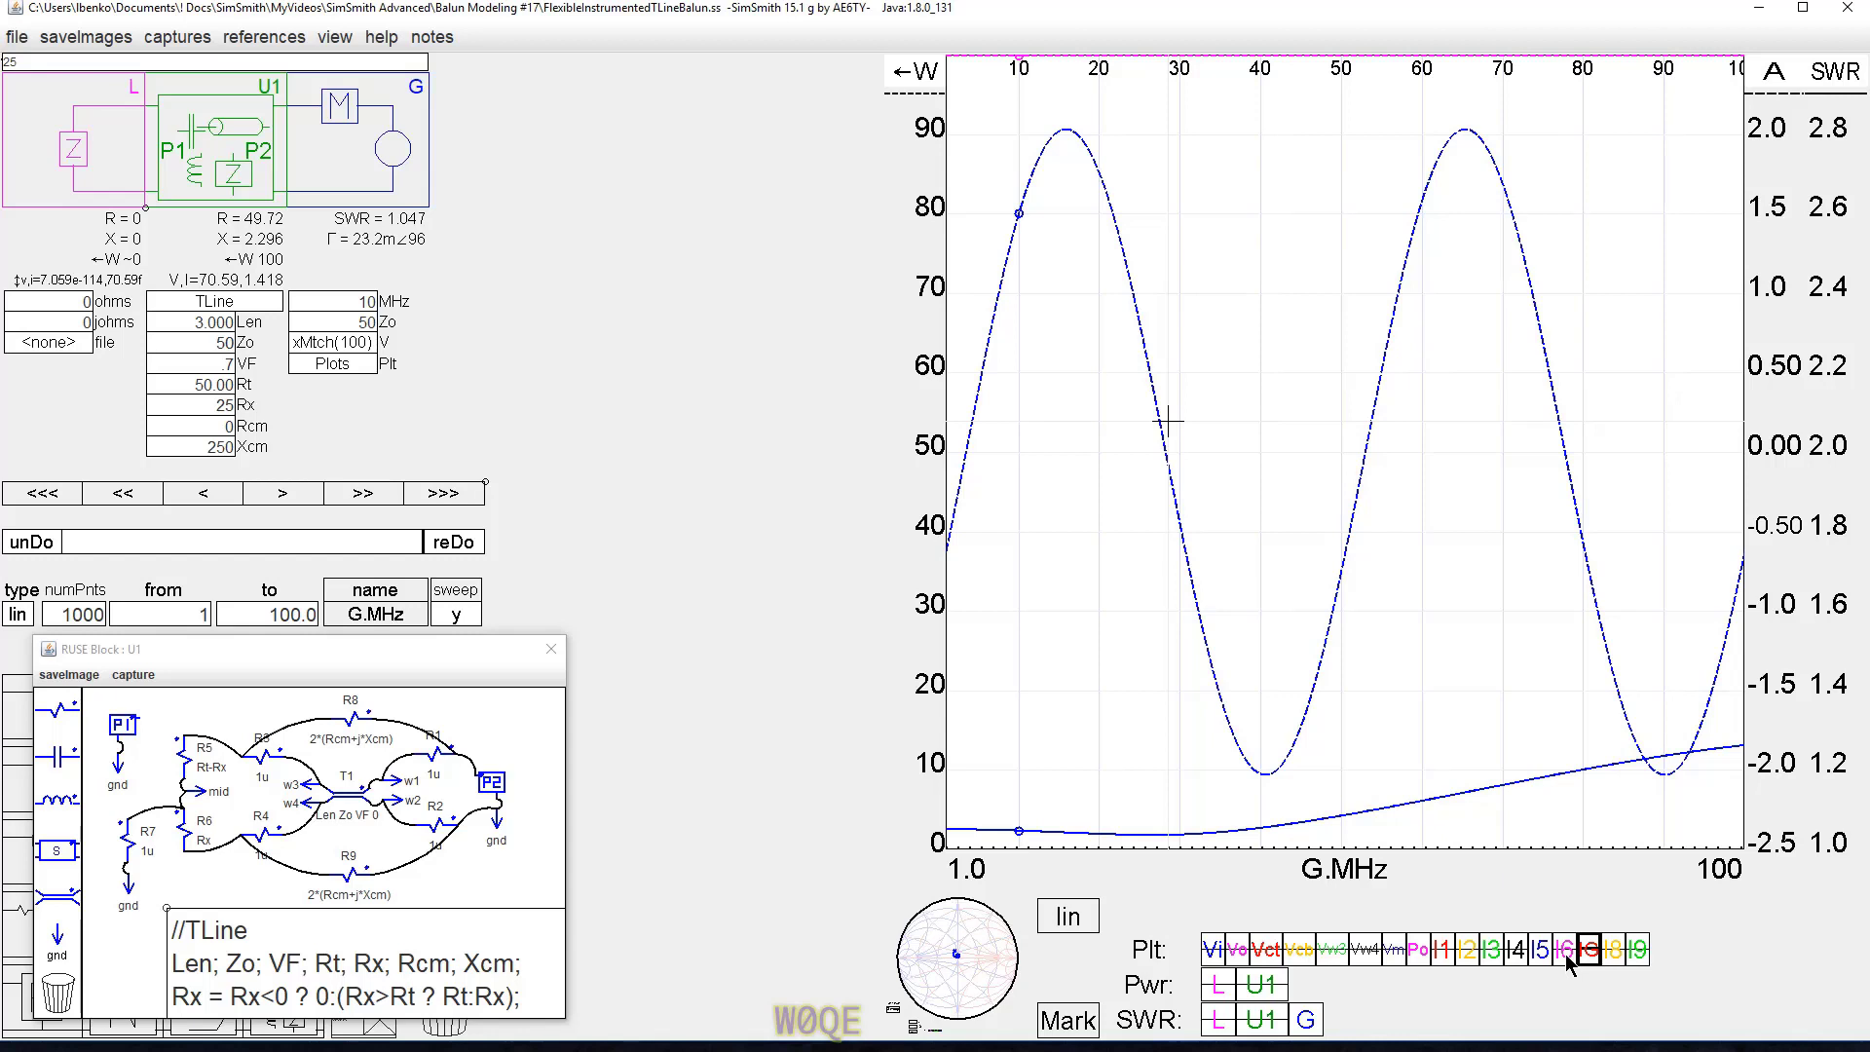
pyautogui.click(1565, 954)
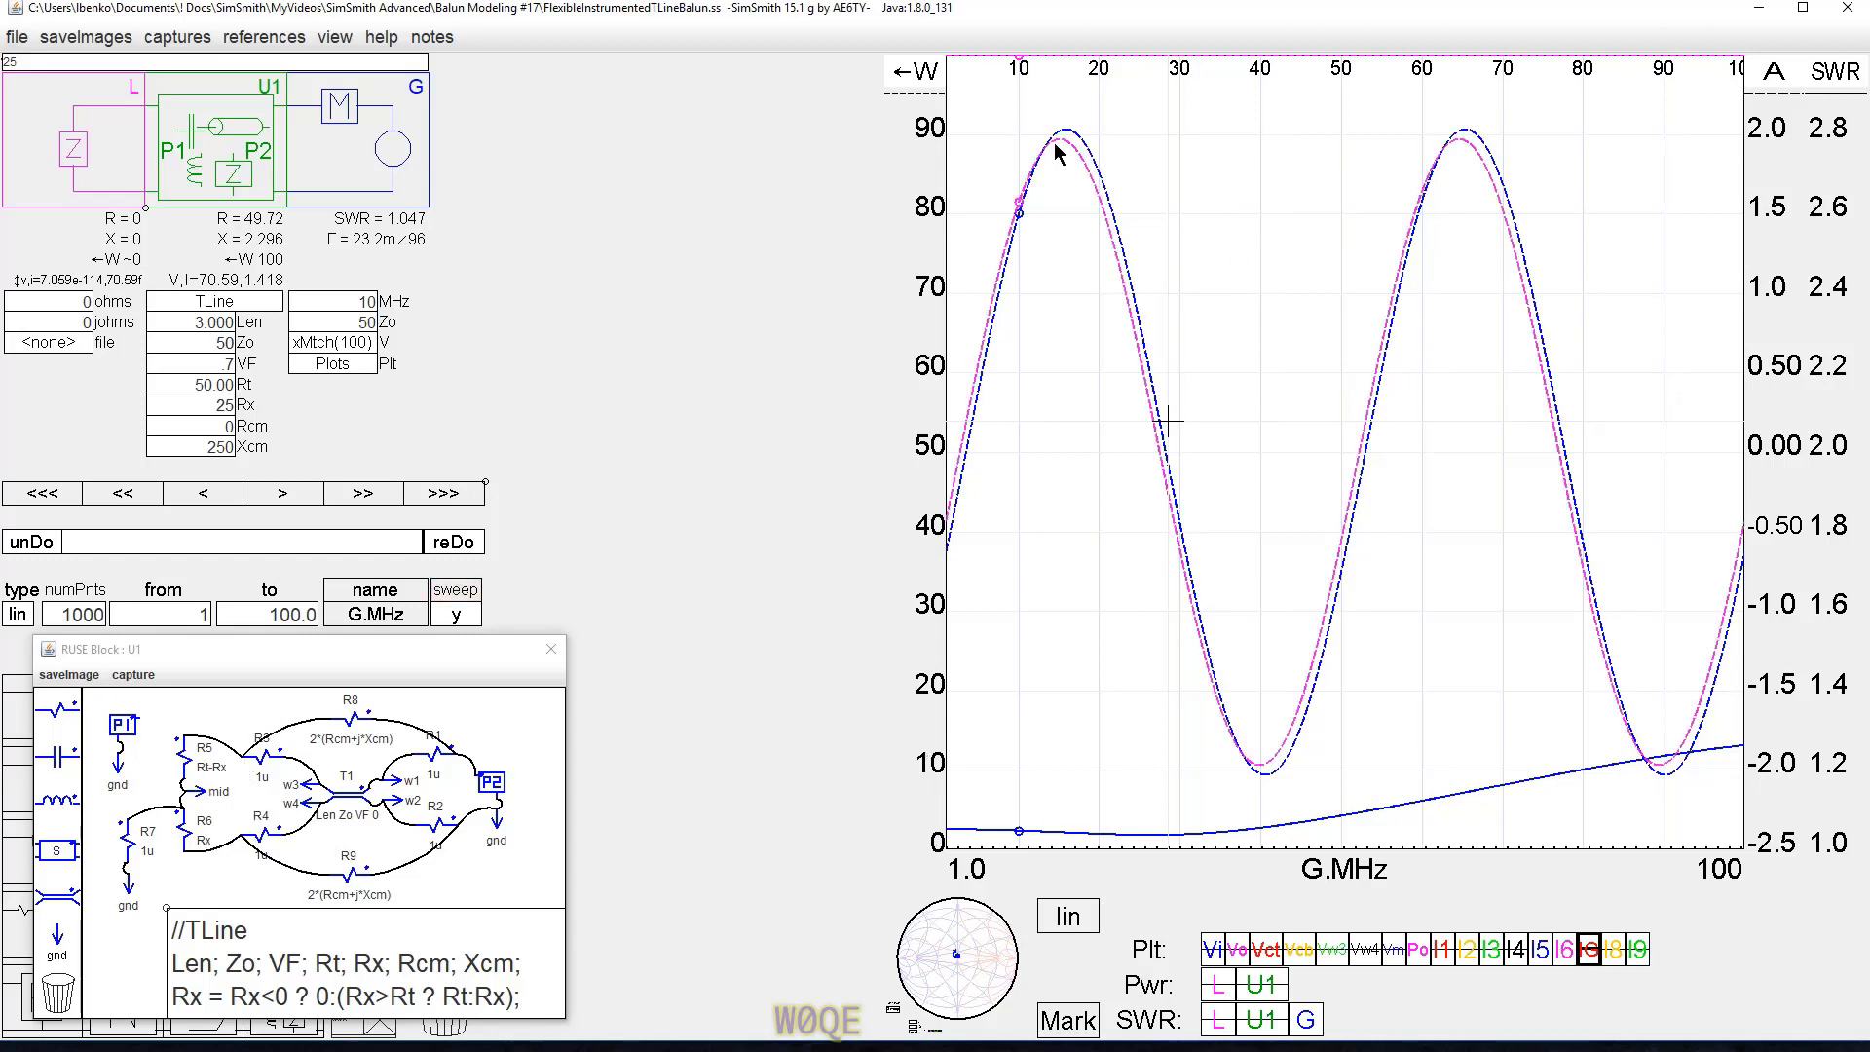
pyautogui.click(1590, 959)
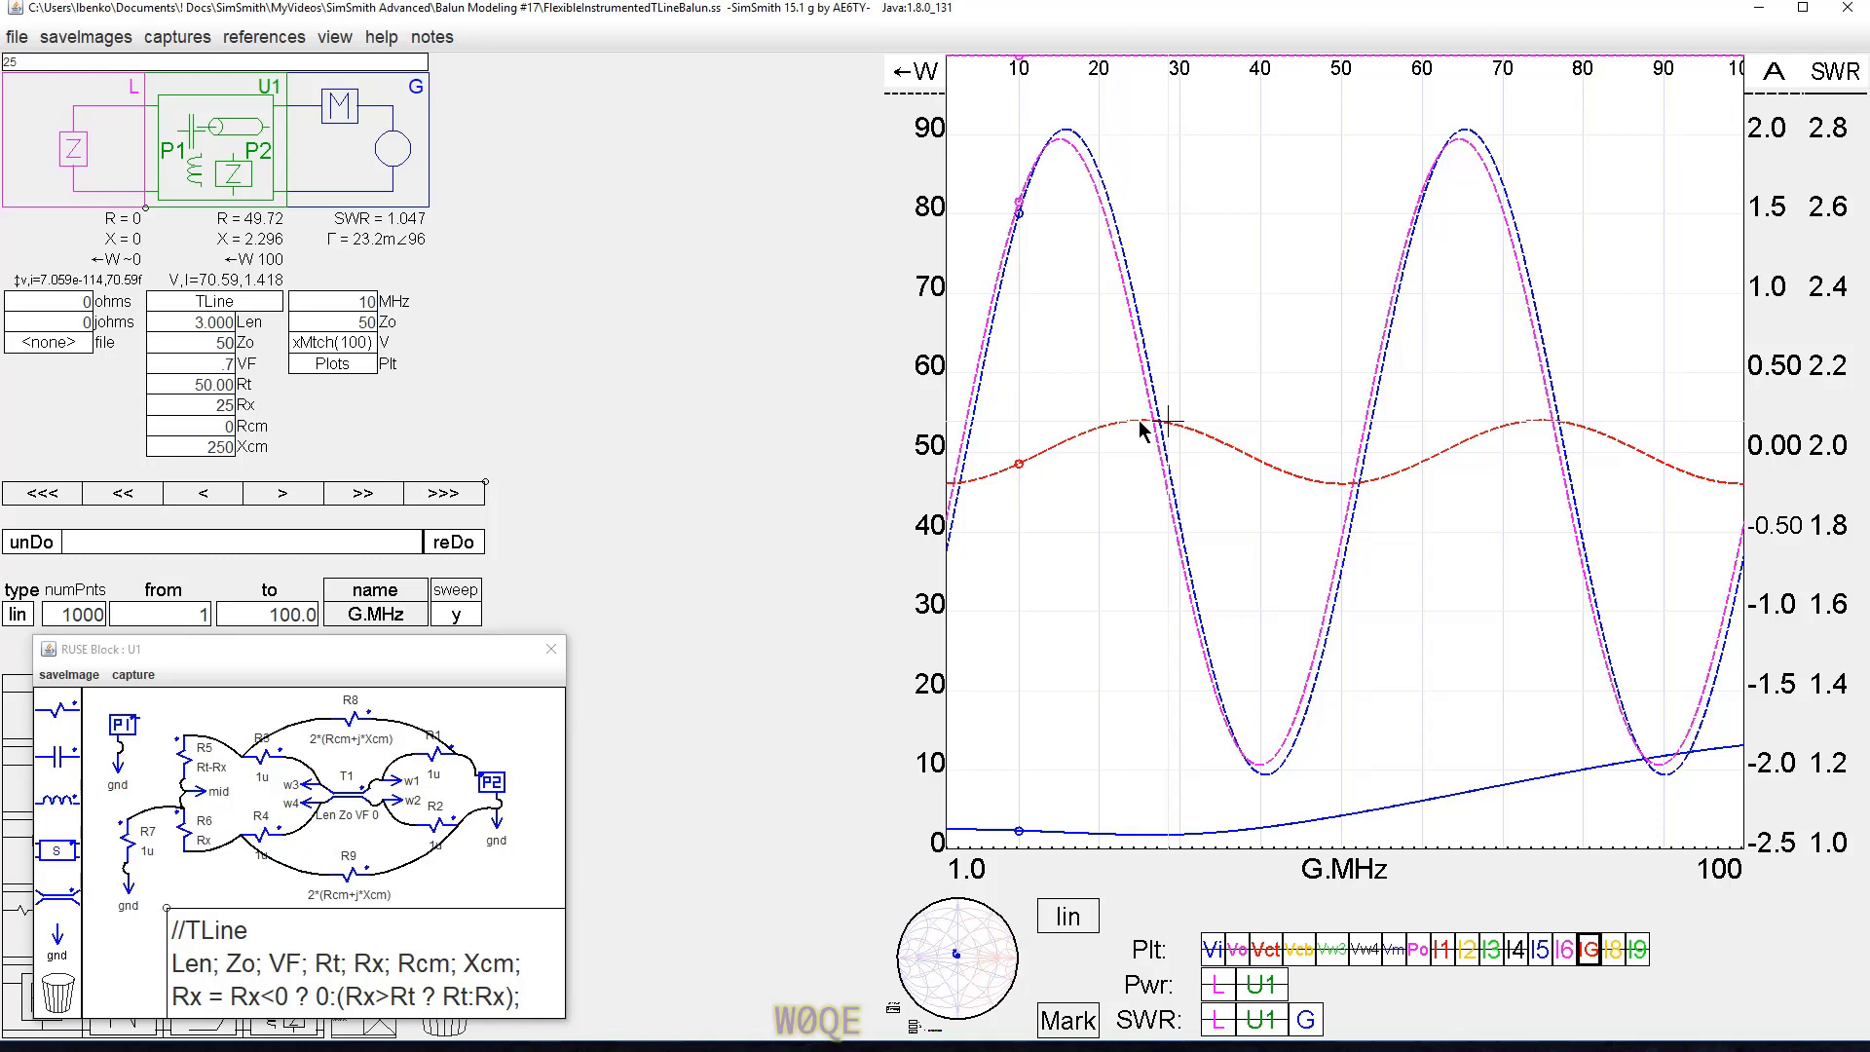
# Show peak readouts on the I5, I6 and IG current curves.
pyautogui.click(1067, 138)
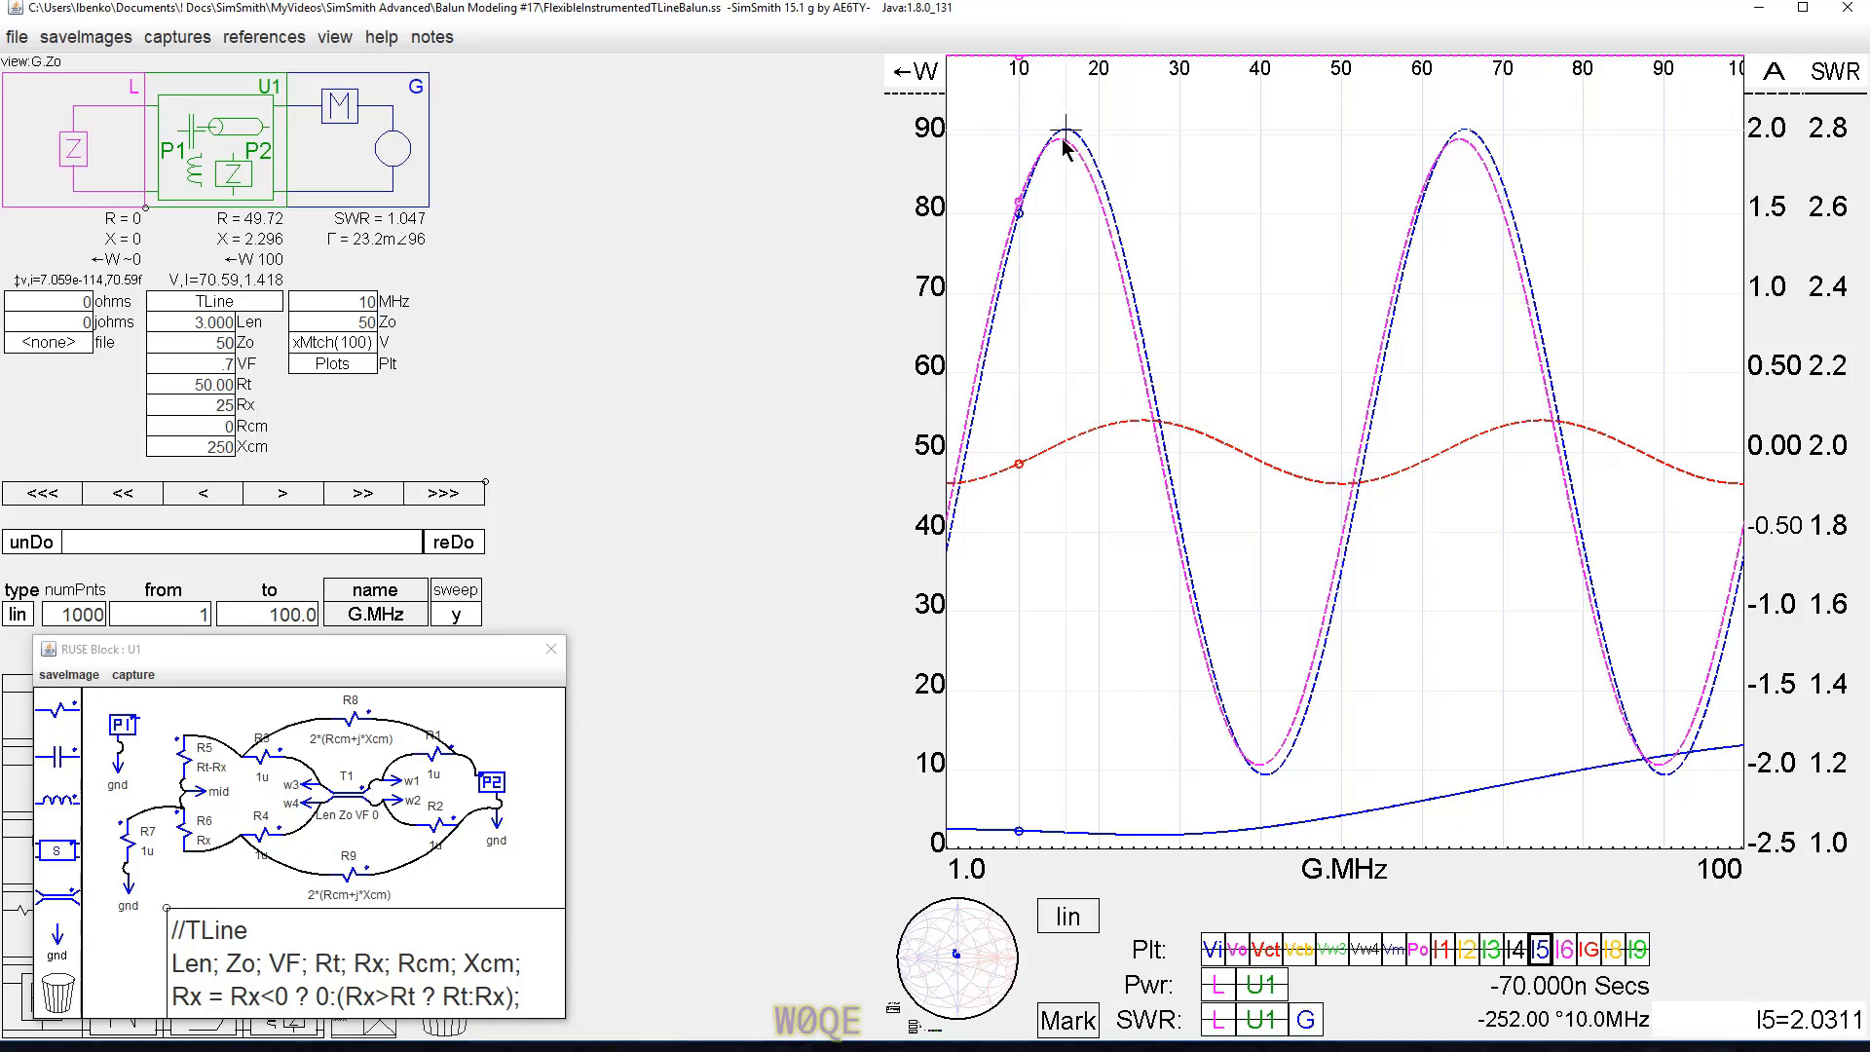
pyautogui.click(1062, 139)
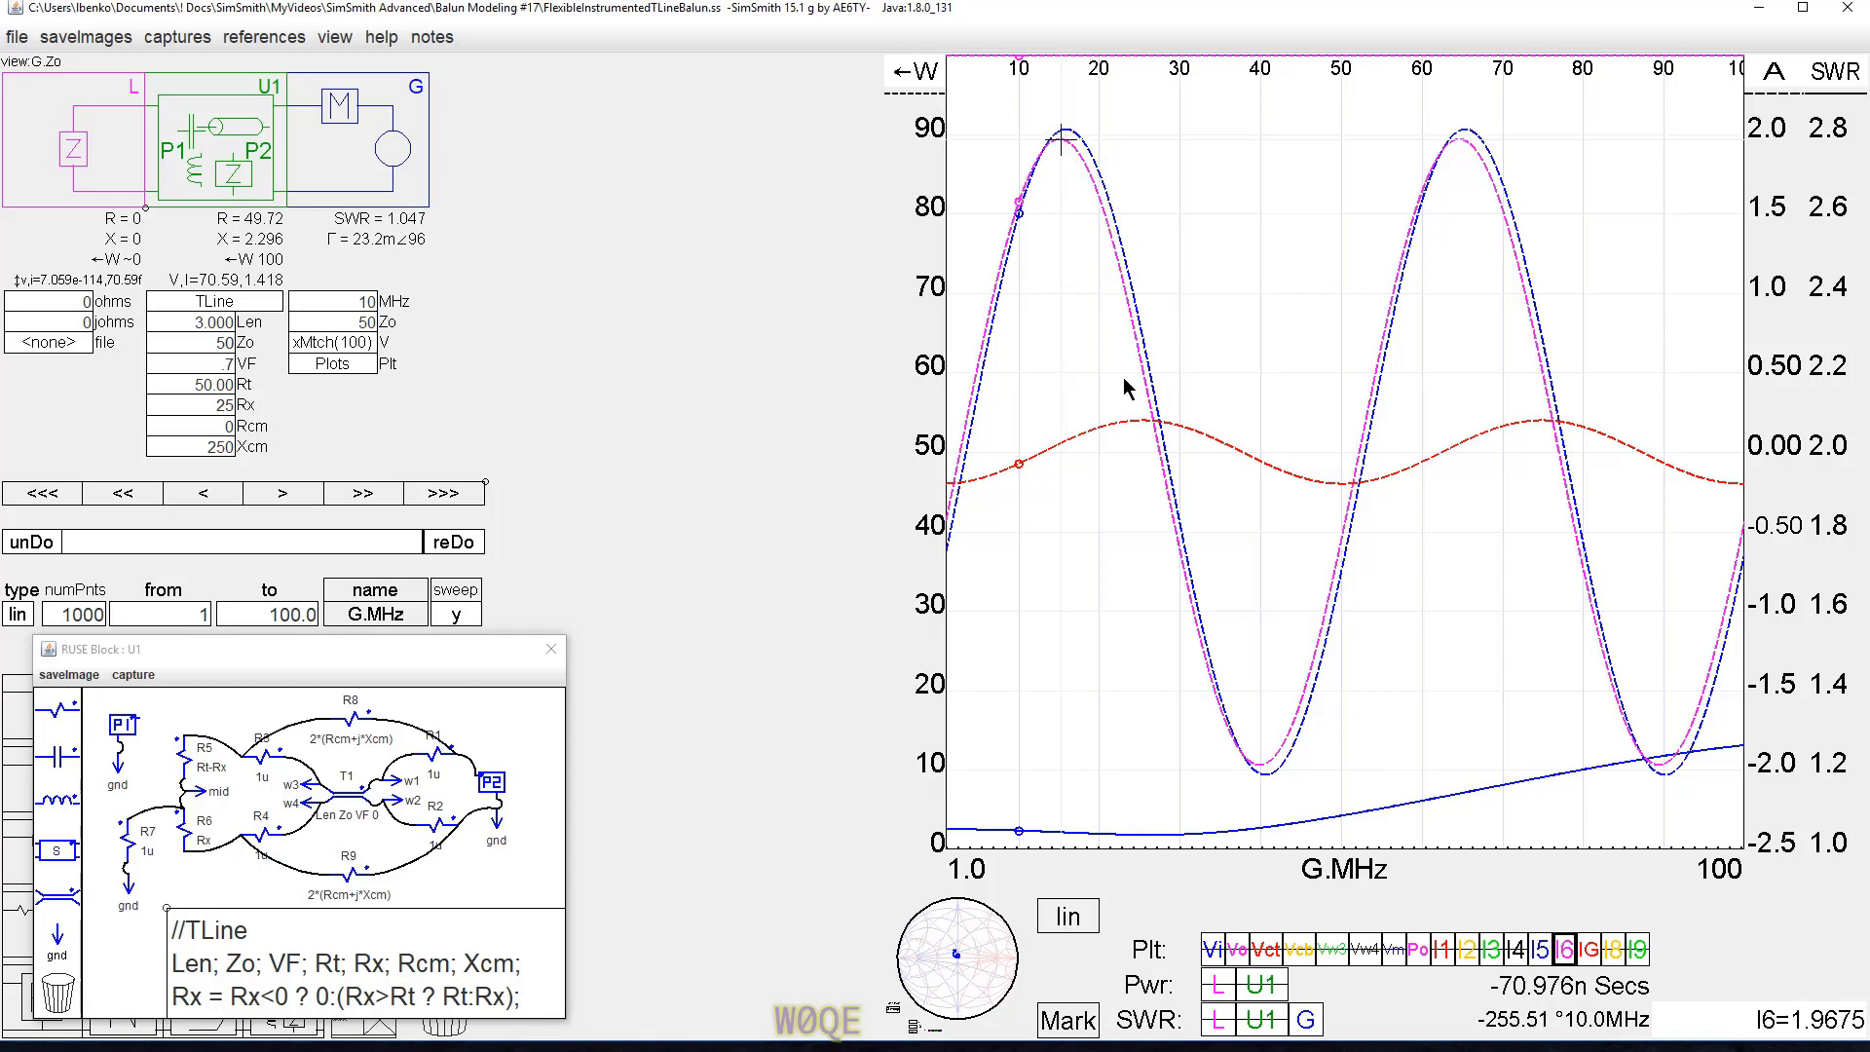
pyautogui.click(1142, 422)
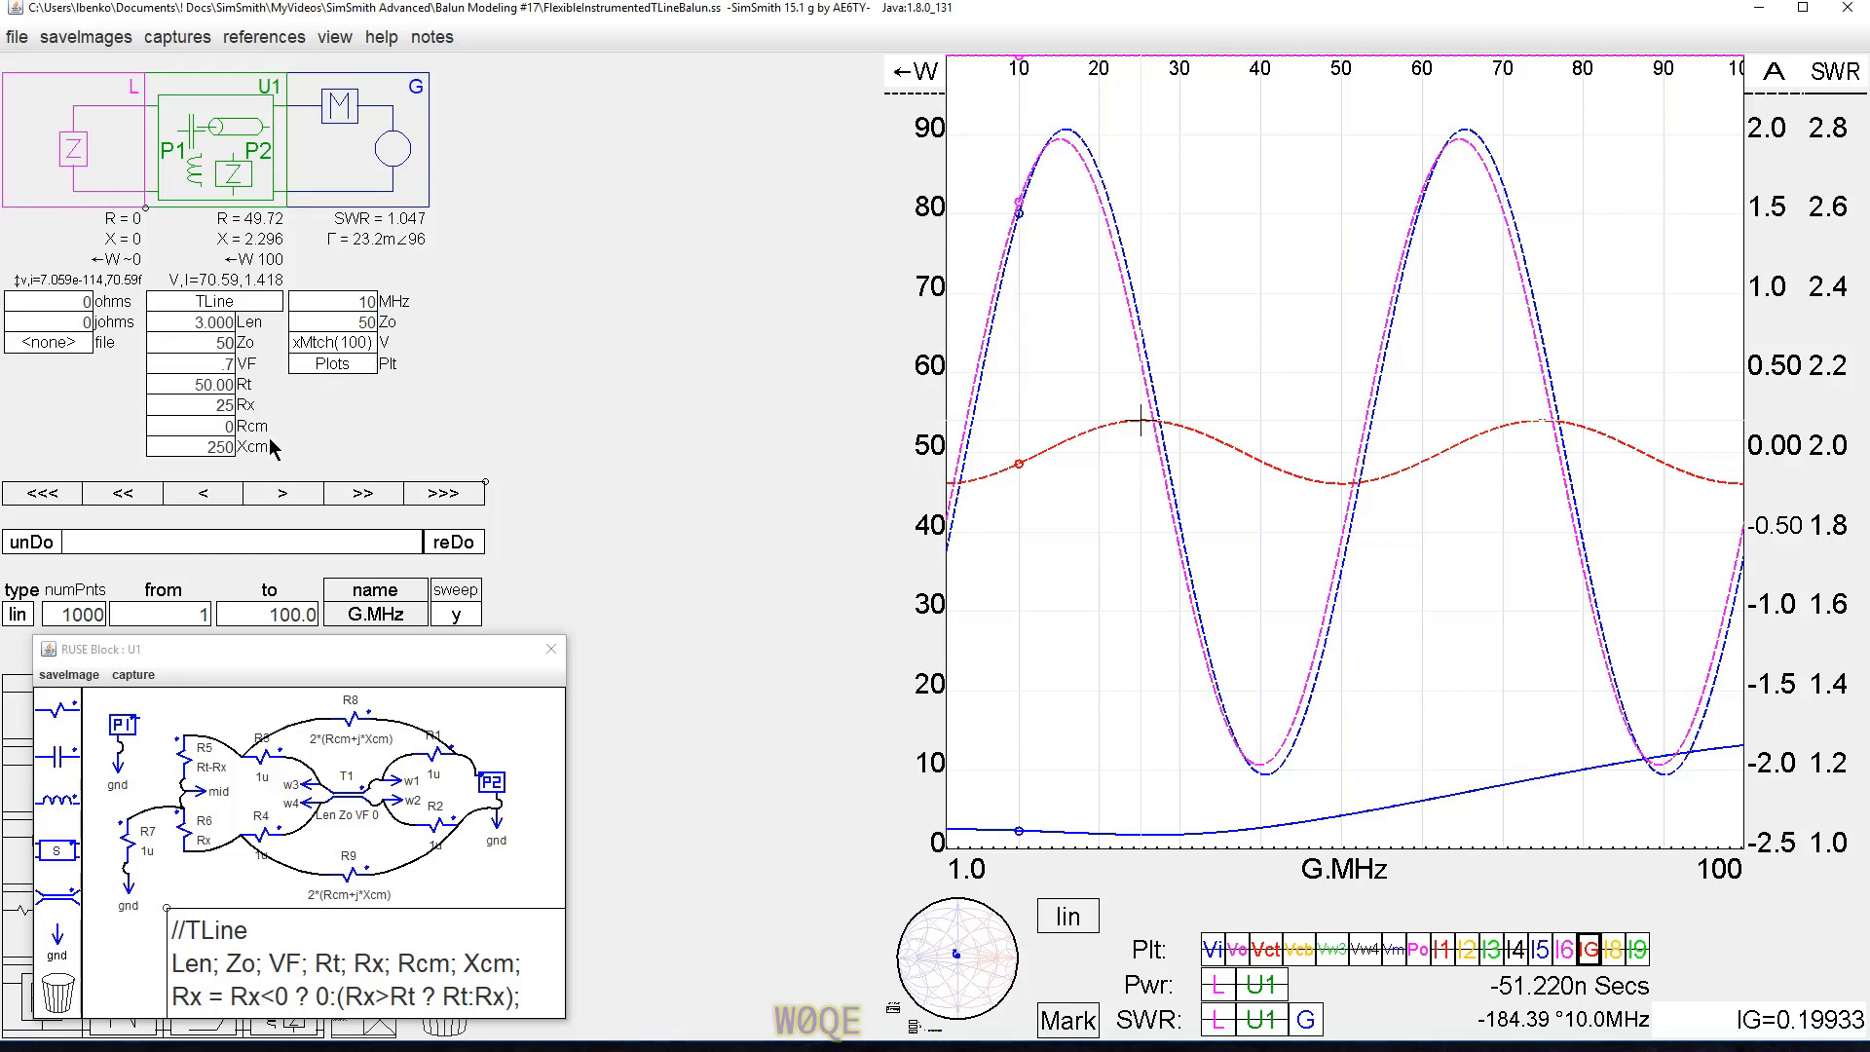
pyautogui.click(198, 448)
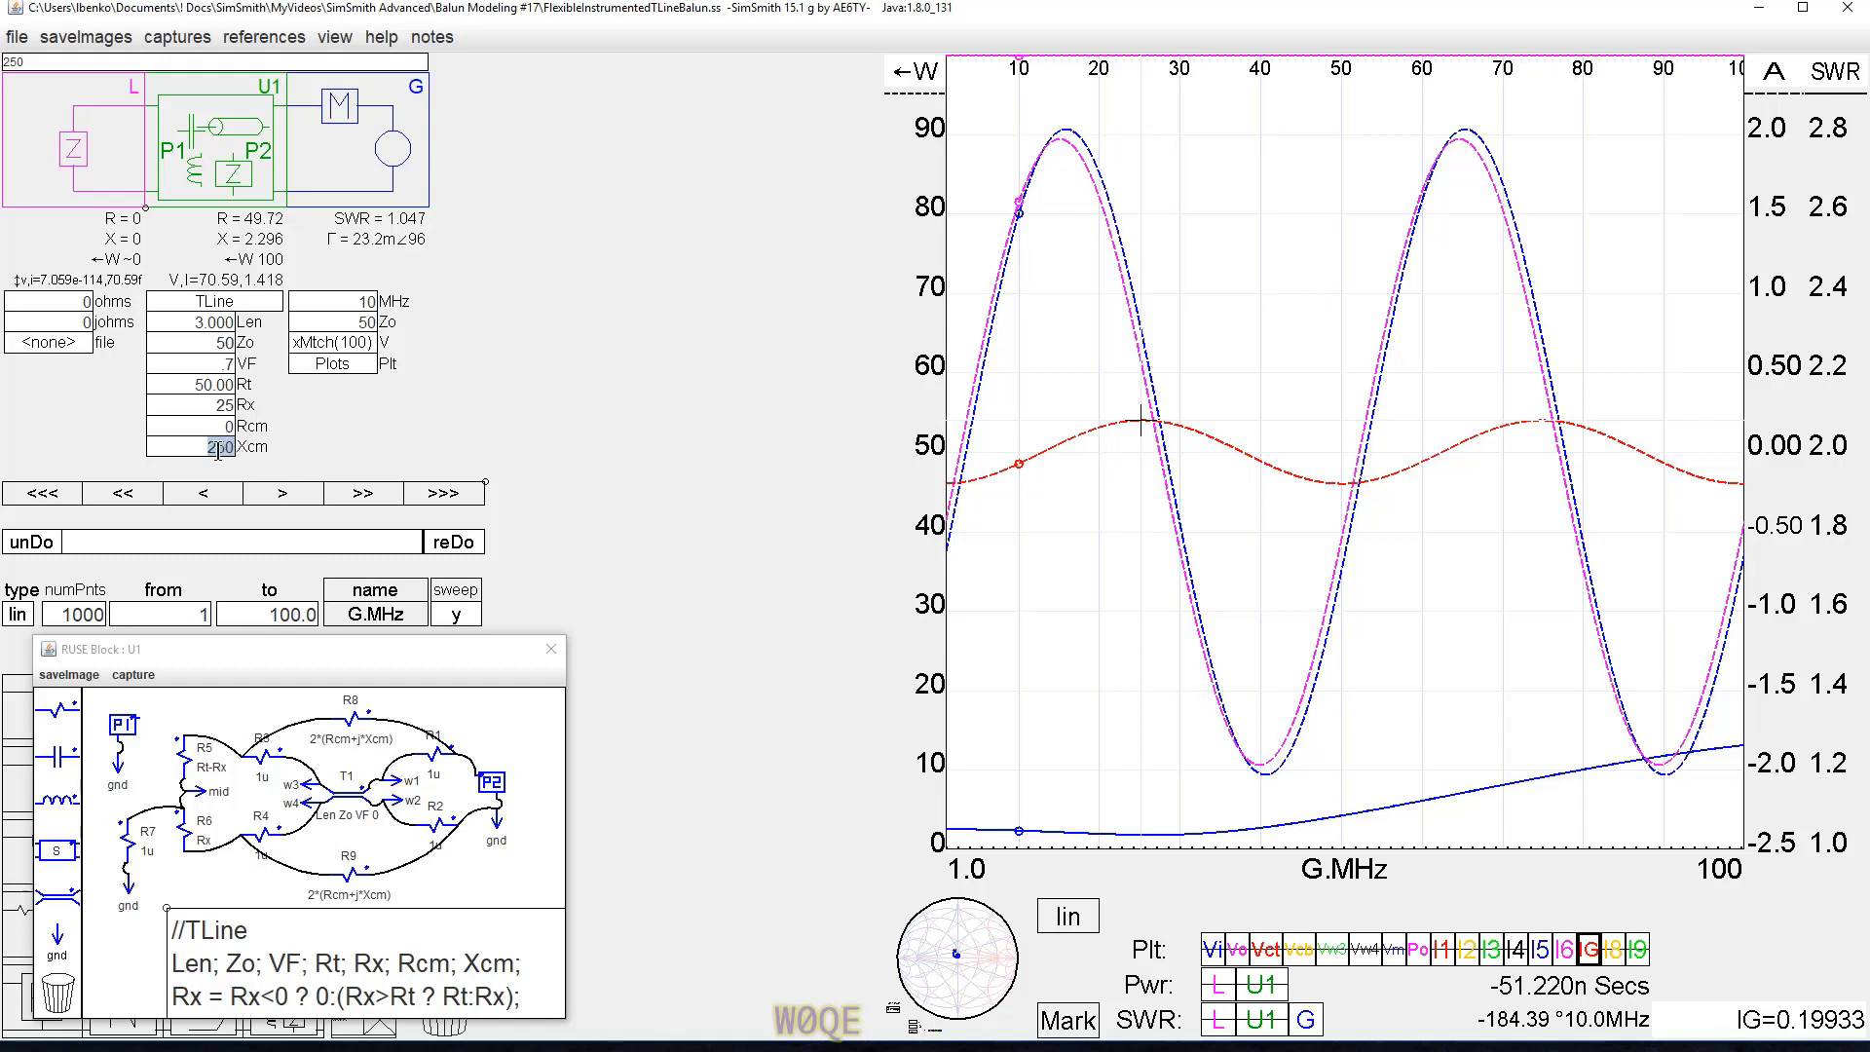
pyautogui.write('400')
pyautogui.press('Return')
pyautogui.scroll(5, 216, 447)
pyautogui.scroll(7, 217, 447)
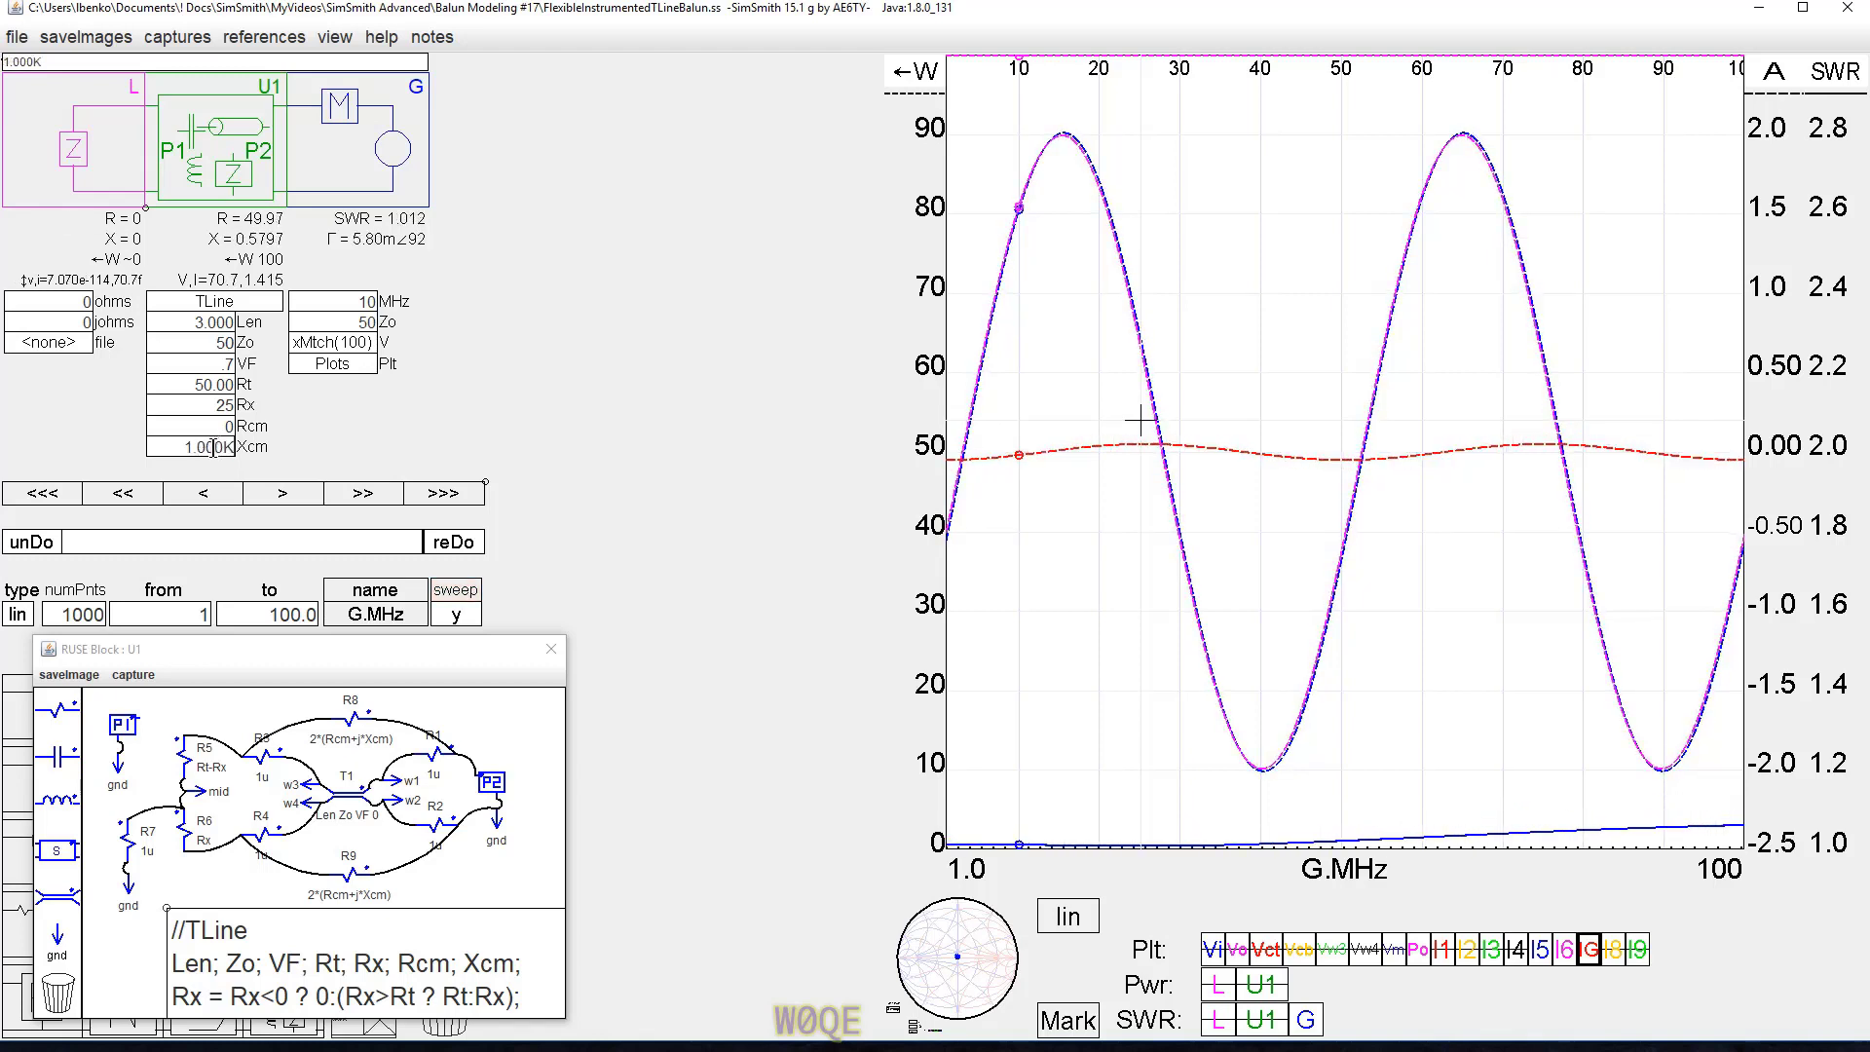
pyautogui.scroll(3, 217, 447)
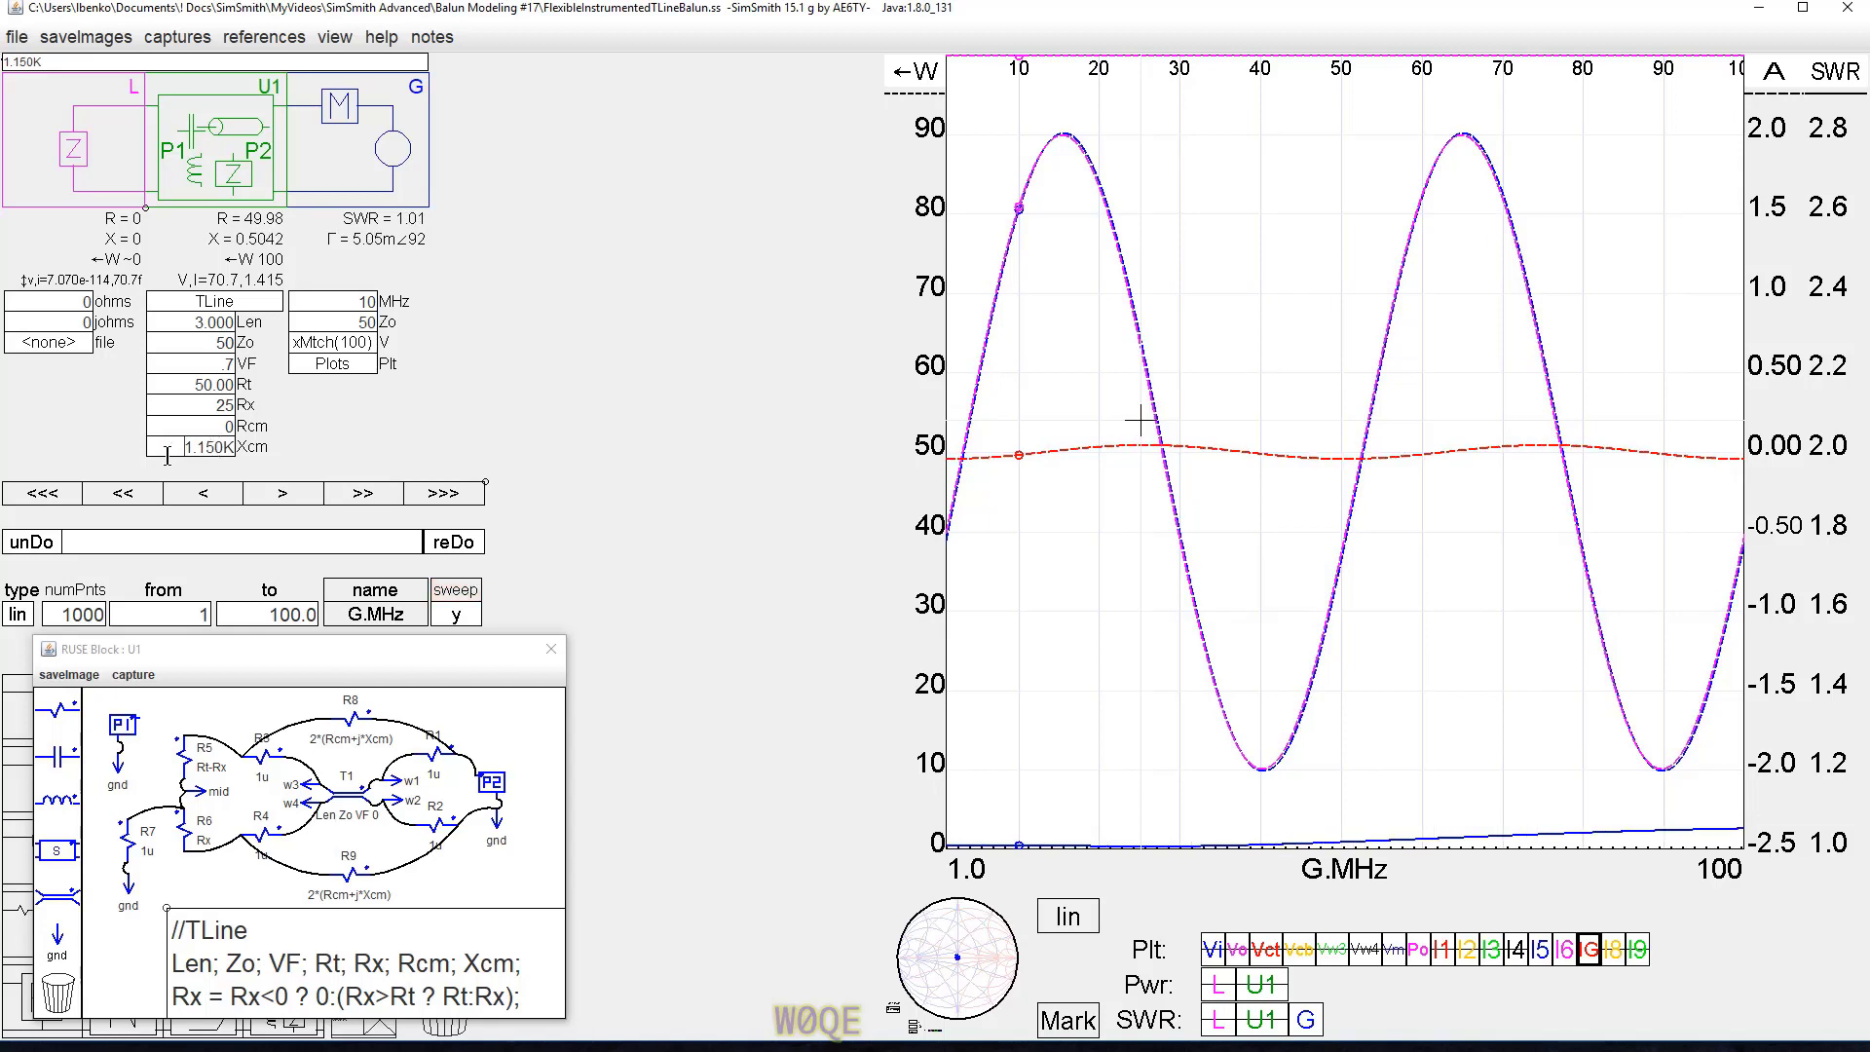
pyautogui.click(133, 494)
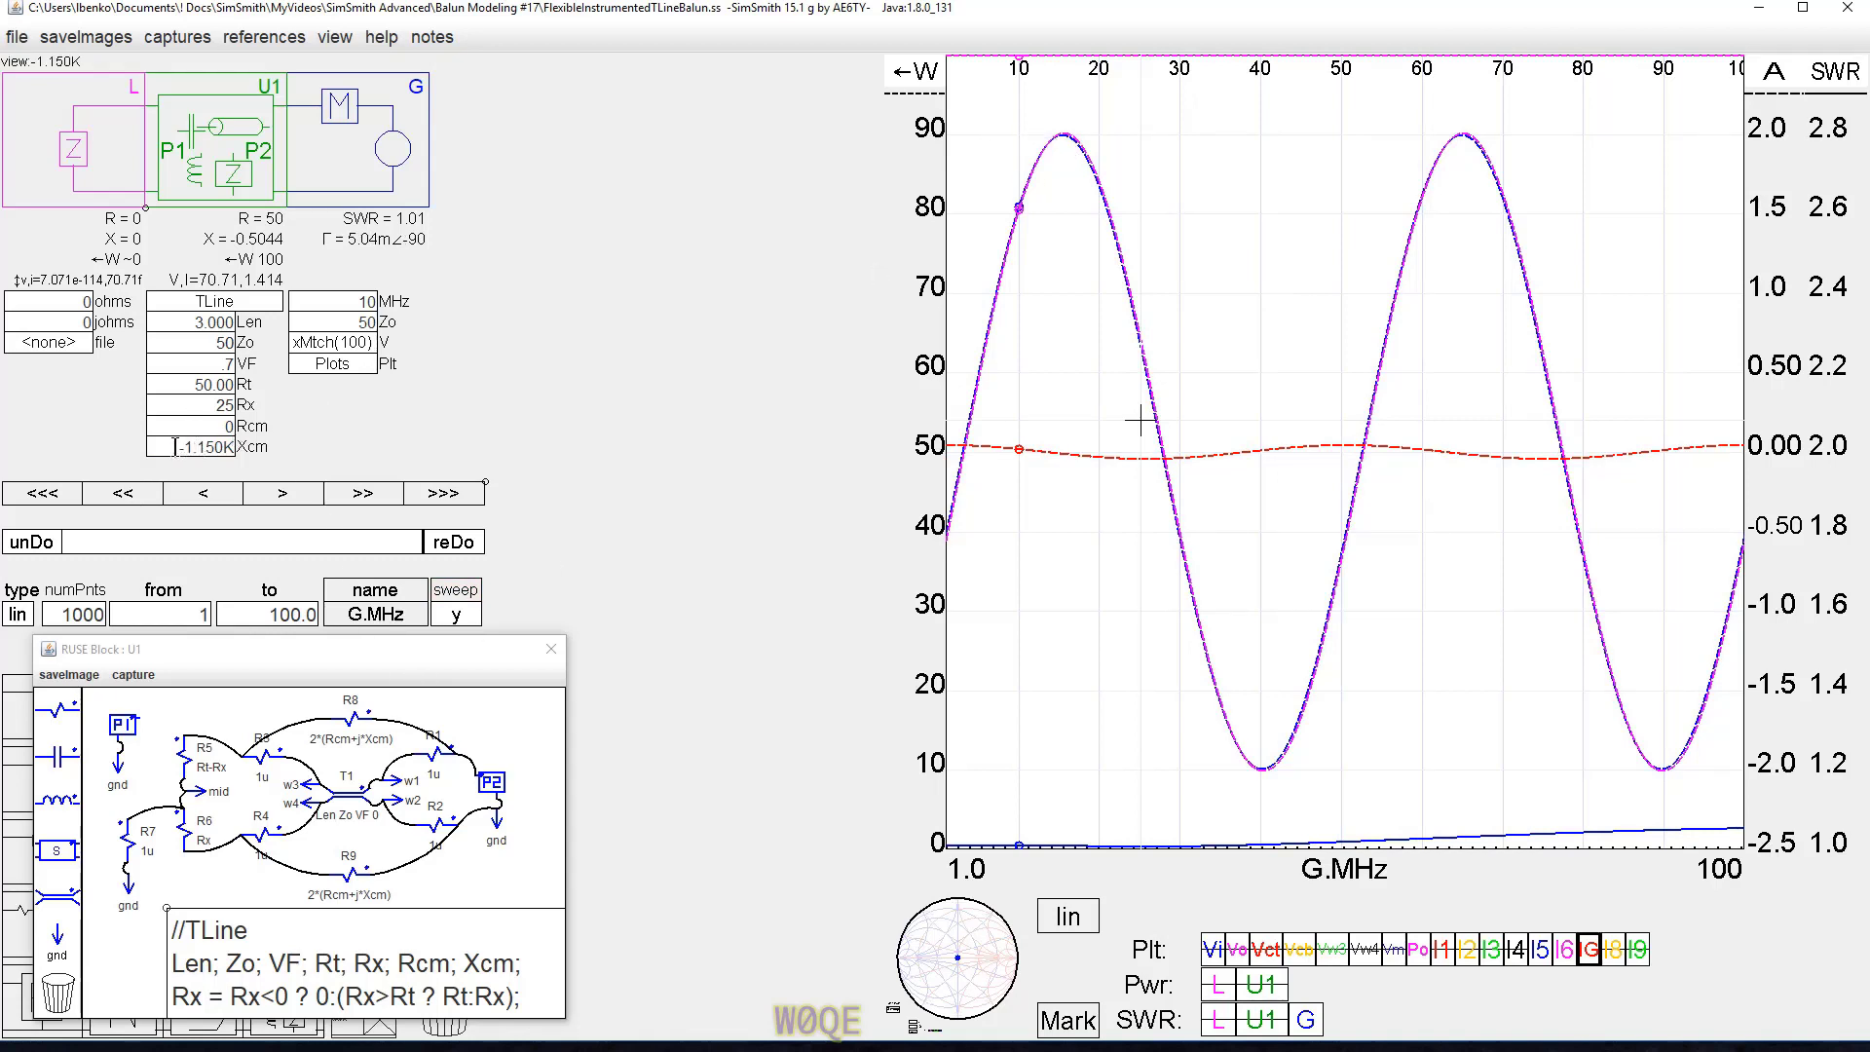
pyautogui.scroll(2, 174, 450)
pyautogui.scroll(4, 174, 450)
pyautogui.scroll(2, 175, 450)
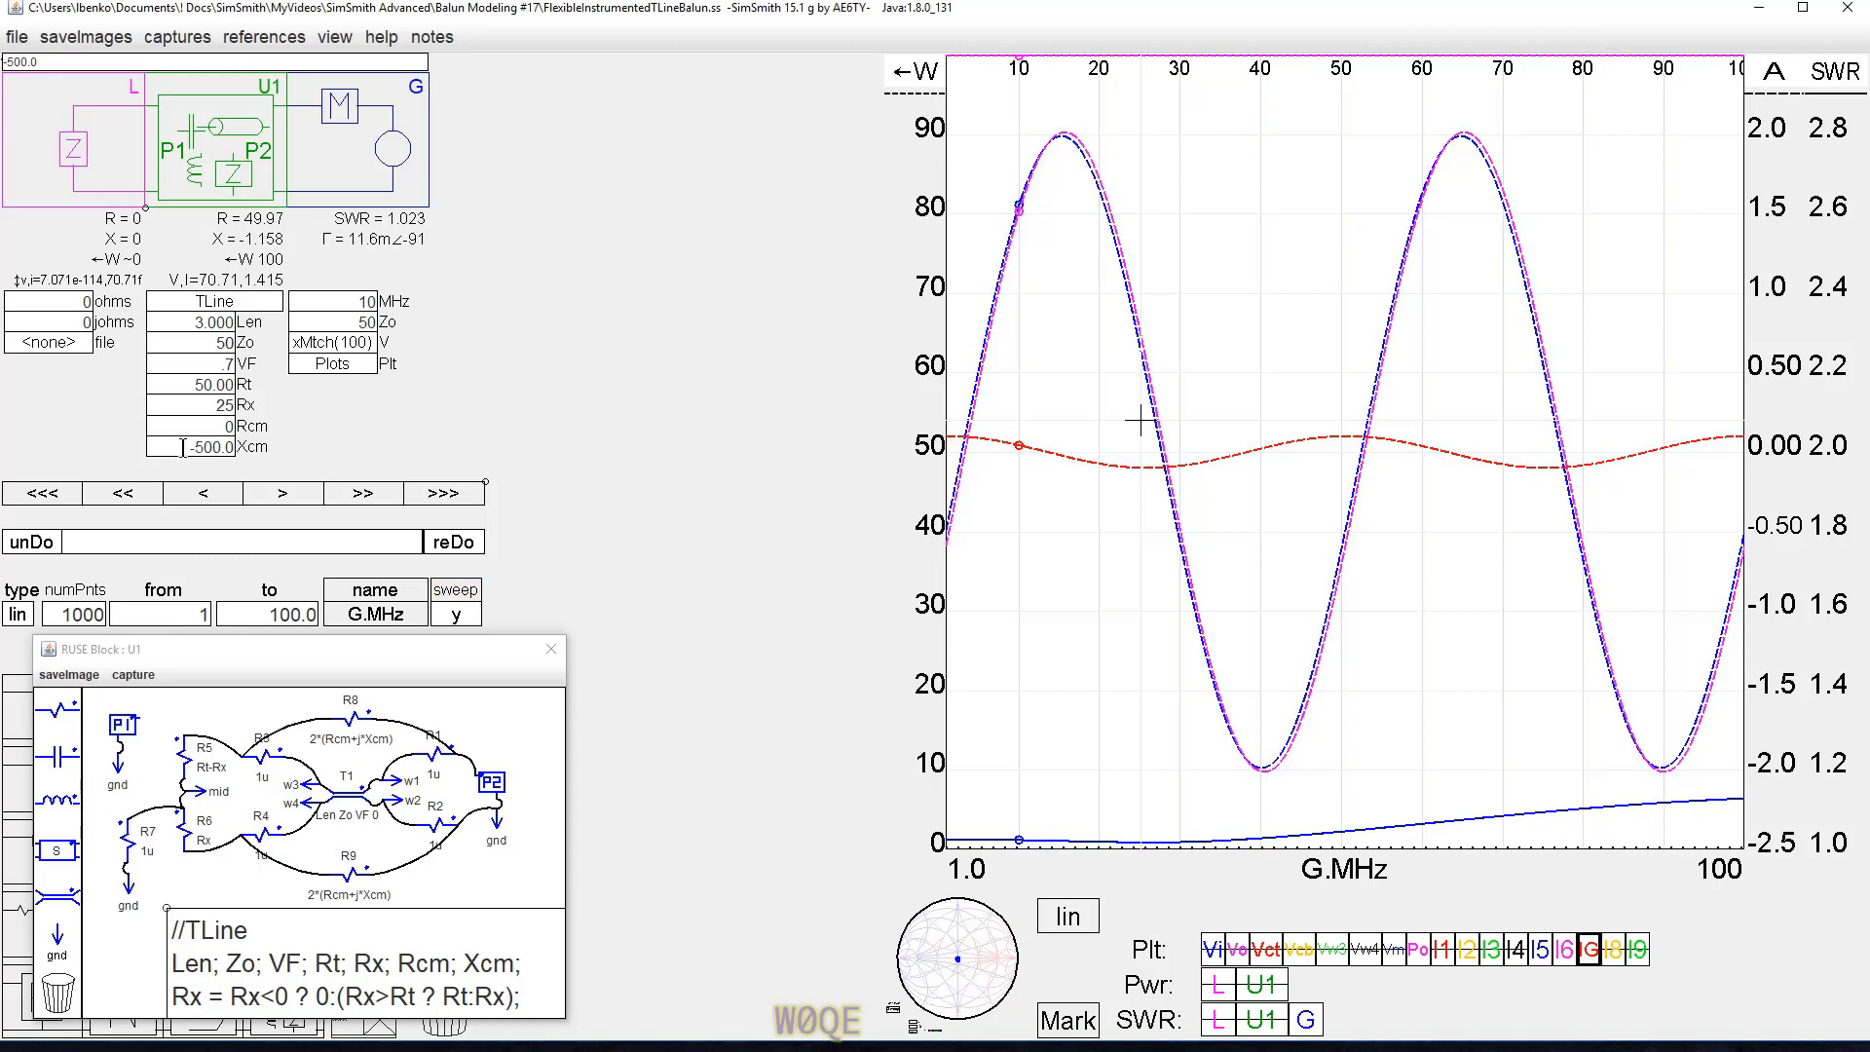
pyautogui.scroll(1, 182, 448)
pyautogui.scroll(1, 182, 447)
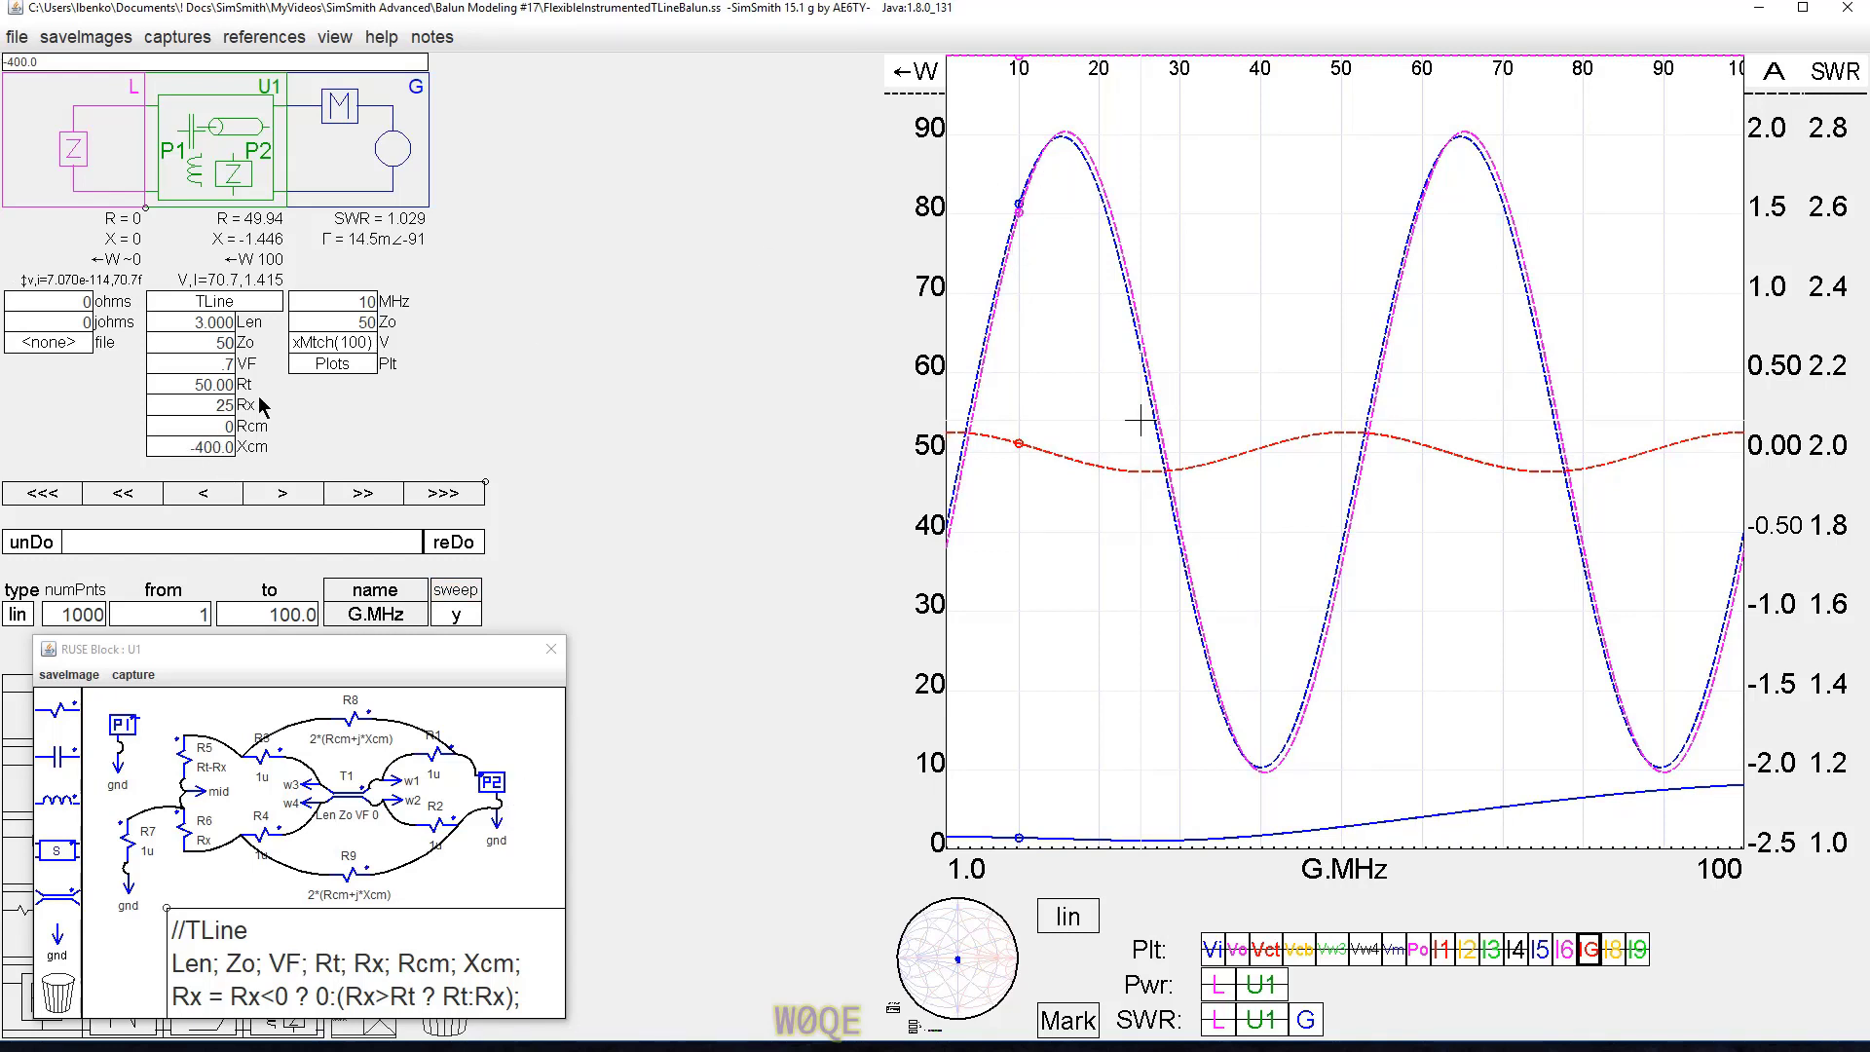
pyautogui.scroll(-3, 202, 447)
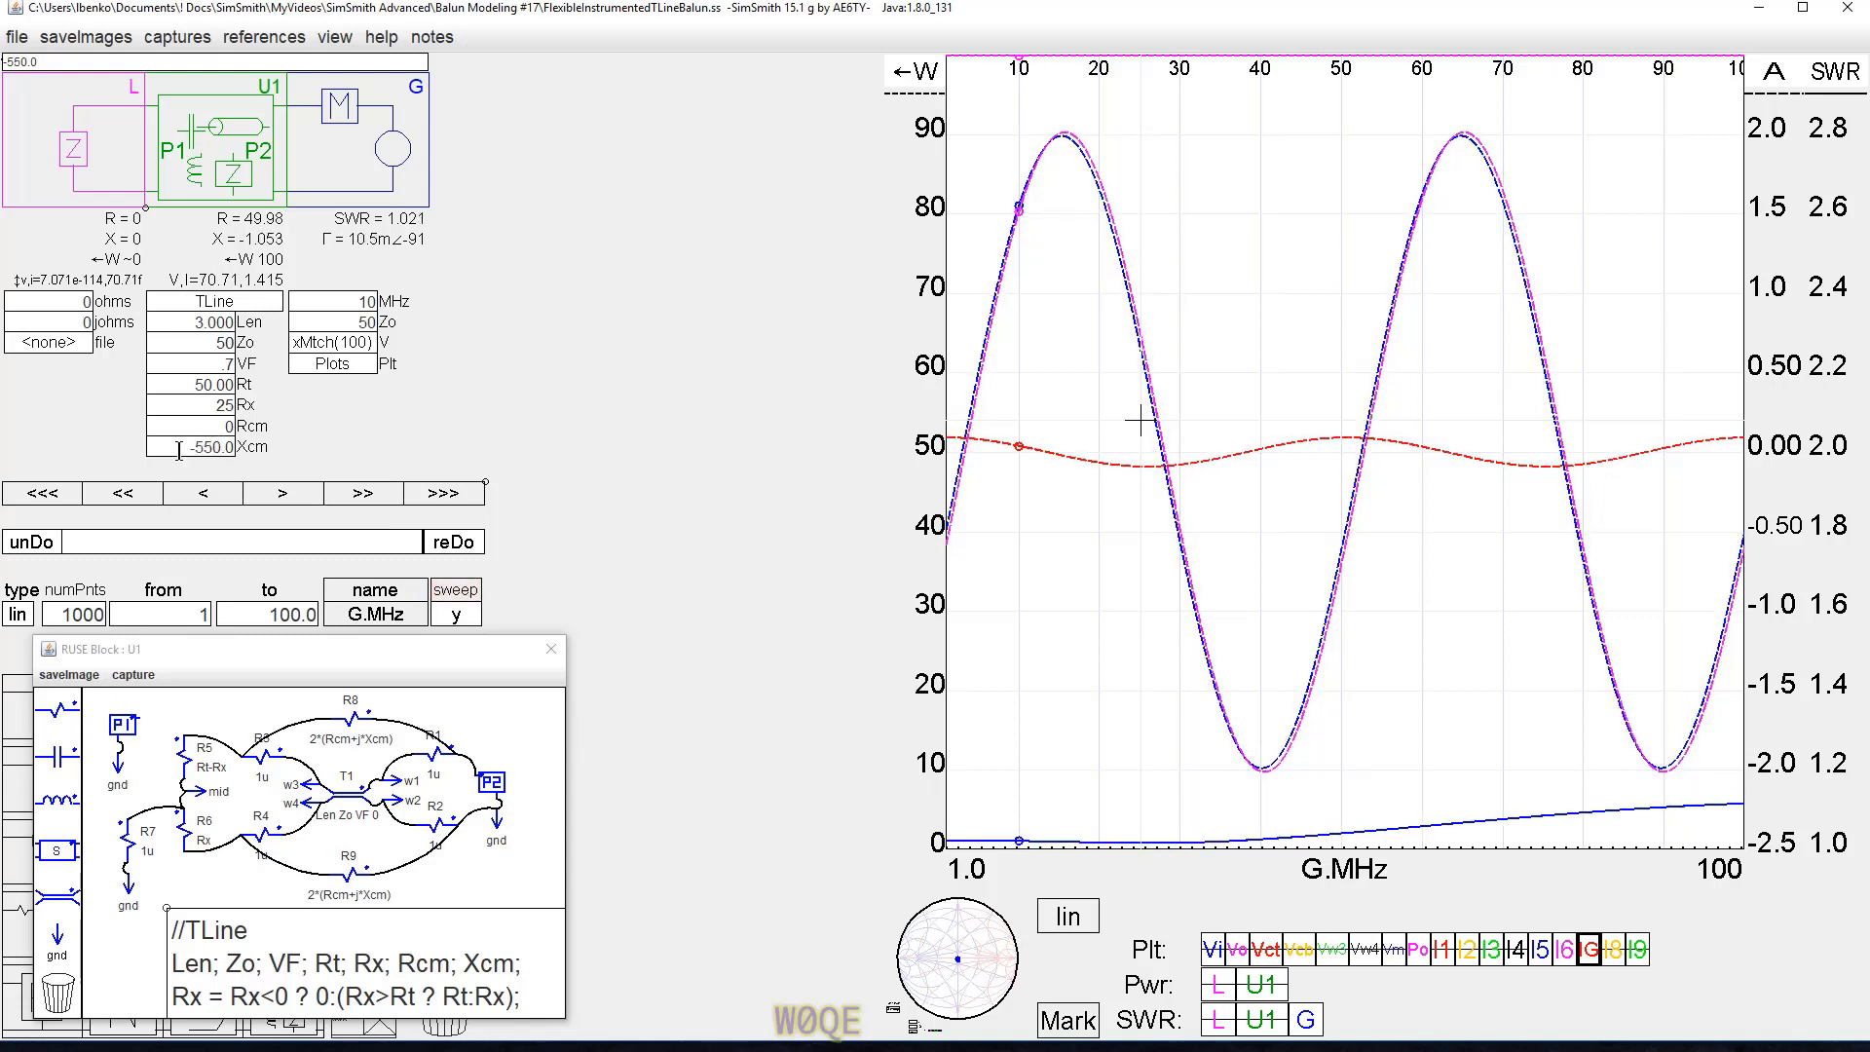
pyautogui.click(177, 450)
pyautogui.write('25')
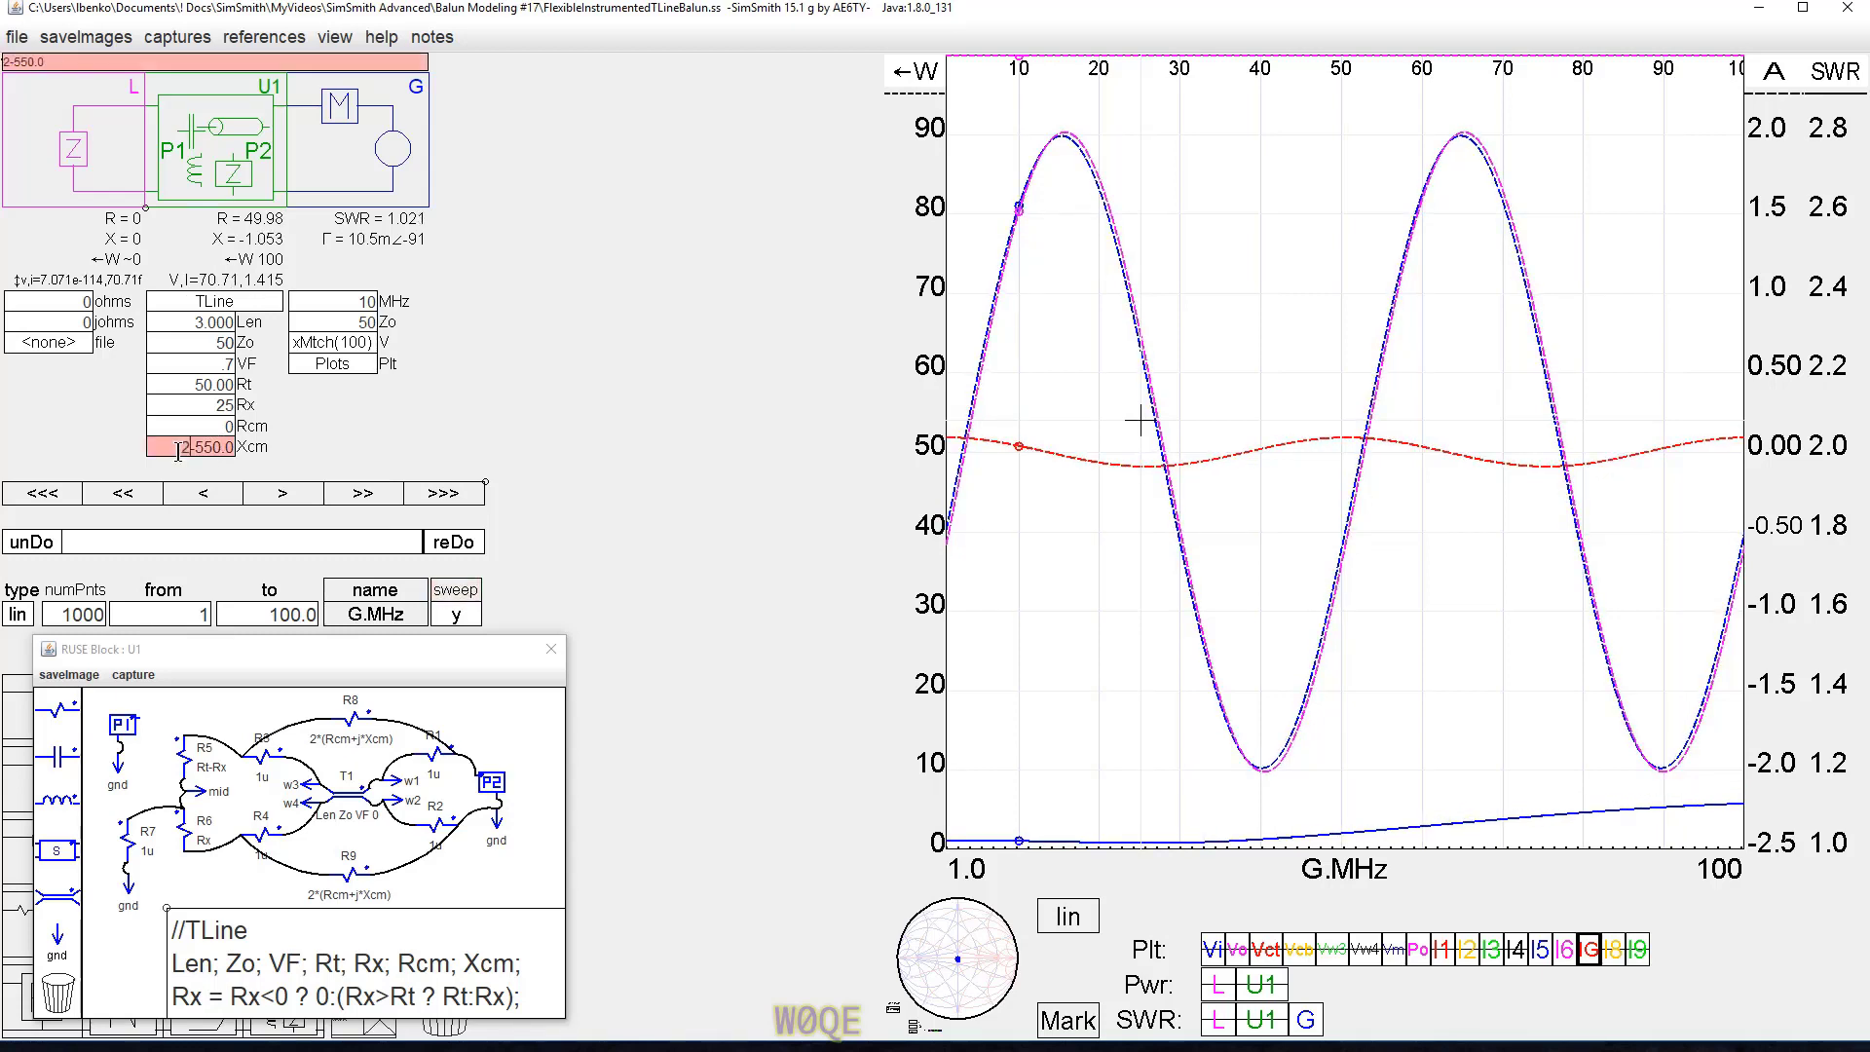
pyautogui.write('0')
pyautogui.press('Delete')
pyautogui.press('Delete')
pyautogui.press('Delete')
pyautogui.press('Delete')
pyautogui.press('Delete')
pyautogui.press('Delete')
pyautogui.press('Return')
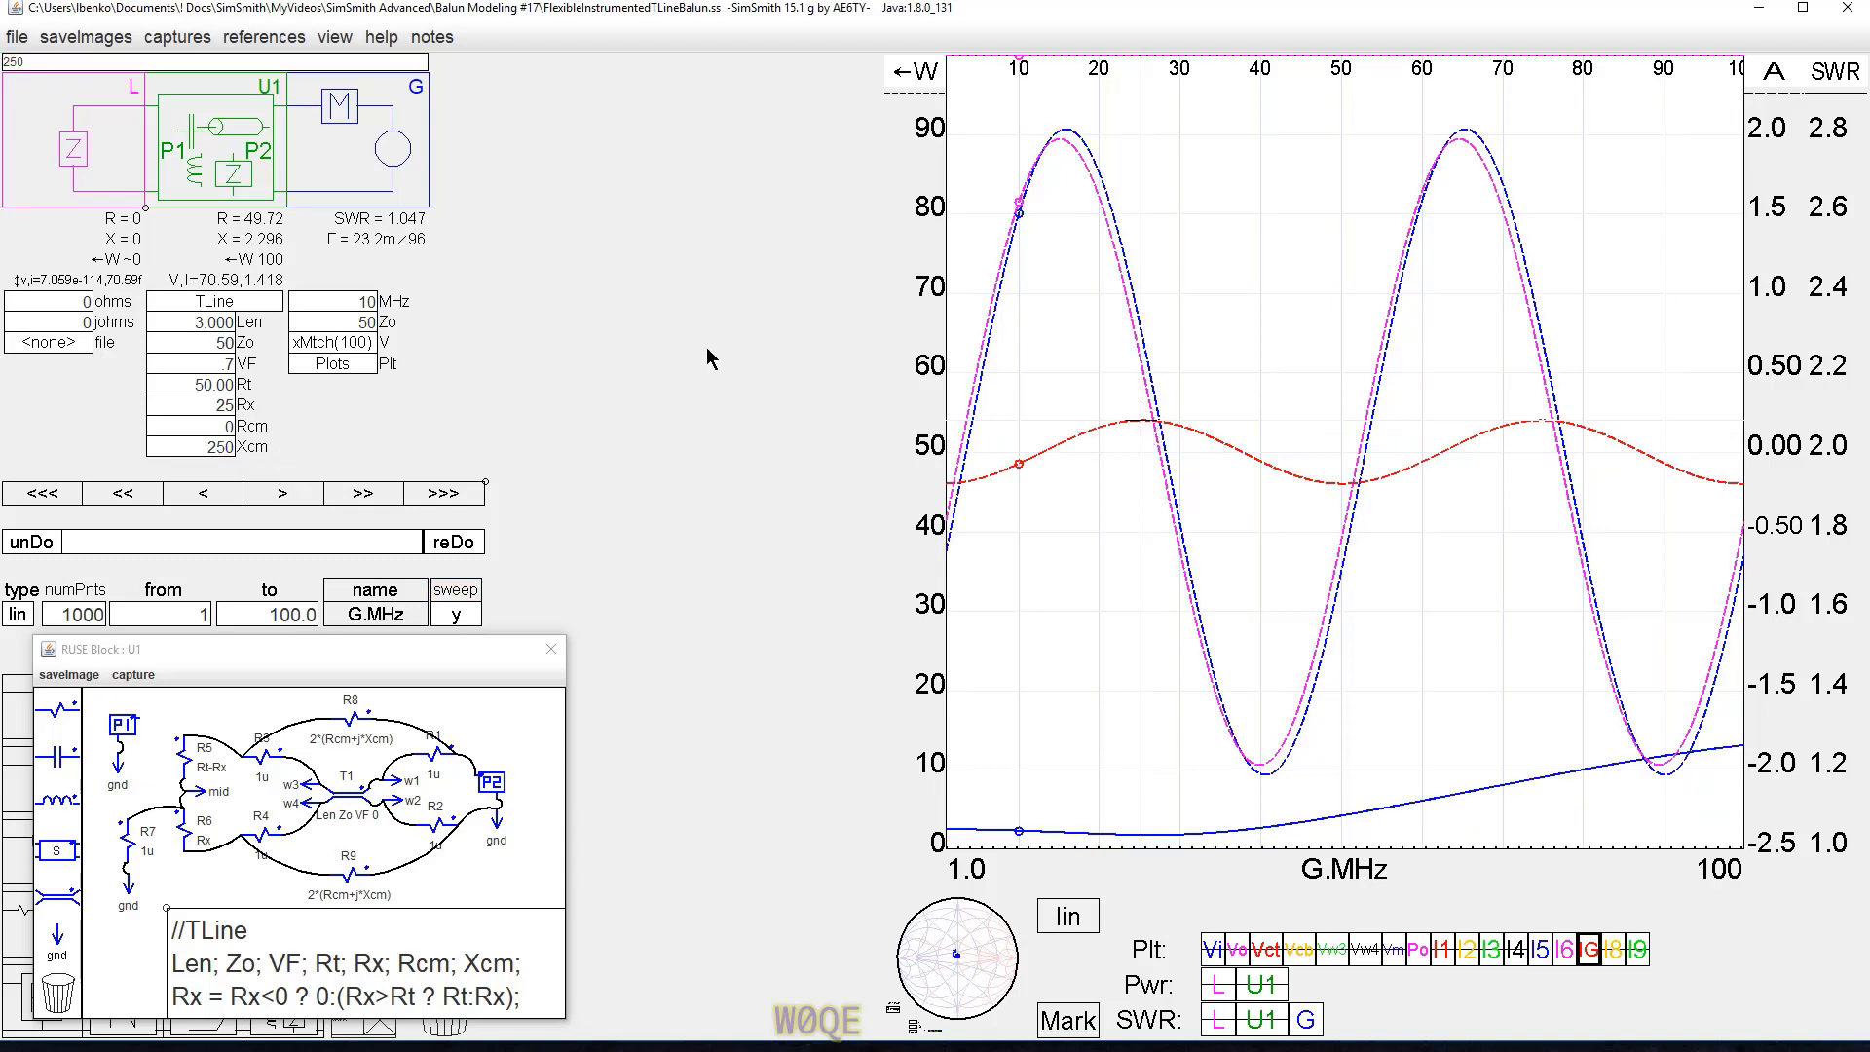
# Set Rcm to 50, vary it, and read the power near 10 MHz.
pyautogui.click(216, 425)
pyautogui.write('50')
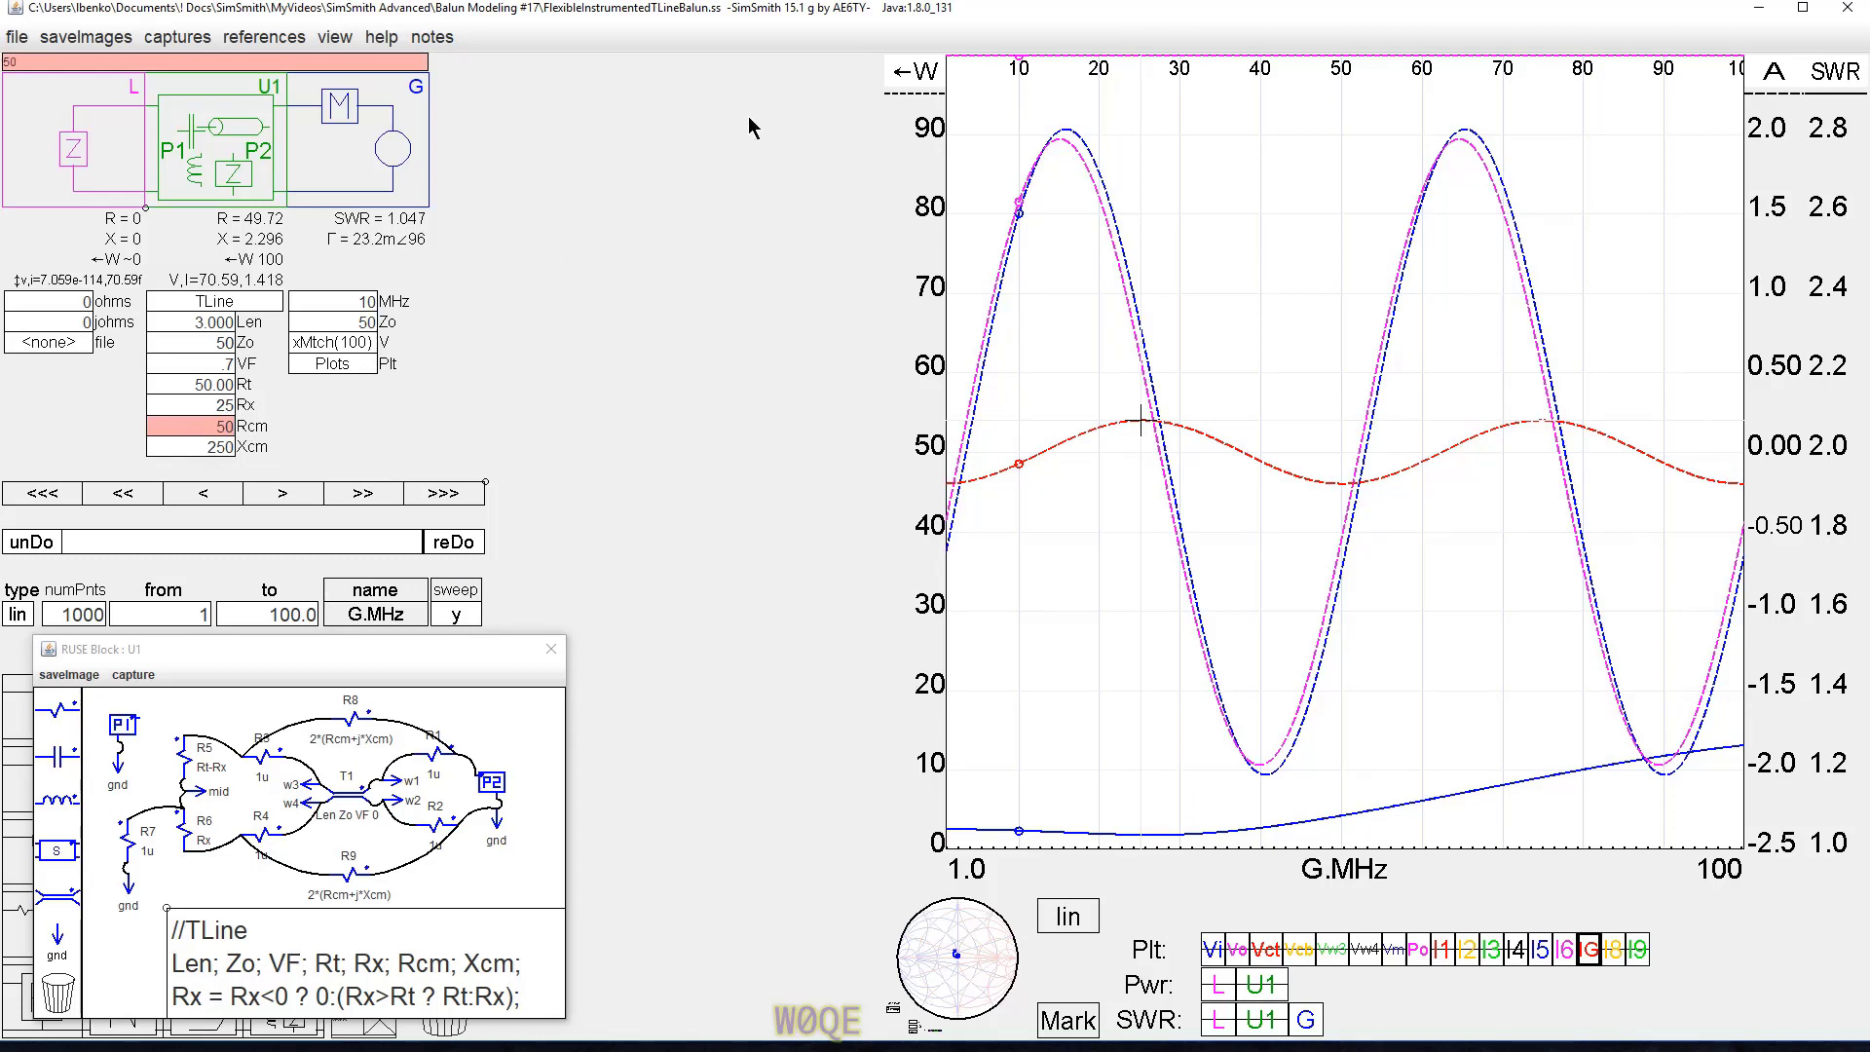
pyautogui.press('Return')
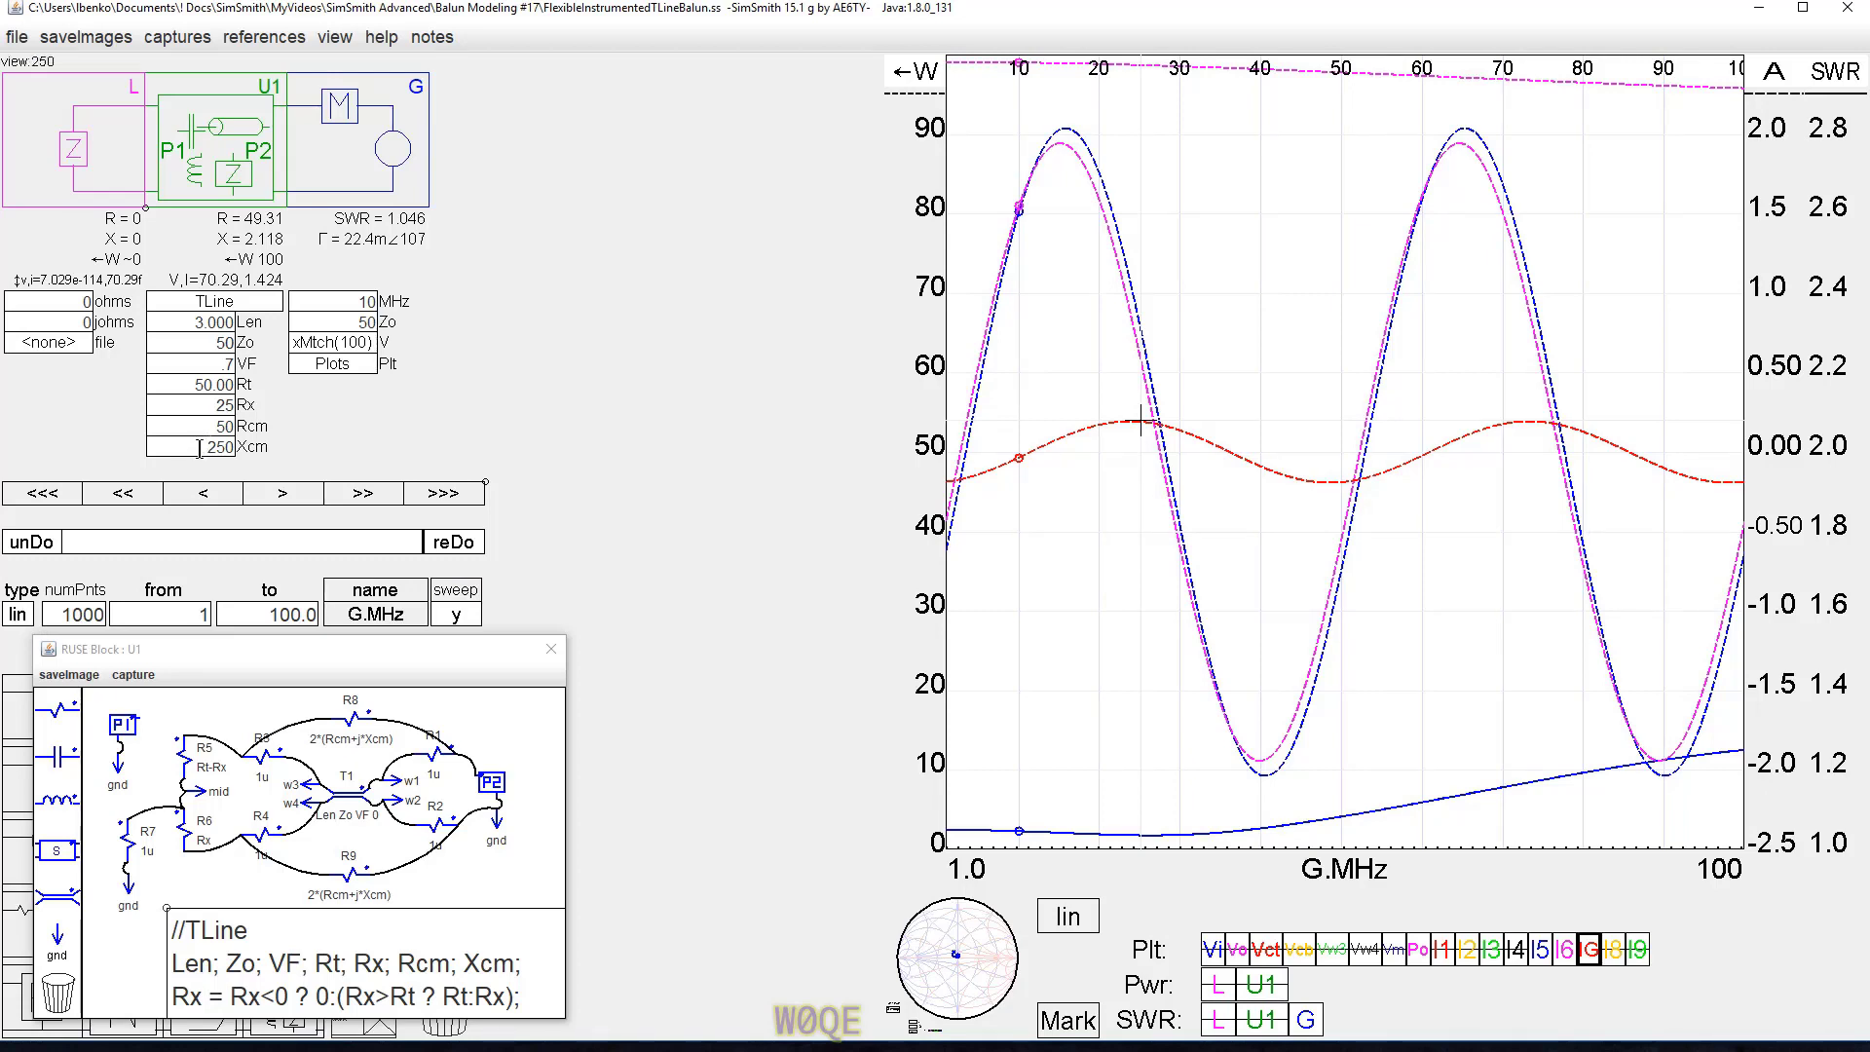
pyautogui.scroll(-2, 200, 449)
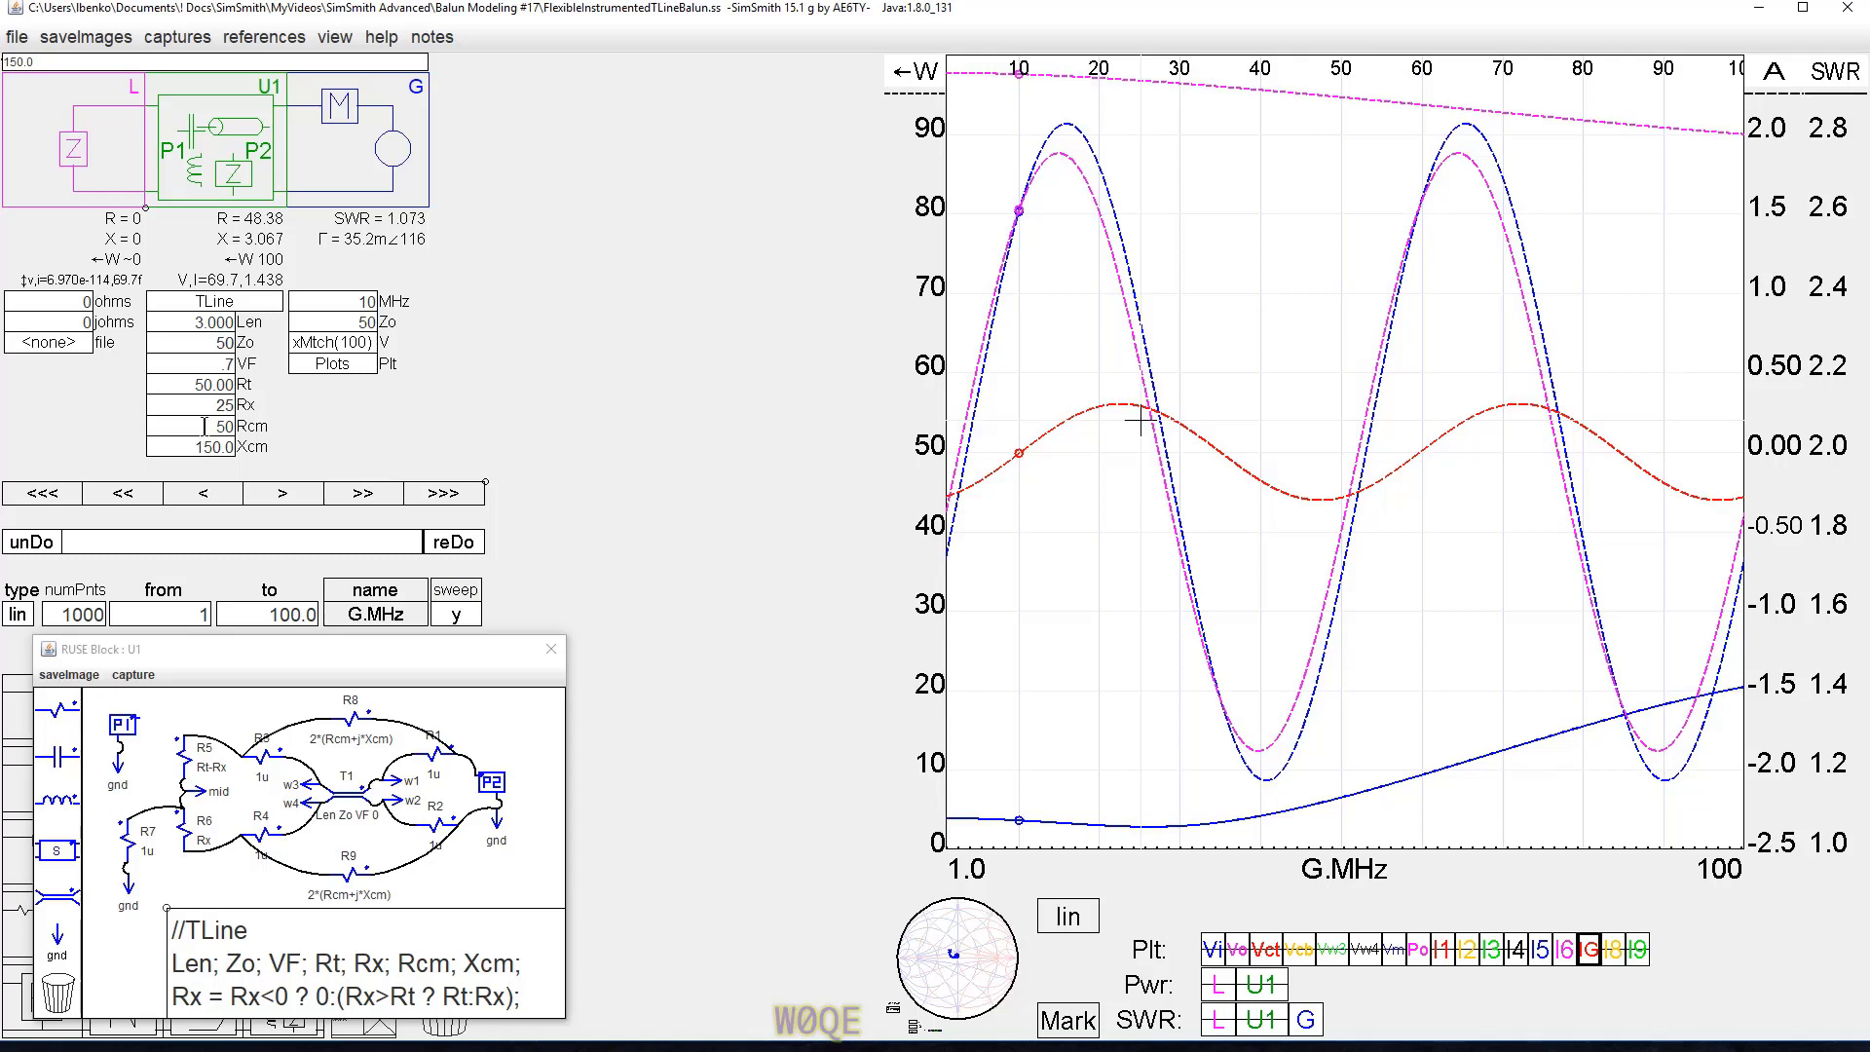
pyautogui.scroll(3, 205, 426)
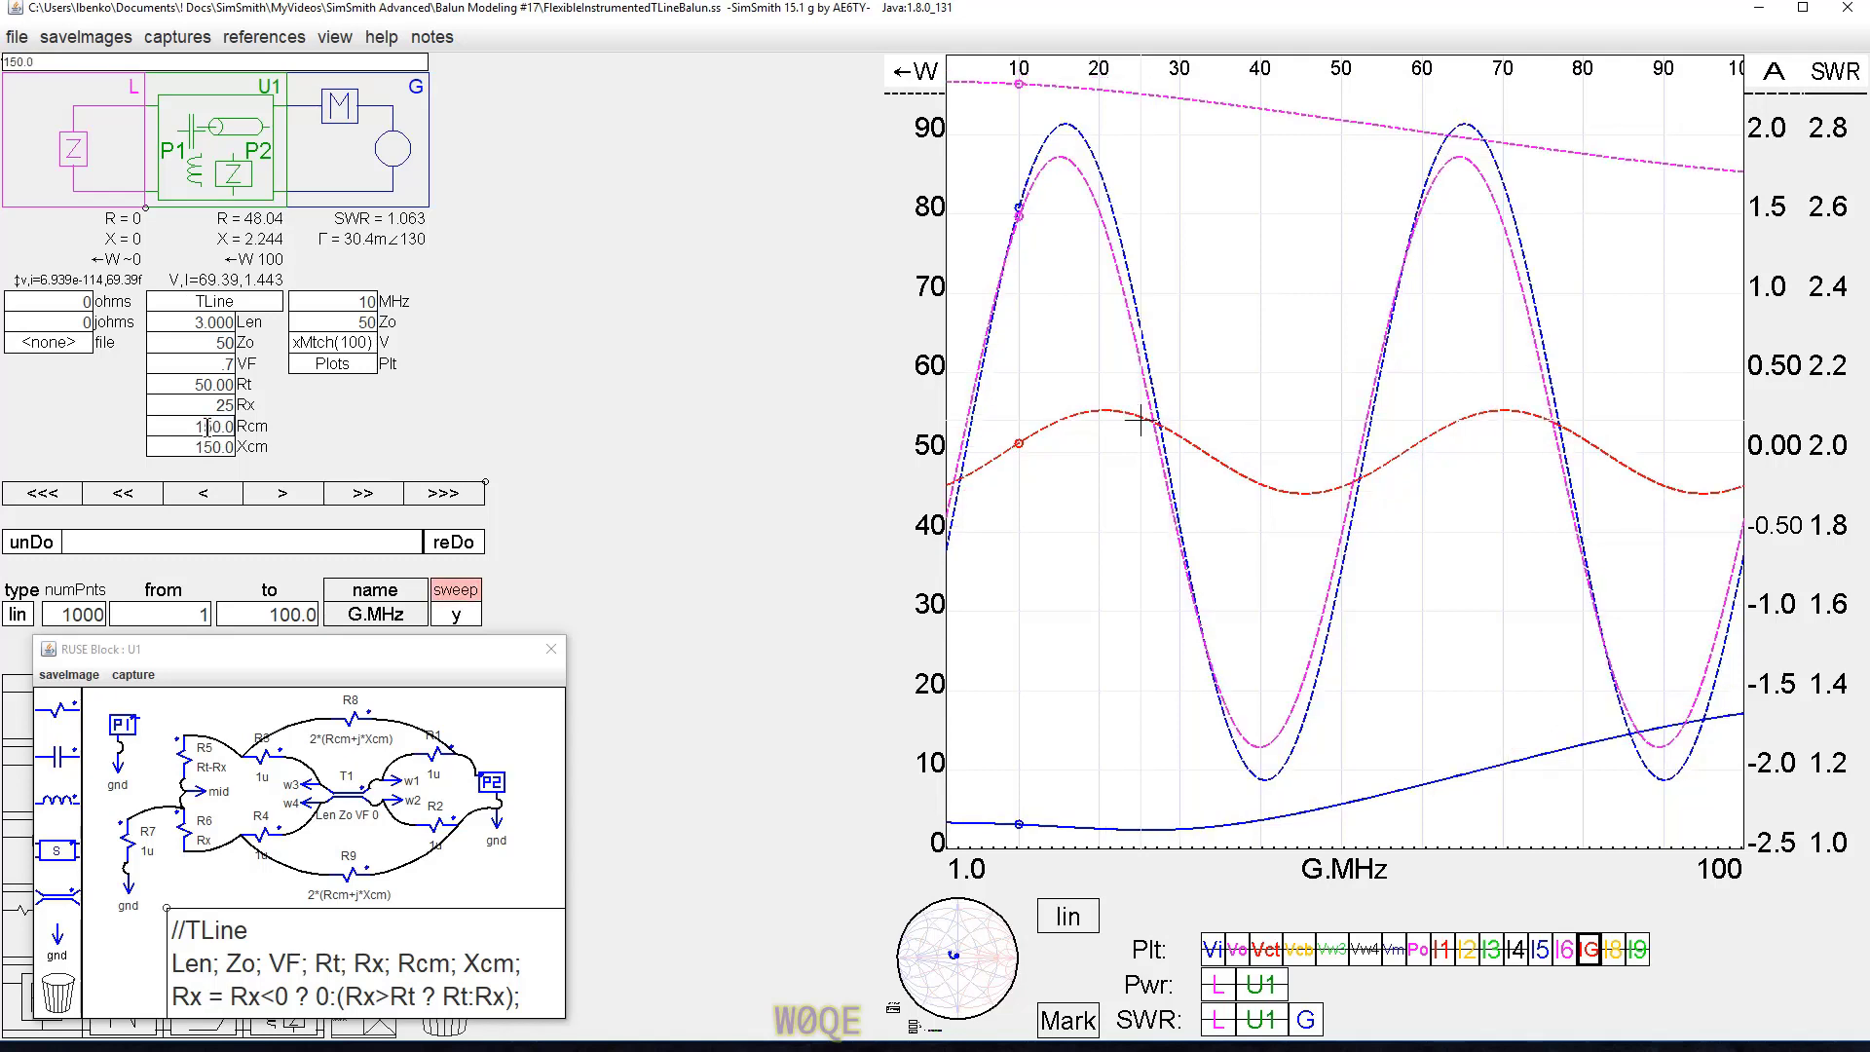
pyautogui.scroll(1, 207, 425)
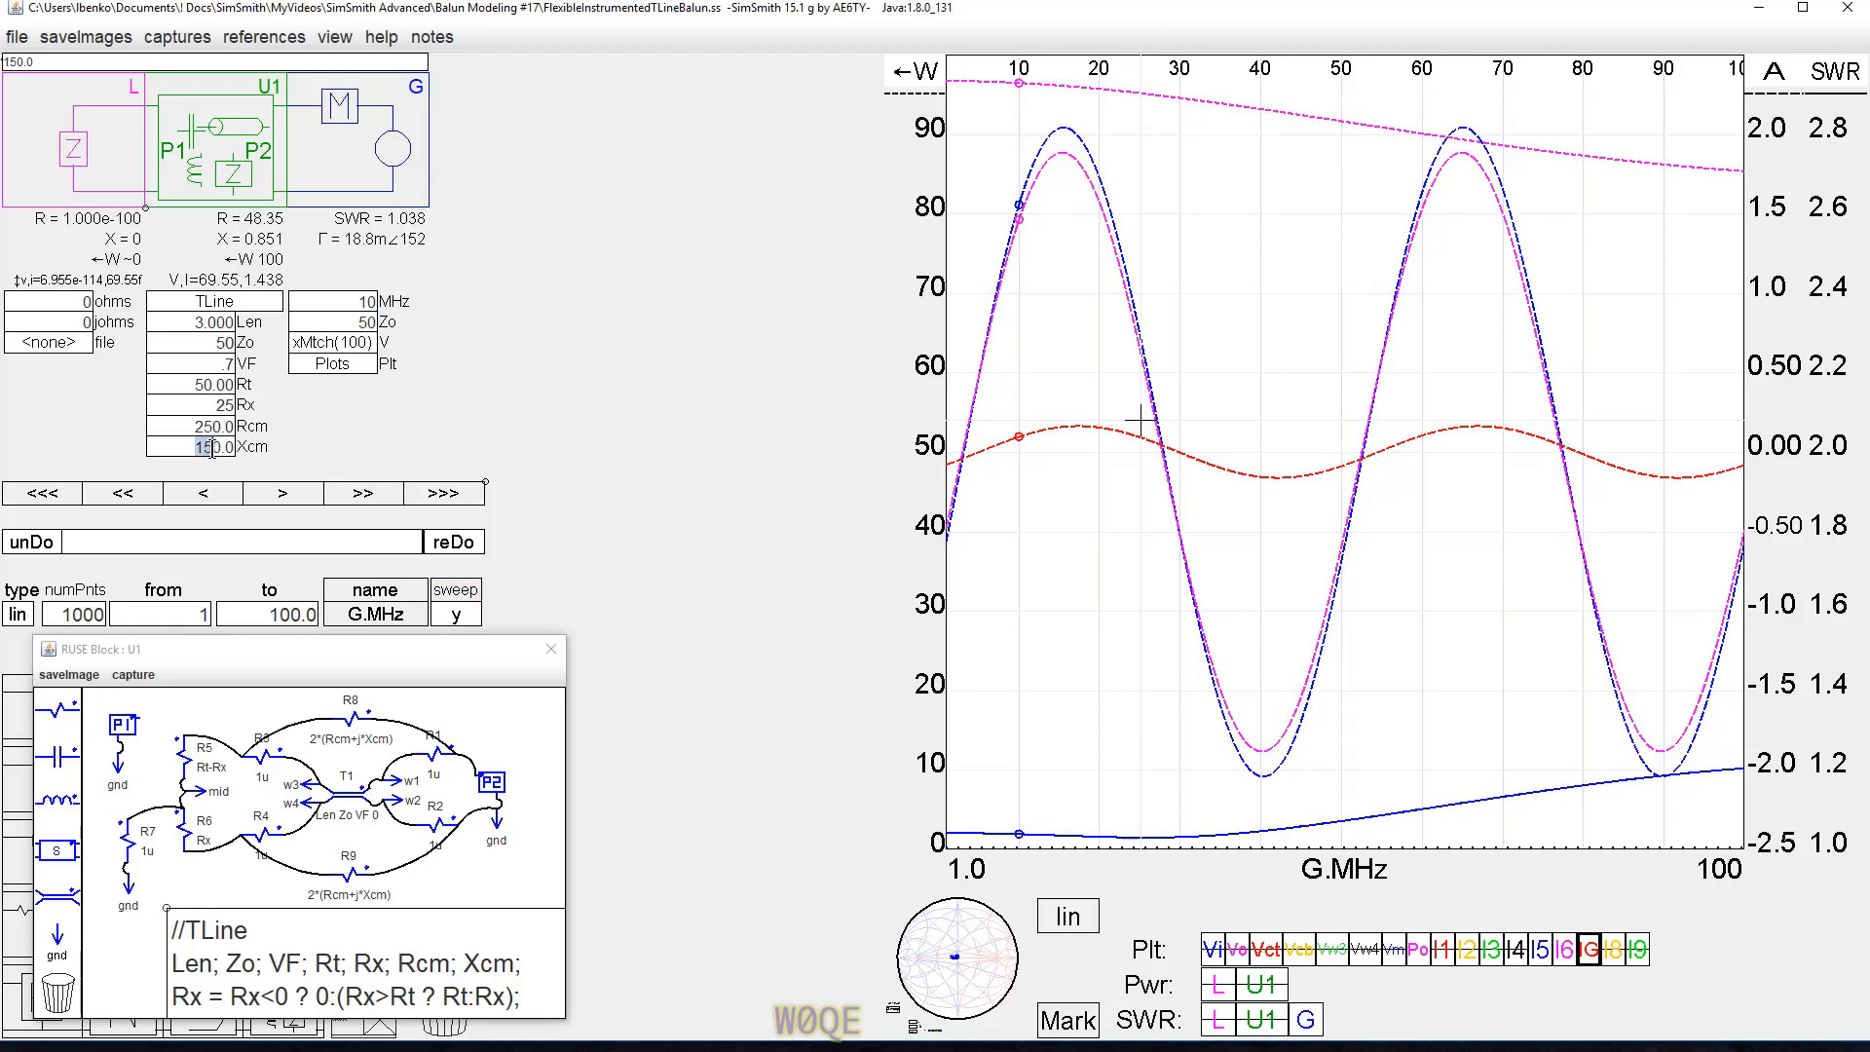
pyautogui.scroll(-1, 212, 449)
pyautogui.scroll(-1, 213, 449)
pyautogui.scroll(-1, 213, 449)
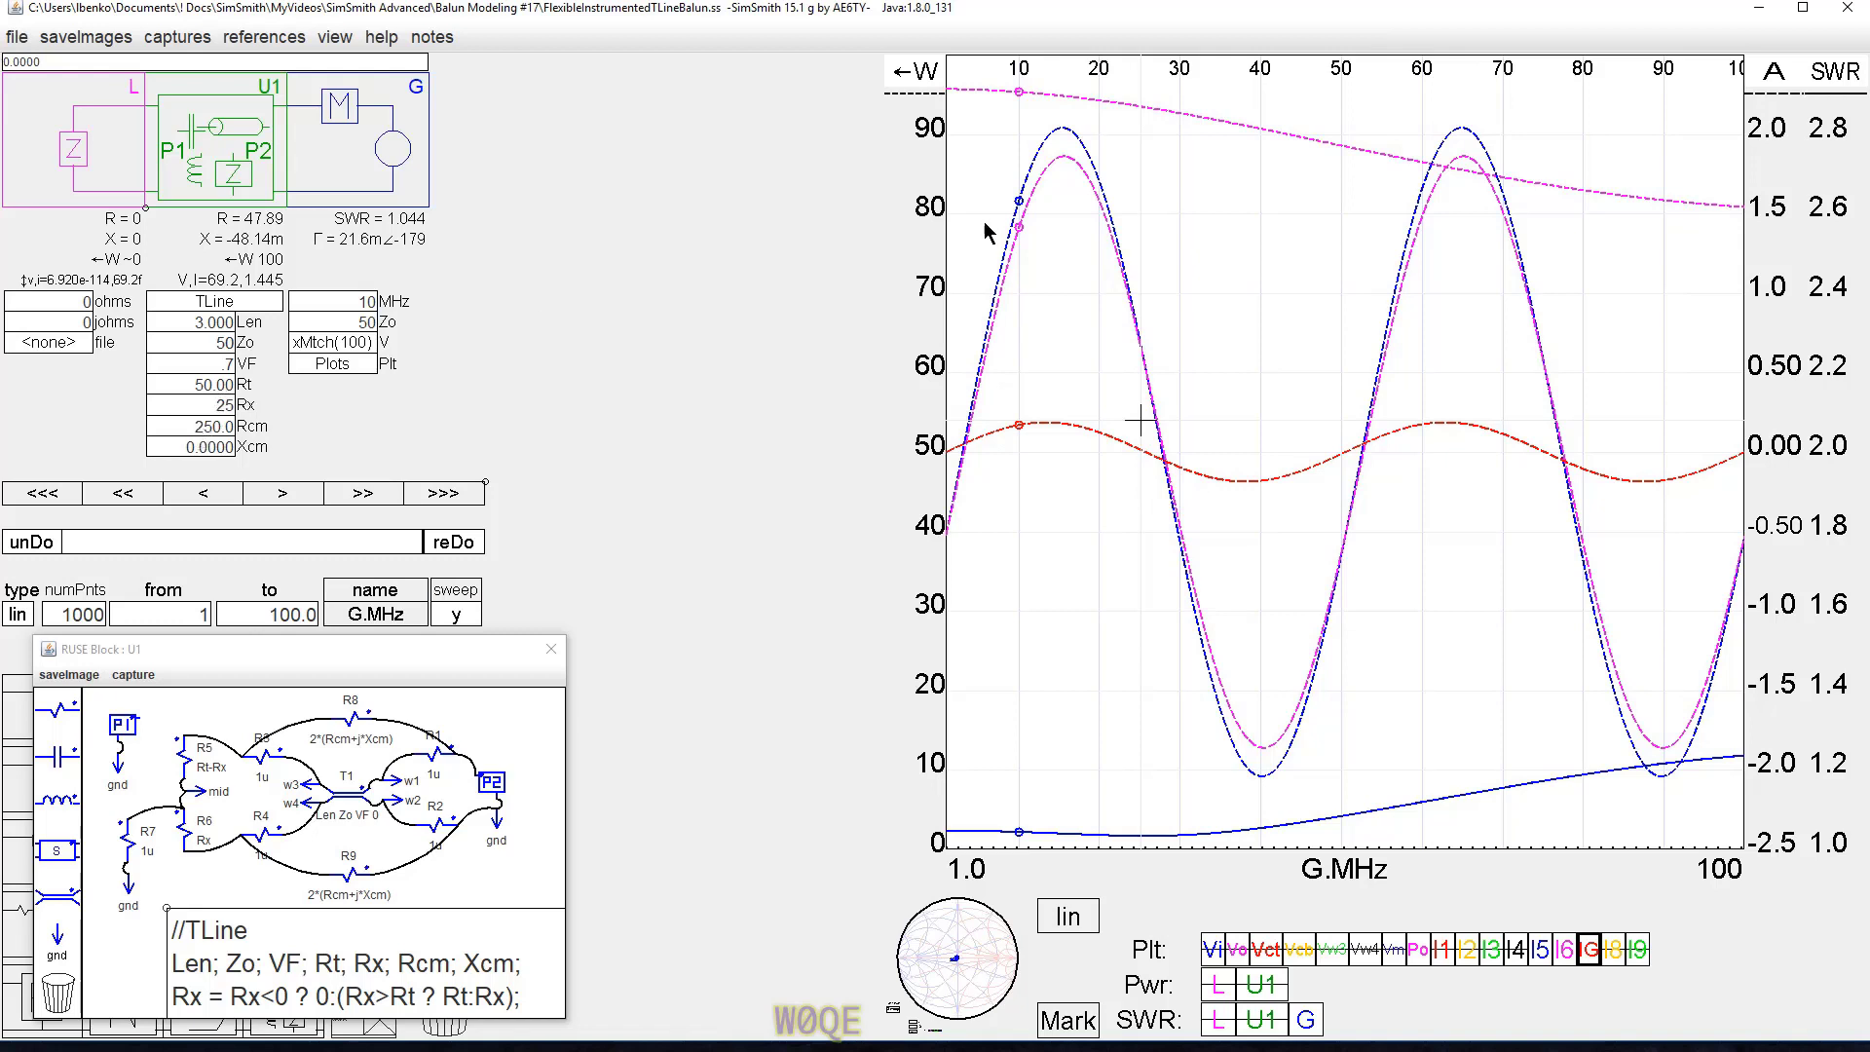
pyautogui.click(1021, 98)
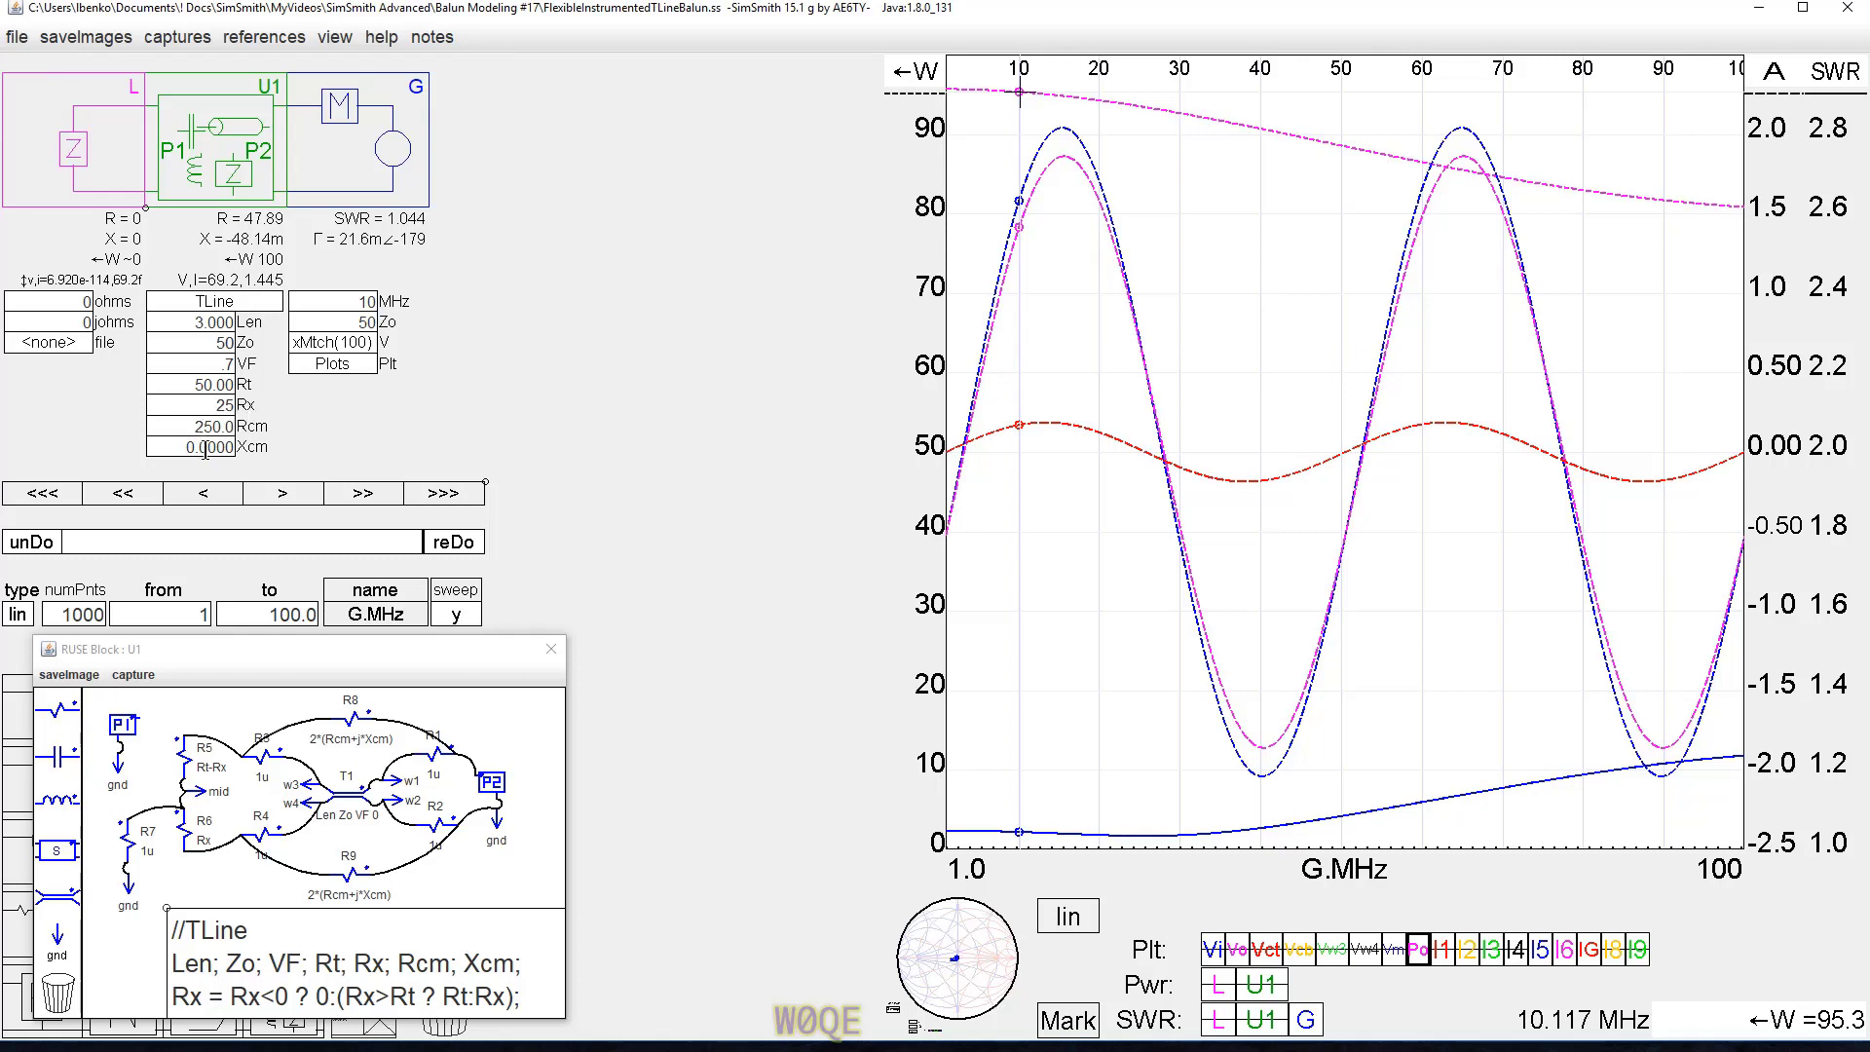
# Try several Xcm and Rcm values, settling Xcm at 250.
pyautogui.moveTo(187, 448); pyautogui.dragTo(206, 450)
pyautogui.scroll(10, 211, 451)
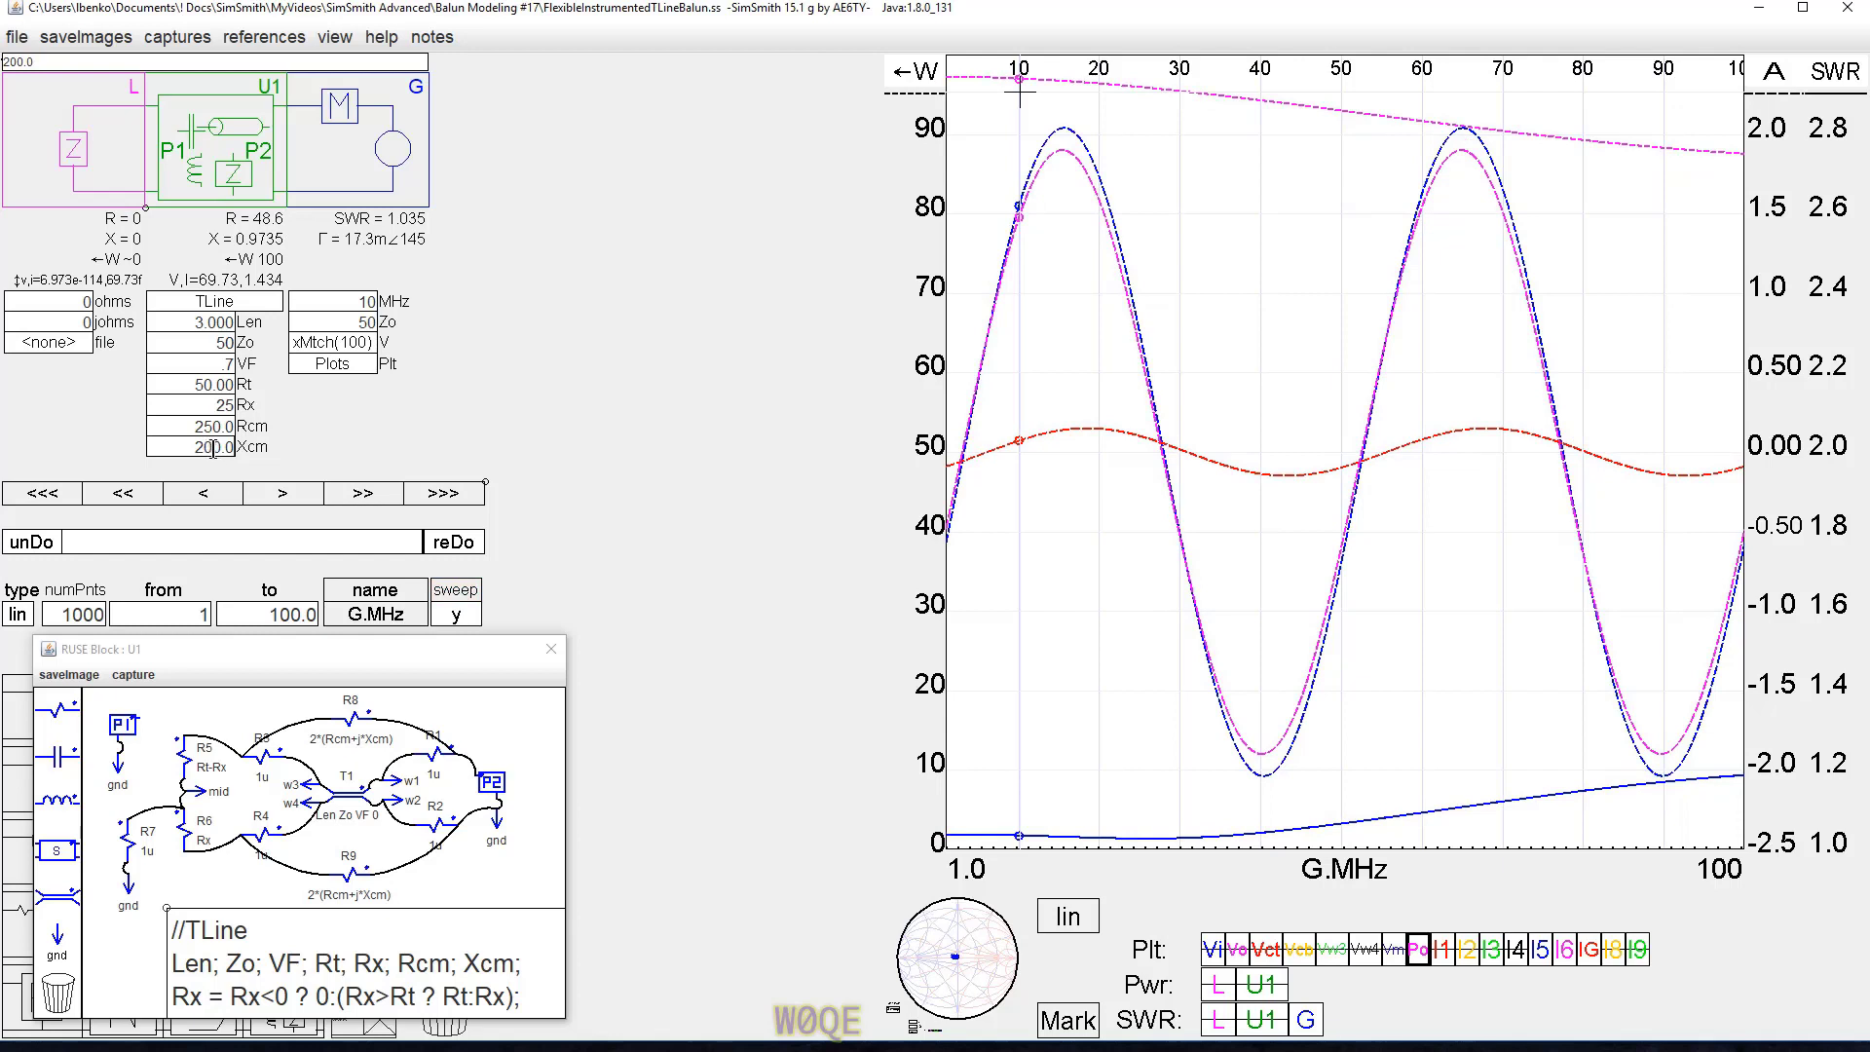
pyautogui.click(195, 428)
pyautogui.scroll(-5, 186, 429)
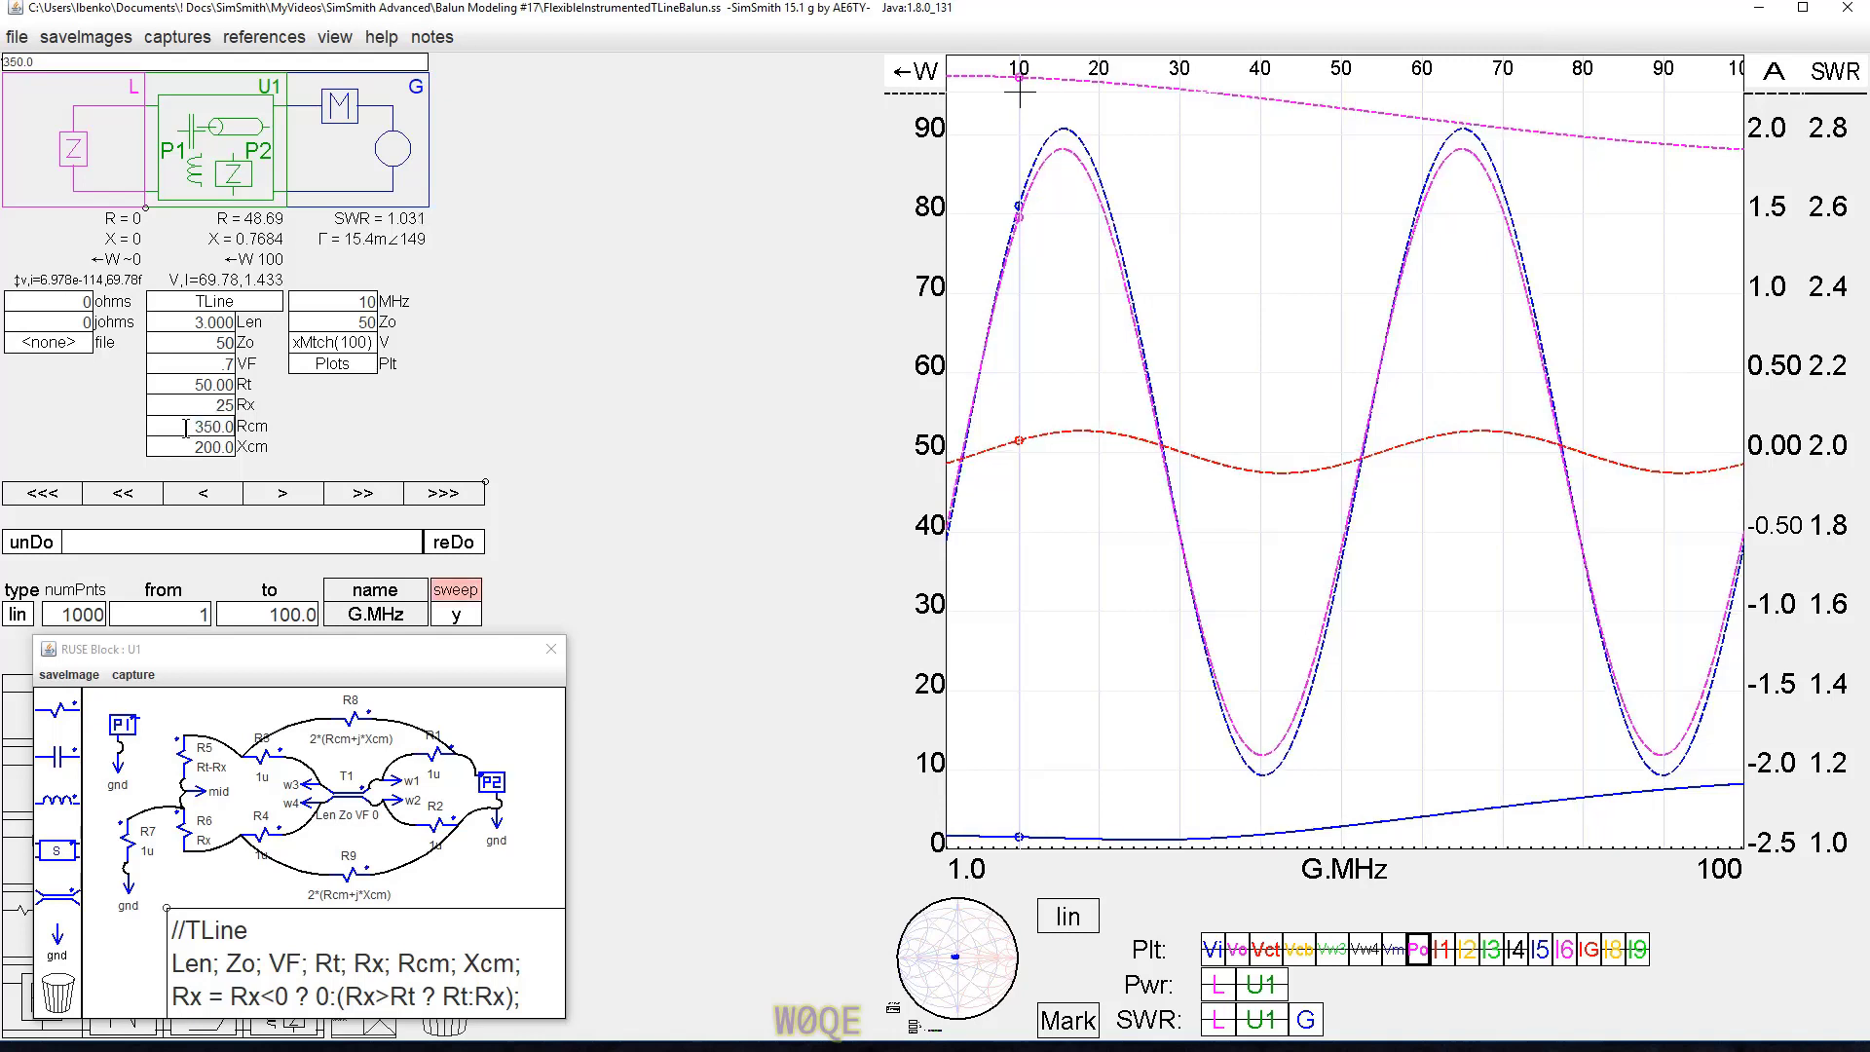
pyautogui.scroll(-5, 185, 428)
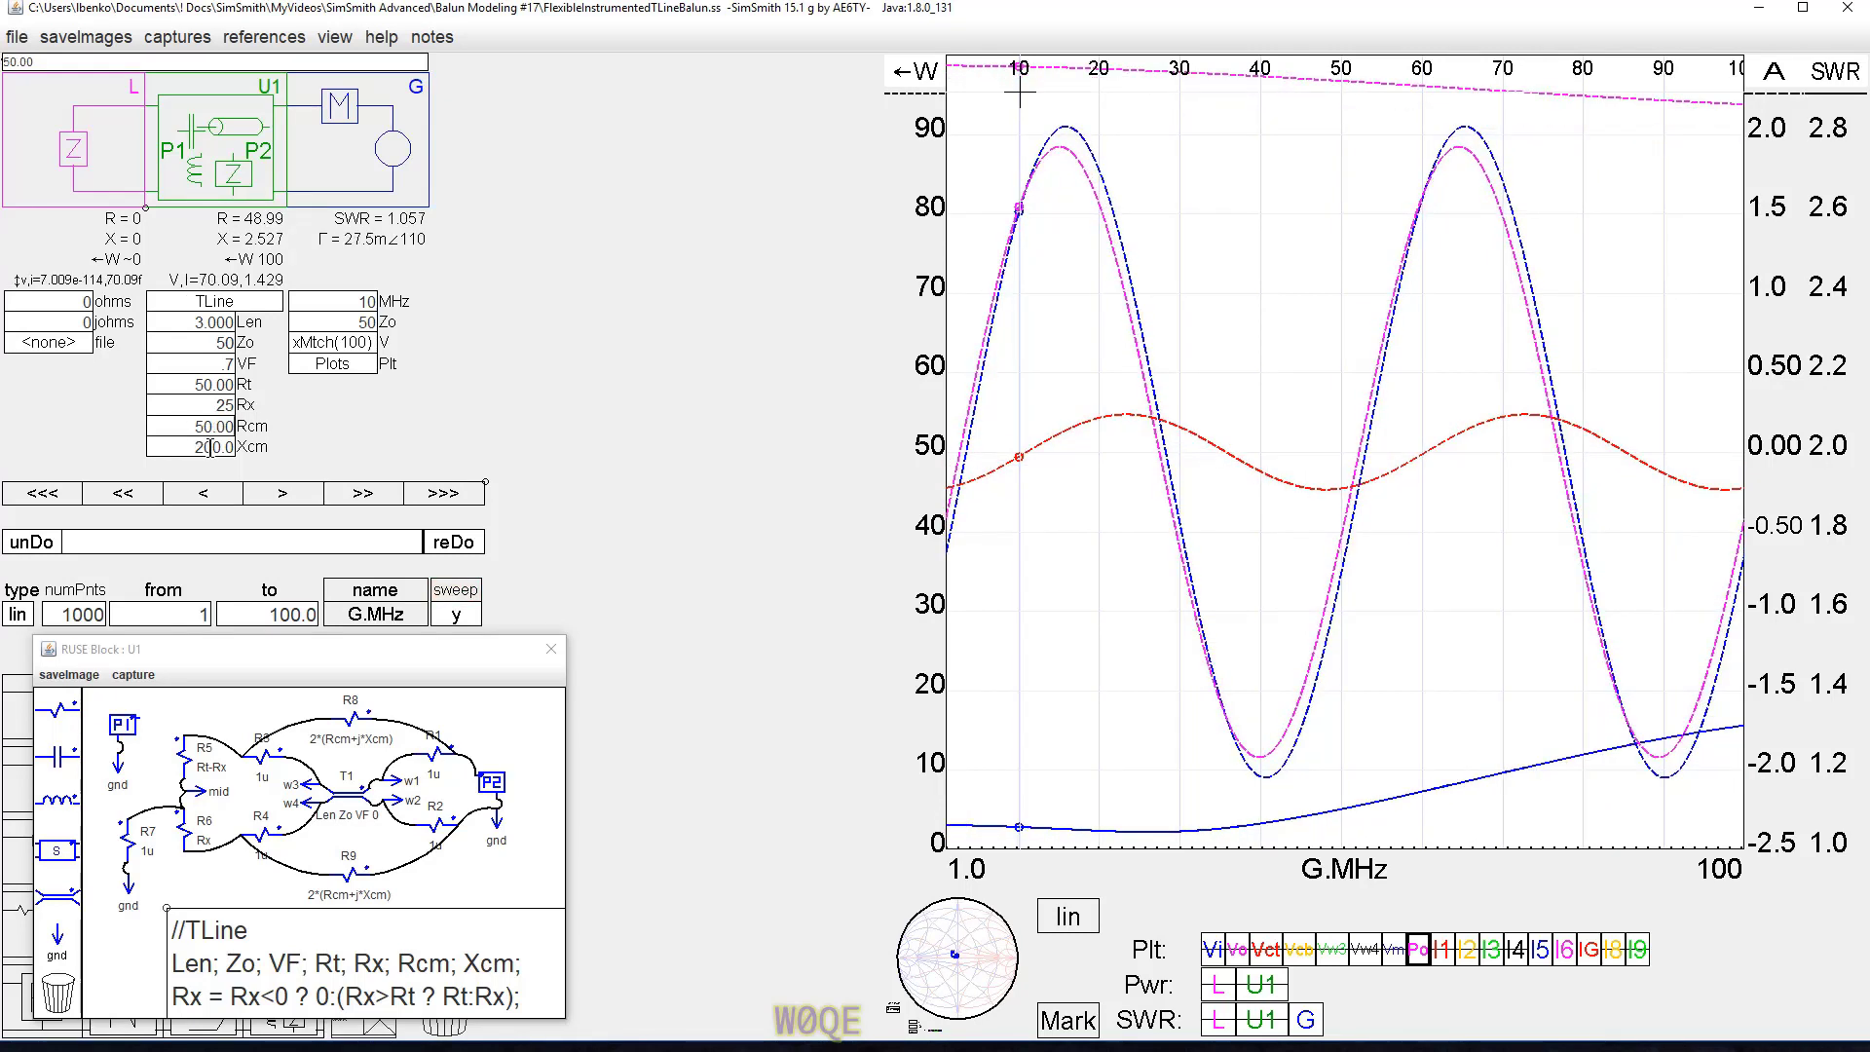
pyautogui.click(210, 447)
pyautogui.scroll(3, 208, 447)
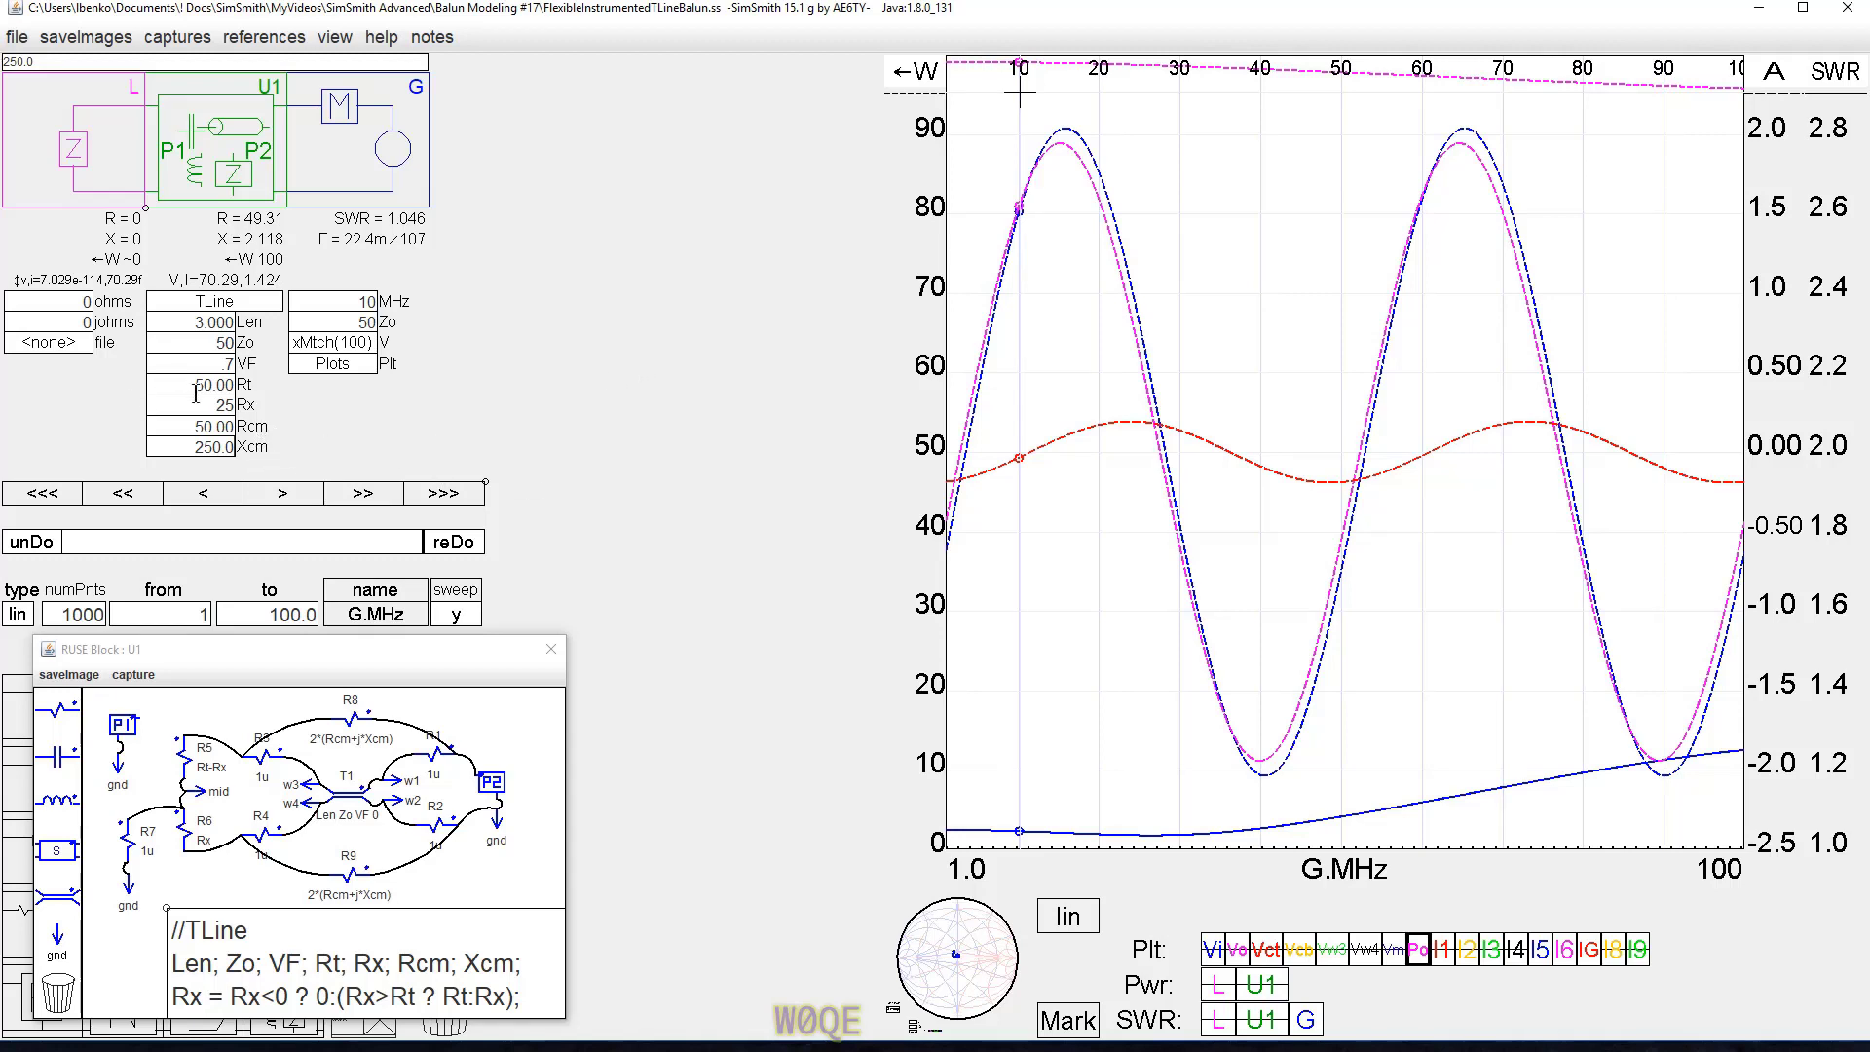
# Reset the common-mode resistance Rcm to 0.
pyautogui.click(193, 429)
pyautogui.write('0')
pyautogui.press('Return')
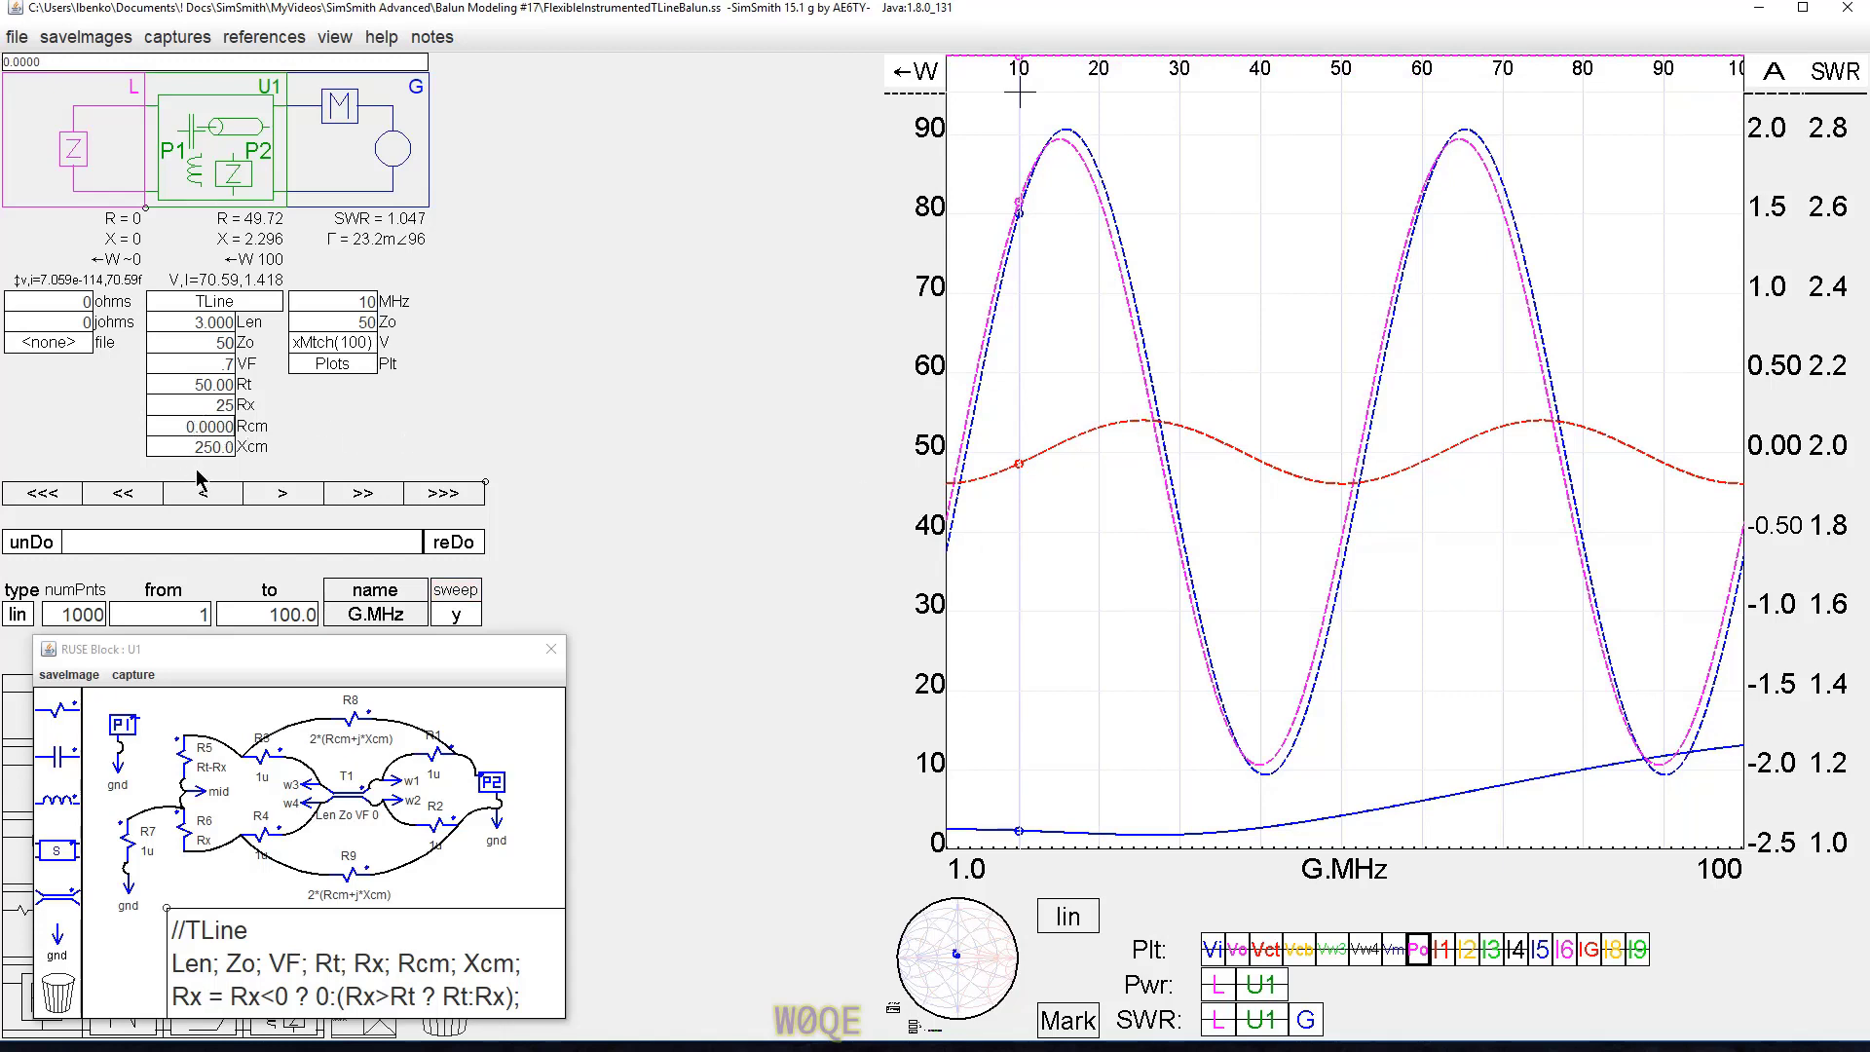
pyautogui.click(215, 320)
pyautogui.scroll(5, 212, 321)
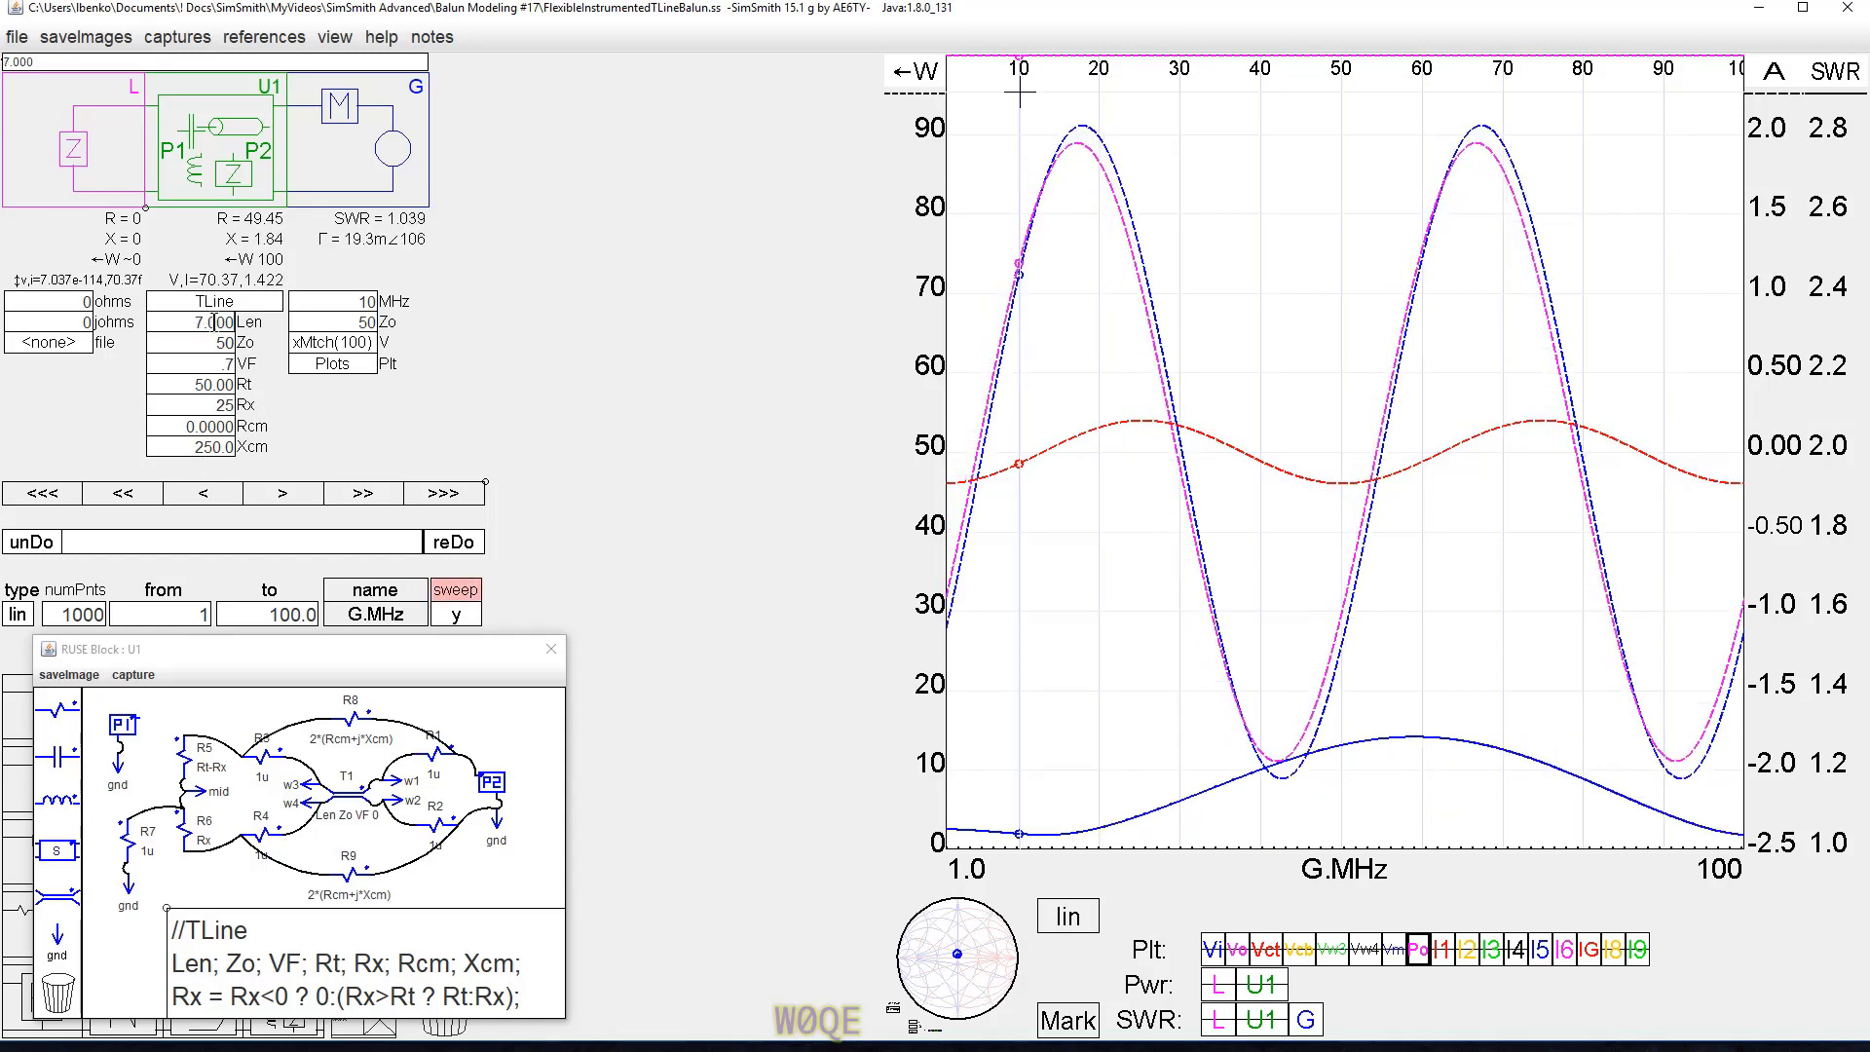
pyautogui.scroll(5, 214, 321)
pyautogui.scroll(-6, 214, 324)
pyautogui.scroll(-1, 236, 327)
pyautogui.scroll(-3, 219, 327)
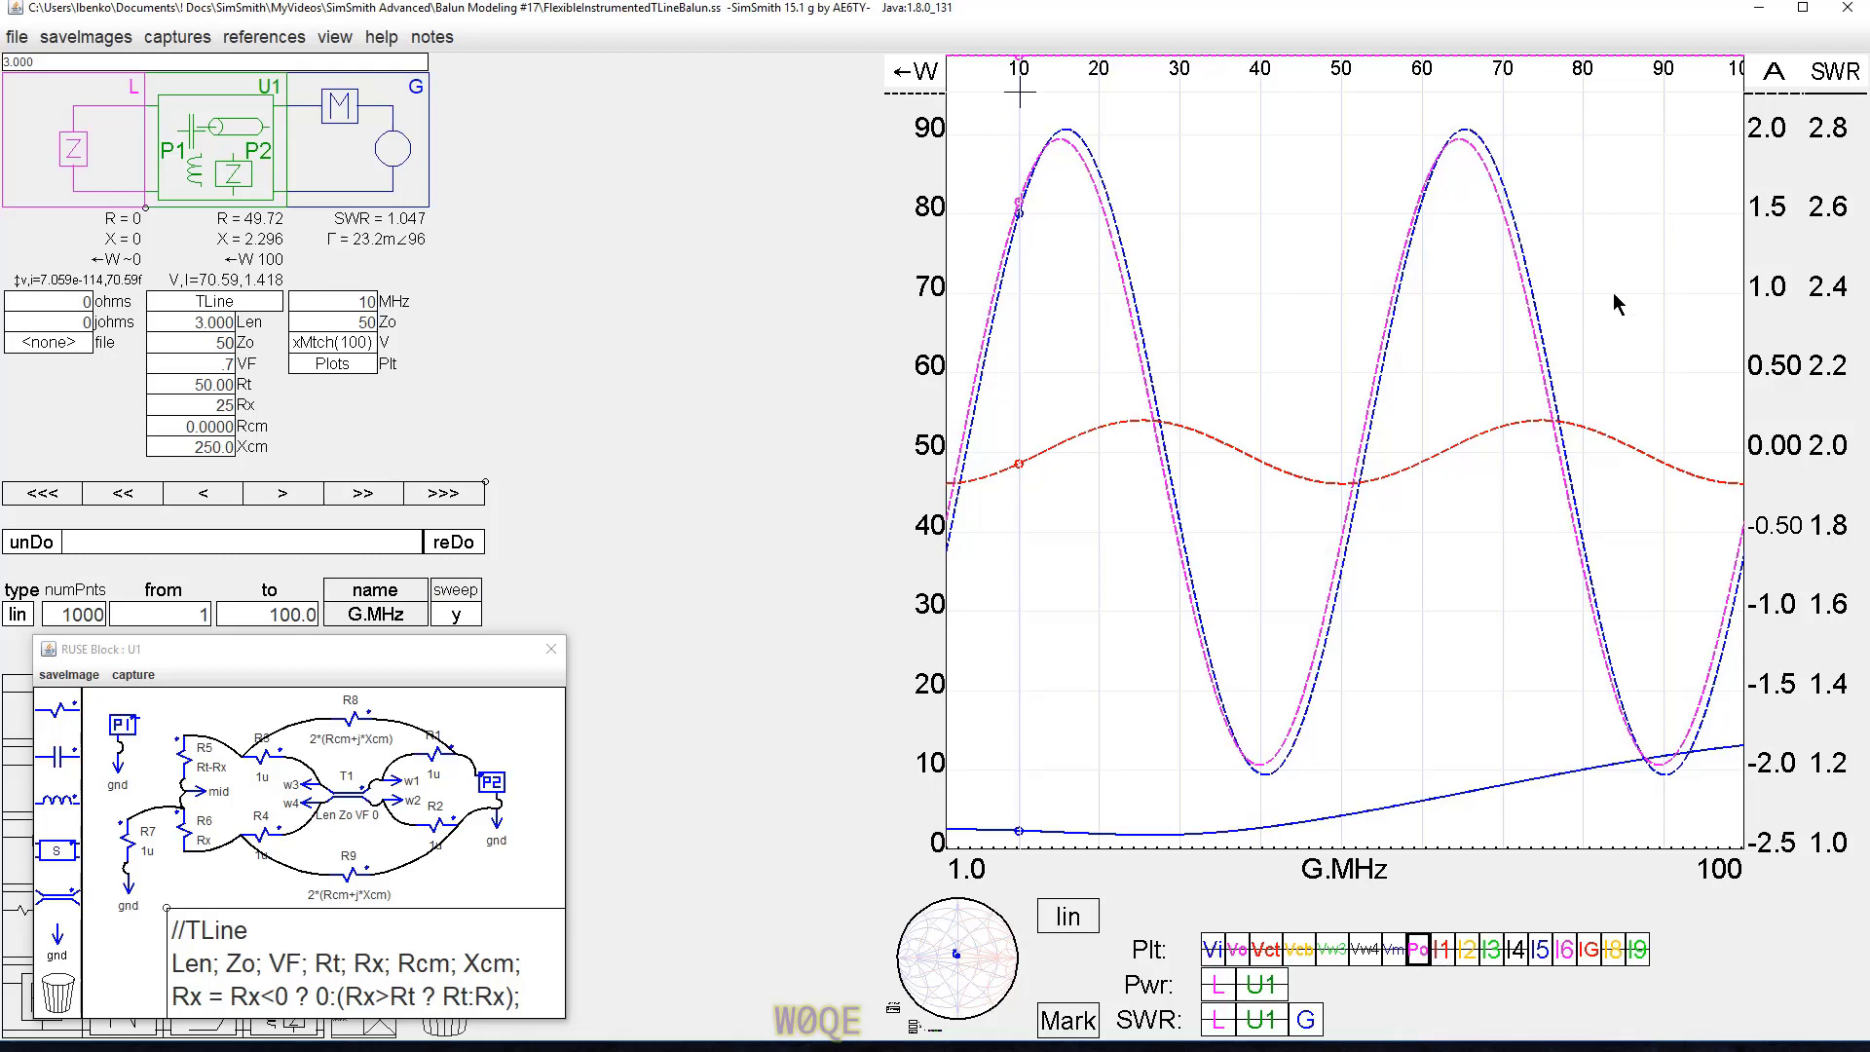
# Replace the I7, I6, I5 traces with I1 and I2, reading I1's peak and I2's trough.
pyautogui.click(1587, 951)
pyautogui.click(1564, 950)
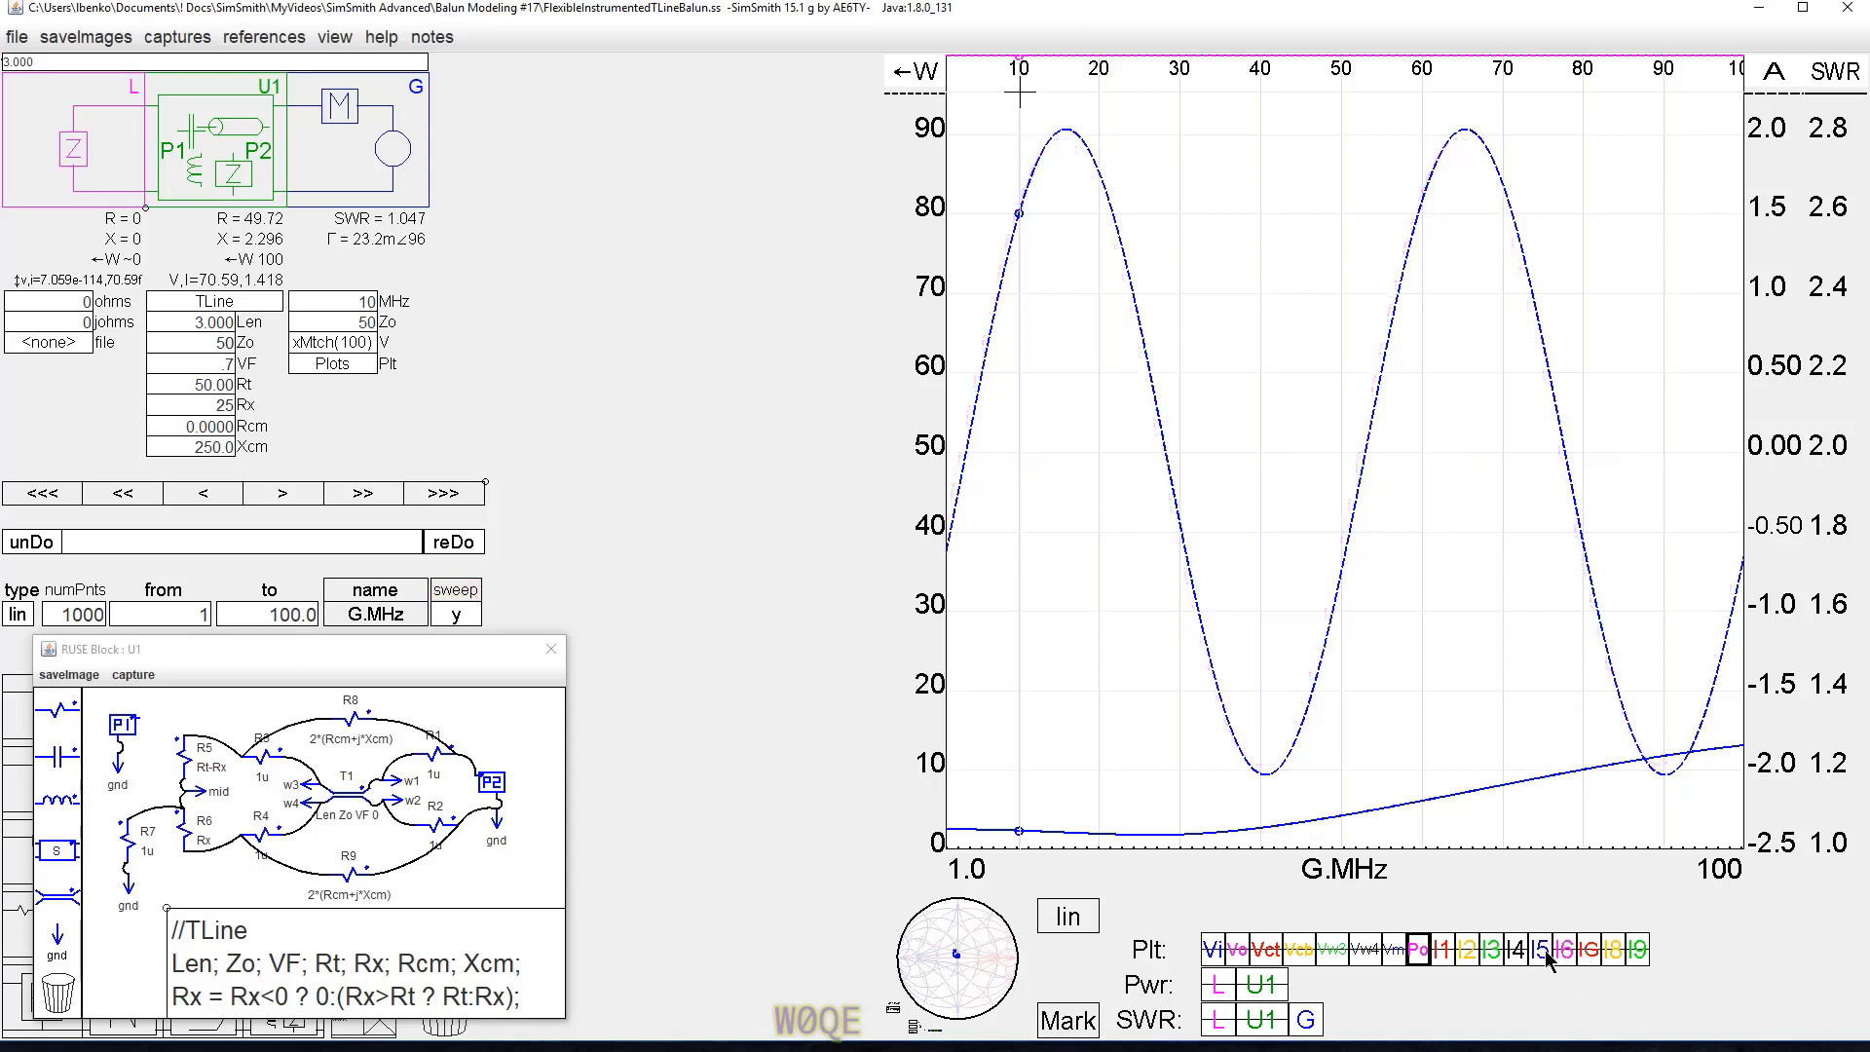
pyautogui.click(1544, 952)
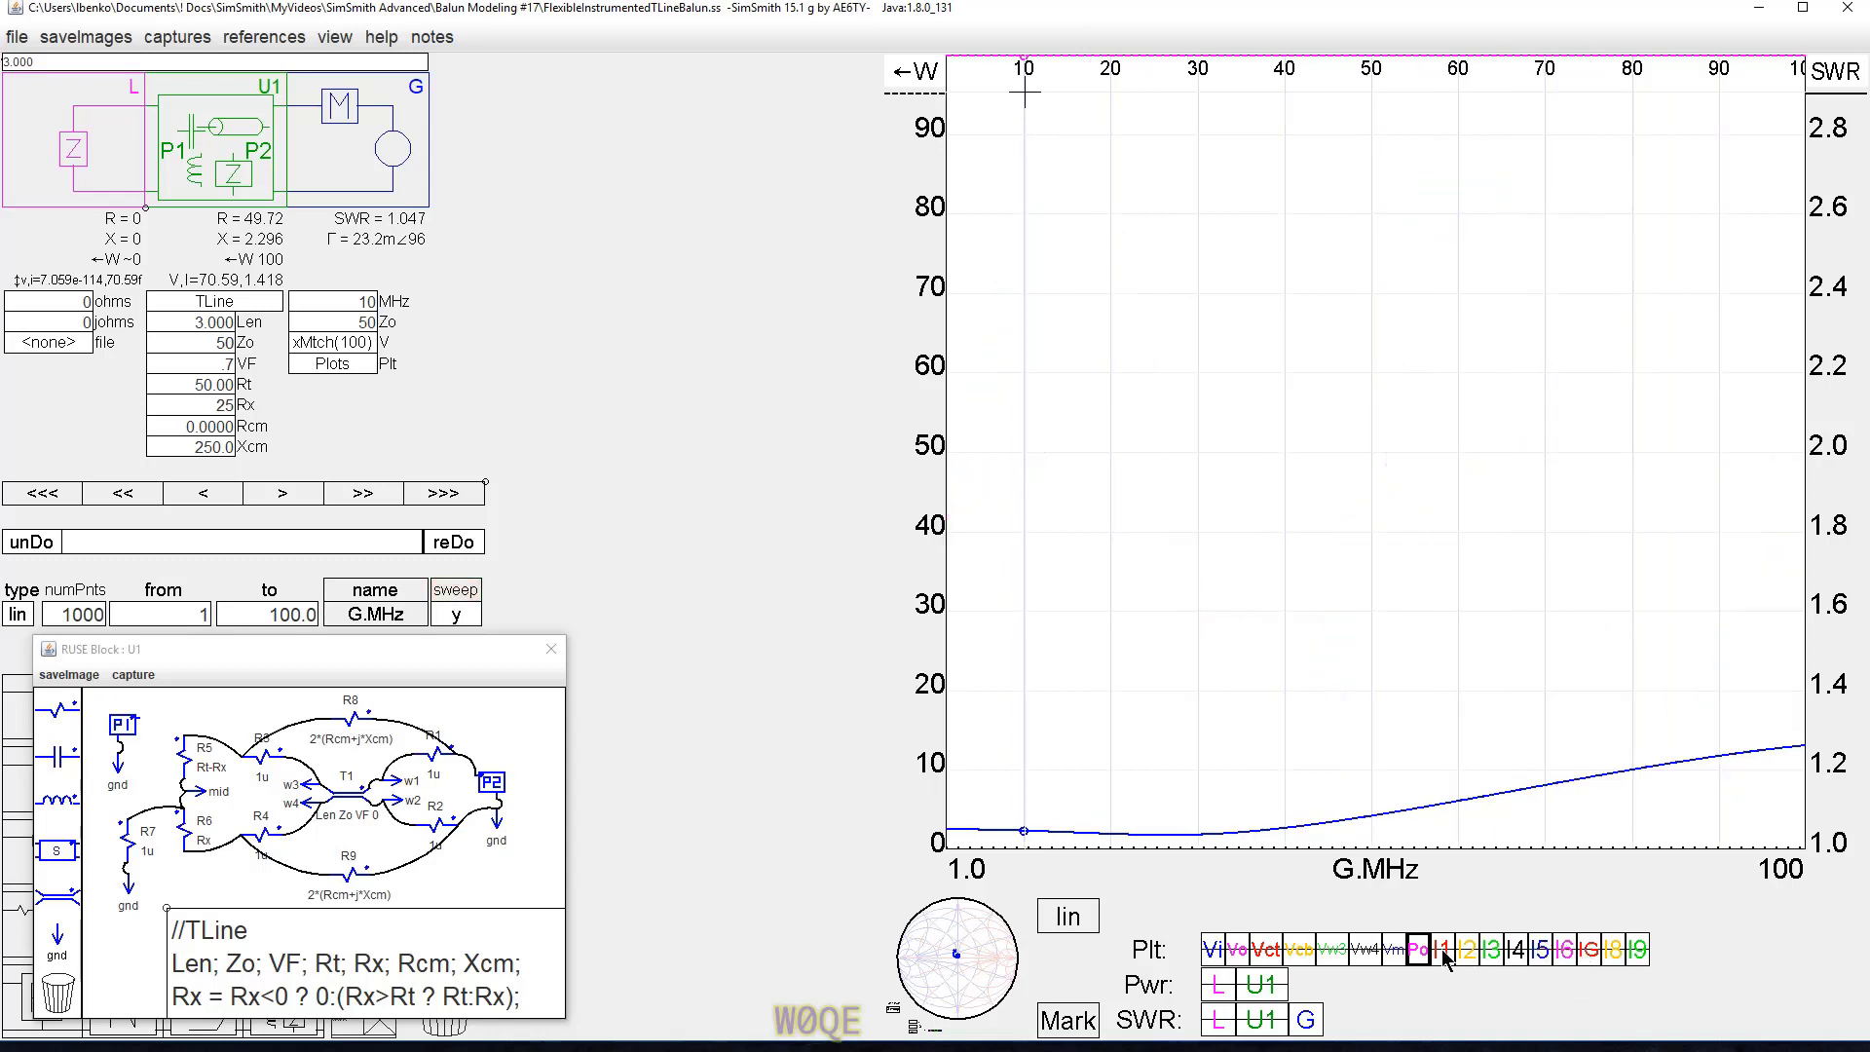
pyautogui.click(1444, 952)
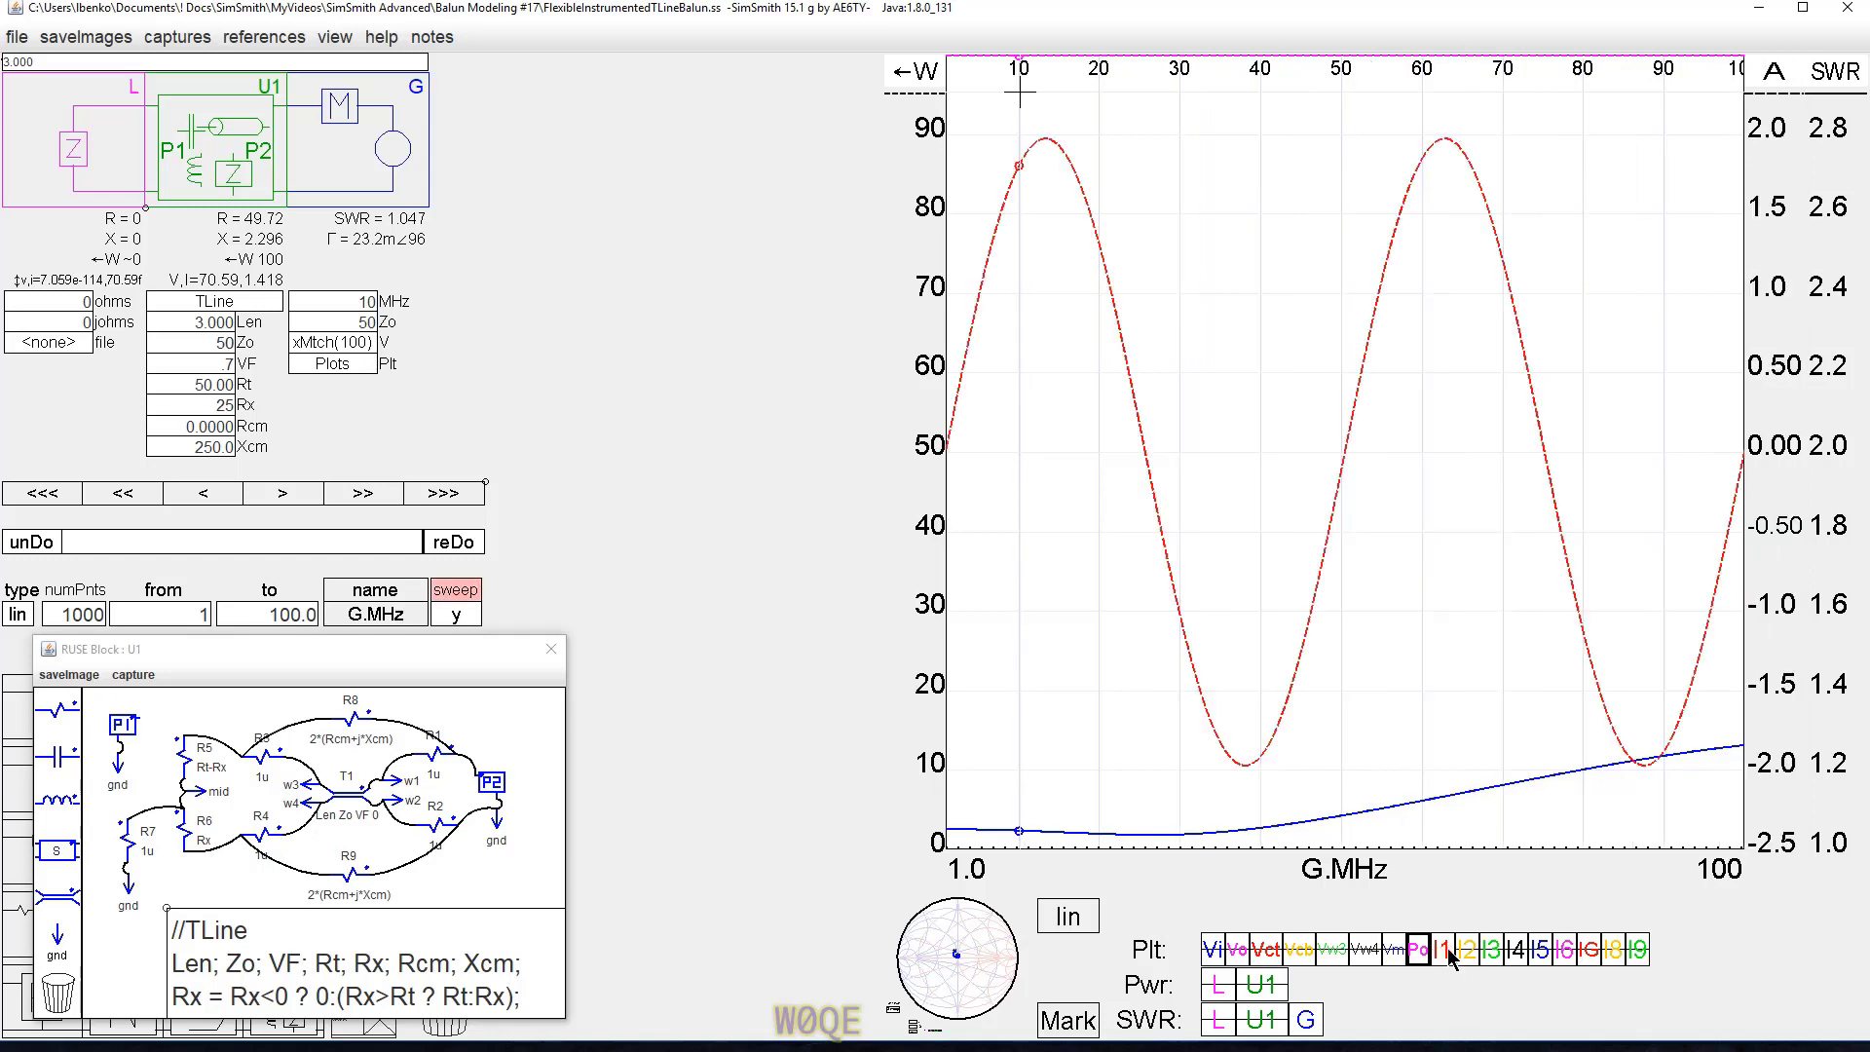
pyautogui.click(1466, 952)
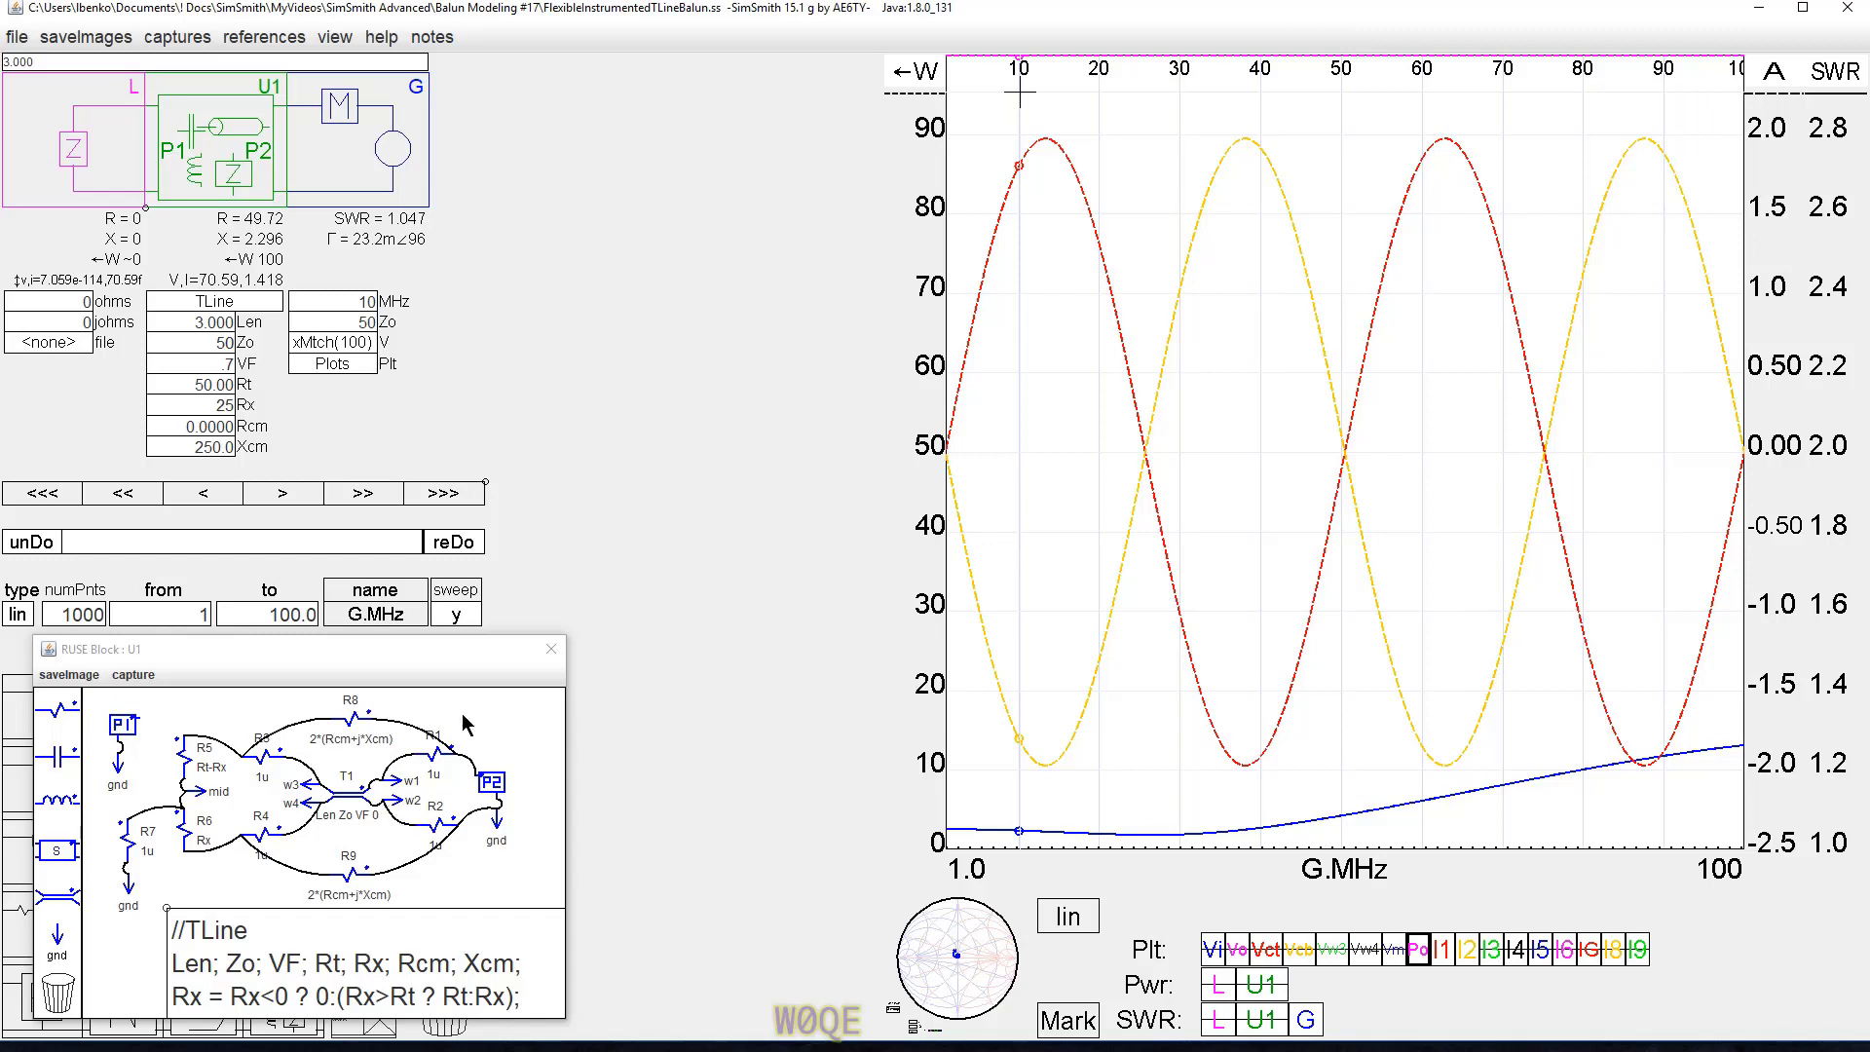
pyautogui.click(1045, 146)
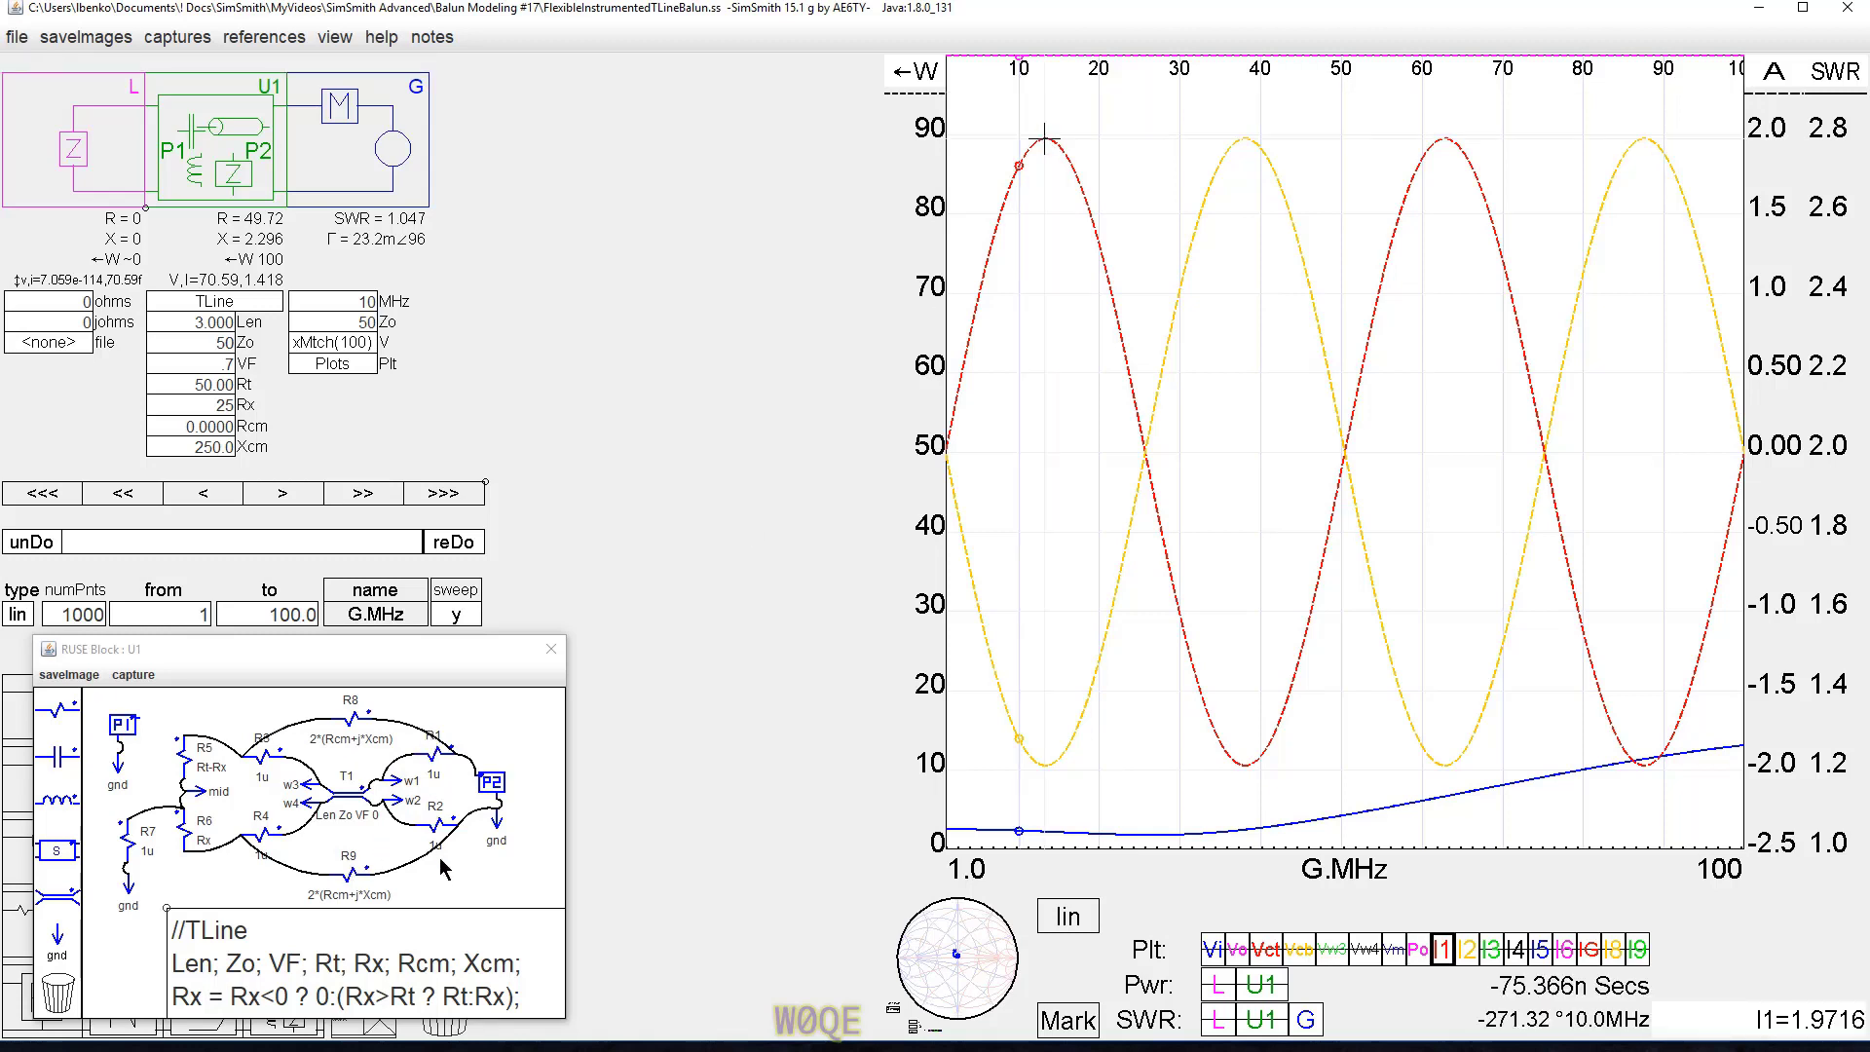
pyautogui.click(1044, 766)
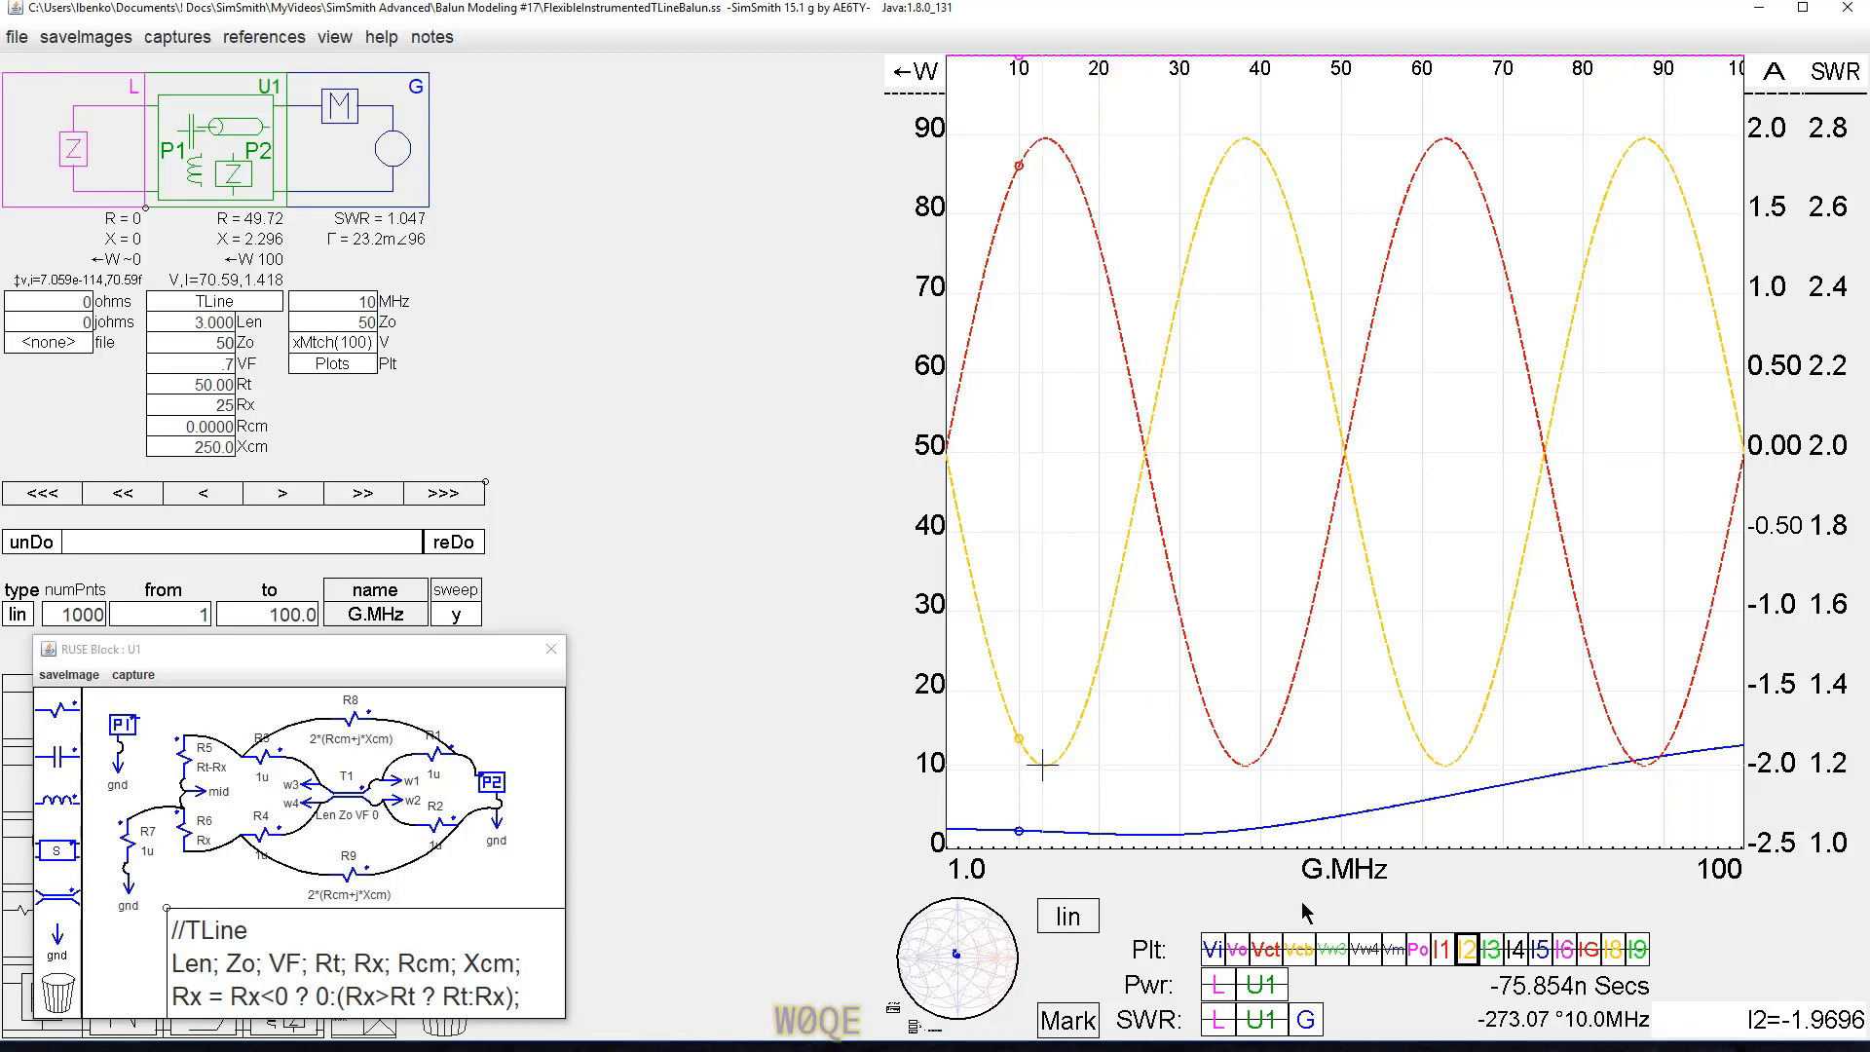
# Add I3 and I4 for comparison, then switch off all I1–I4 current traces.
pyautogui.click(1498, 950)
pyautogui.click(1516, 955)
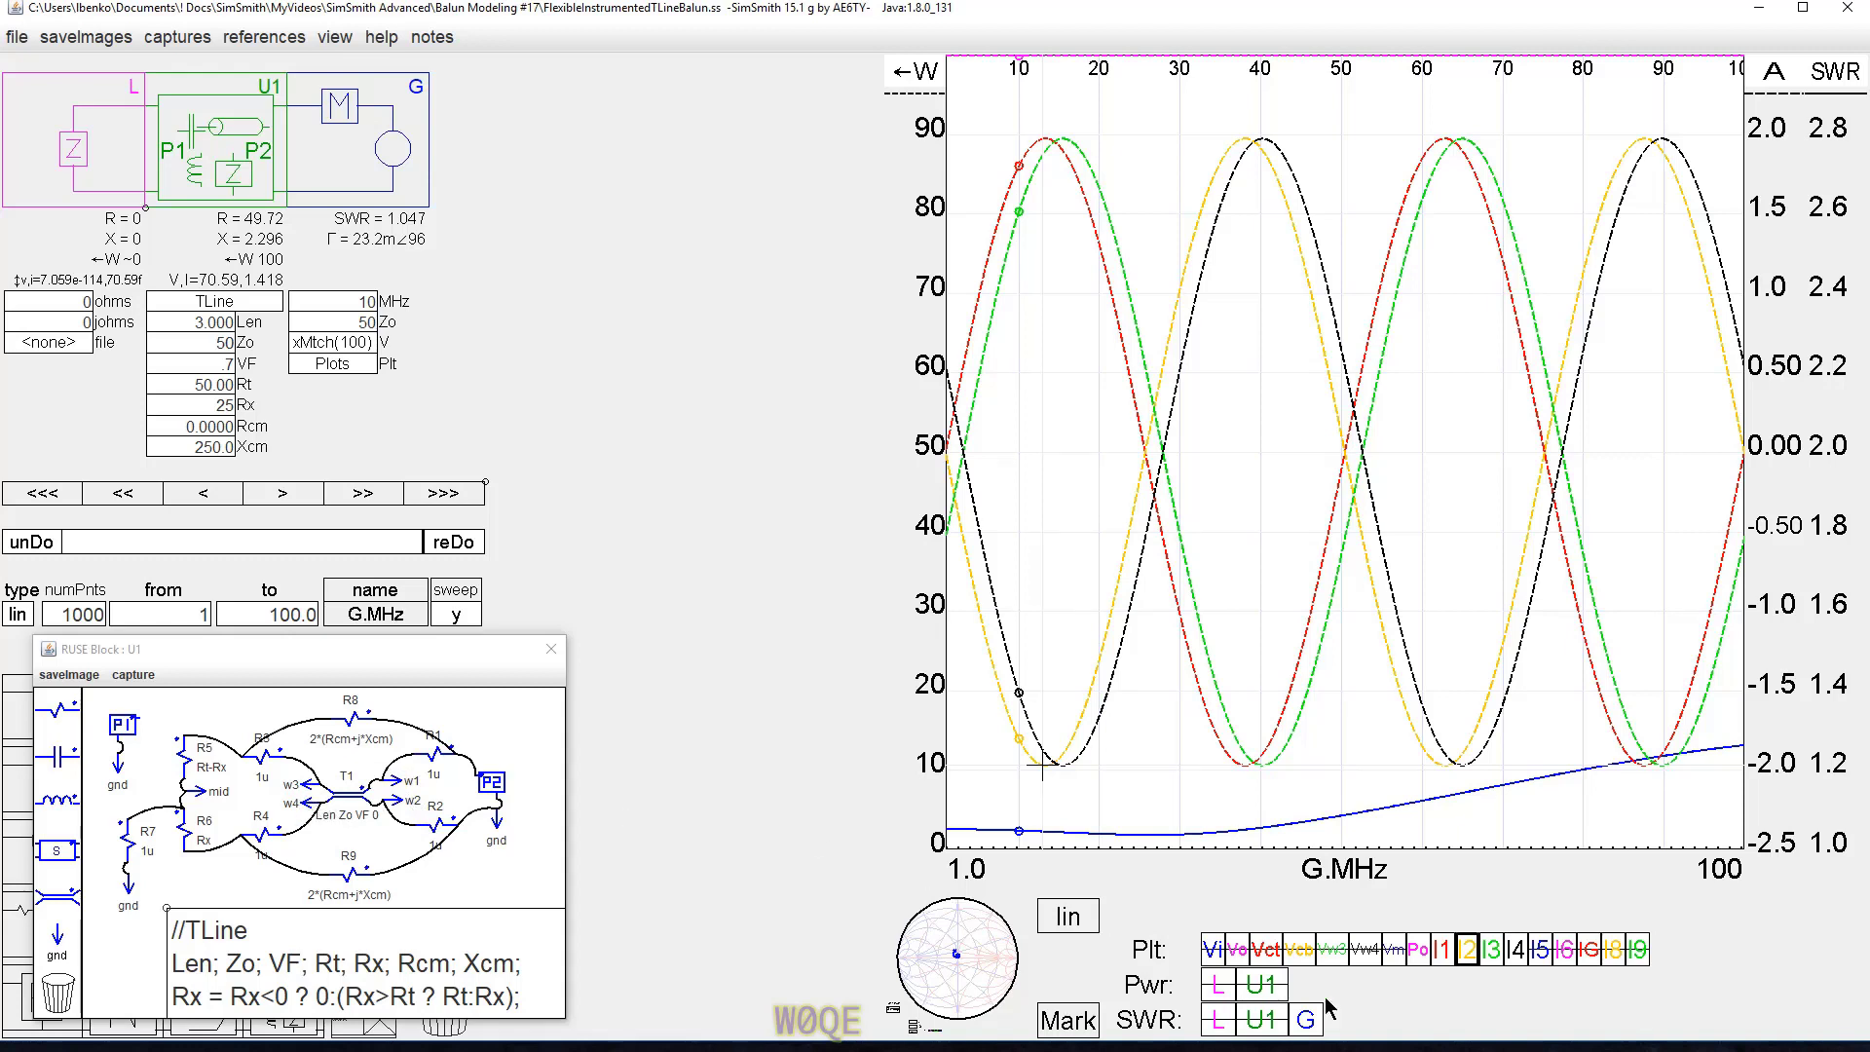
pyautogui.click(1446, 949)
pyautogui.click(1468, 949)
pyautogui.click(1492, 950)
pyautogui.click(1511, 950)
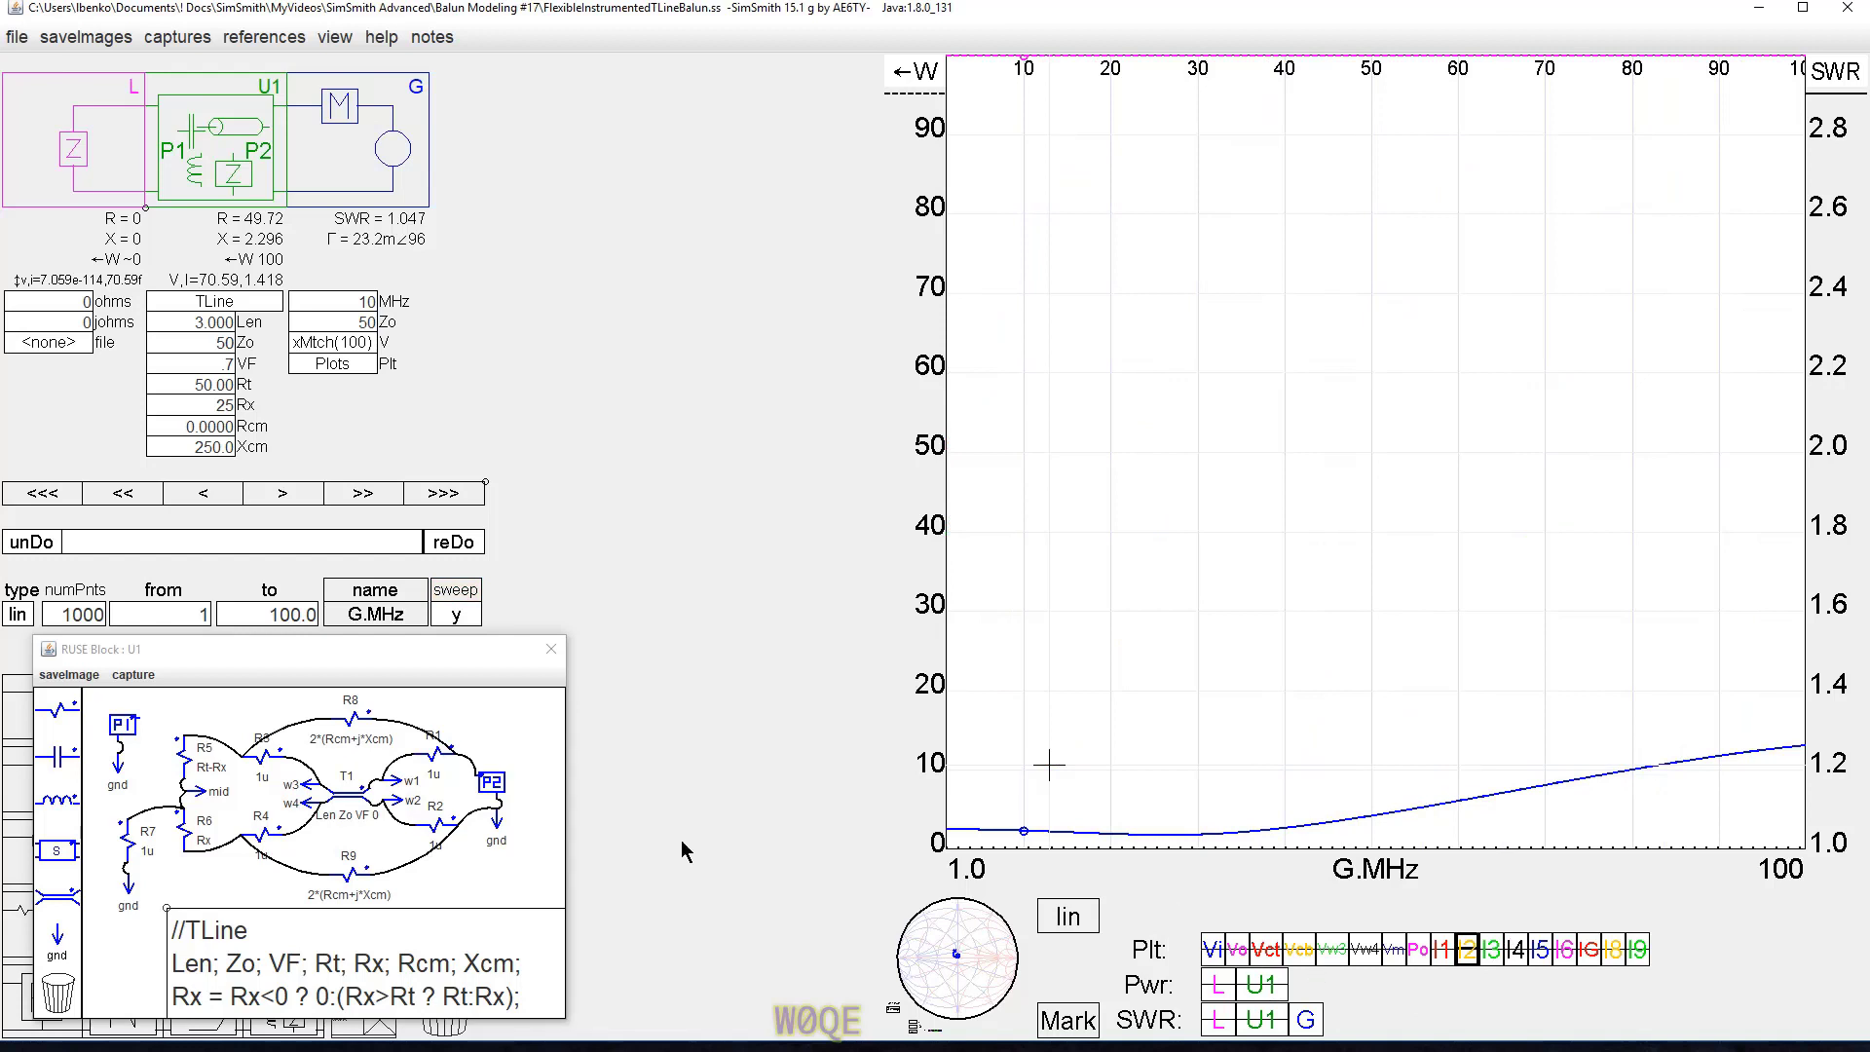
# Show the Vct and Vcb voltage traces and re-enter Rx as 25.
pyautogui.click(1271, 954)
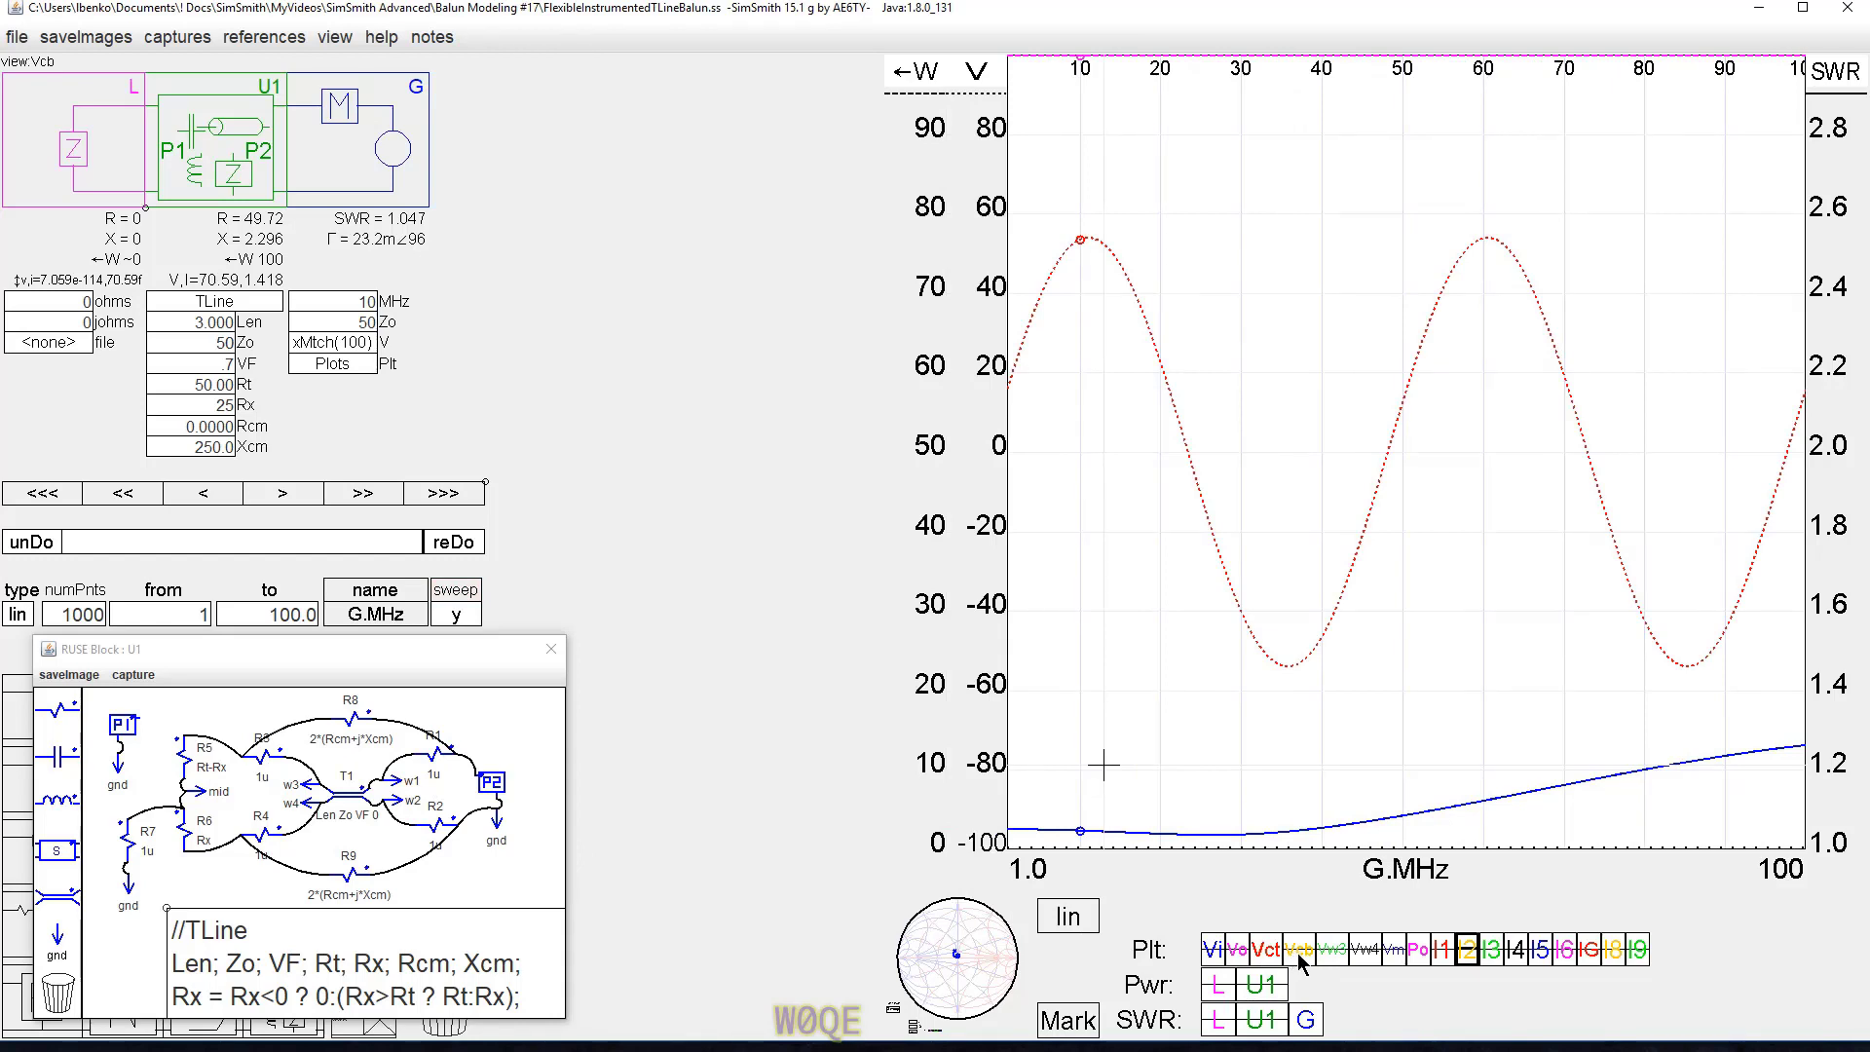
pyautogui.click(1300, 953)
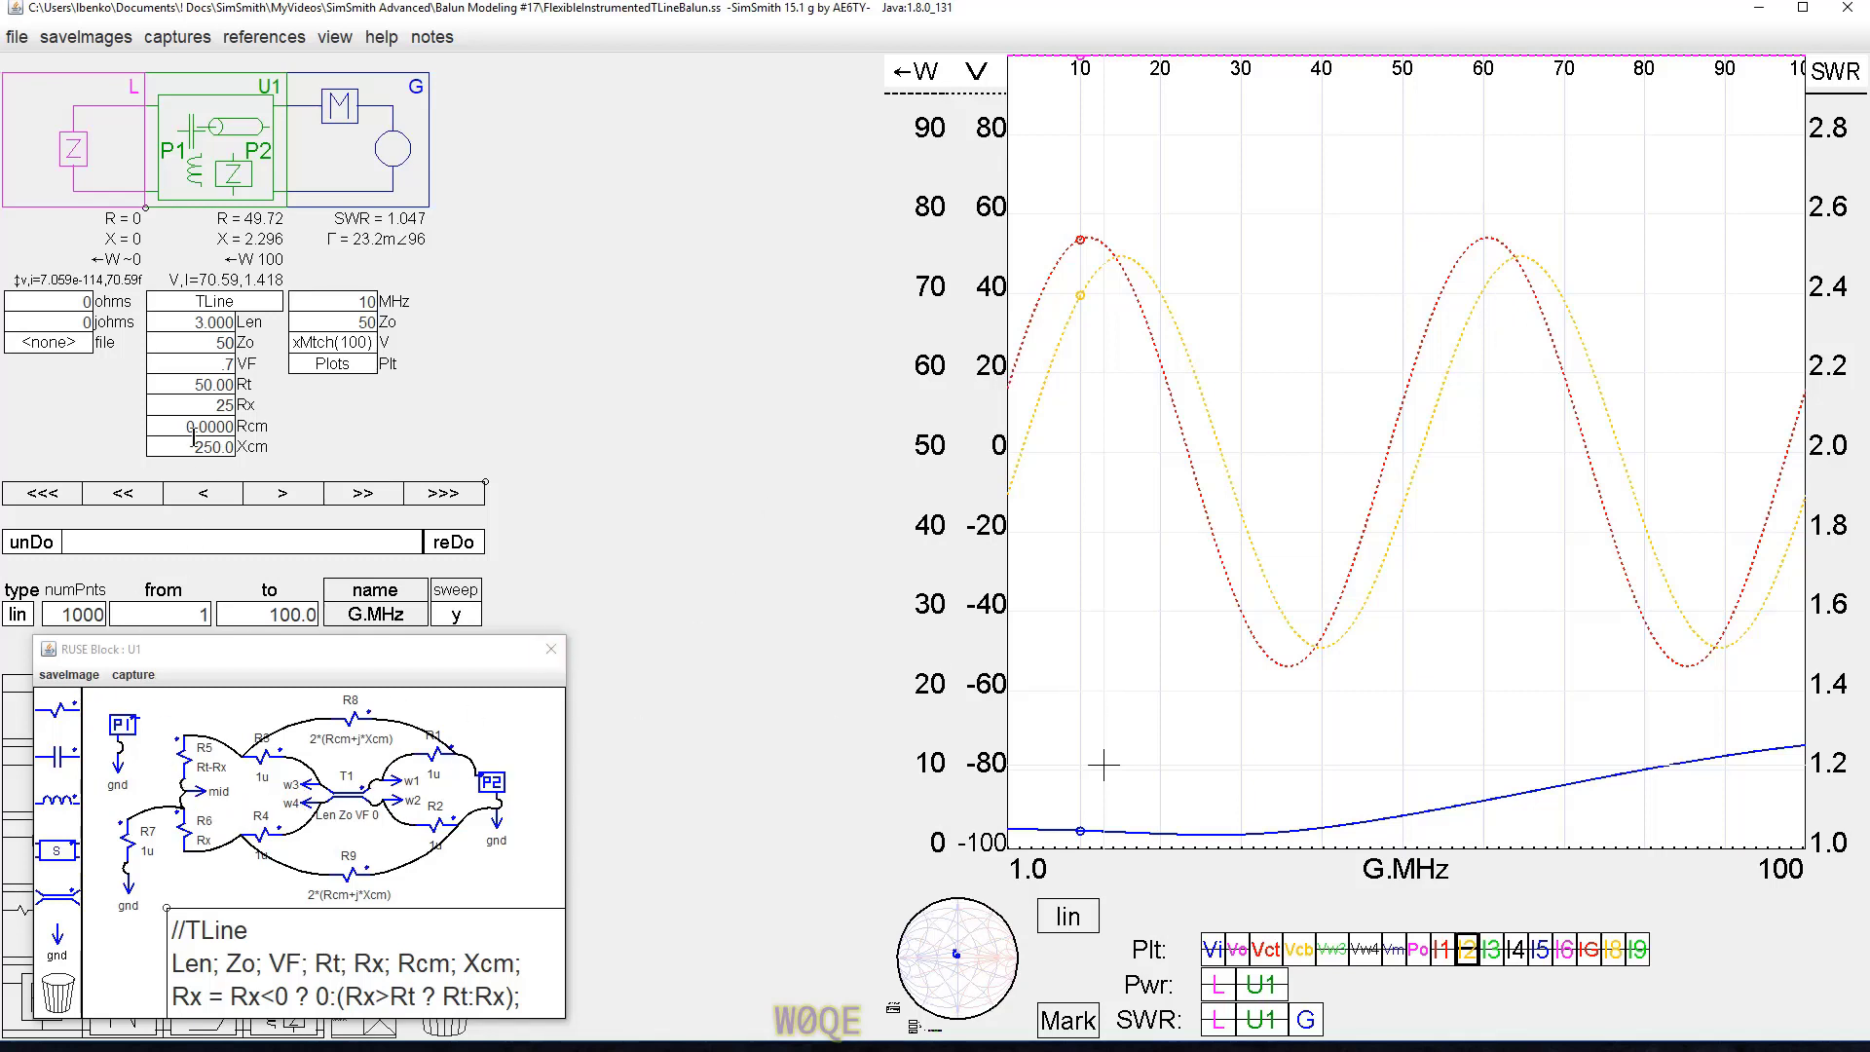
pyautogui.click(204, 407)
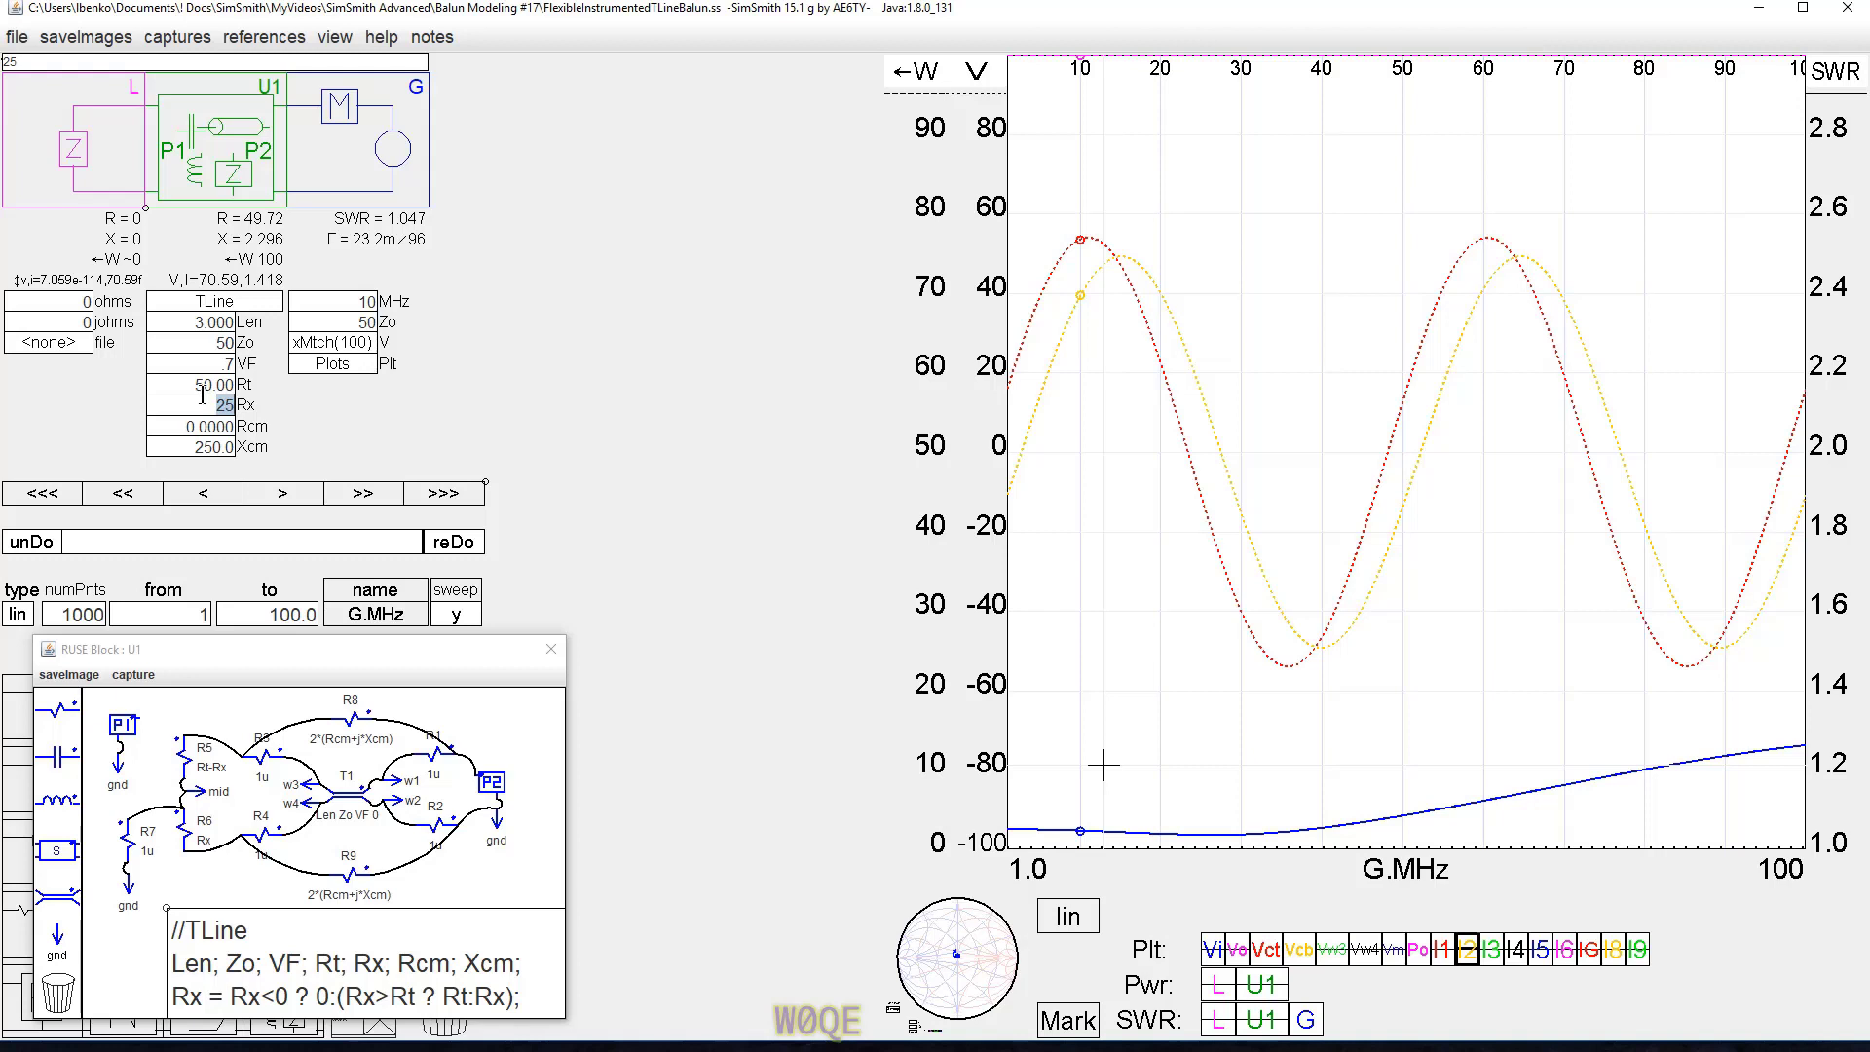
pyautogui.write('40')
pyautogui.press('BackSpace')
pyautogui.write('5')
pyautogui.press('BackSpace')
pyautogui.press('BackSpace')
pyautogui.write('25')
# Vary Rx down and back up to 25 while the voltage curves reshape.
pyautogui.scroll(-4, 205, 397)
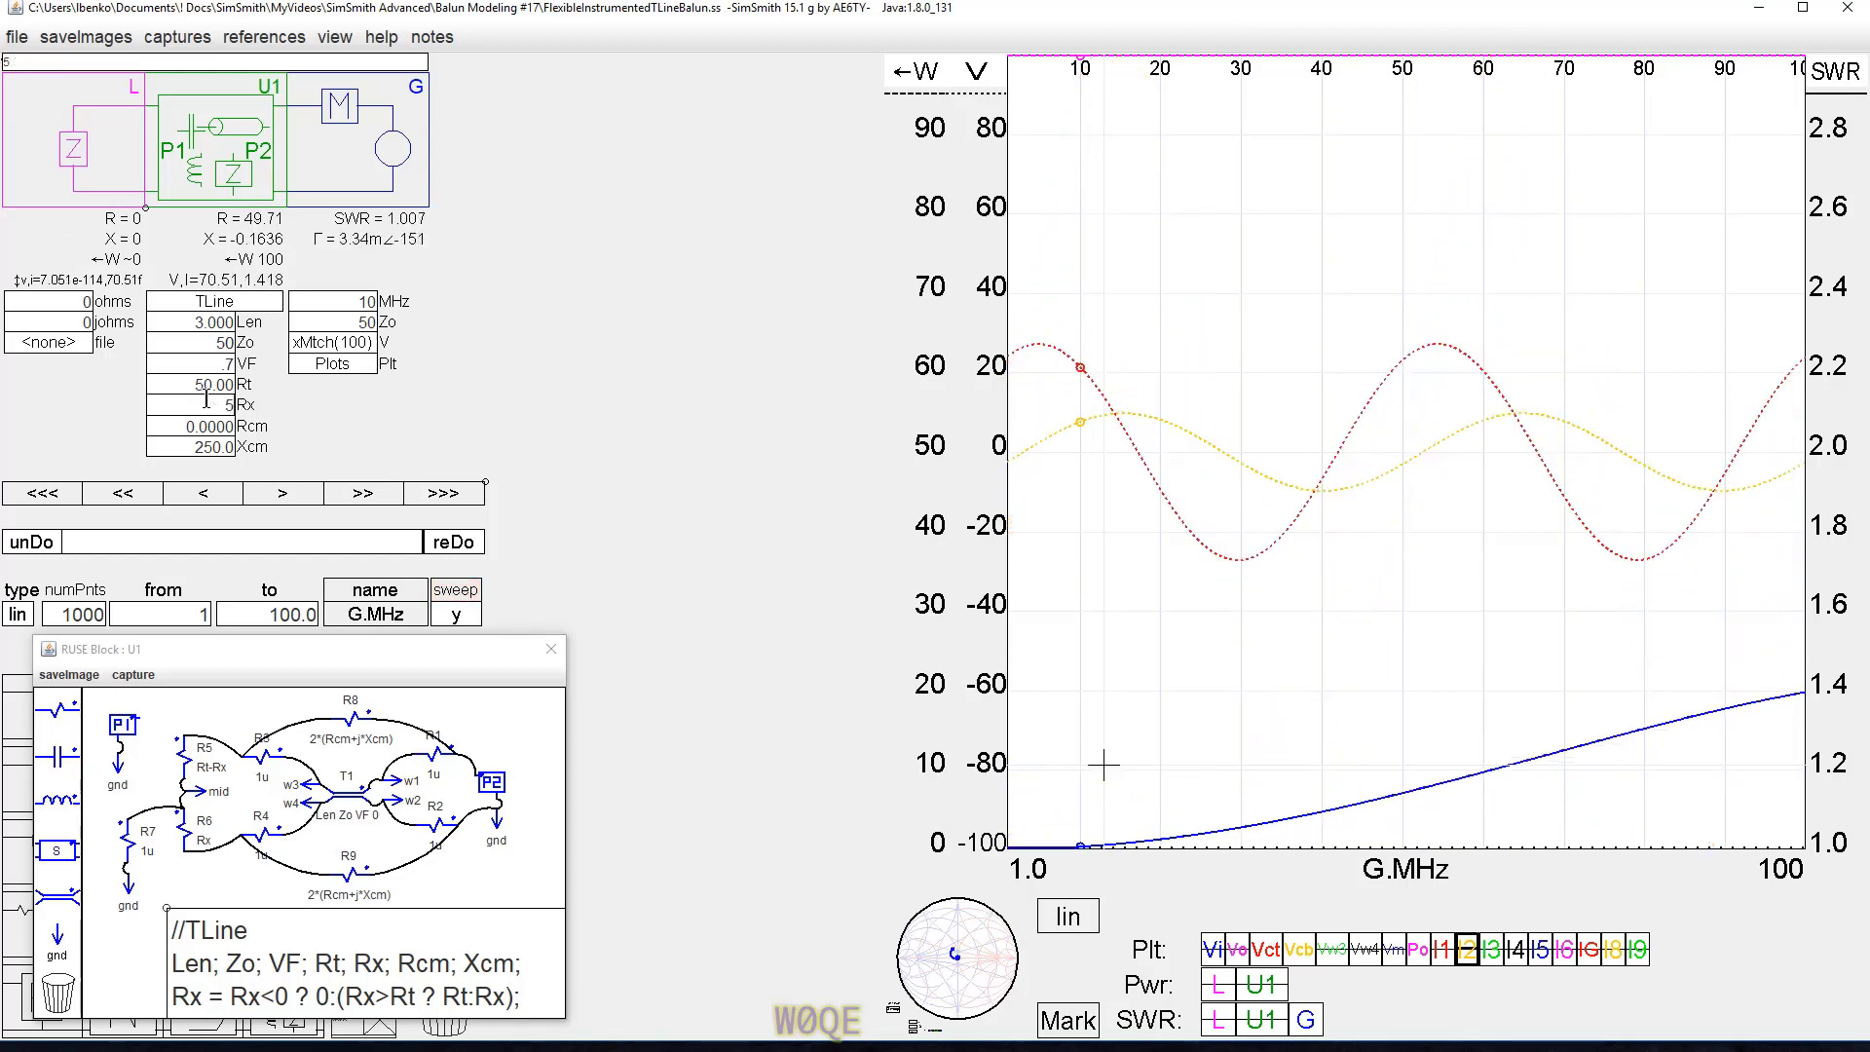
pyautogui.scroll(-1, 208, 404)
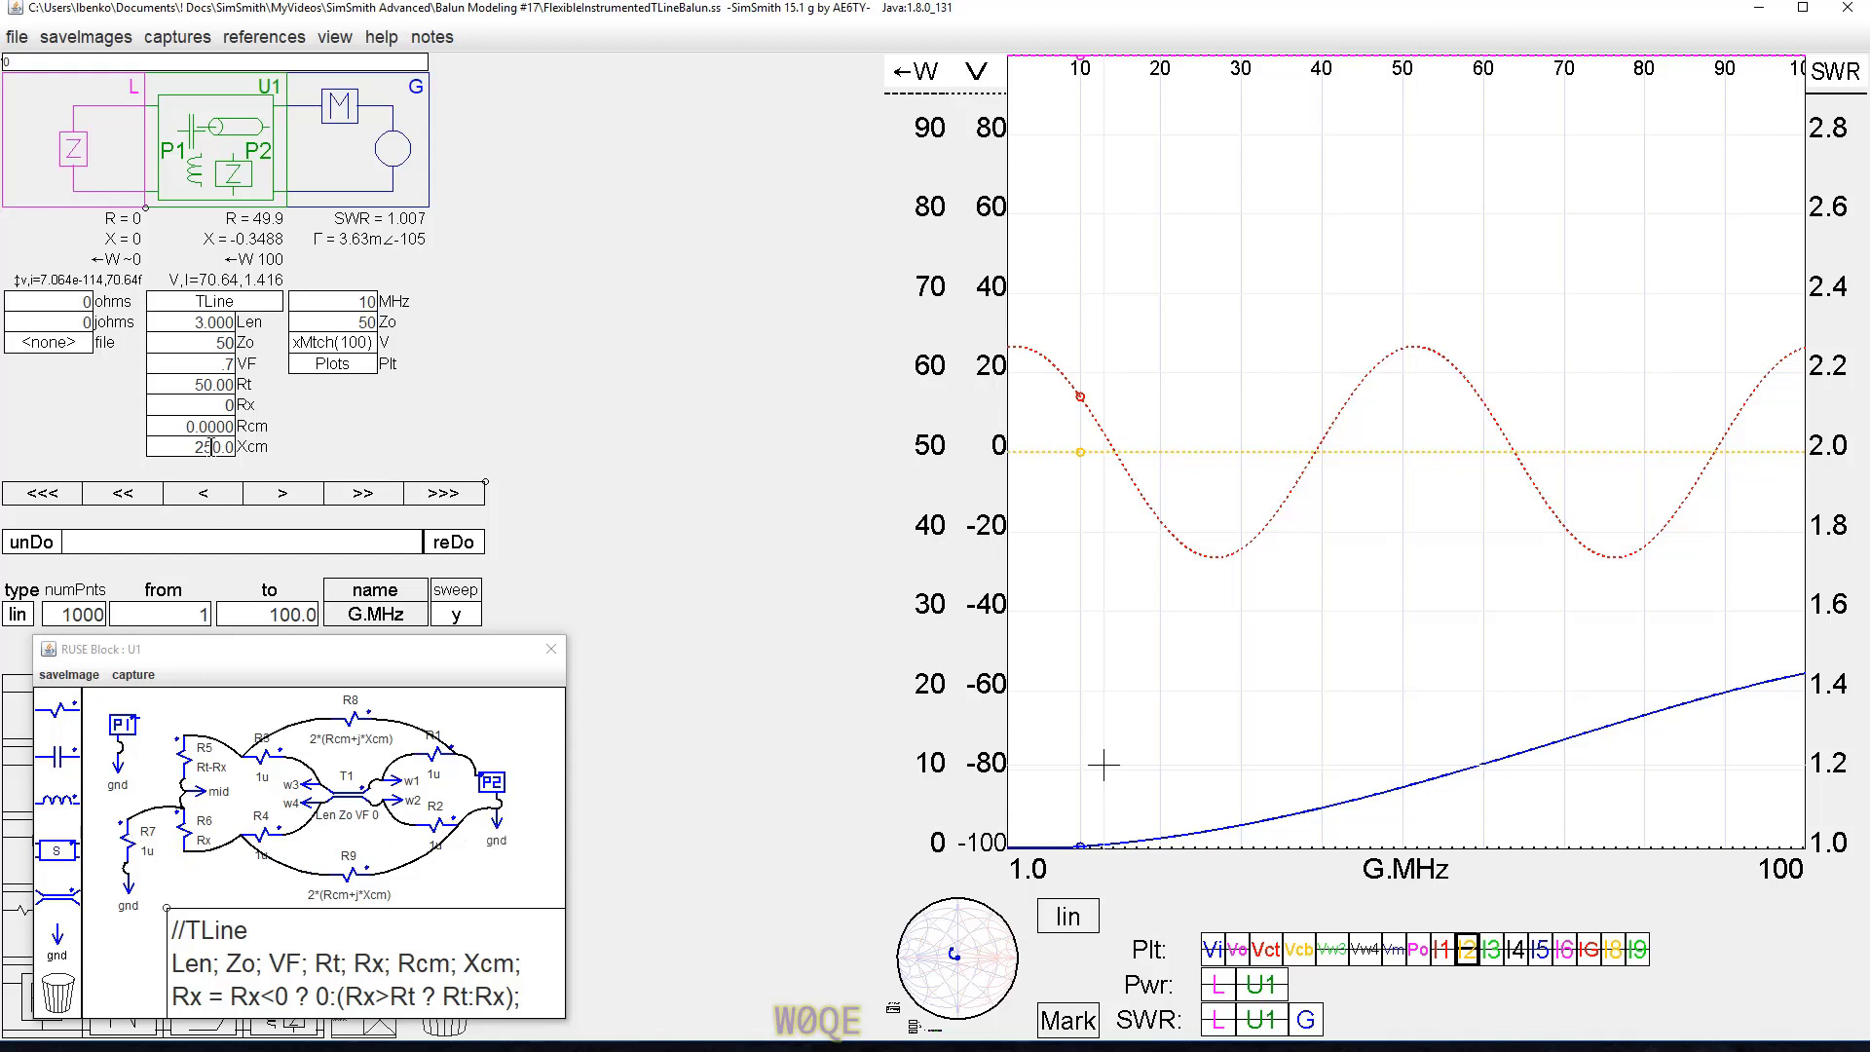
pyautogui.scroll(4, 216, 404)
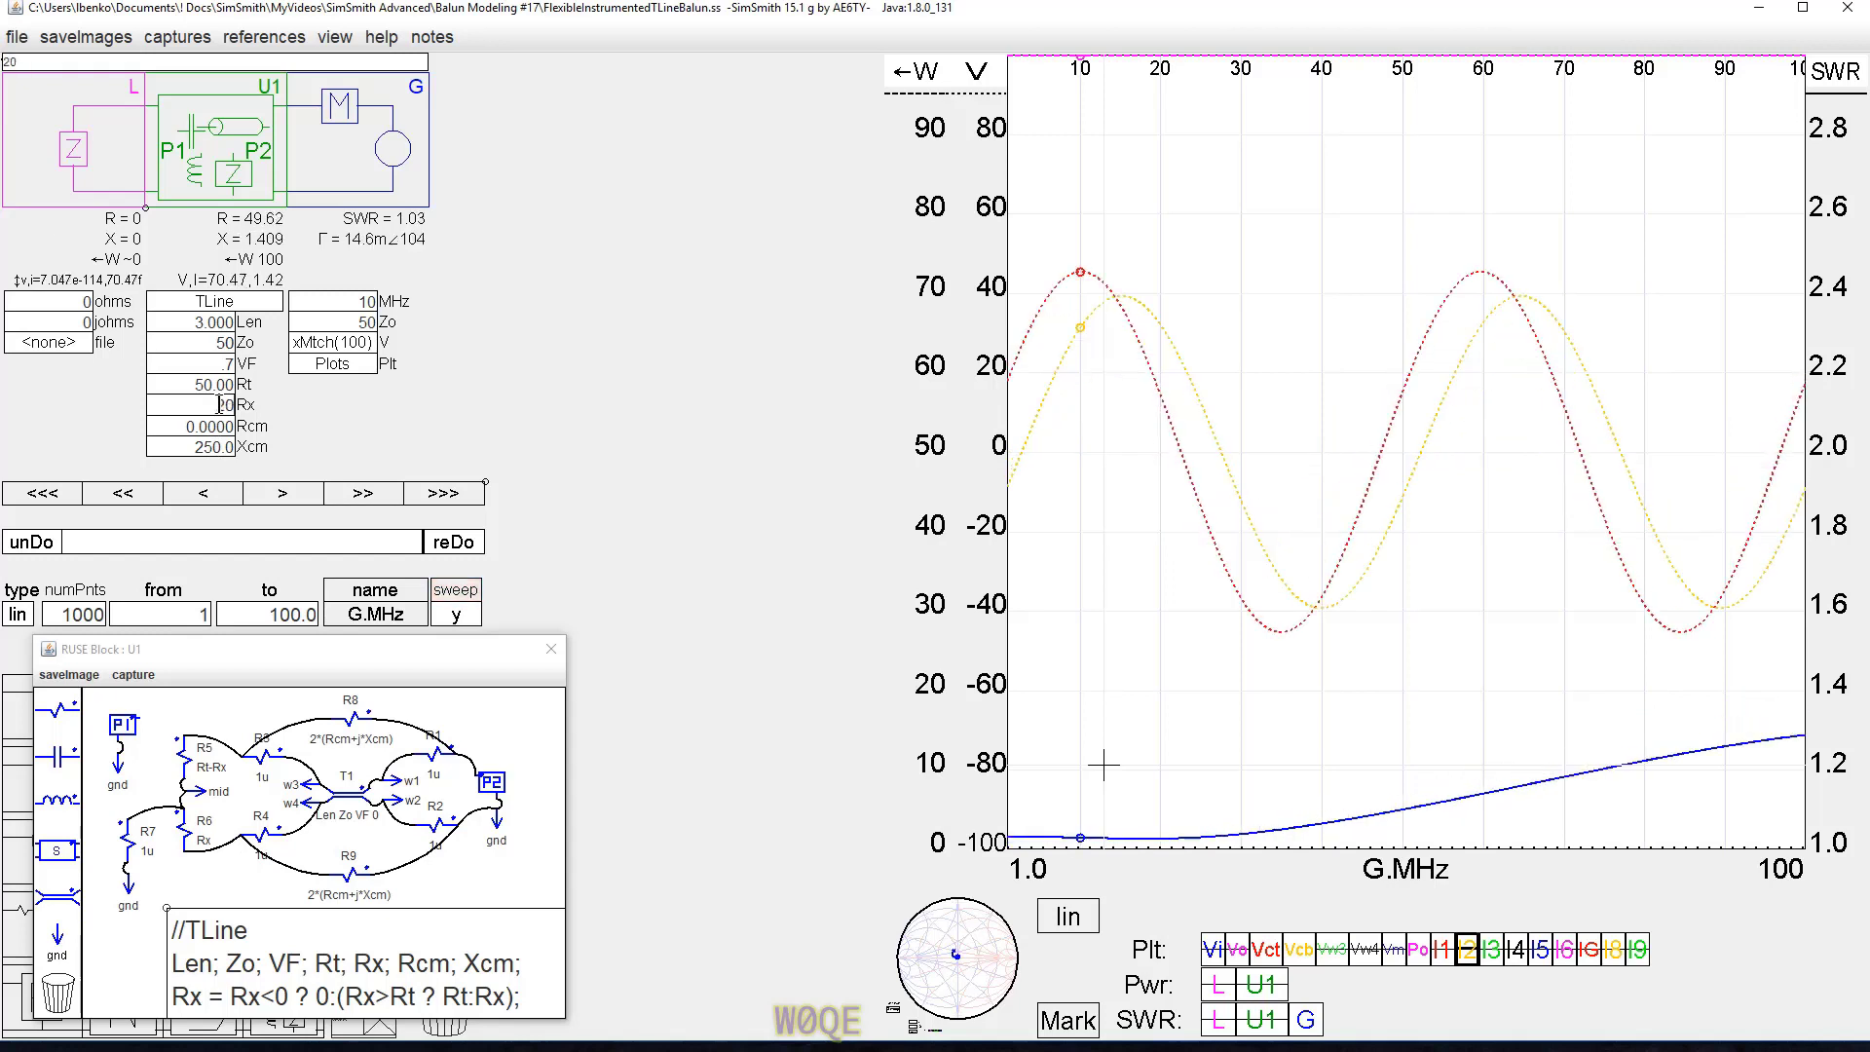
pyautogui.scroll(1, 216, 404)
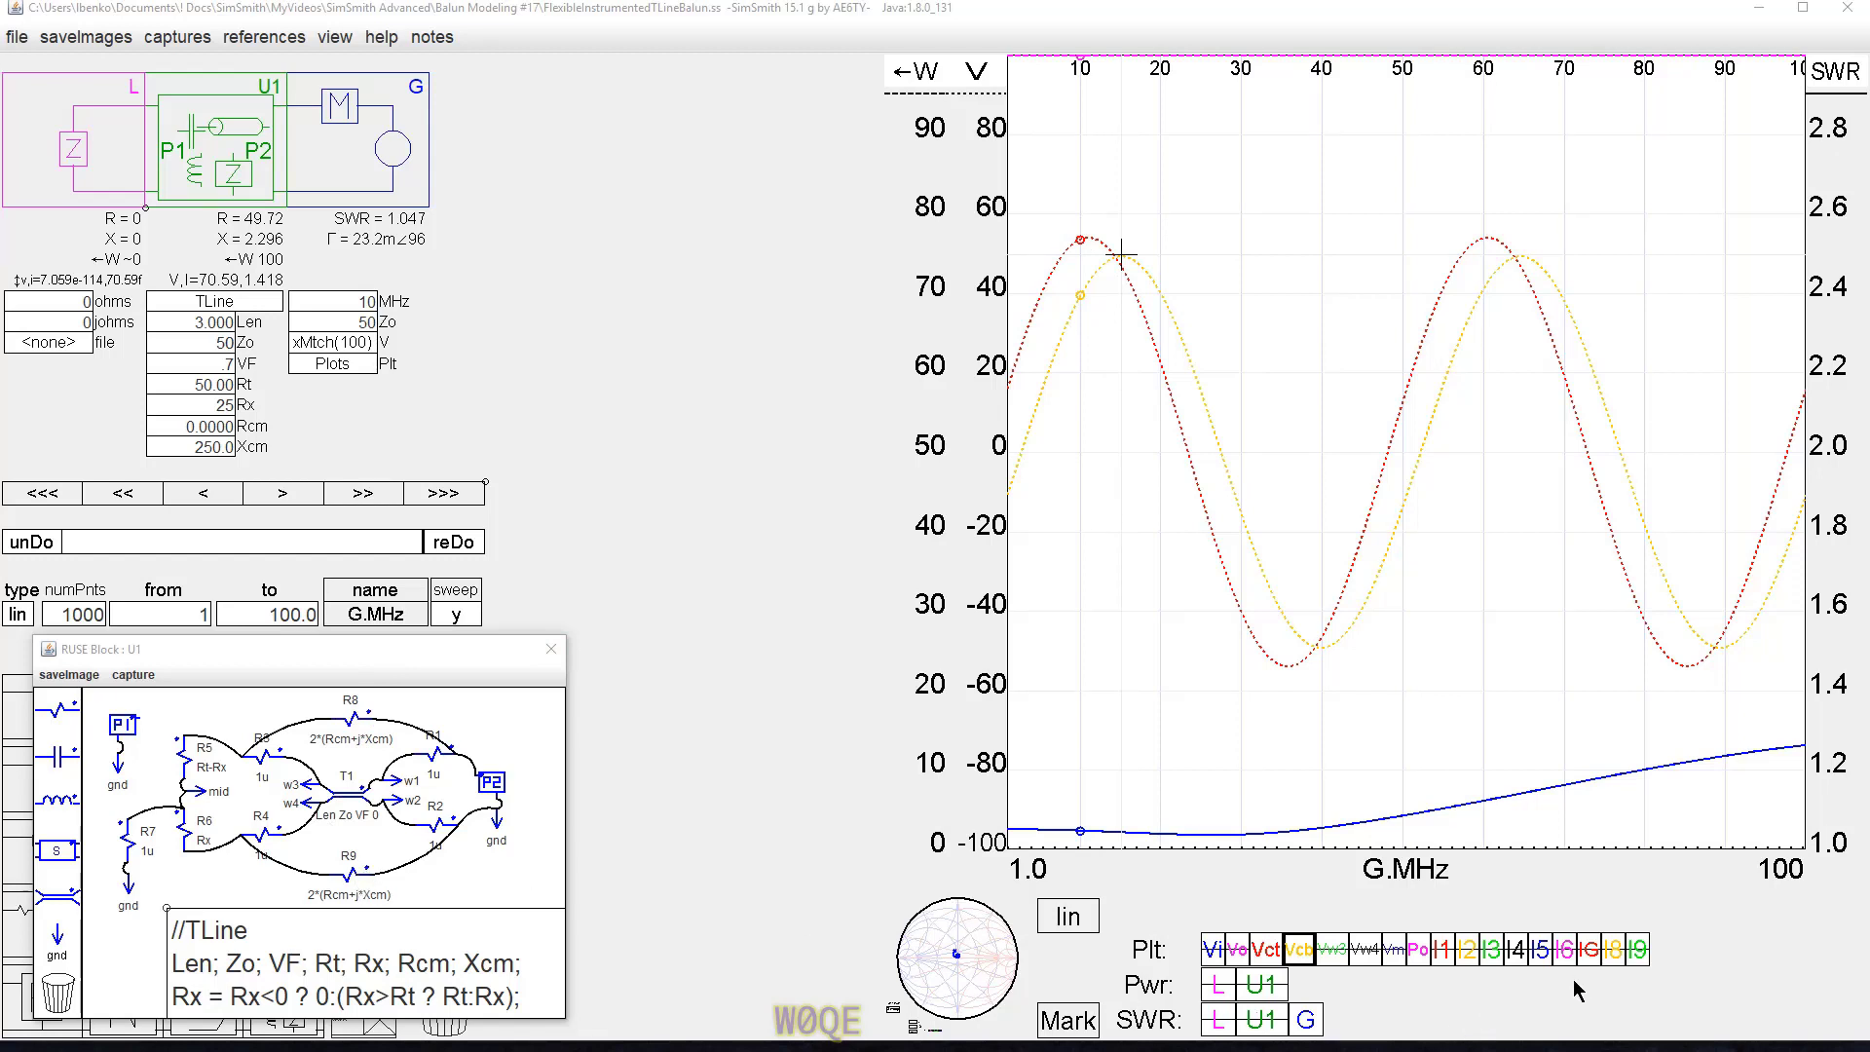
# Plot the IG, I6 and I5 current curves beside the voltage traces.
pyautogui.click(1587, 950)
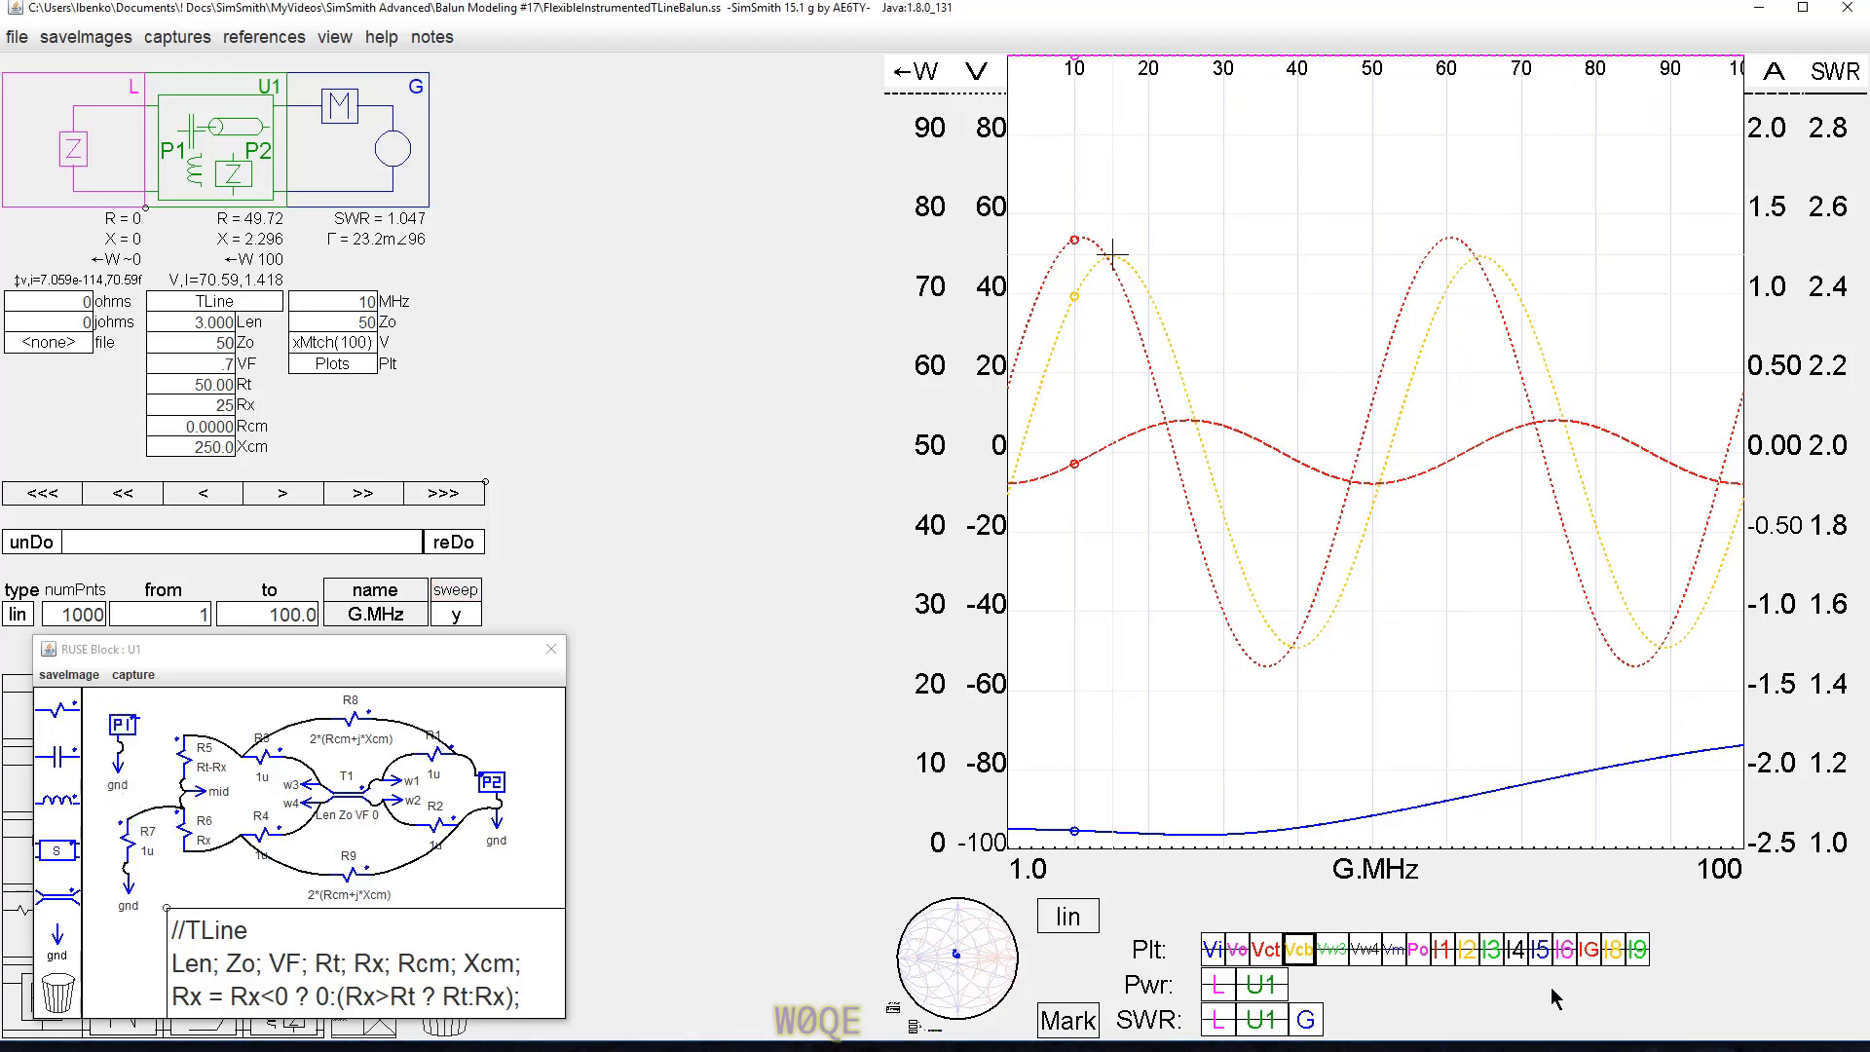
pyautogui.click(1558, 954)
pyautogui.click(1564, 950)
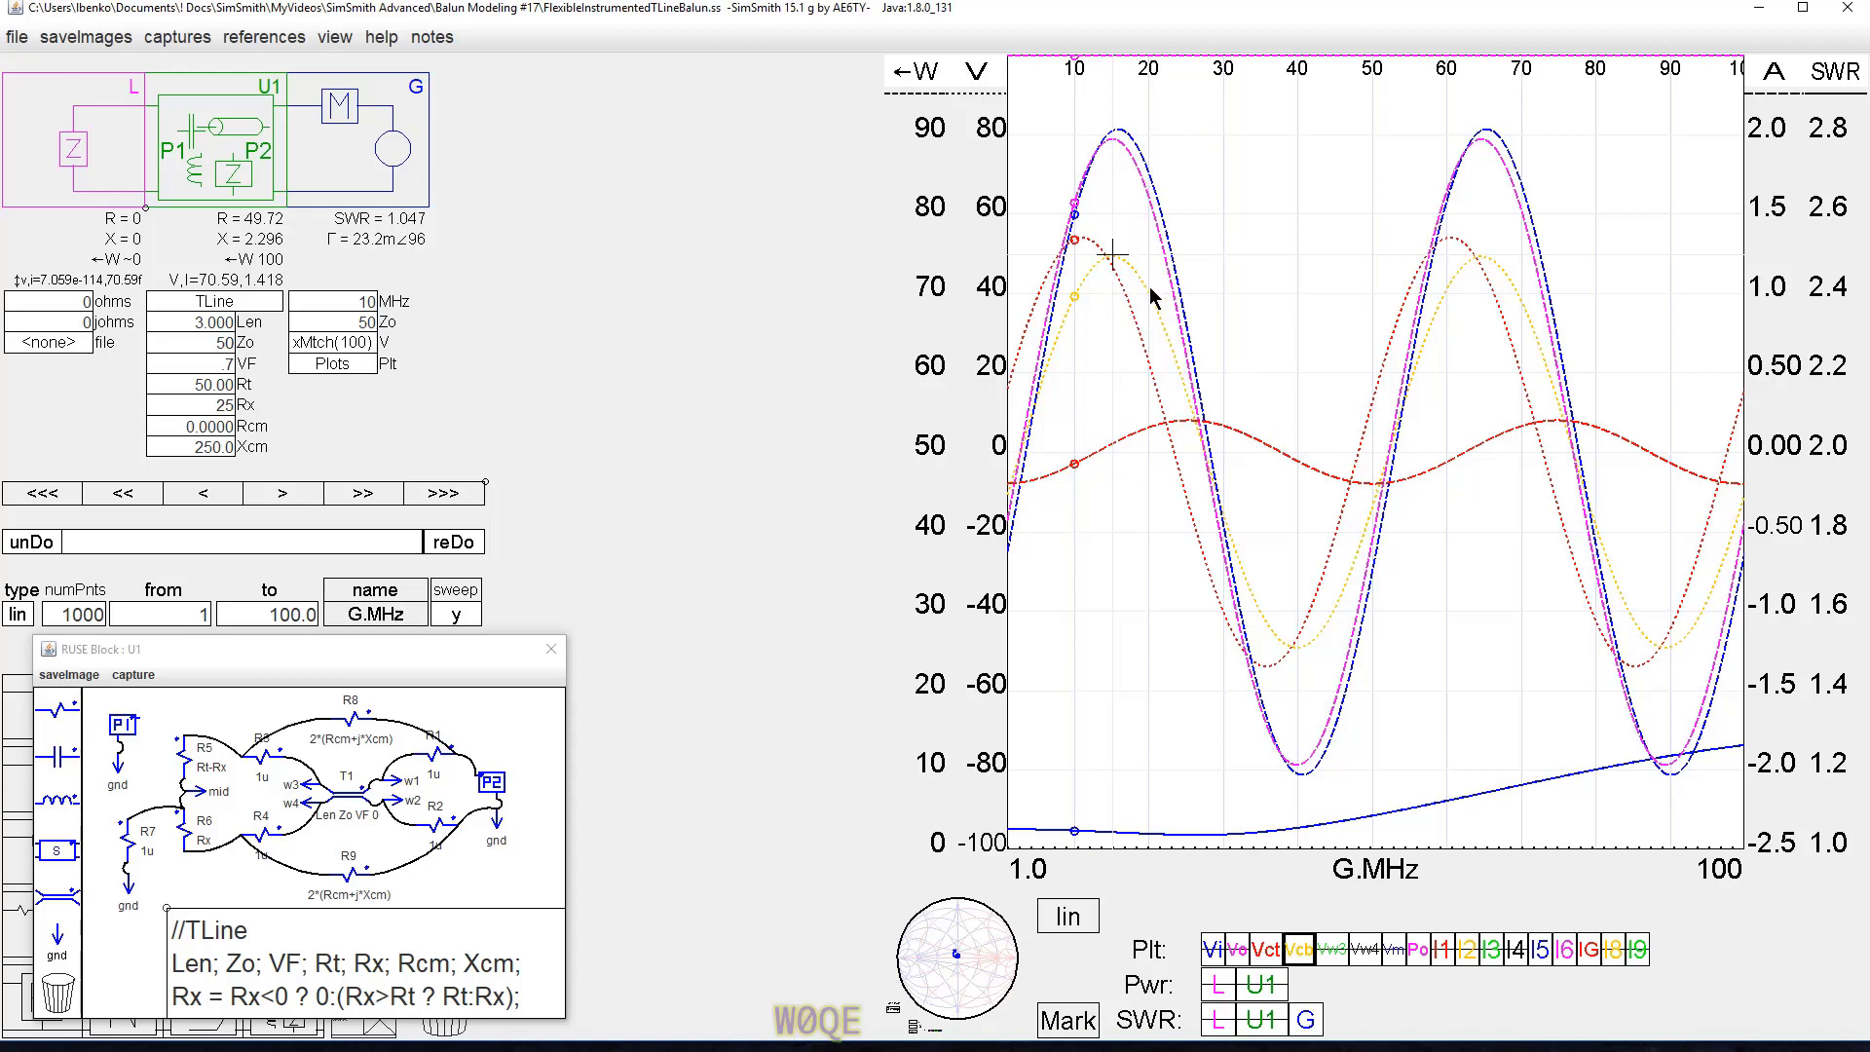
# Read the I5, I6 and IG currents, plus Vct 53.925 and Vcb 49.204 near 10 MHz.
pyautogui.click(1118, 144)
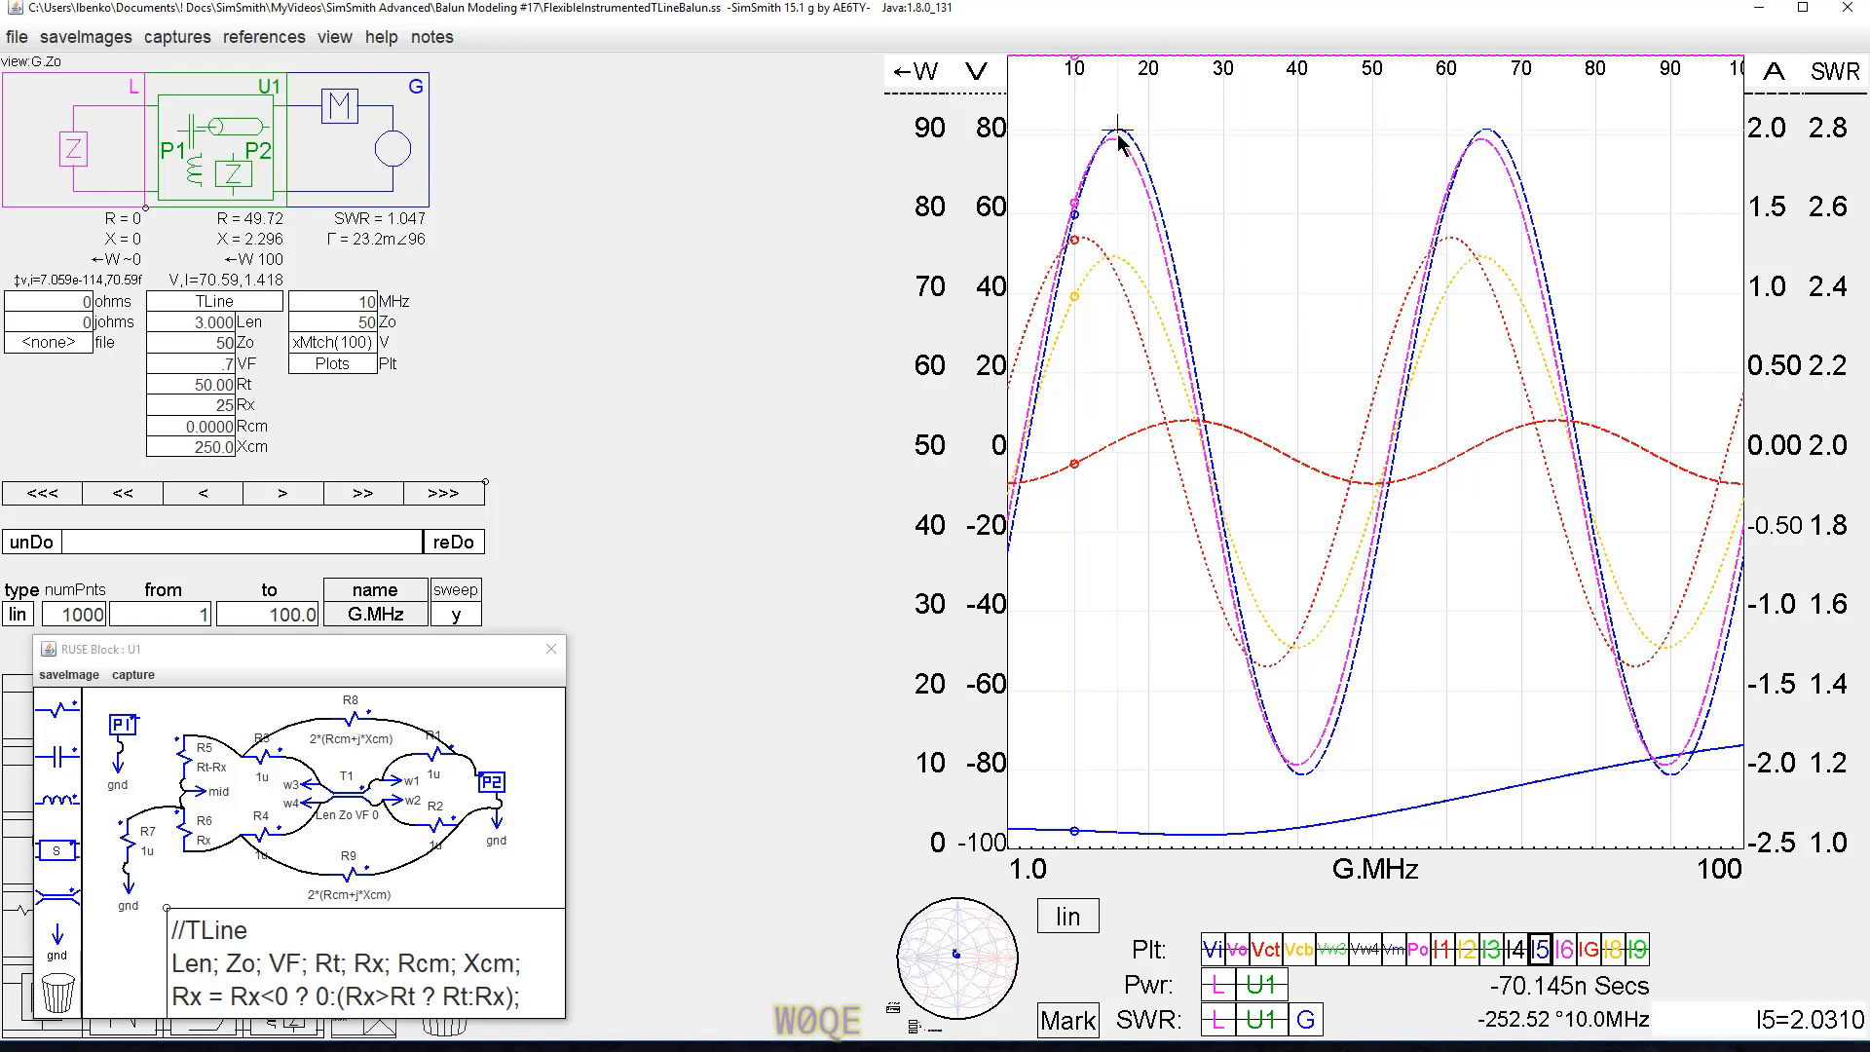
pyautogui.click(1118, 142)
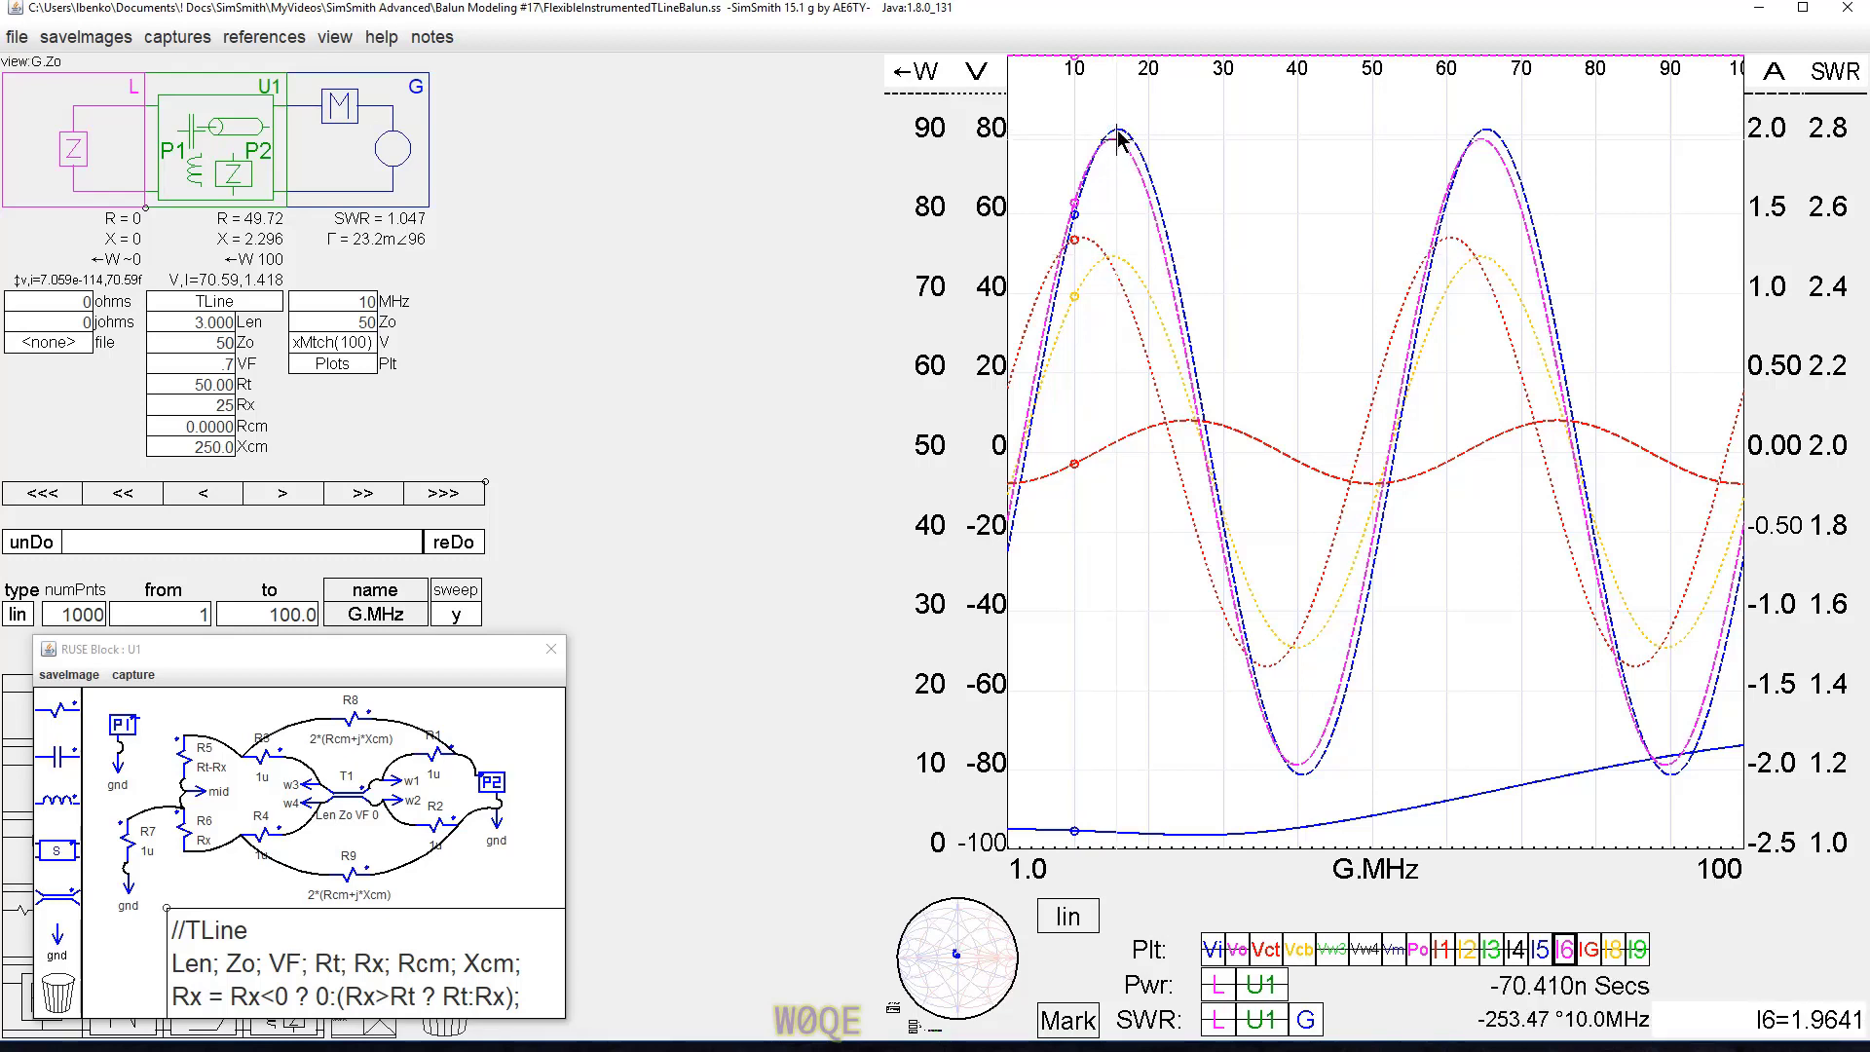
pyautogui.click(1185, 419)
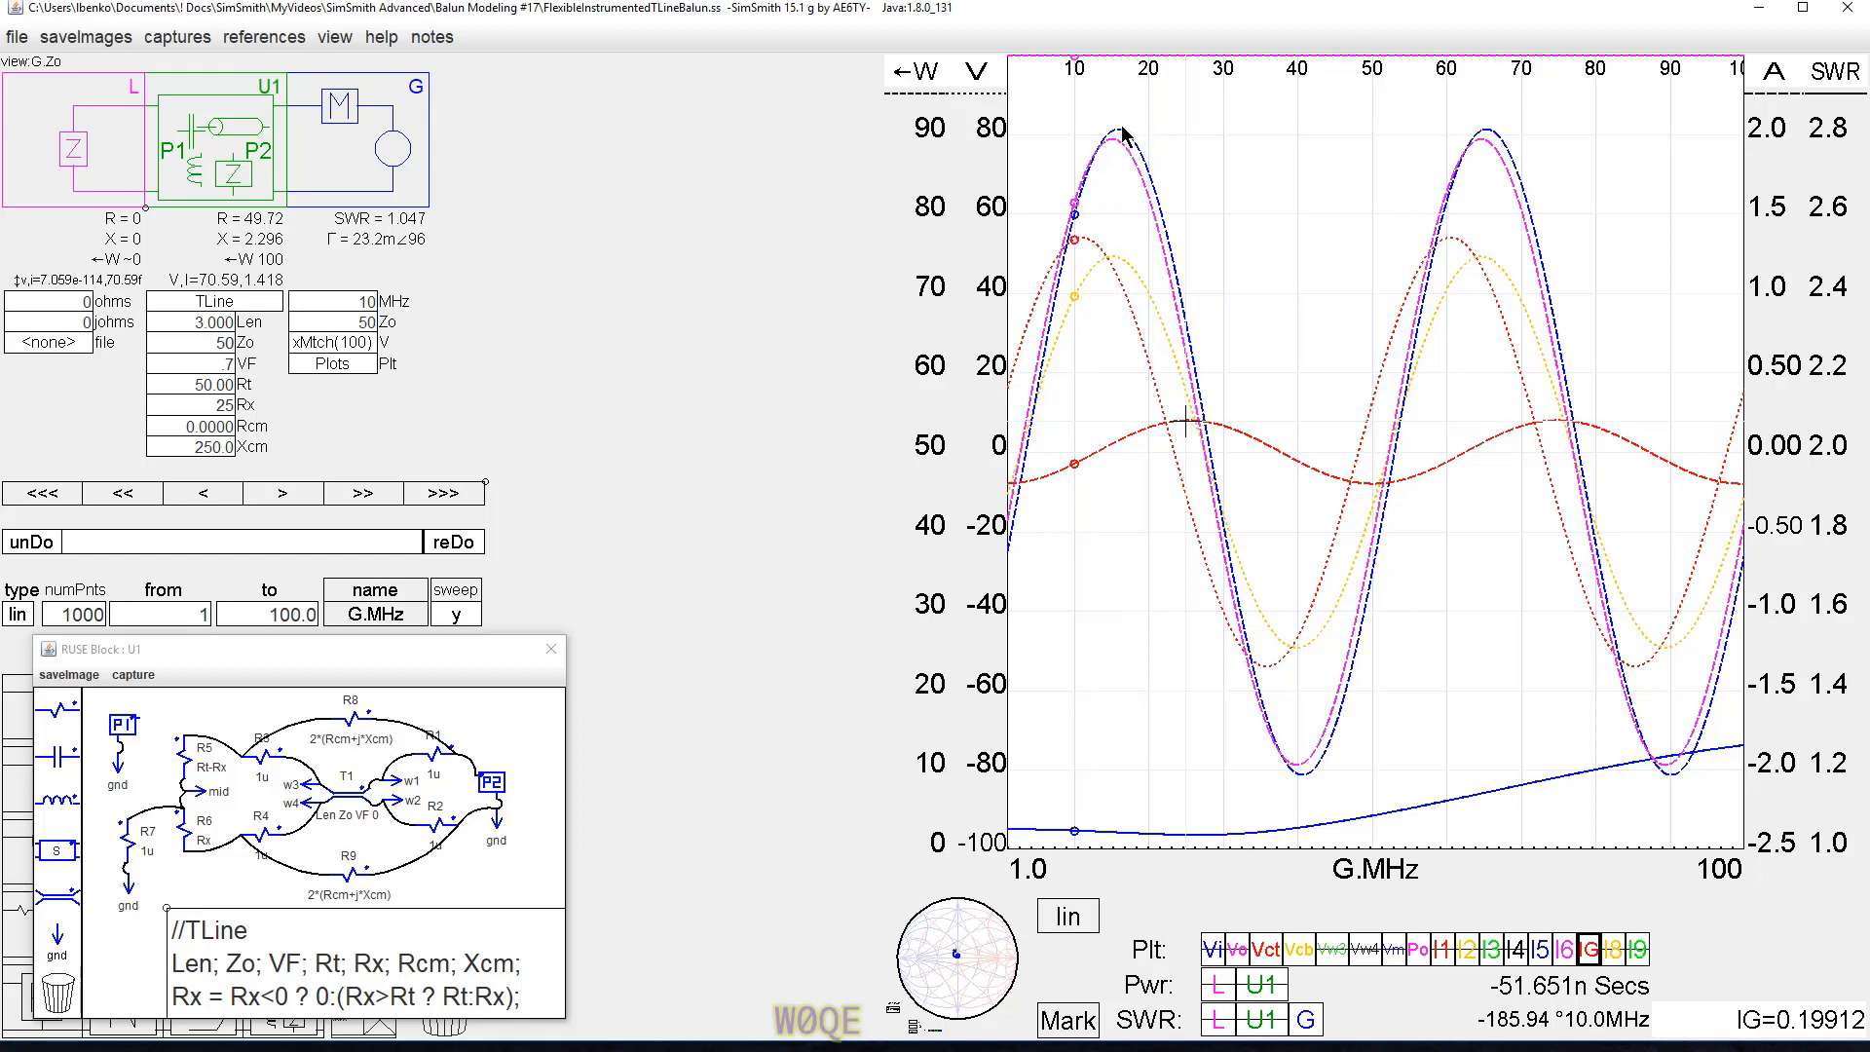
pyautogui.click(1081, 241)
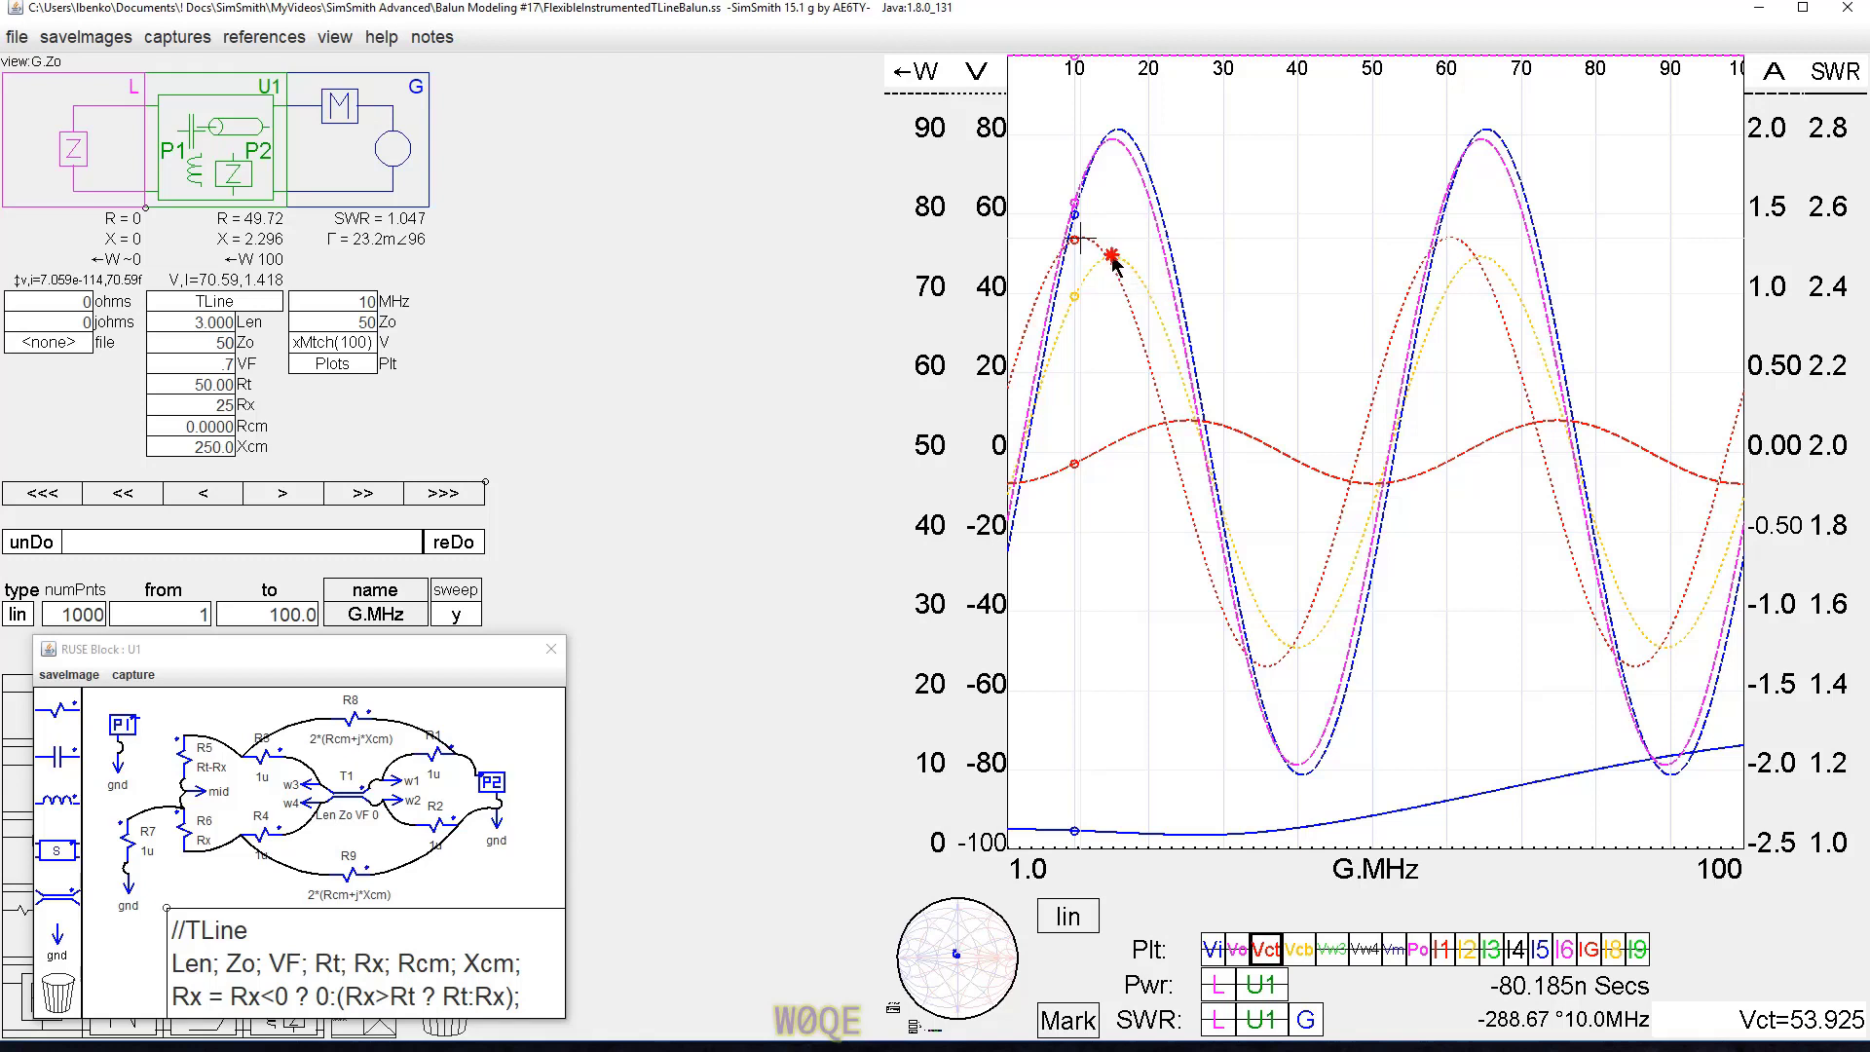
pyautogui.click(1114, 261)
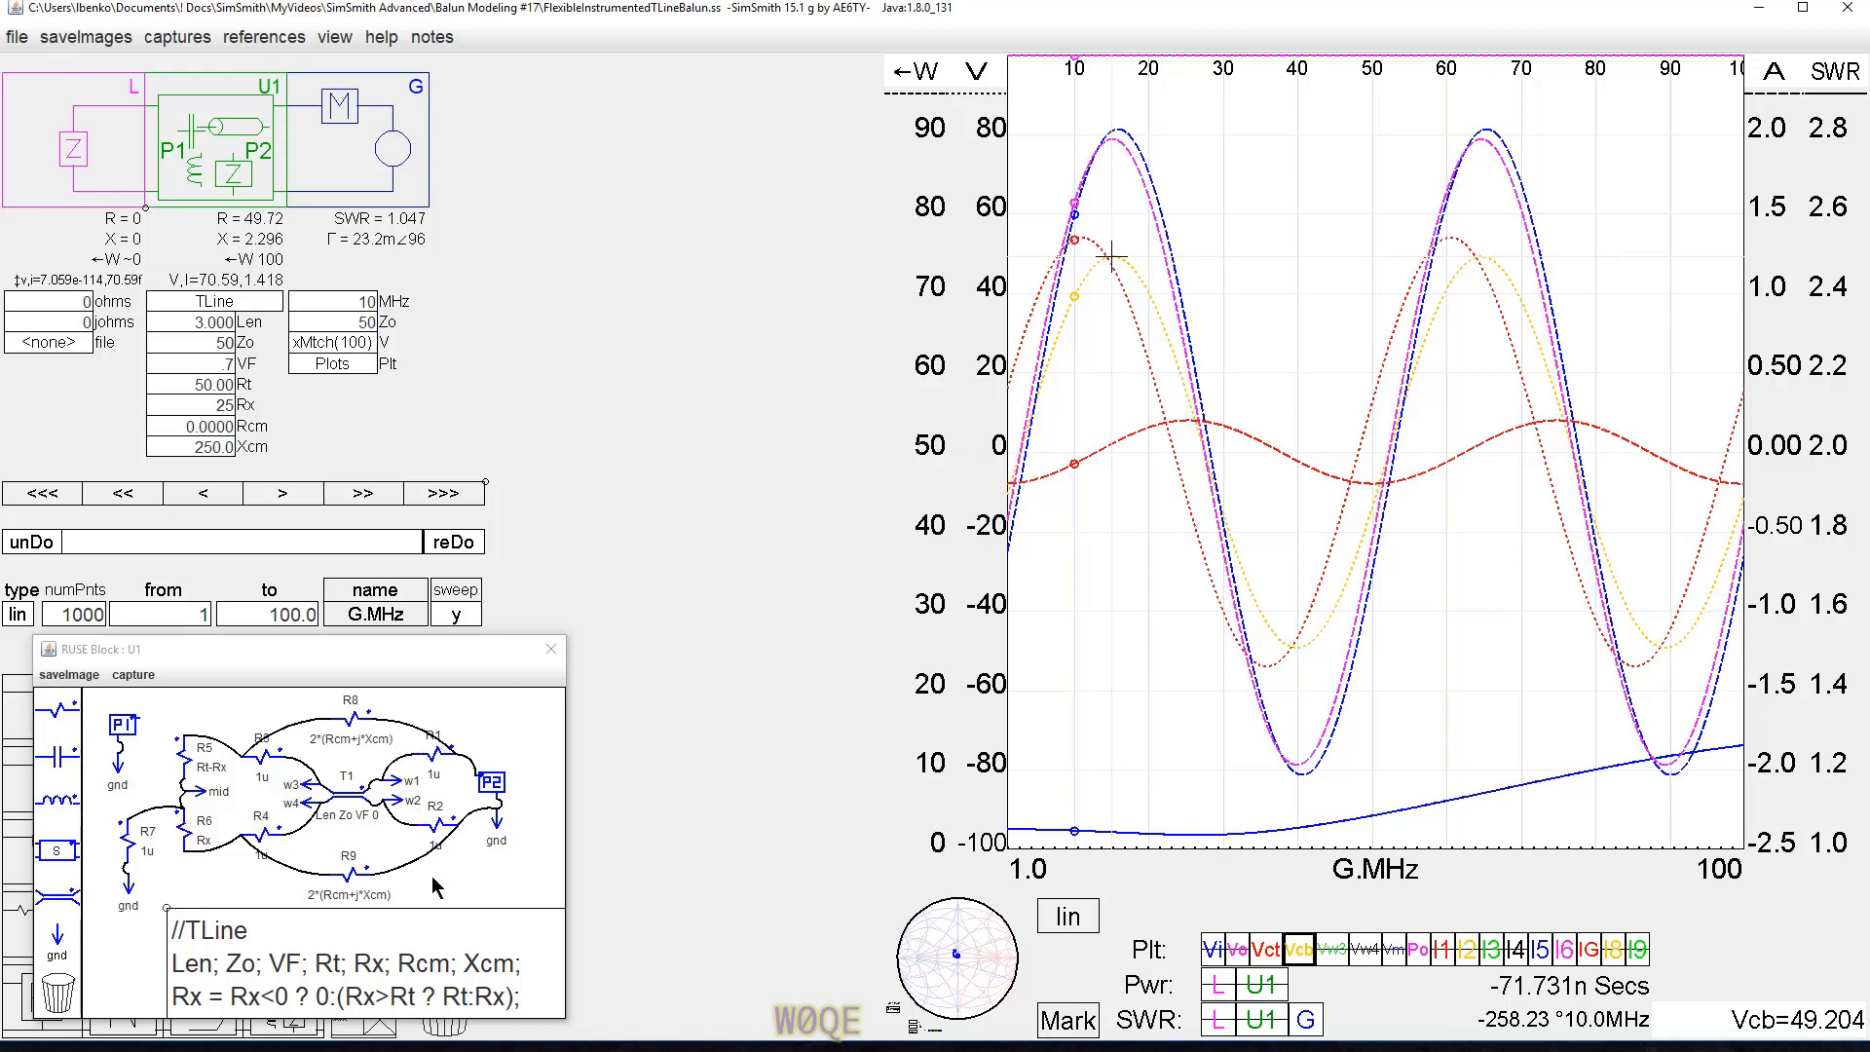
# Detach R9's wire from R2 and change R8's impedance to 1*(Rcm+j*Xcm).
pyautogui.moveTo(390, 879)
pyautogui.mouseDown()
pyautogui.moveTo(370, 877)
pyautogui.moveTo(406, 884)
pyautogui.mouseUp()
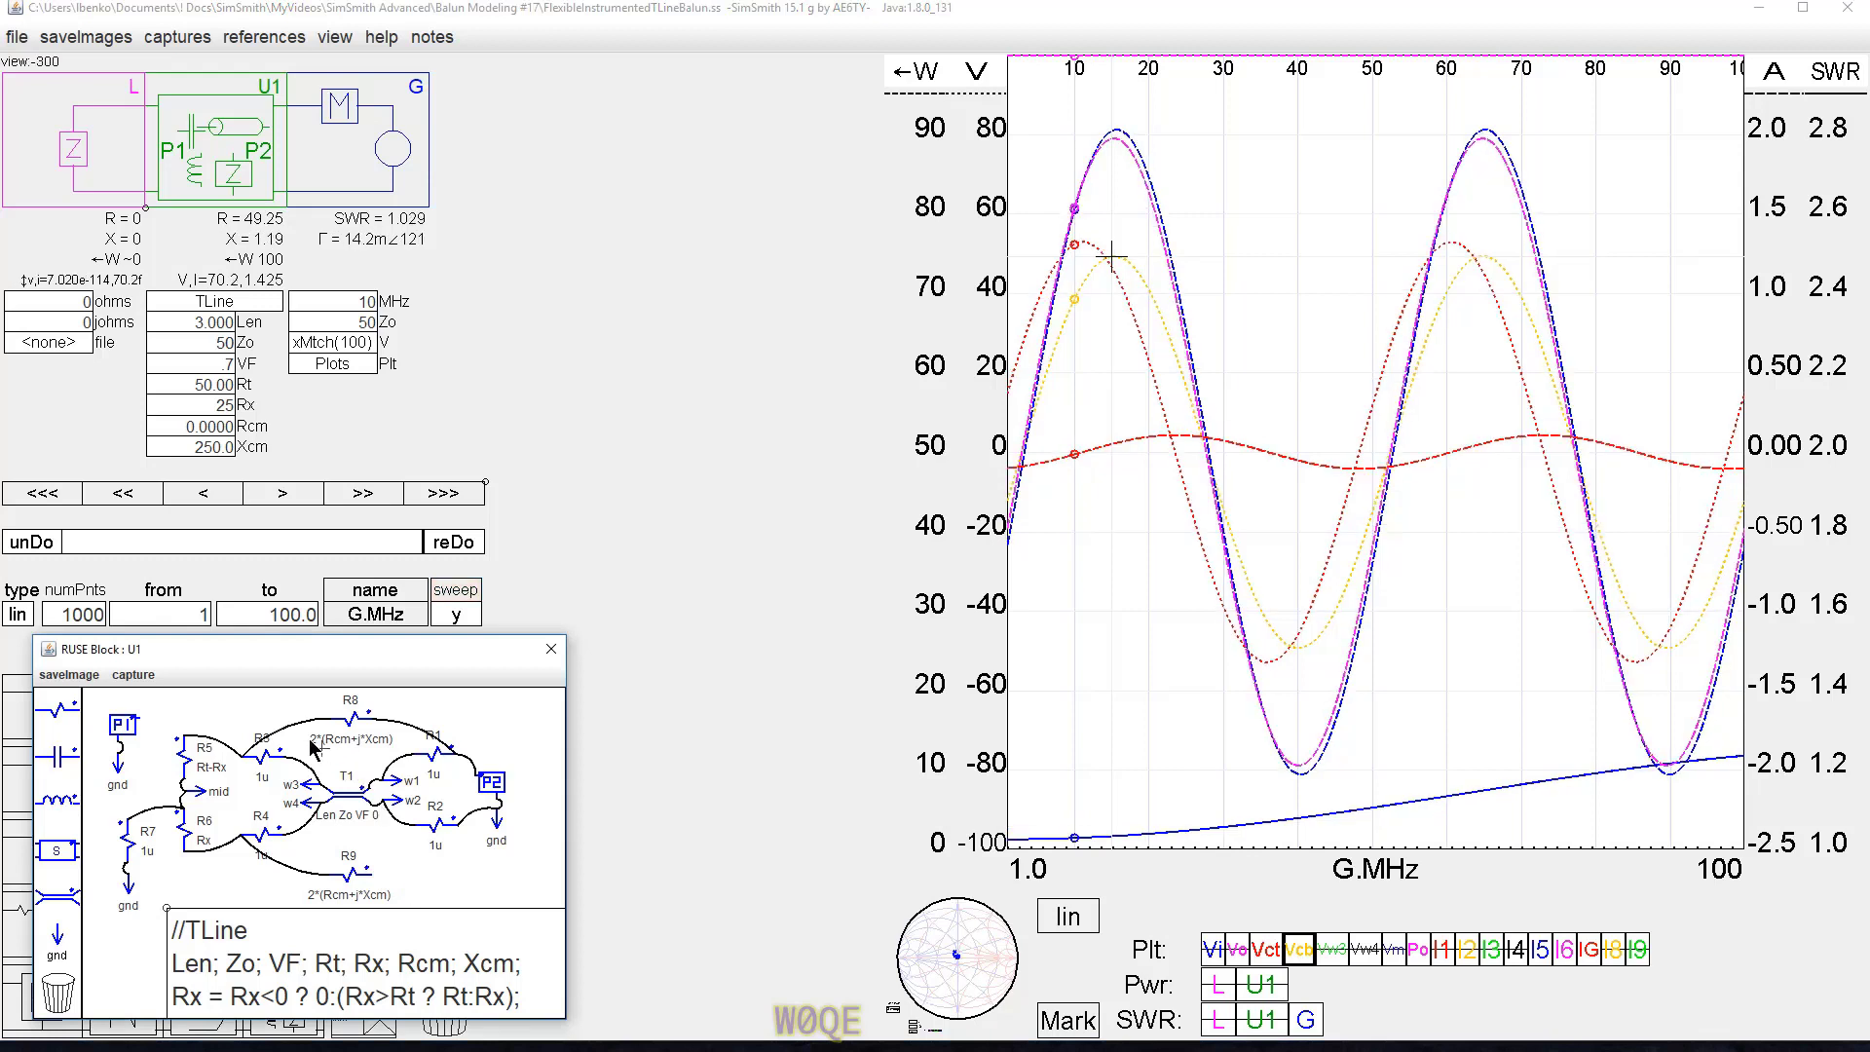
pyautogui.press('Delete')
pyautogui.write('1')
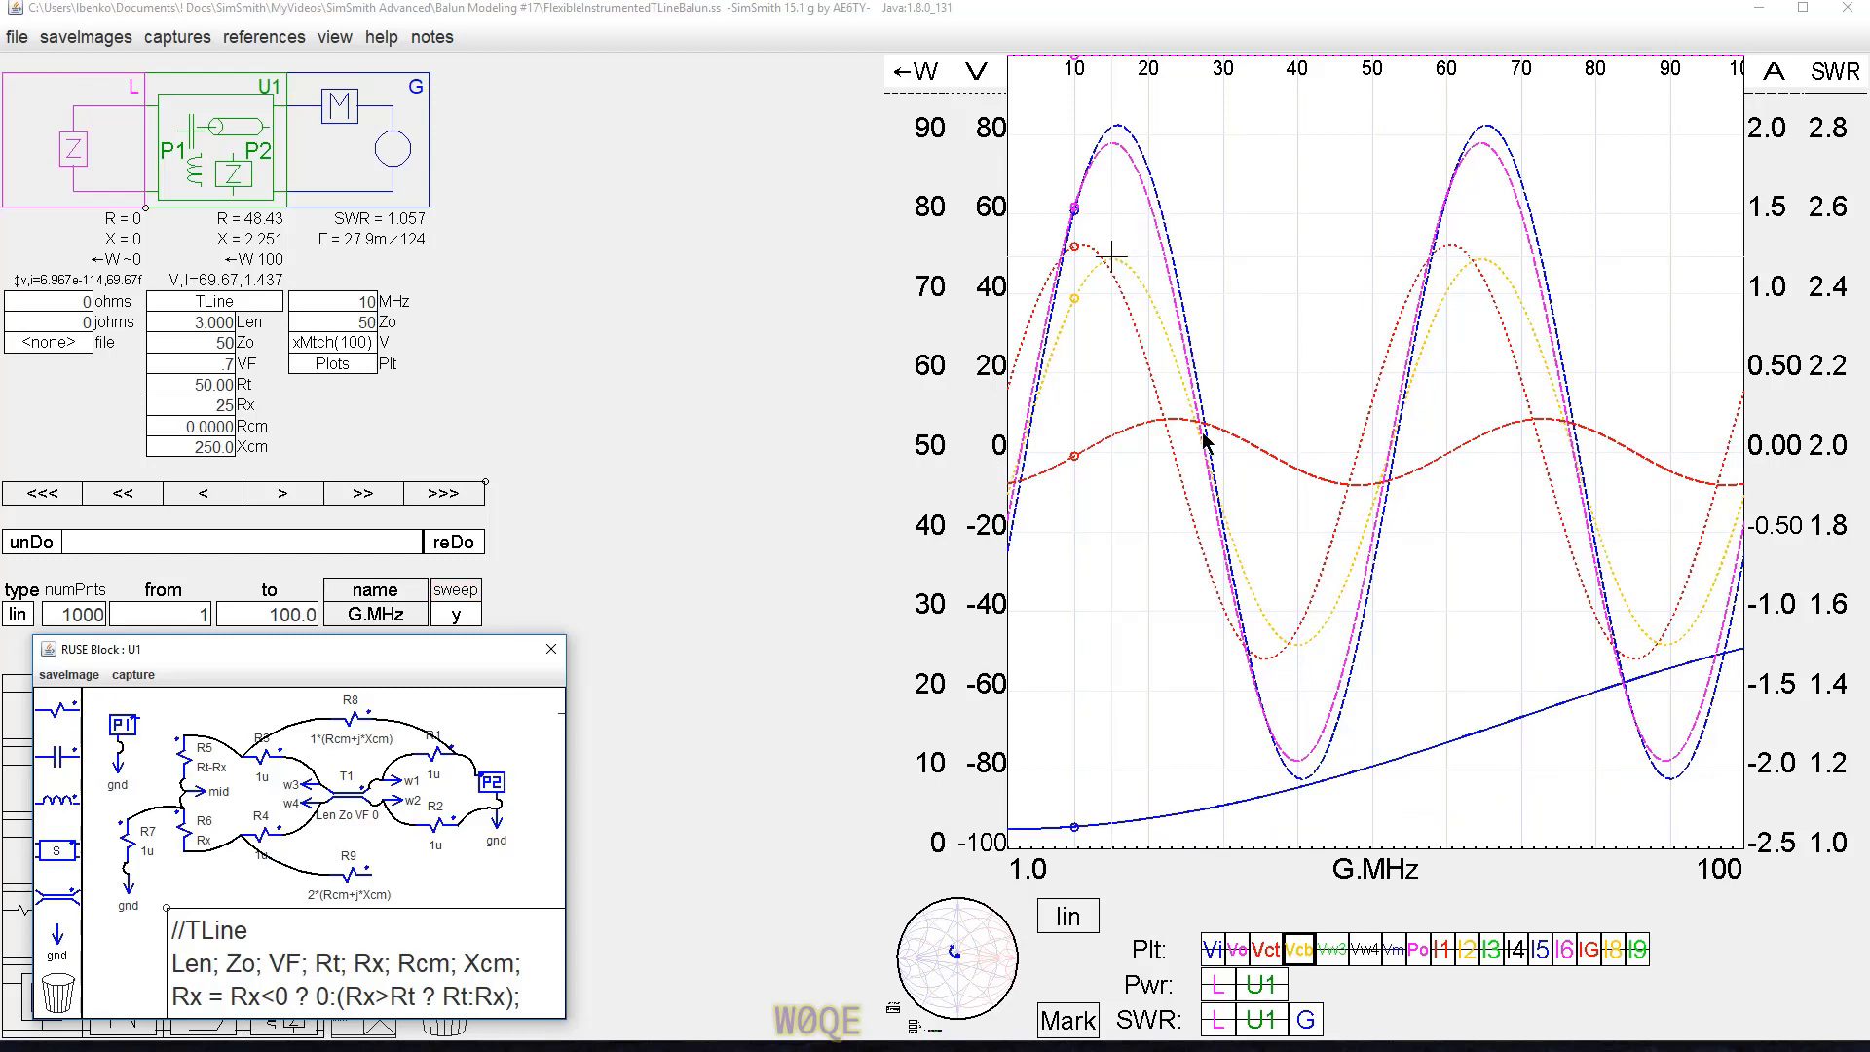
# Read the I5, I6, IG, Vct and Vcb values, with Vcb at 48.552 near 10 MHz.
pyautogui.click(1120, 131)
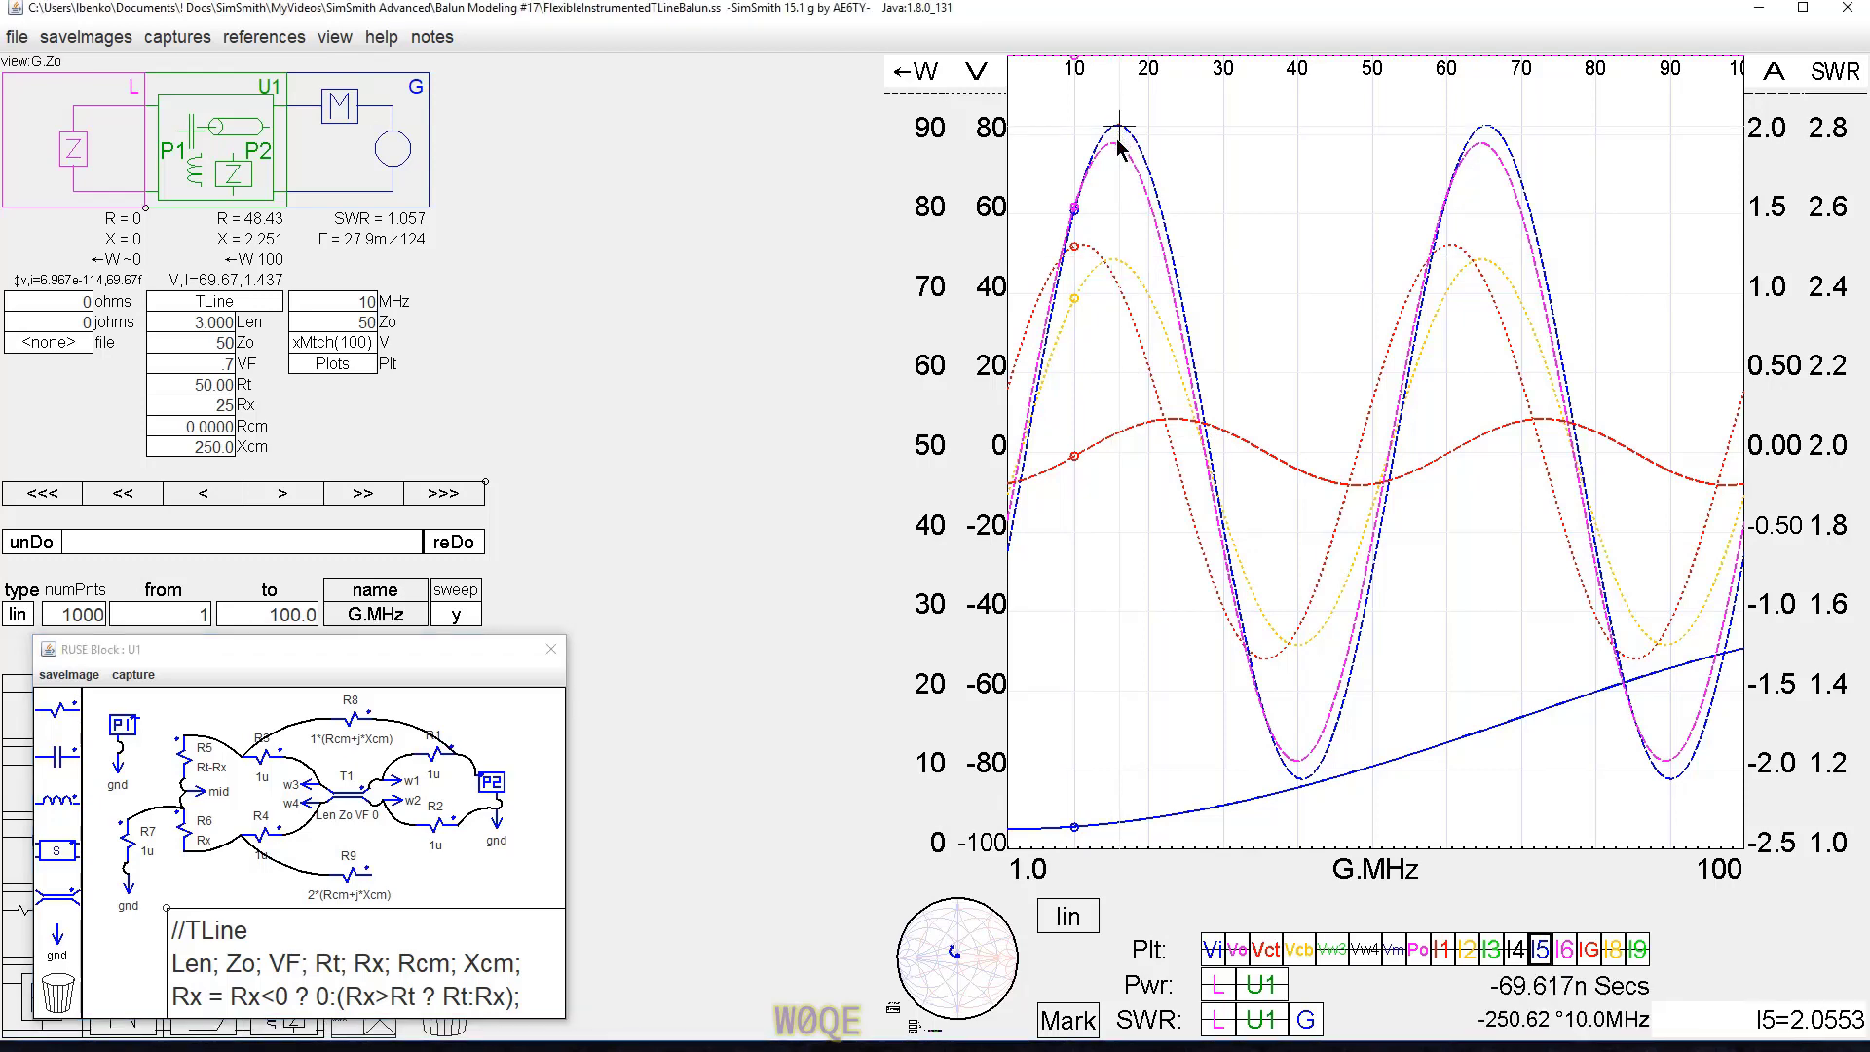
pyautogui.click(1117, 145)
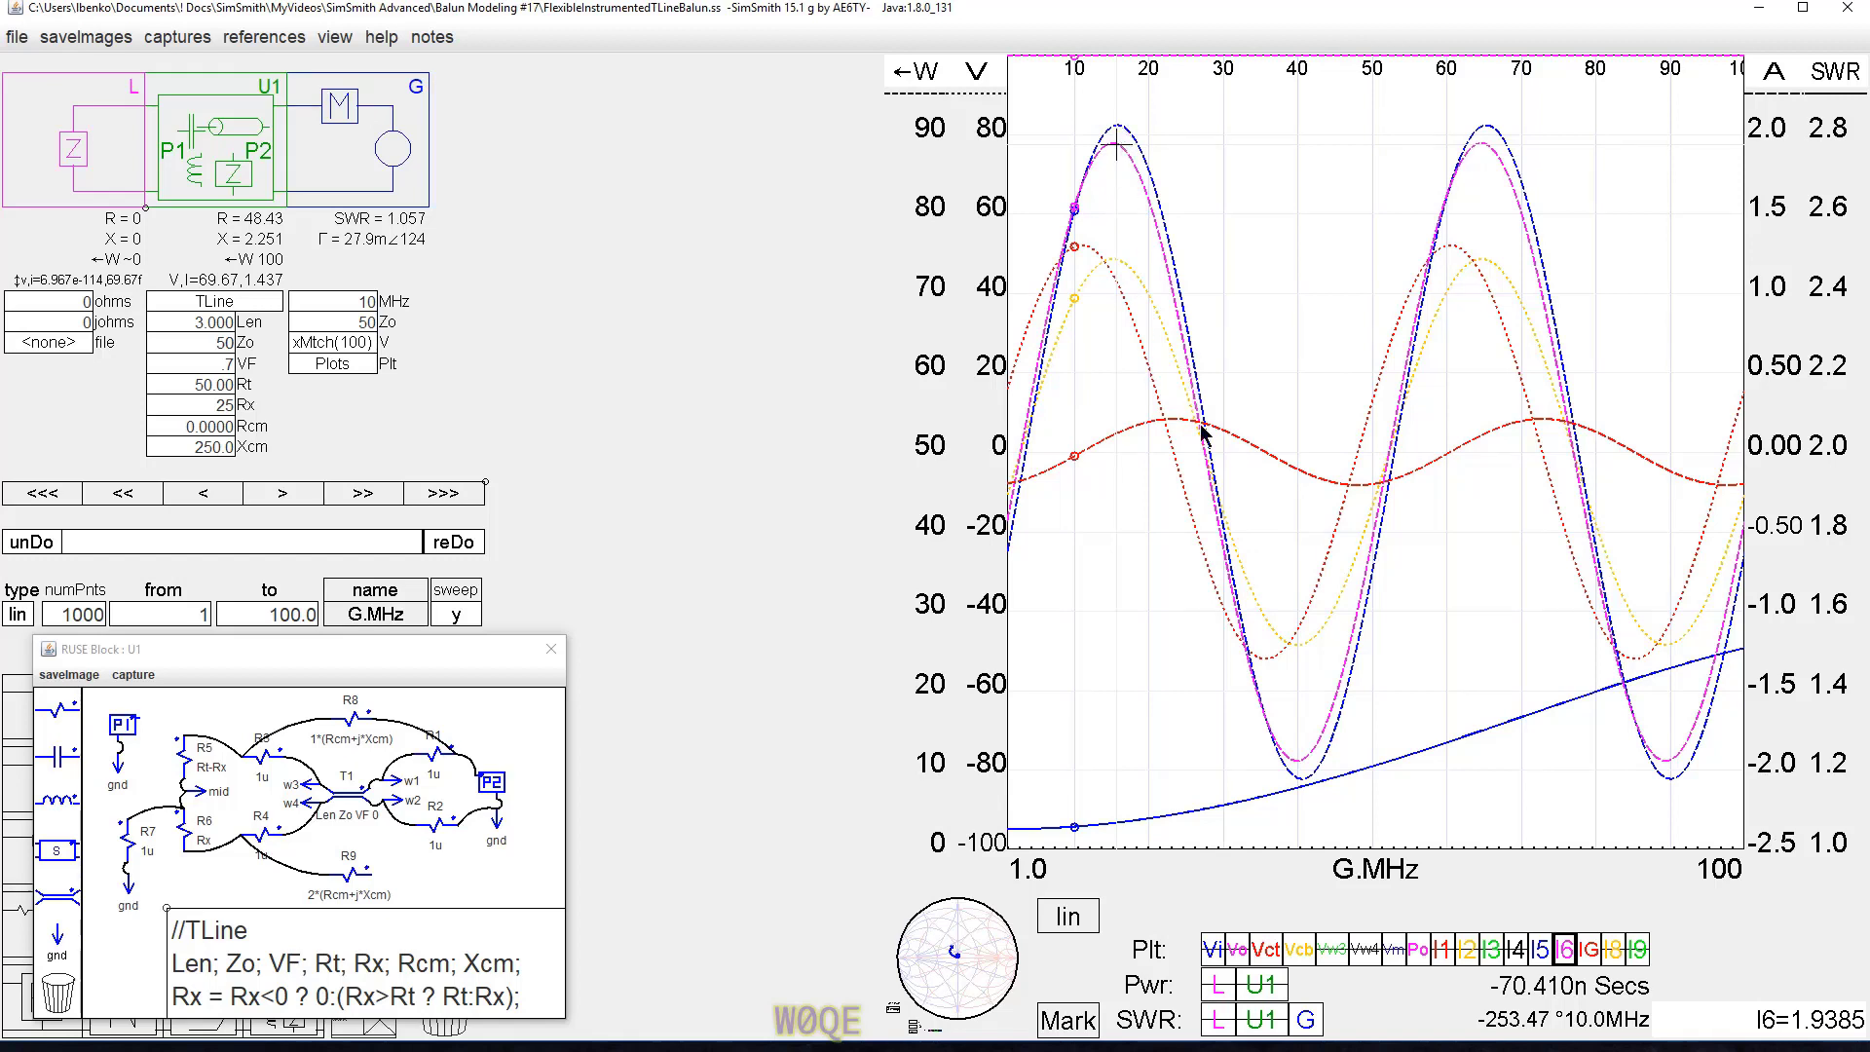
pyautogui.click(1173, 417)
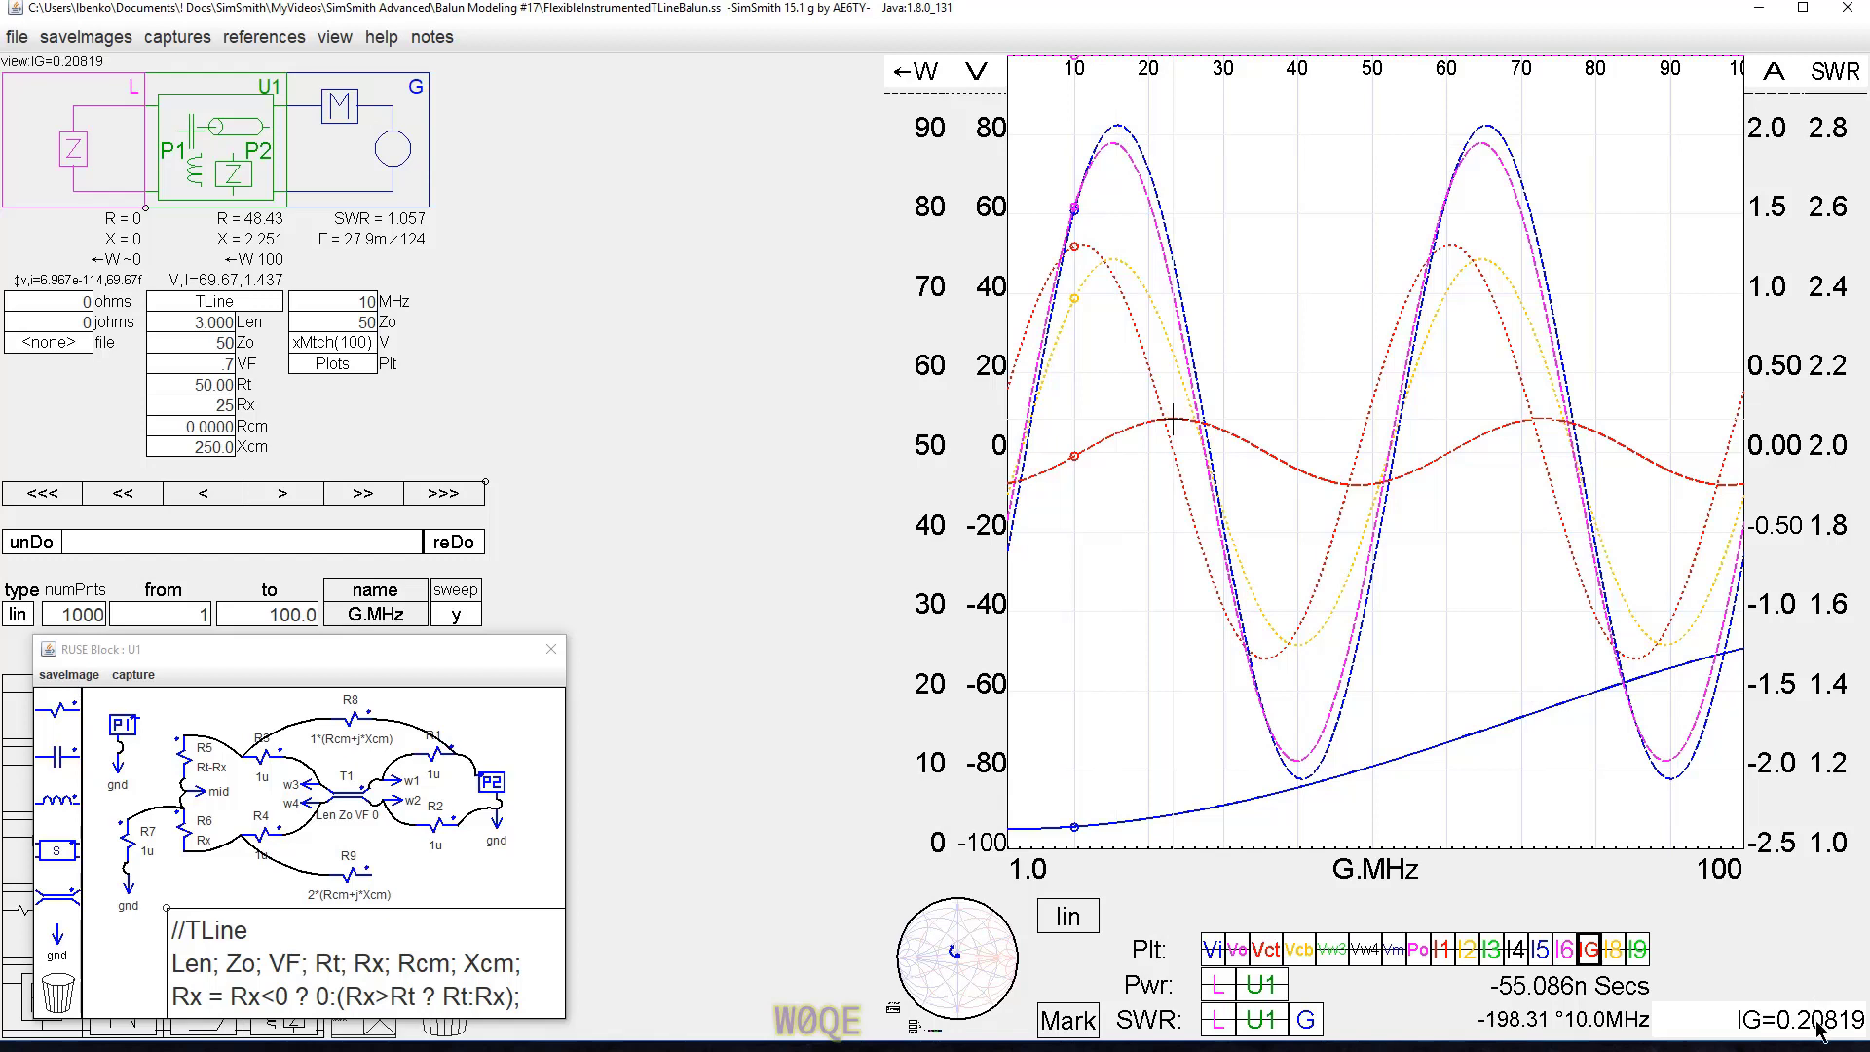
pyautogui.click(1080, 248)
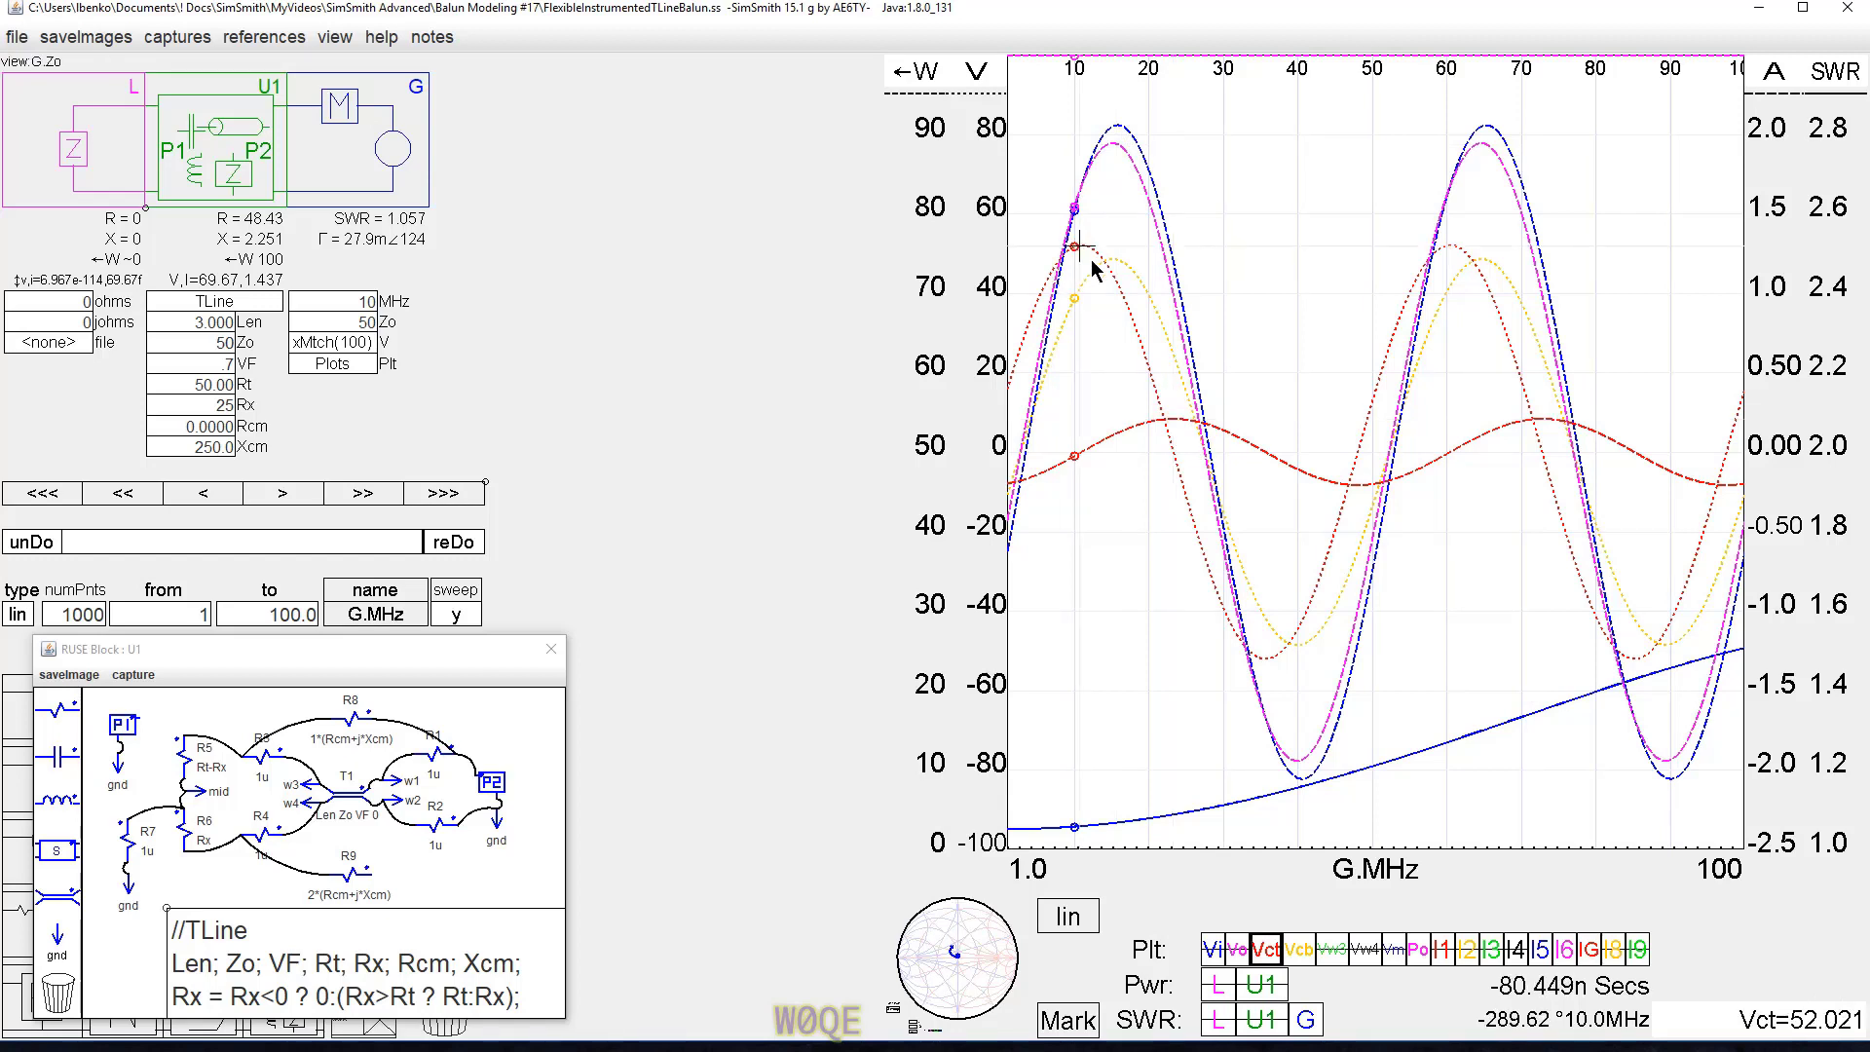
pyautogui.click(1113, 260)
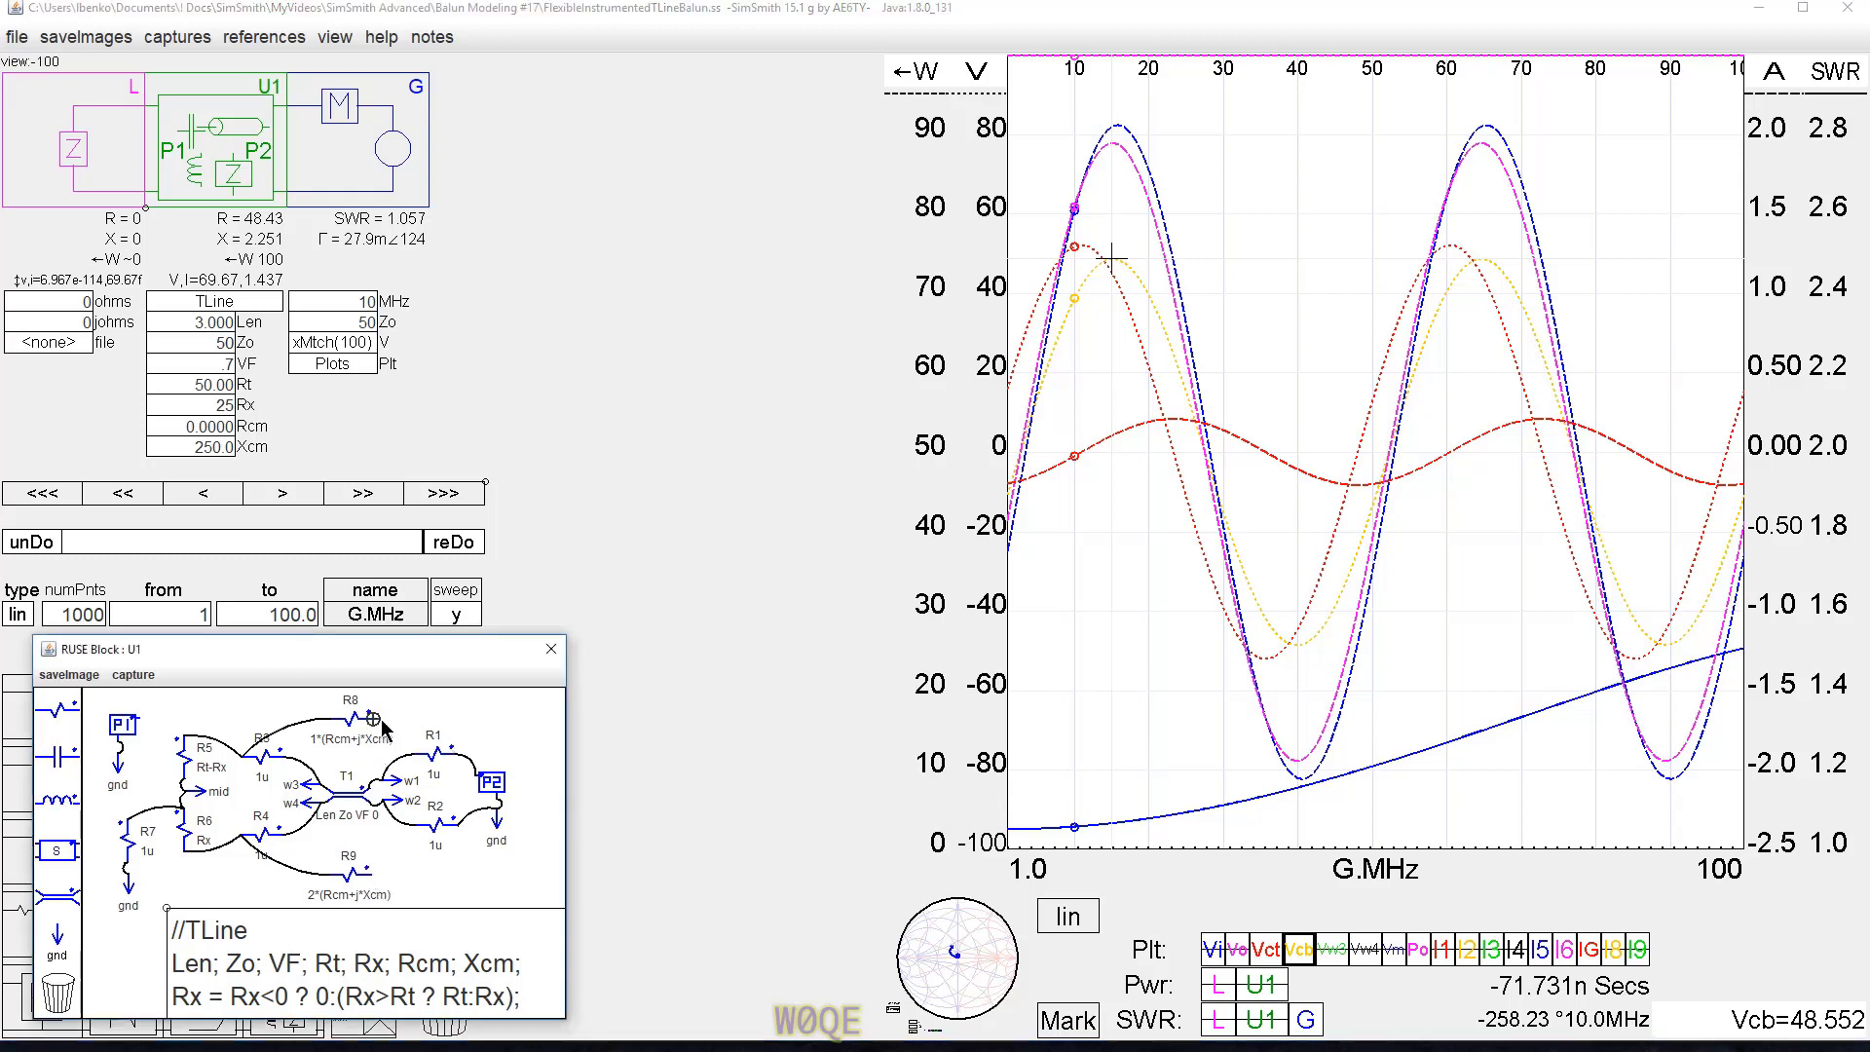
# Wire R9 to R2's right terminal and set R9's impedance to 1*(Rcm+j*Xcm).
pyautogui.click(375, 867)
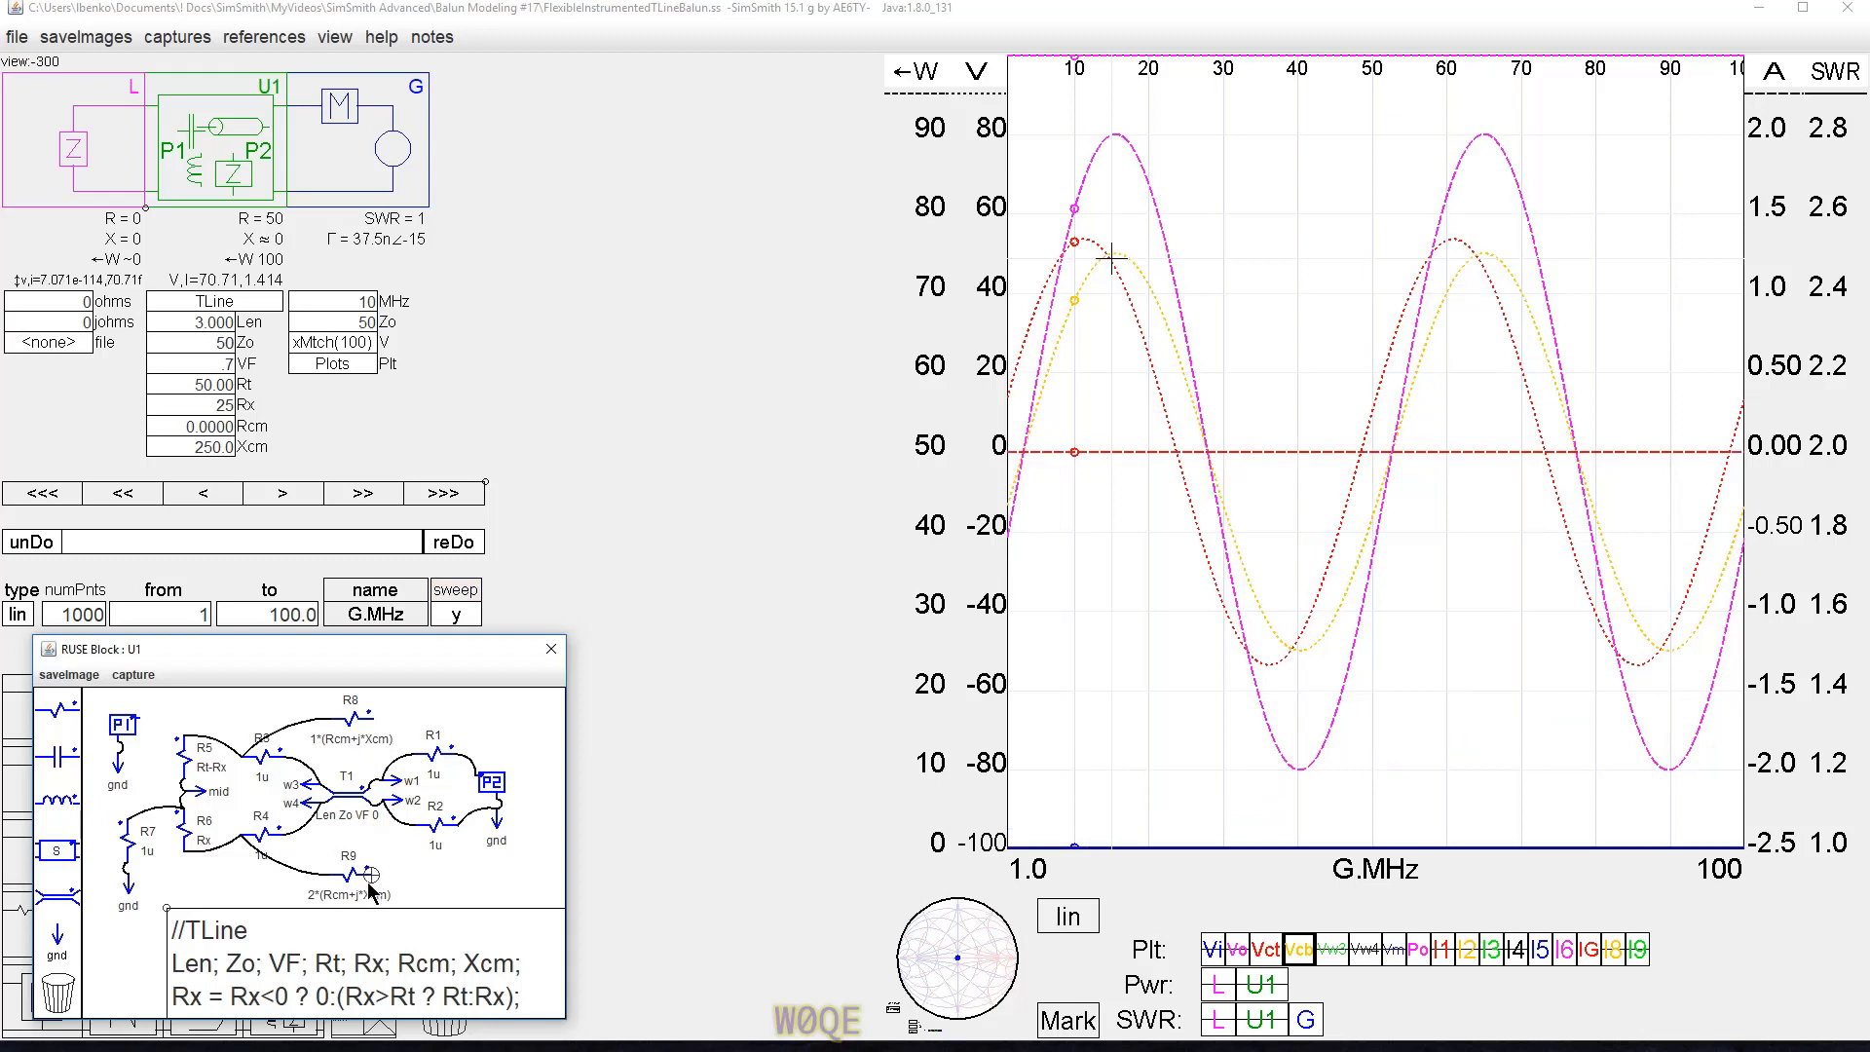
pyautogui.moveTo(375, 870); pyautogui.dragTo(459, 828)
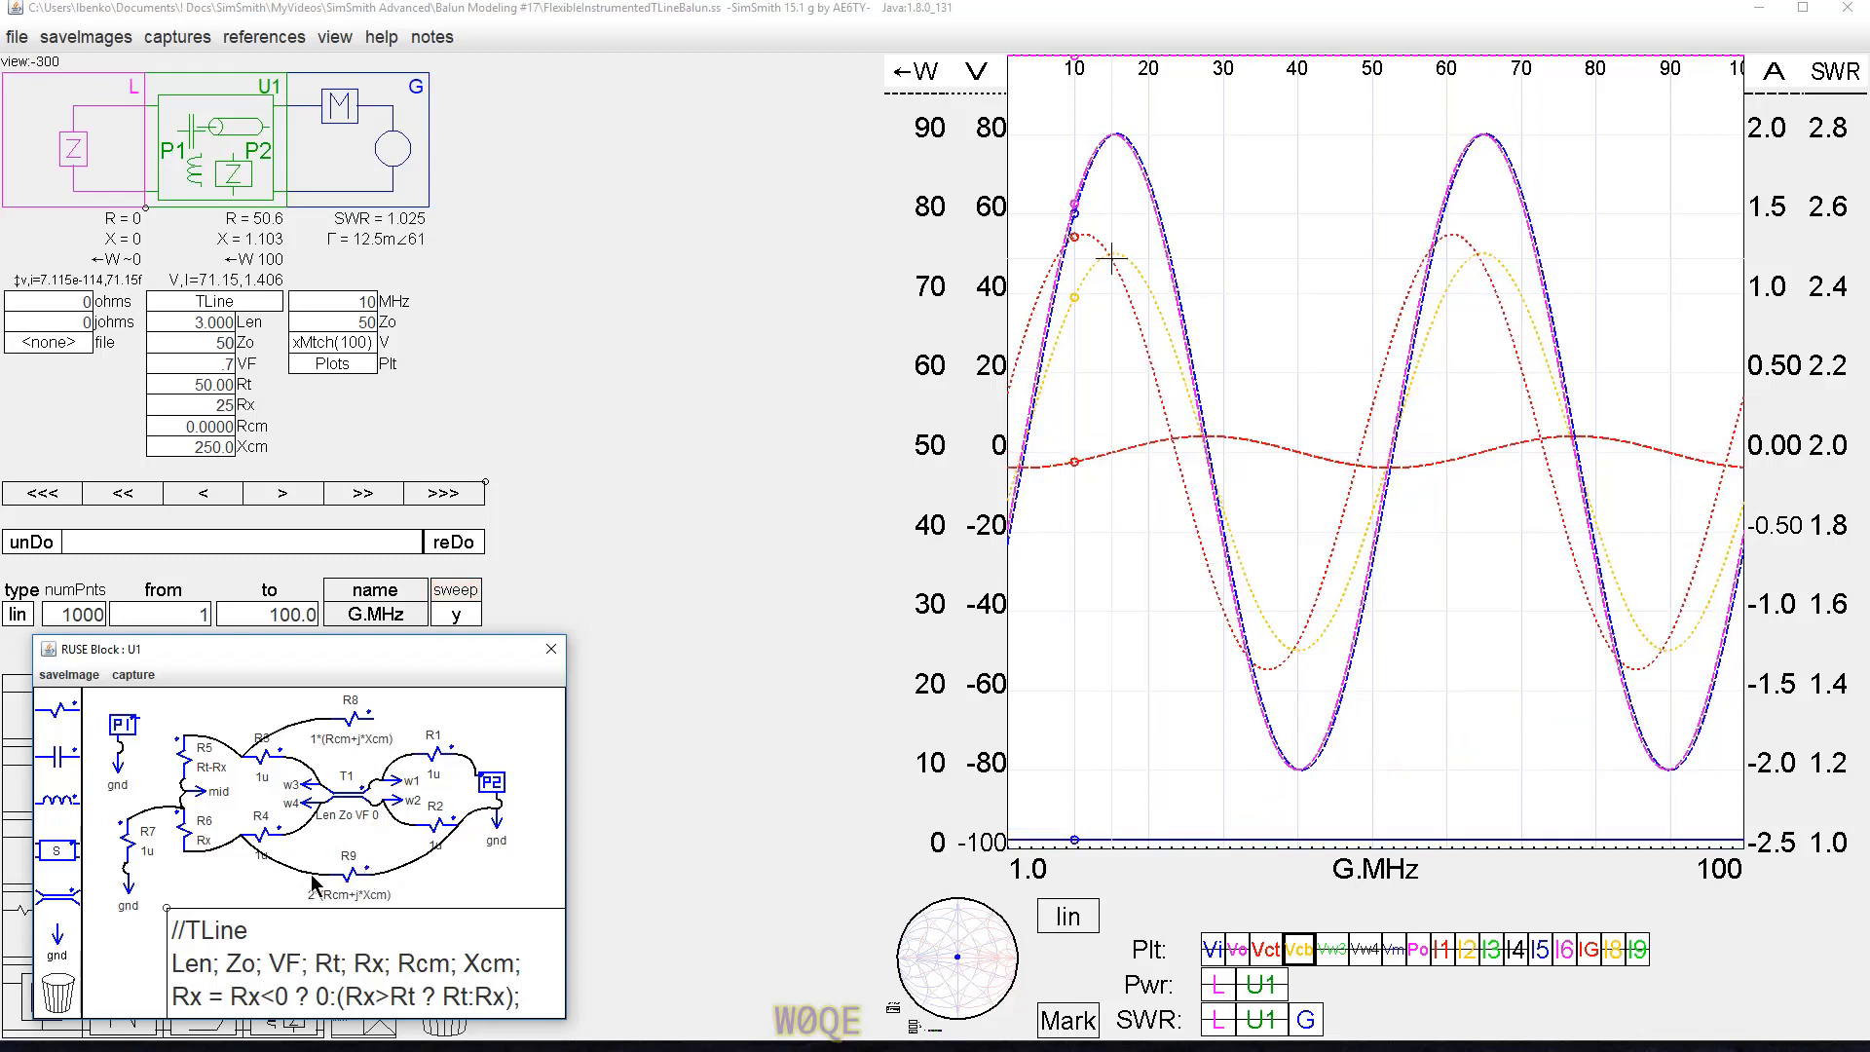
pyautogui.press('BackSpace')
pyautogui.write('1')
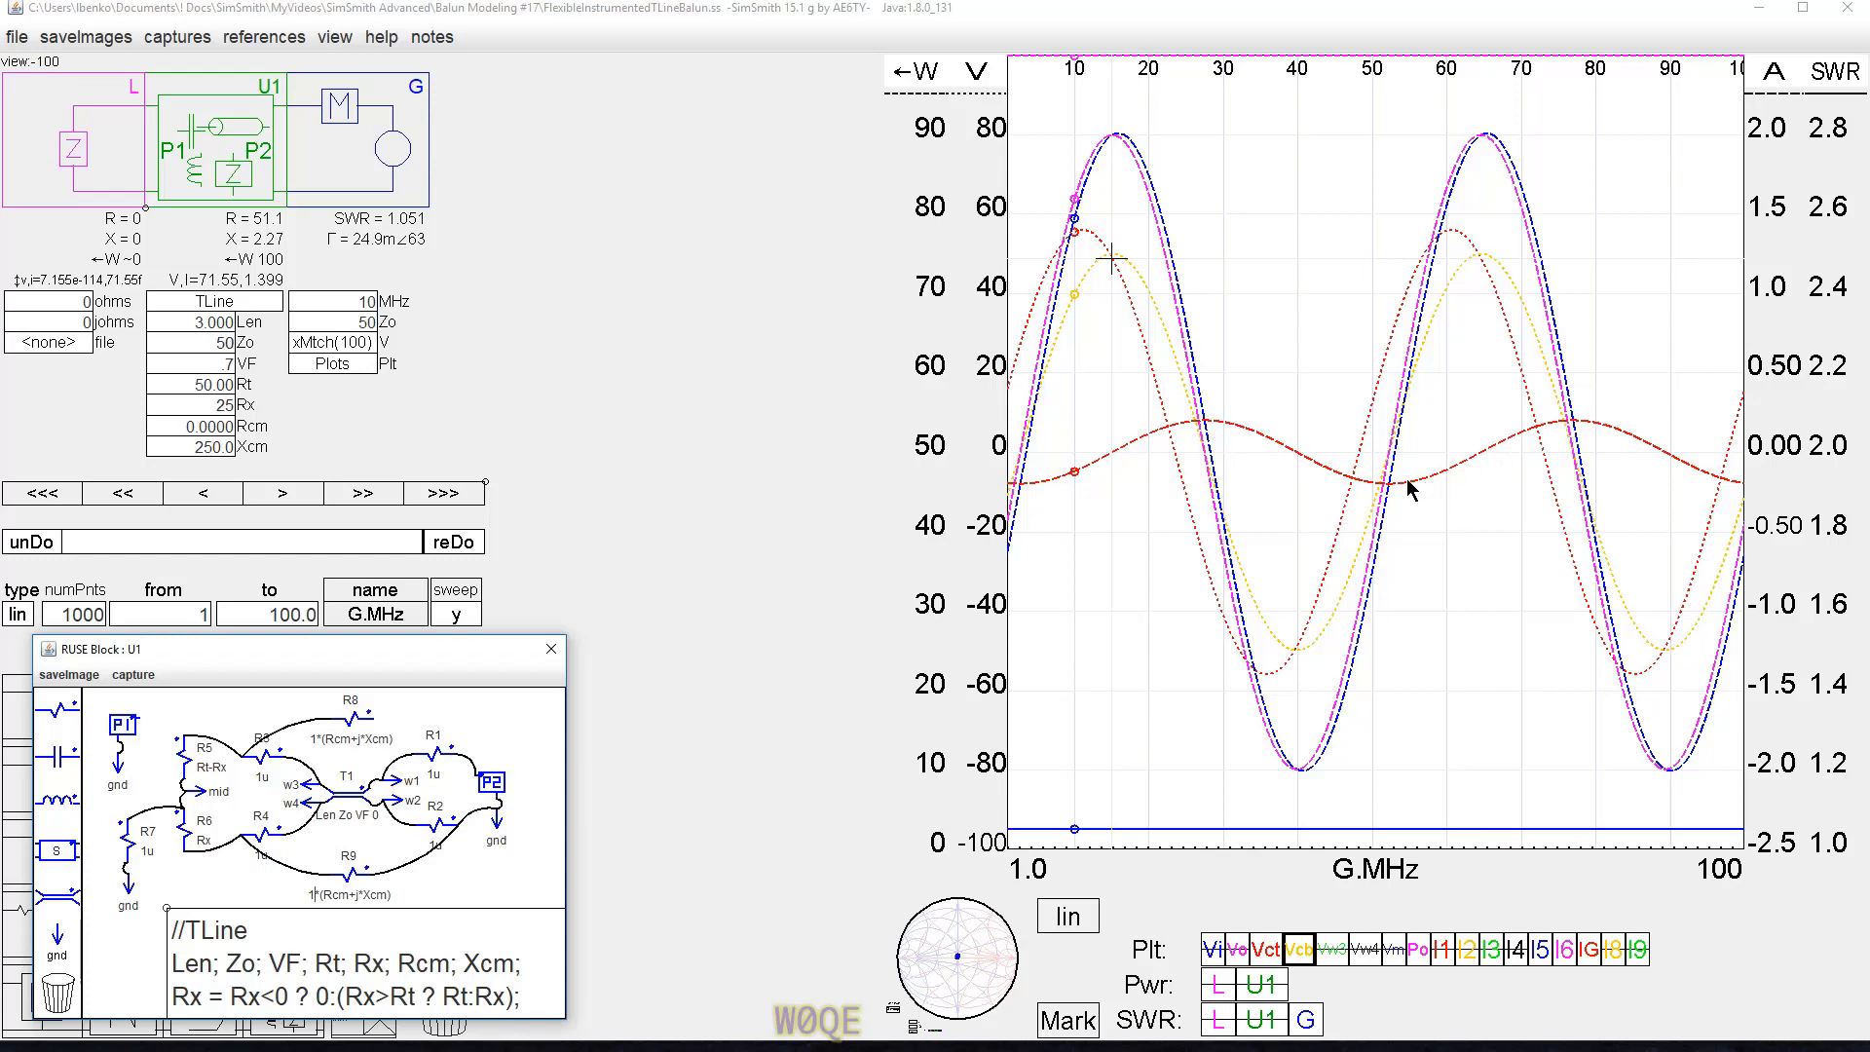
# Read IG, Vct (55.894) and Vcb (49.846) near 10 MHz, then select R8's impedance label.
pyautogui.click(1208, 427)
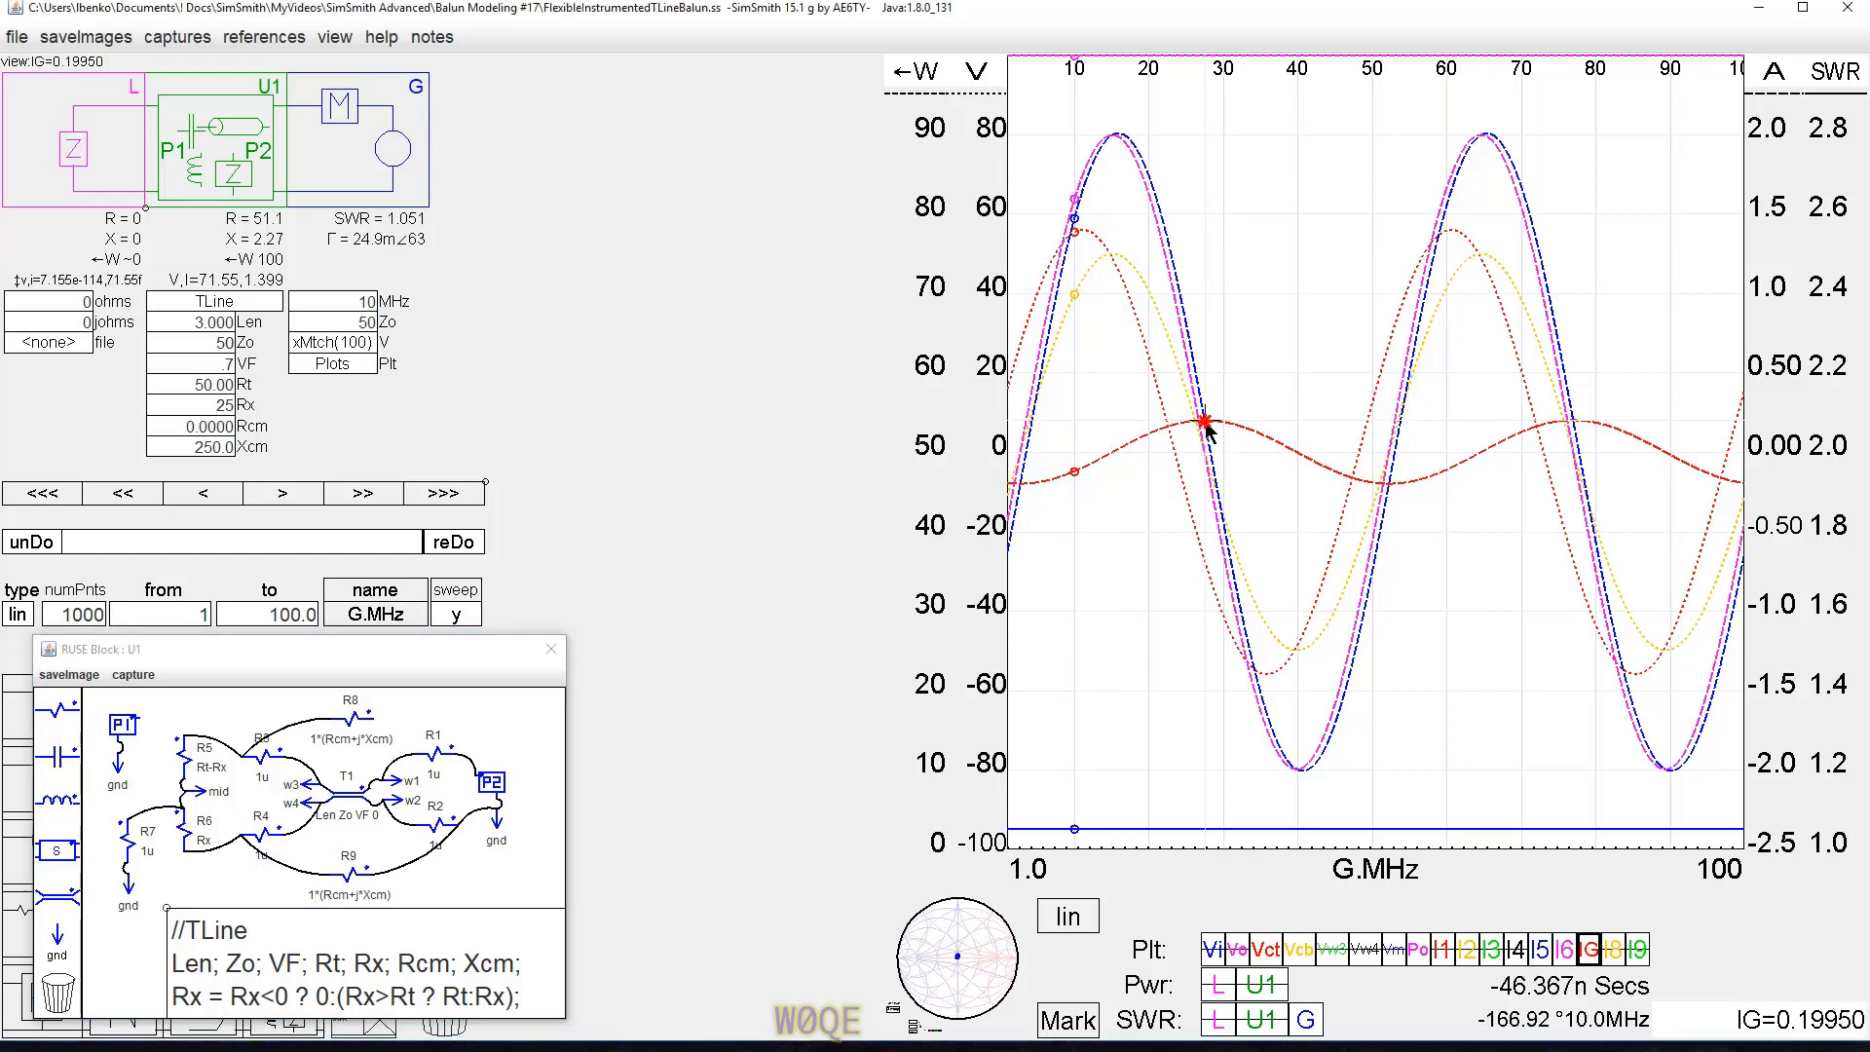
pyautogui.click(1082, 234)
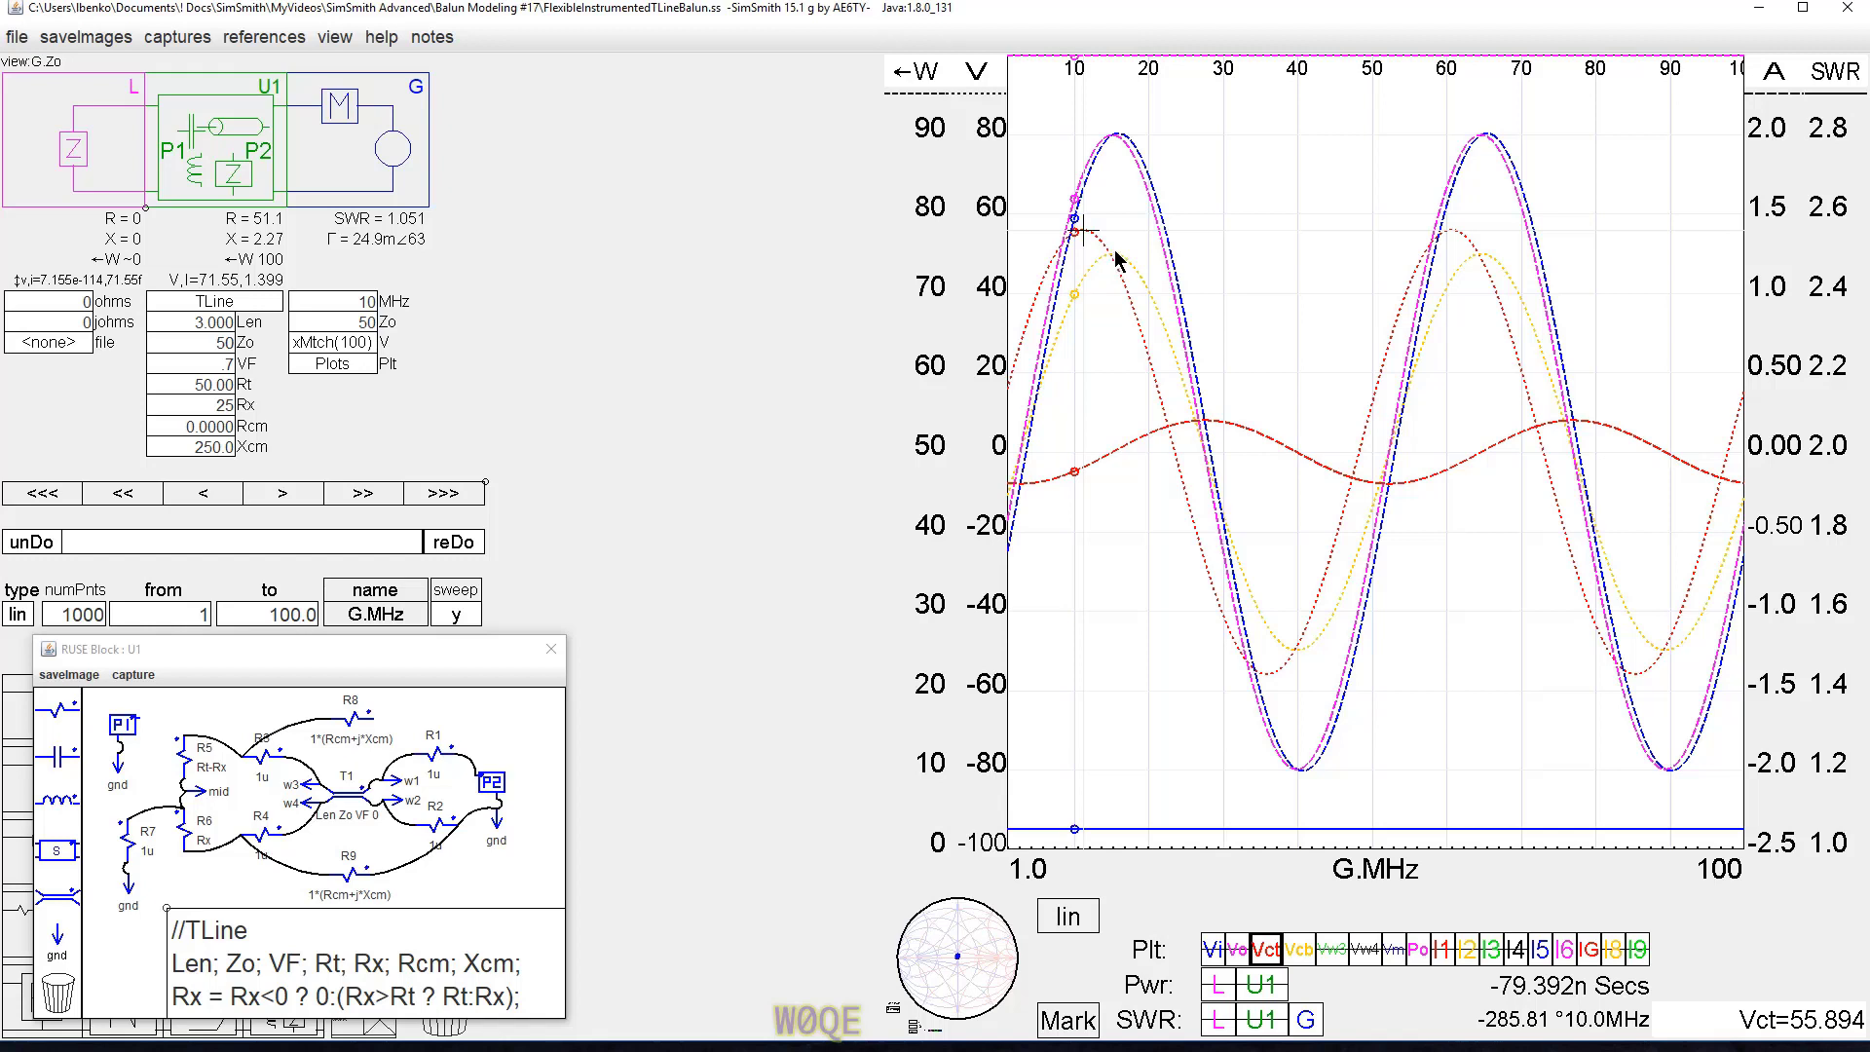
pyautogui.click(1116, 261)
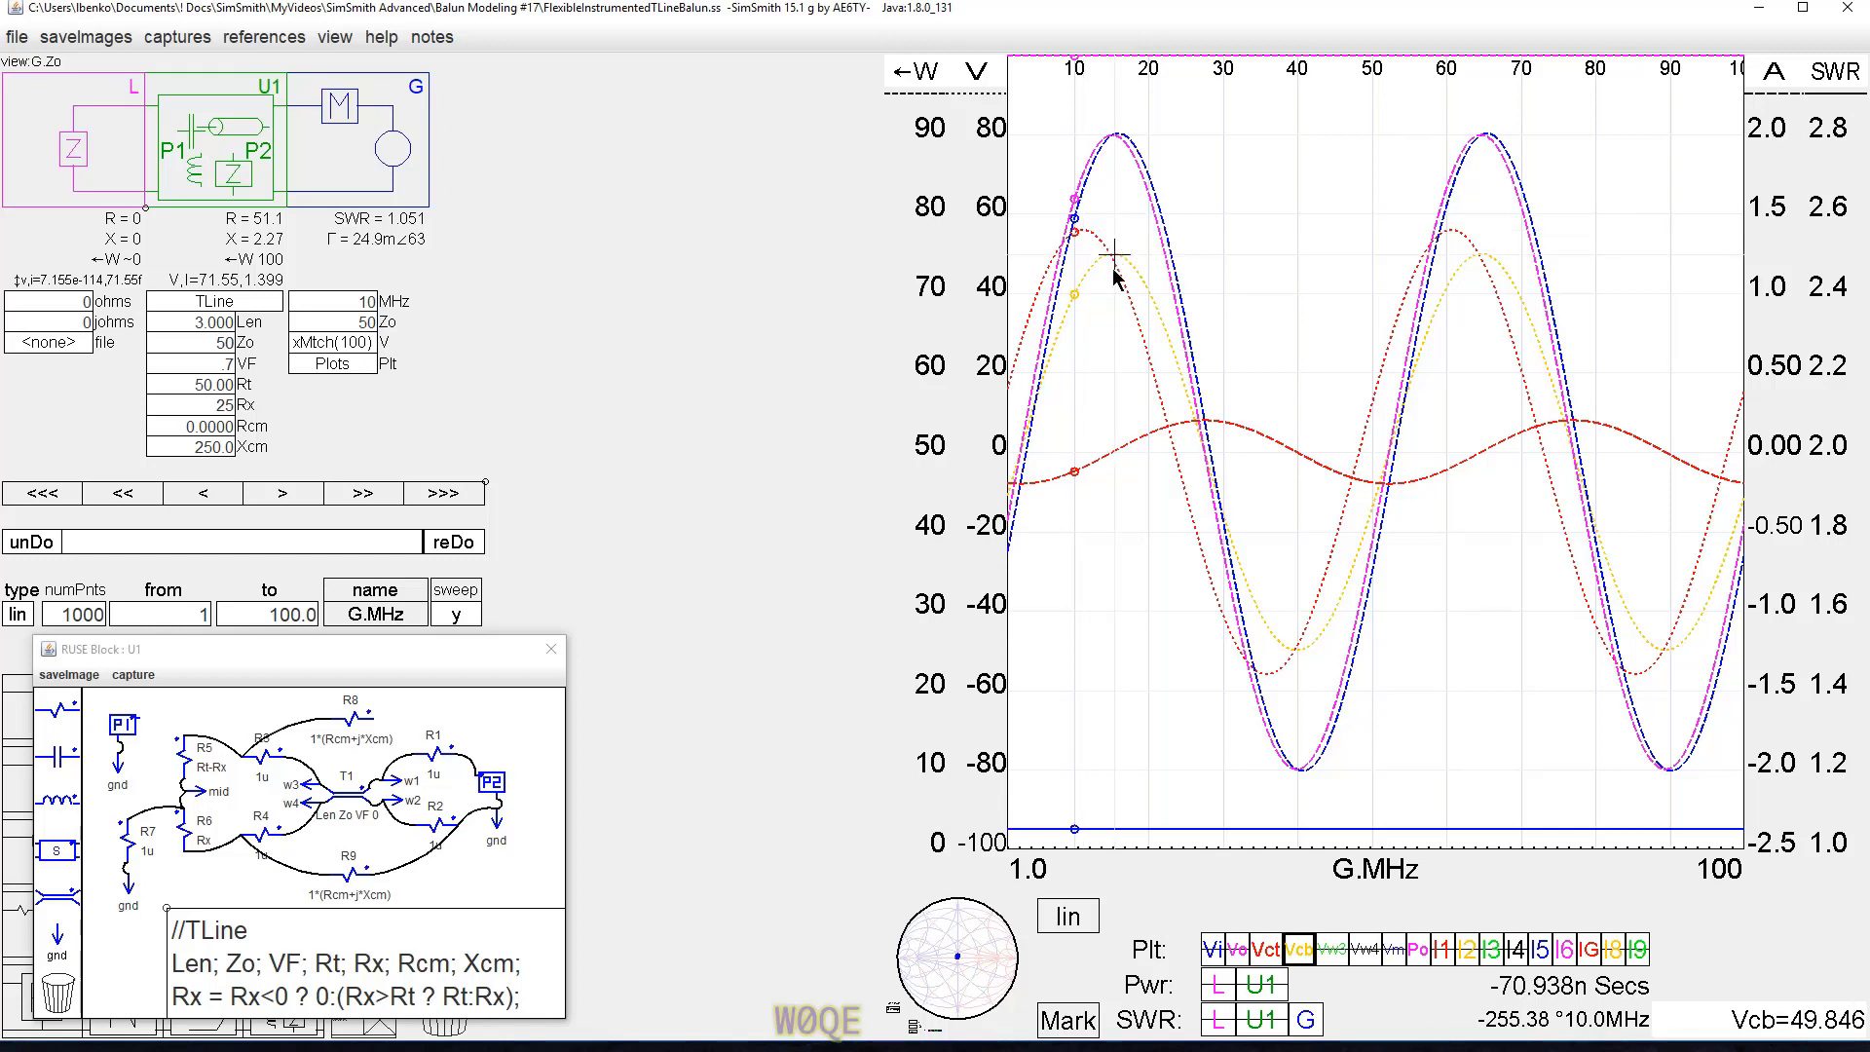
pyautogui.click(378, 728)
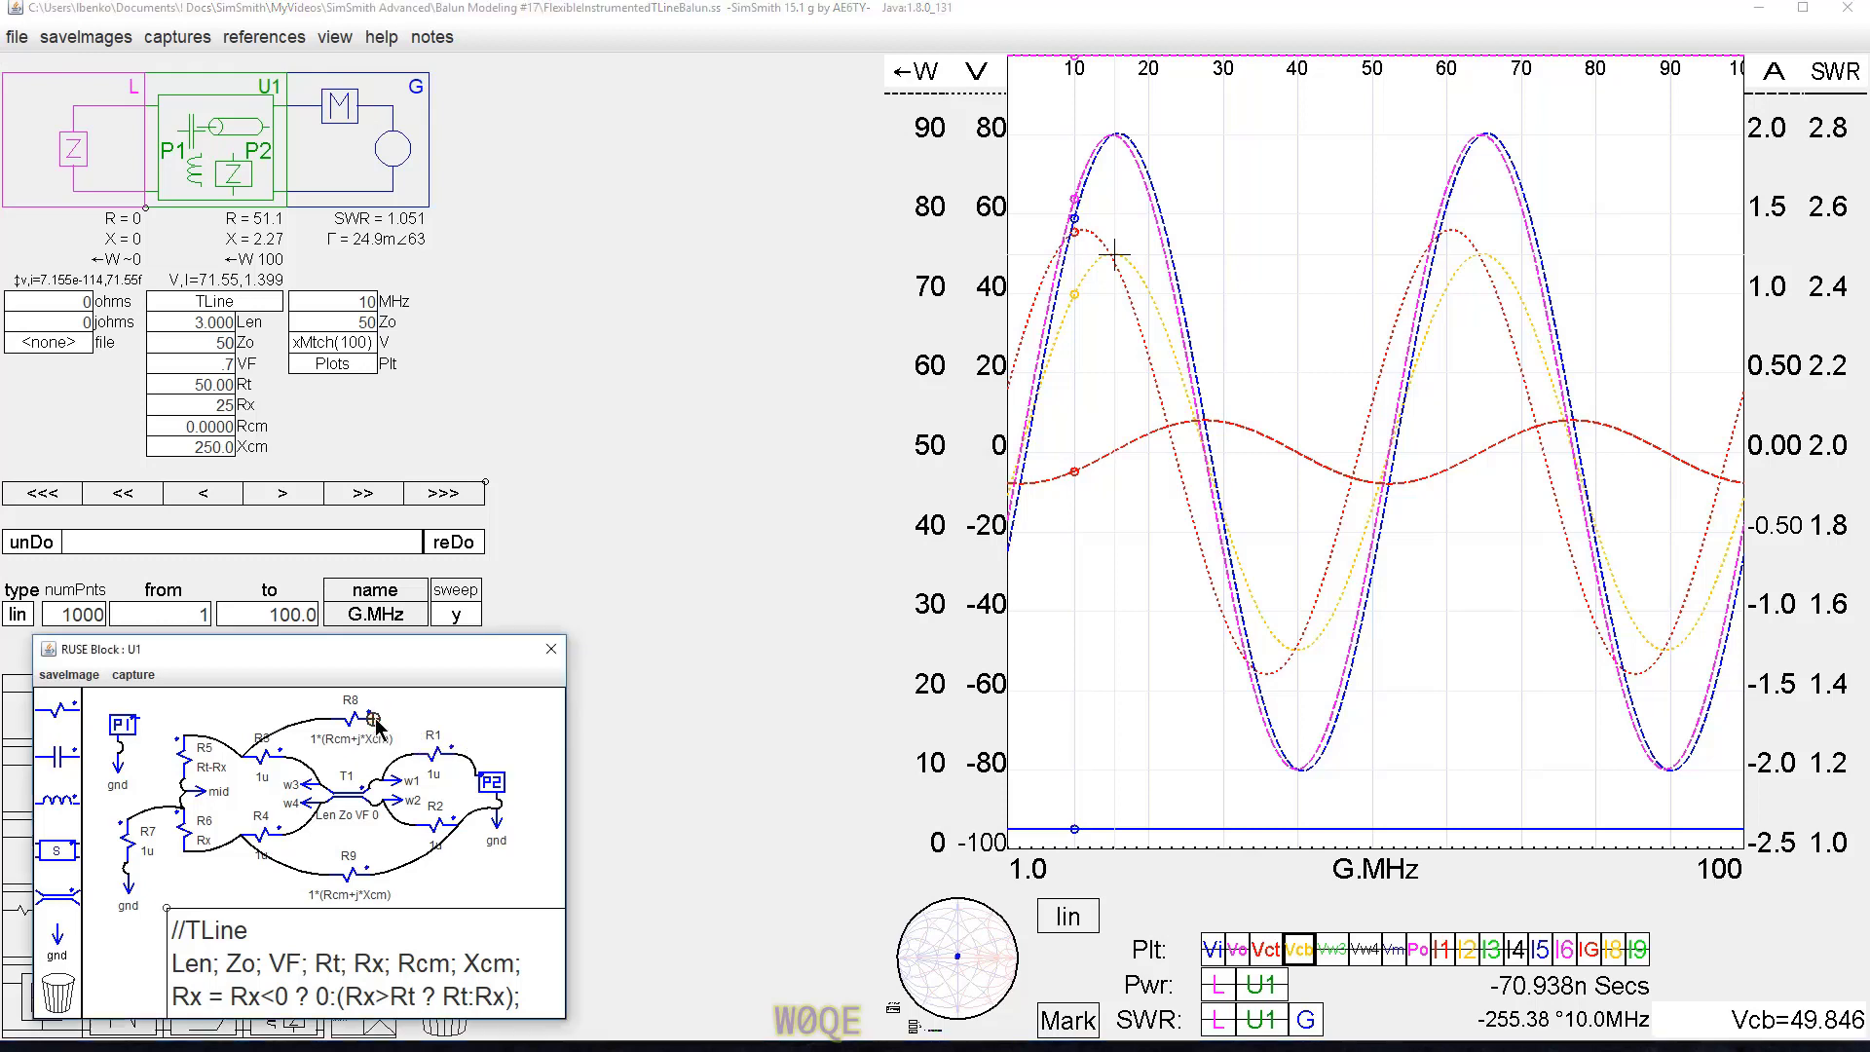
pyautogui.click(462, 745)
# Set both R8 and R9 impedances back to 2*(Rcm+j*Xcm).
pyautogui.press('Delete')
pyautogui.write('2')
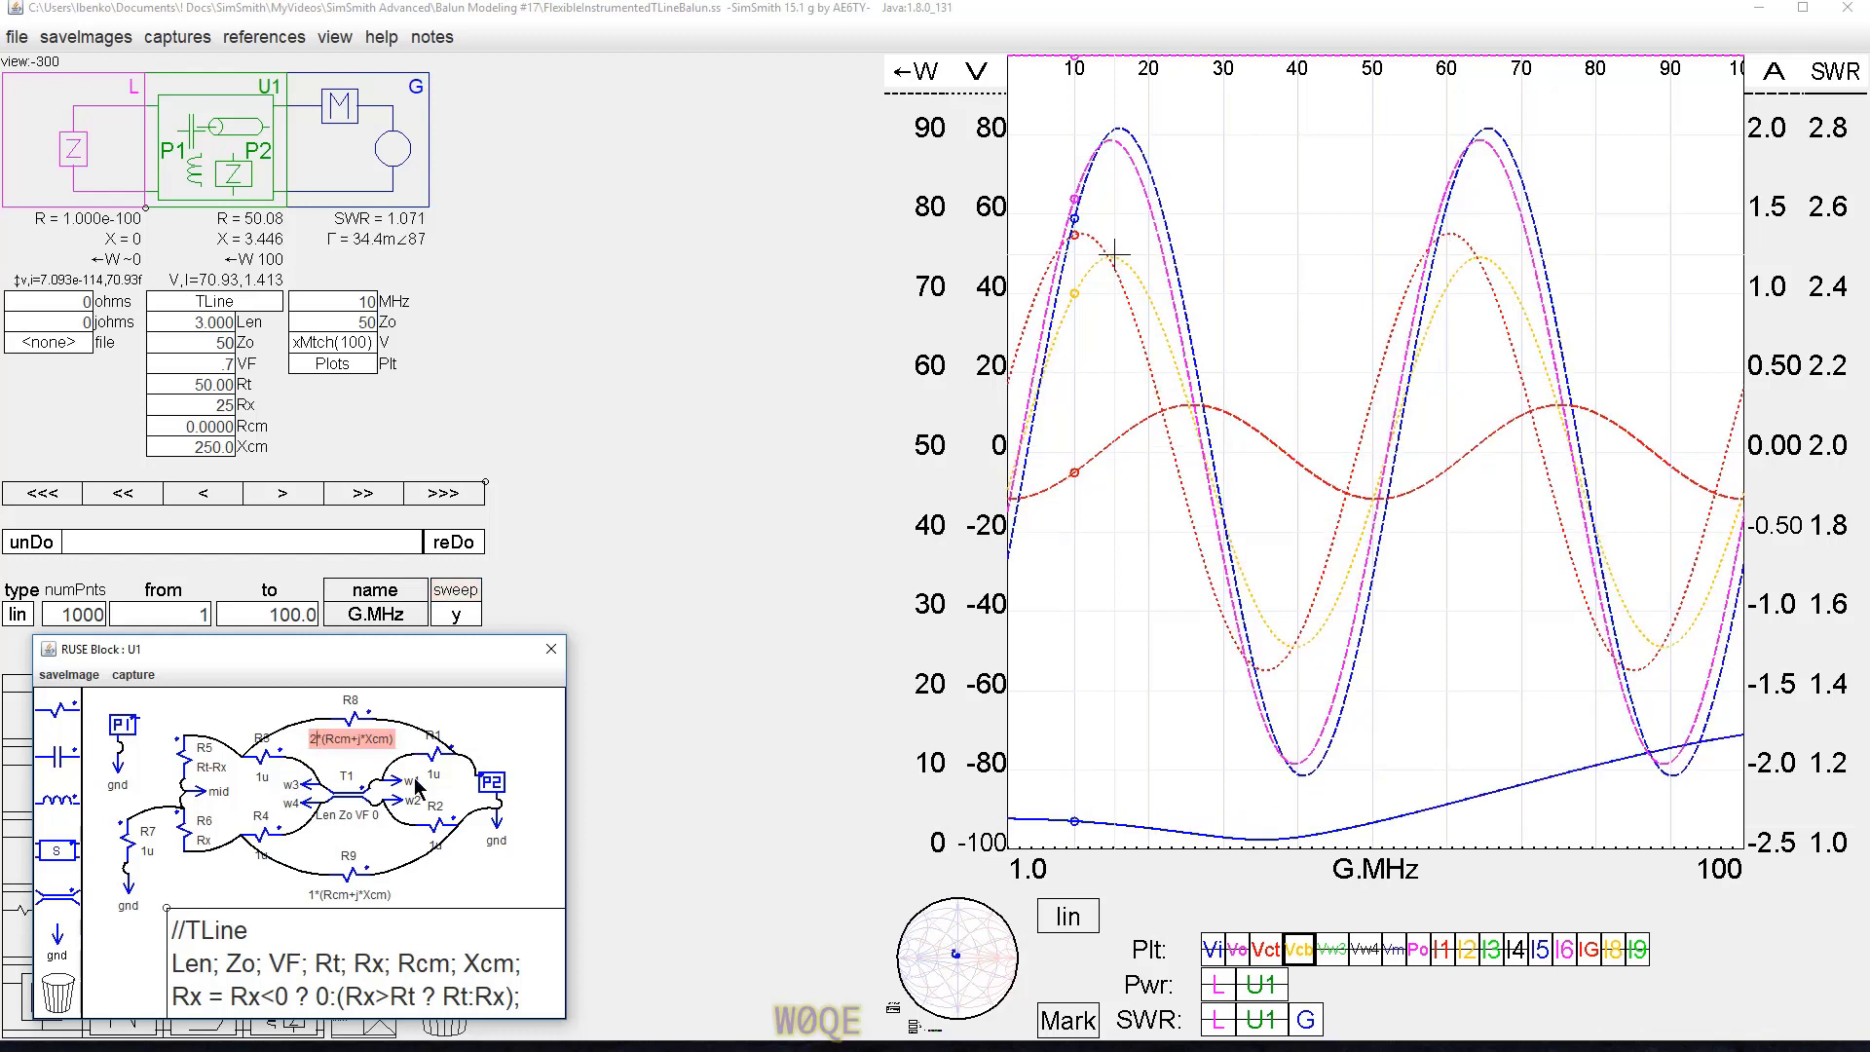
pyautogui.click(309, 893)
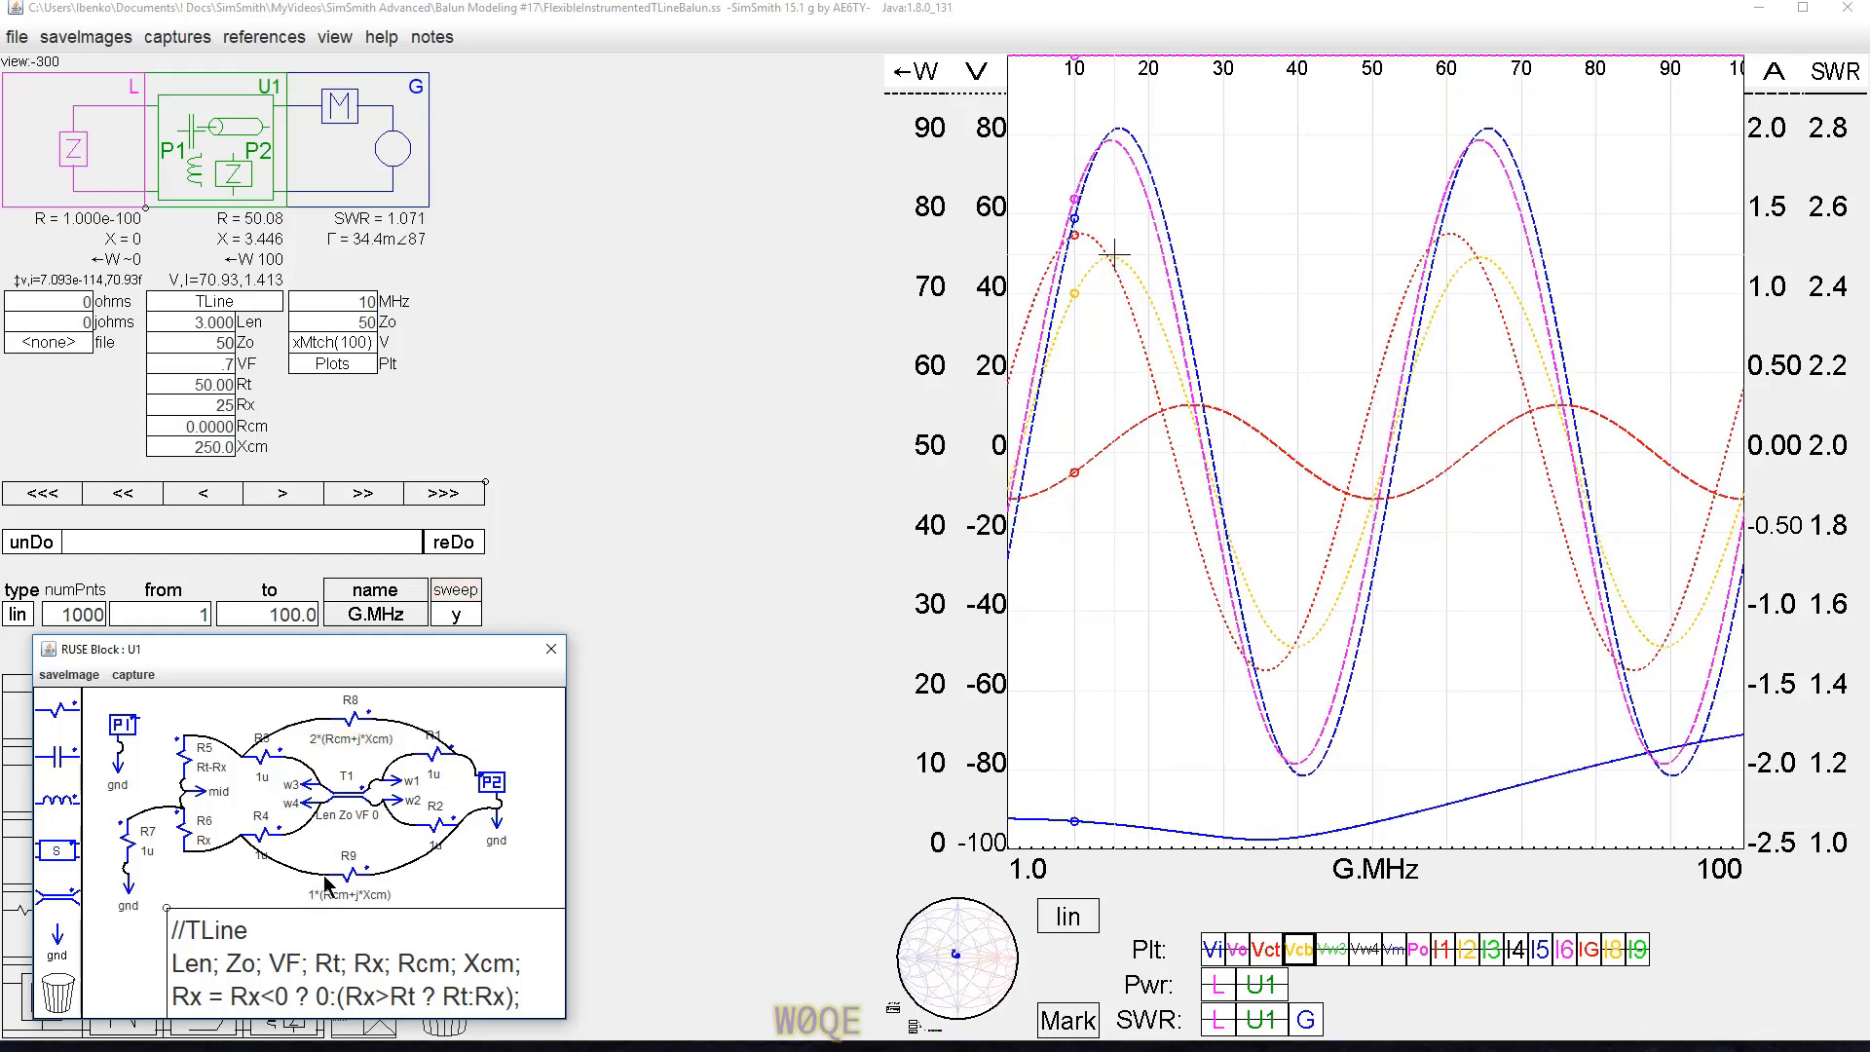
pyautogui.press('Delete')
pyautogui.write('2')
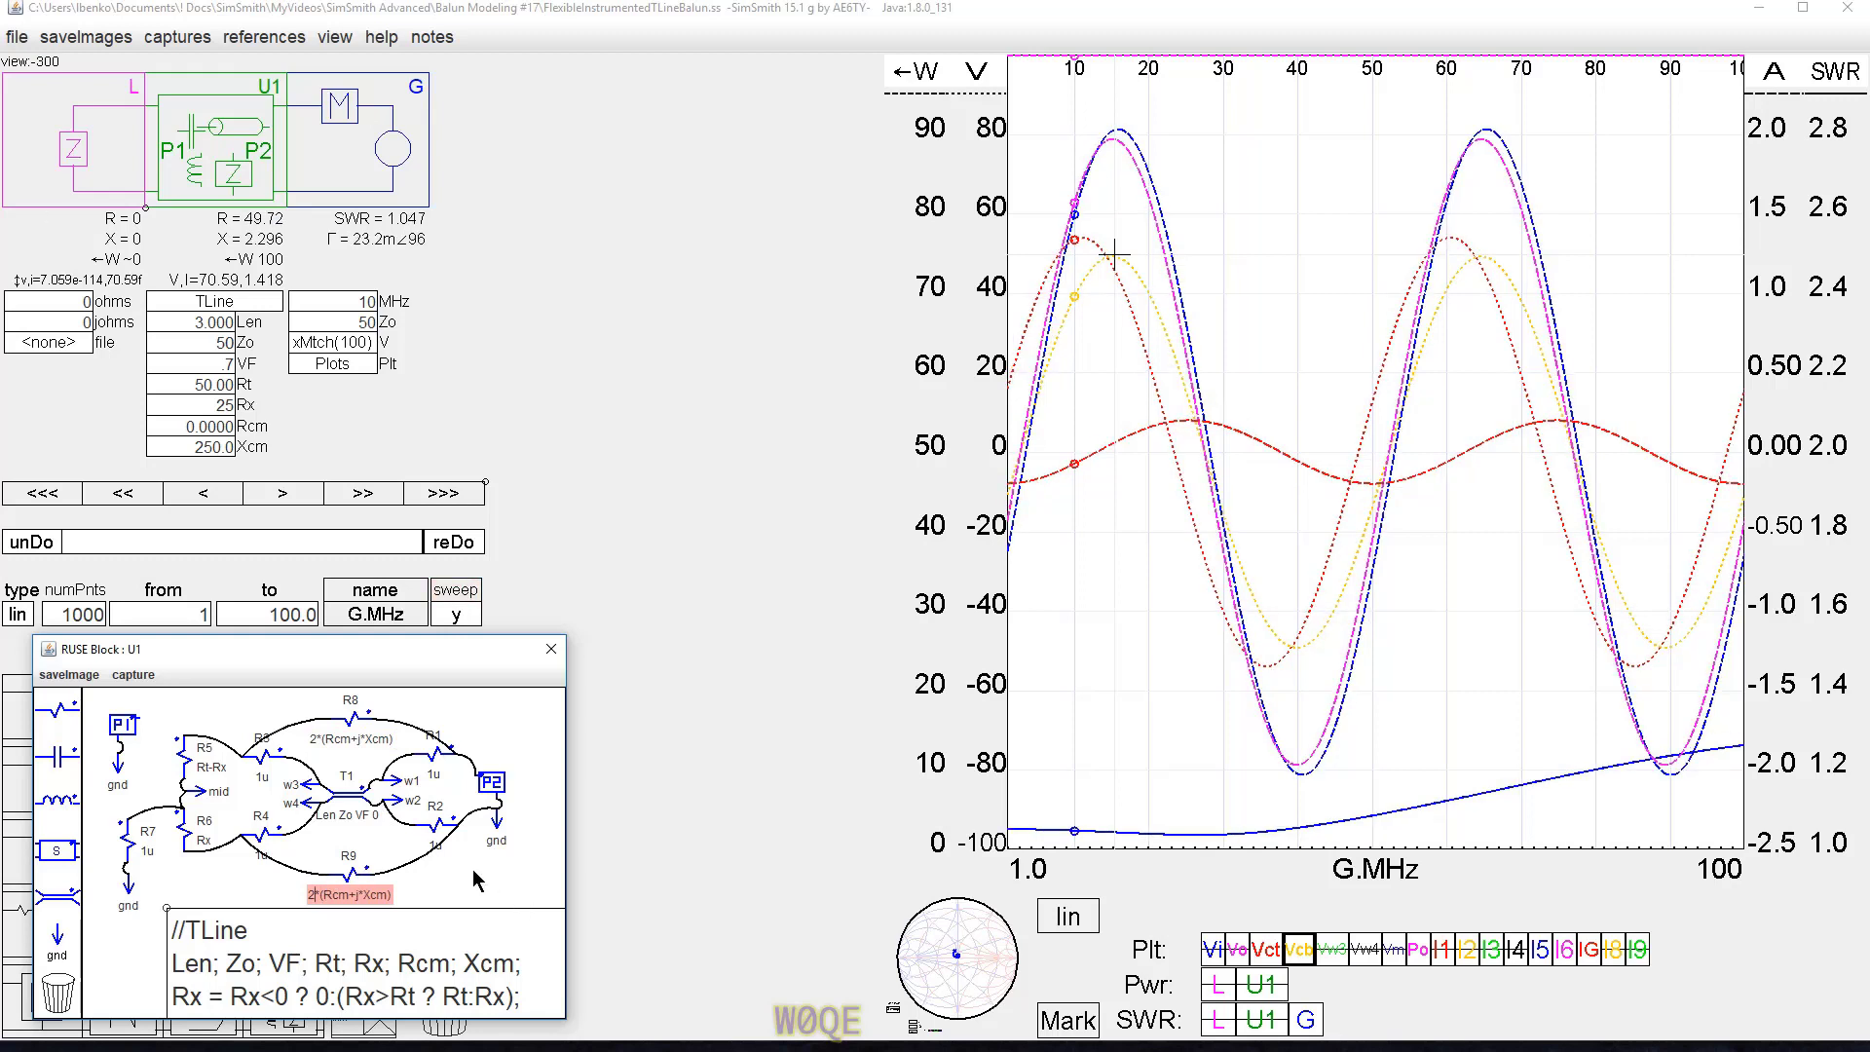
pyautogui.click(477, 862)
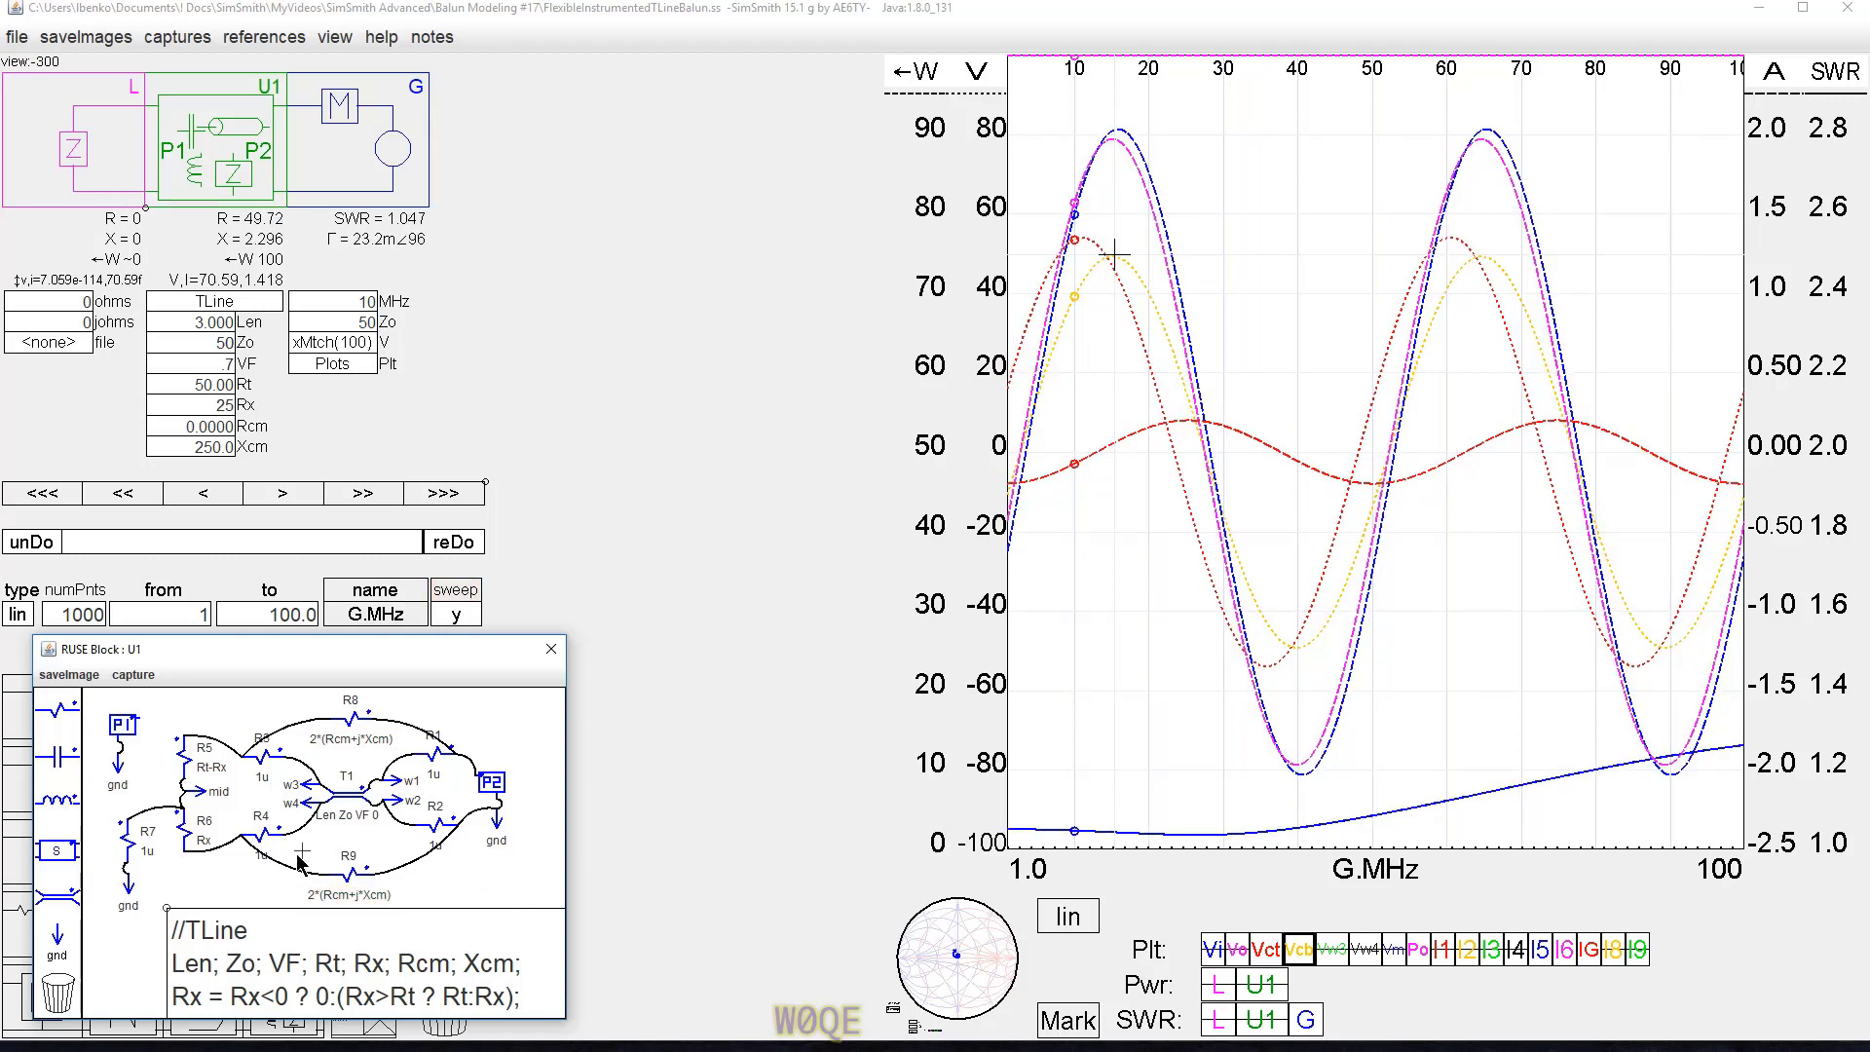
# Change the Rx value from 25 to 0.
pyautogui.click(207, 405)
pyautogui.doubleClick(208, 404)
pyautogui.write('0')
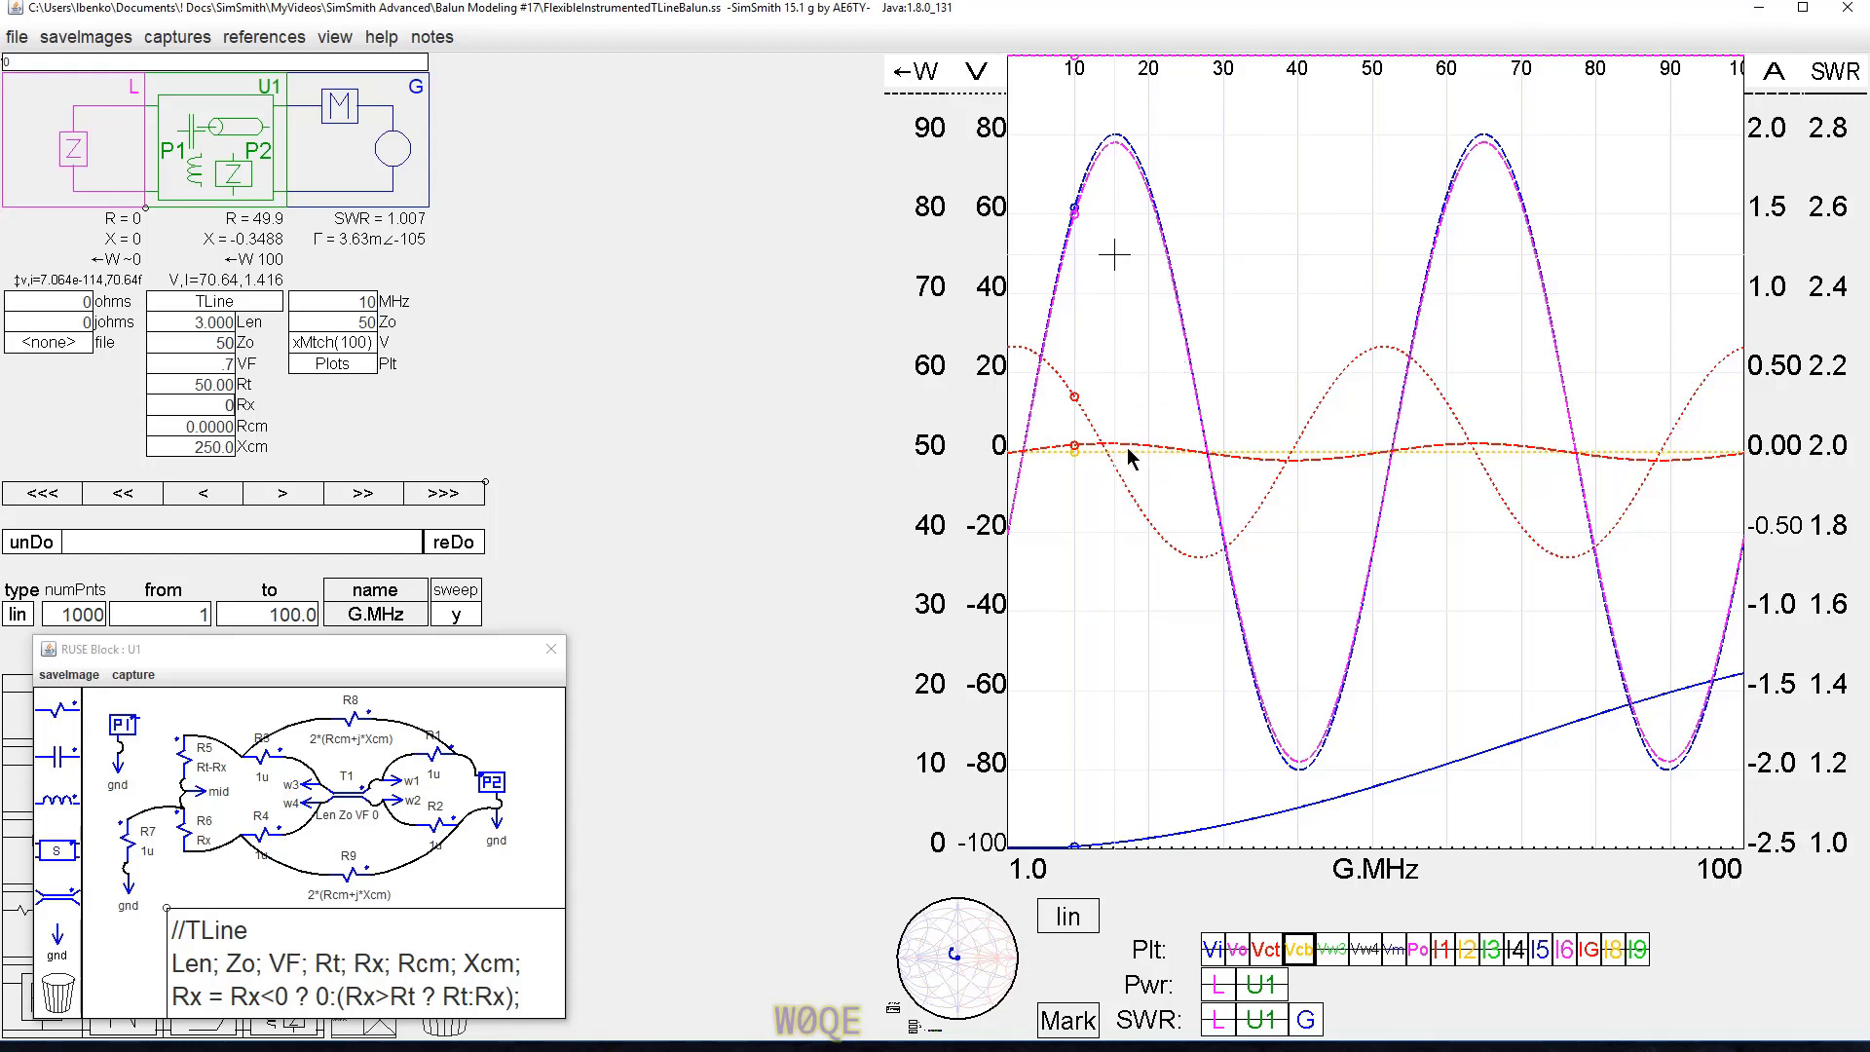
# Read the I5, I6 and IG peaks and Vct, which shows 26.567 near 10 MHz.
pyautogui.click(1115, 139)
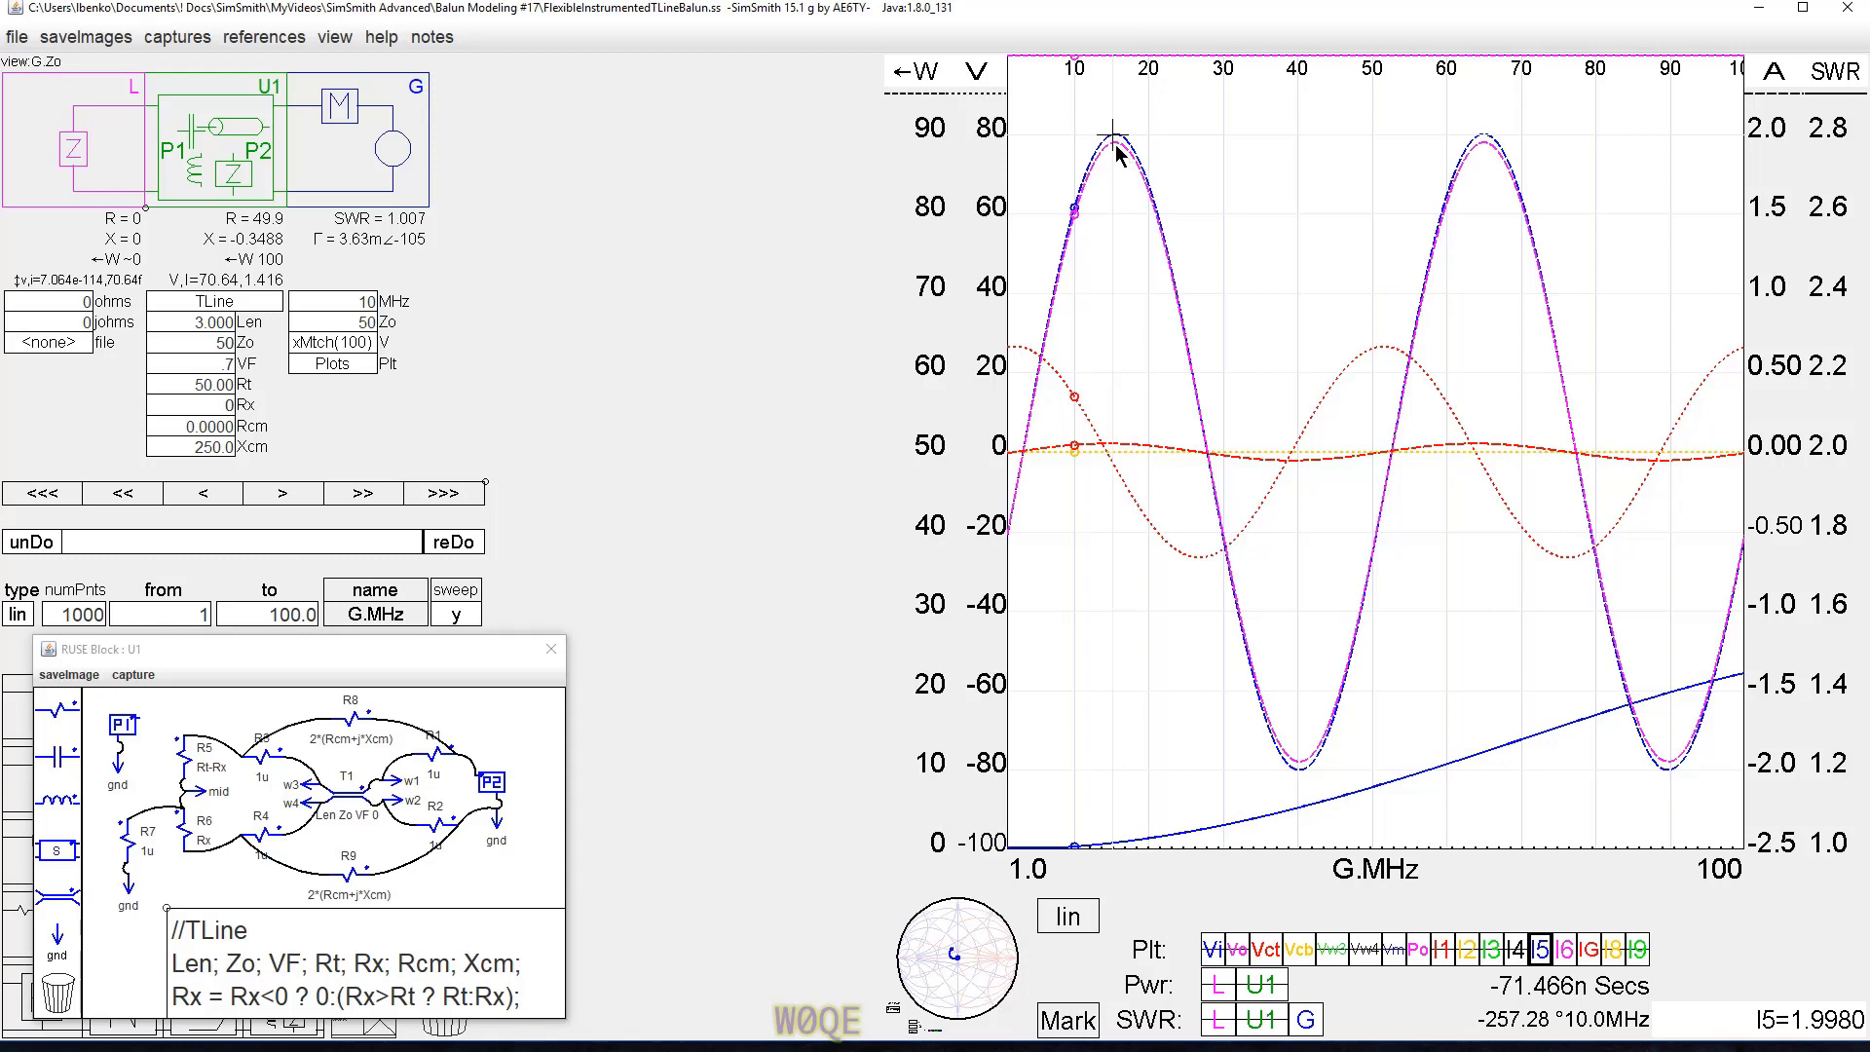
pyautogui.click(1116, 146)
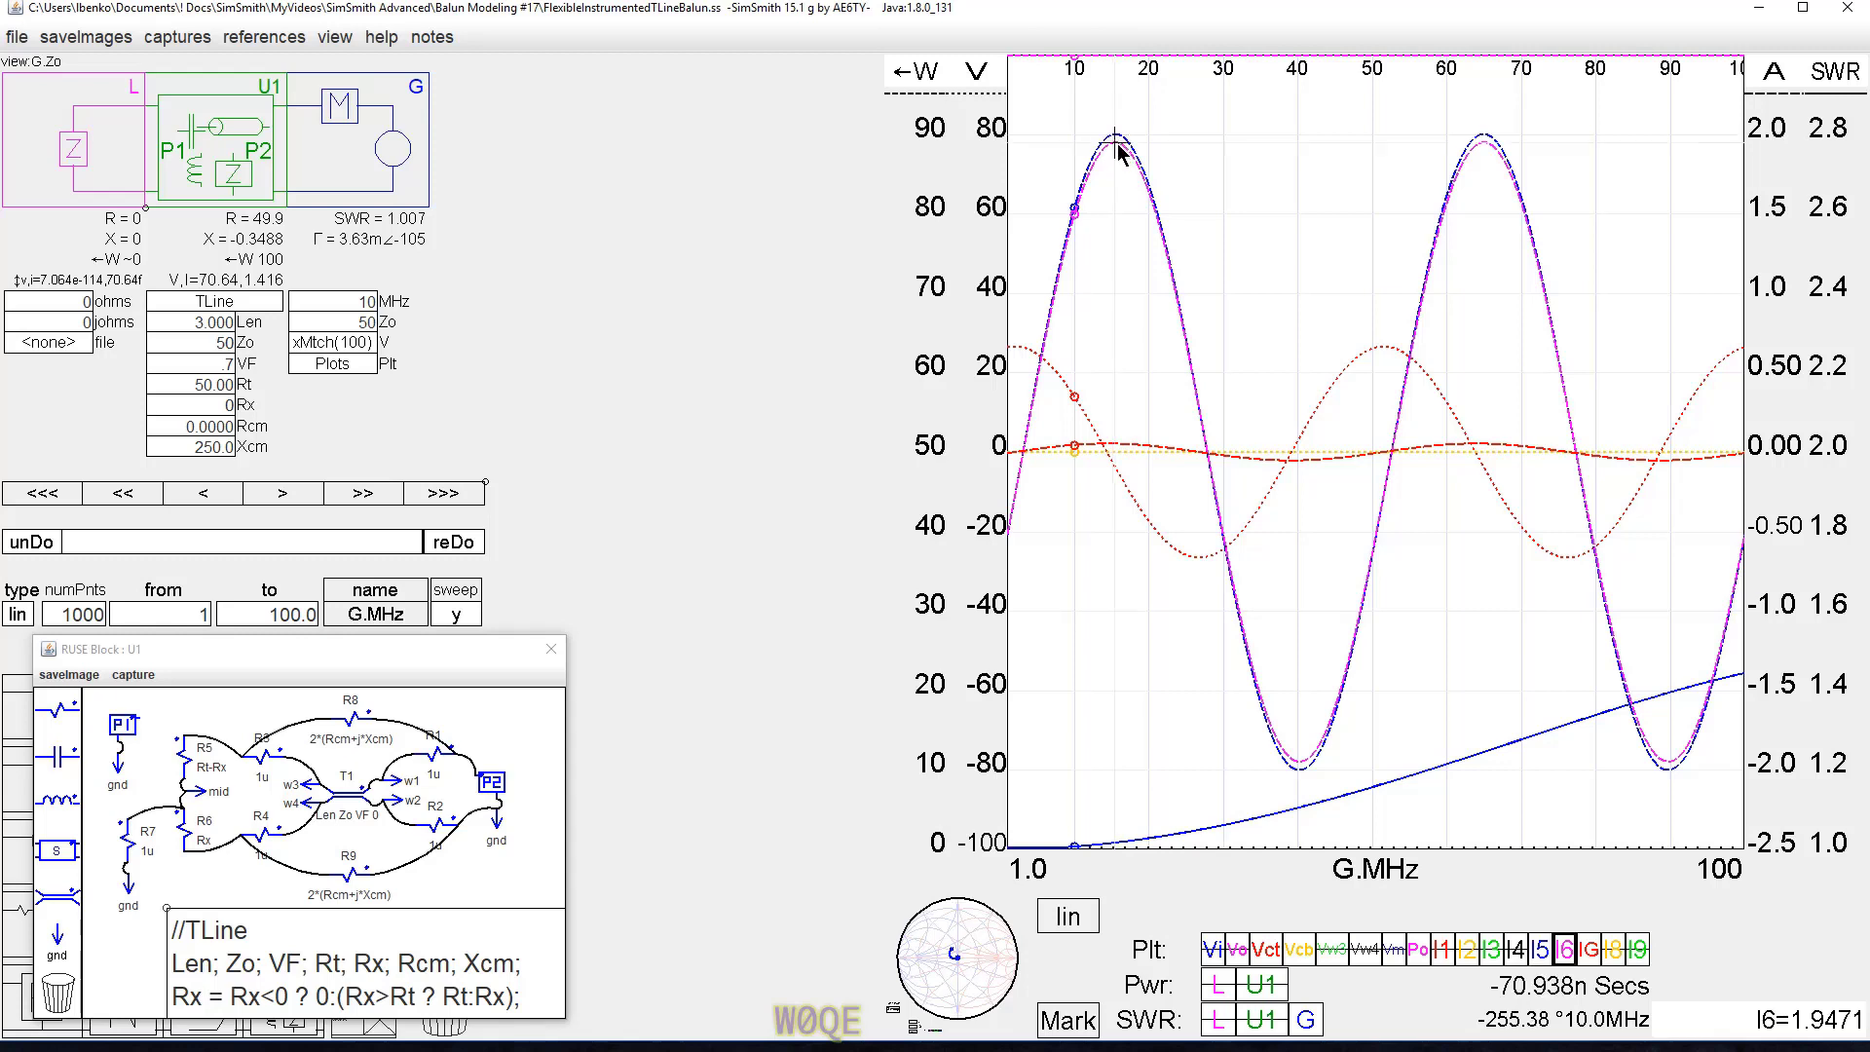
pyautogui.click(1110, 443)
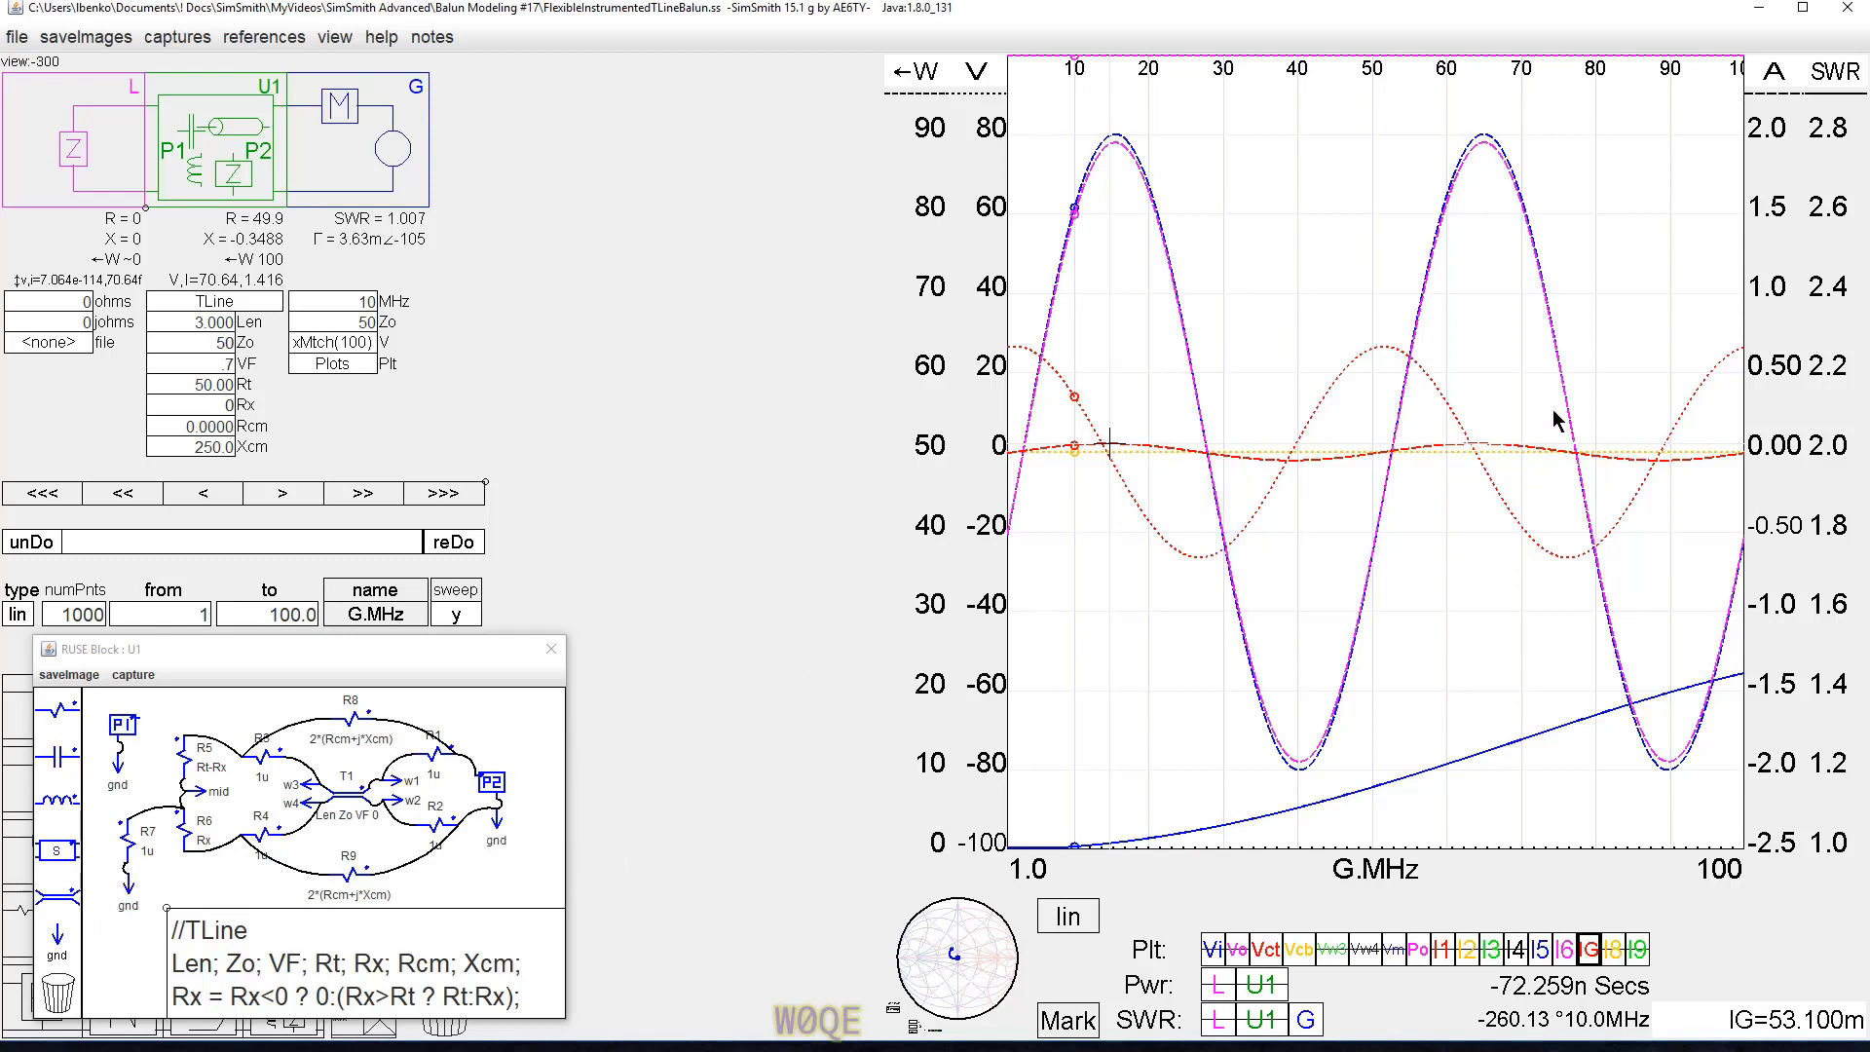
pyautogui.click(1382, 347)
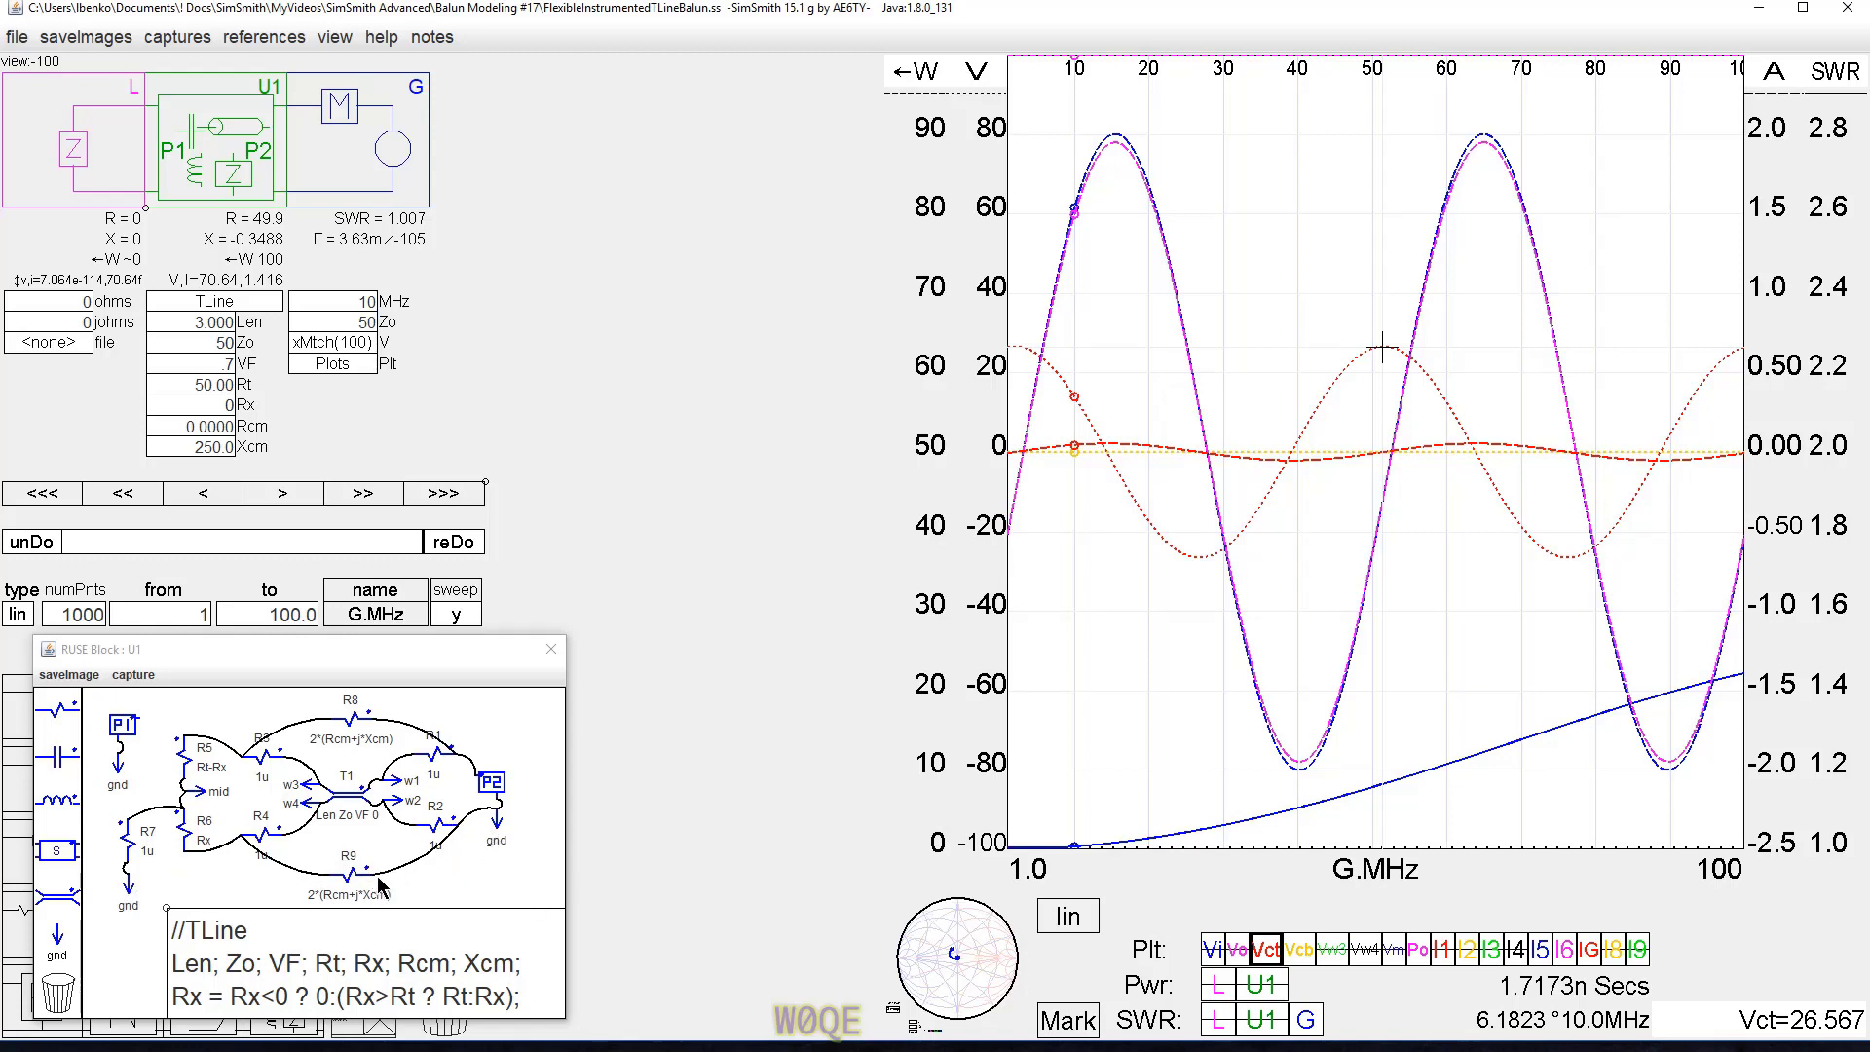
# Pull the wire end off R9's right terminal so R9 no longer connects to R2.
pyautogui.moveTo(379, 881); pyautogui.dragTo(443, 894)
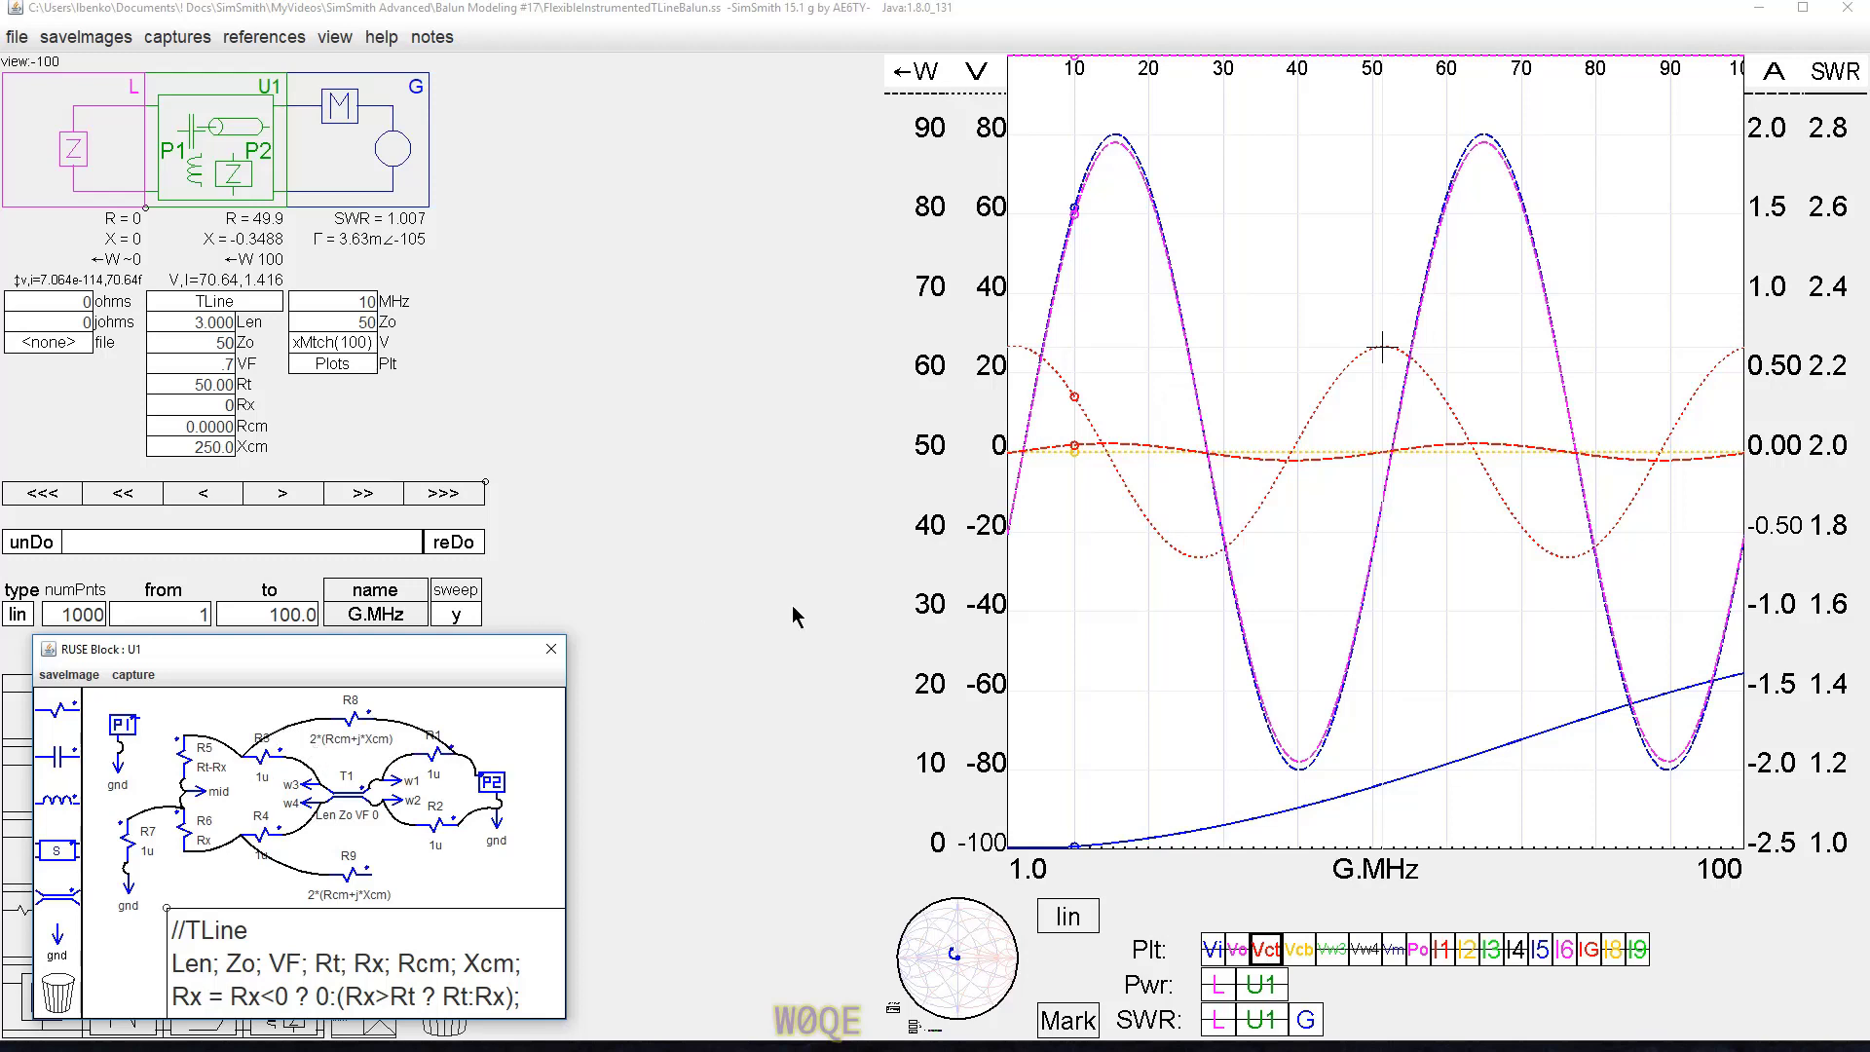
# Change R8's impedance to 1*(Rcm+j*Xcm).
pyautogui.press('Delete')
pyautogui.write('1')
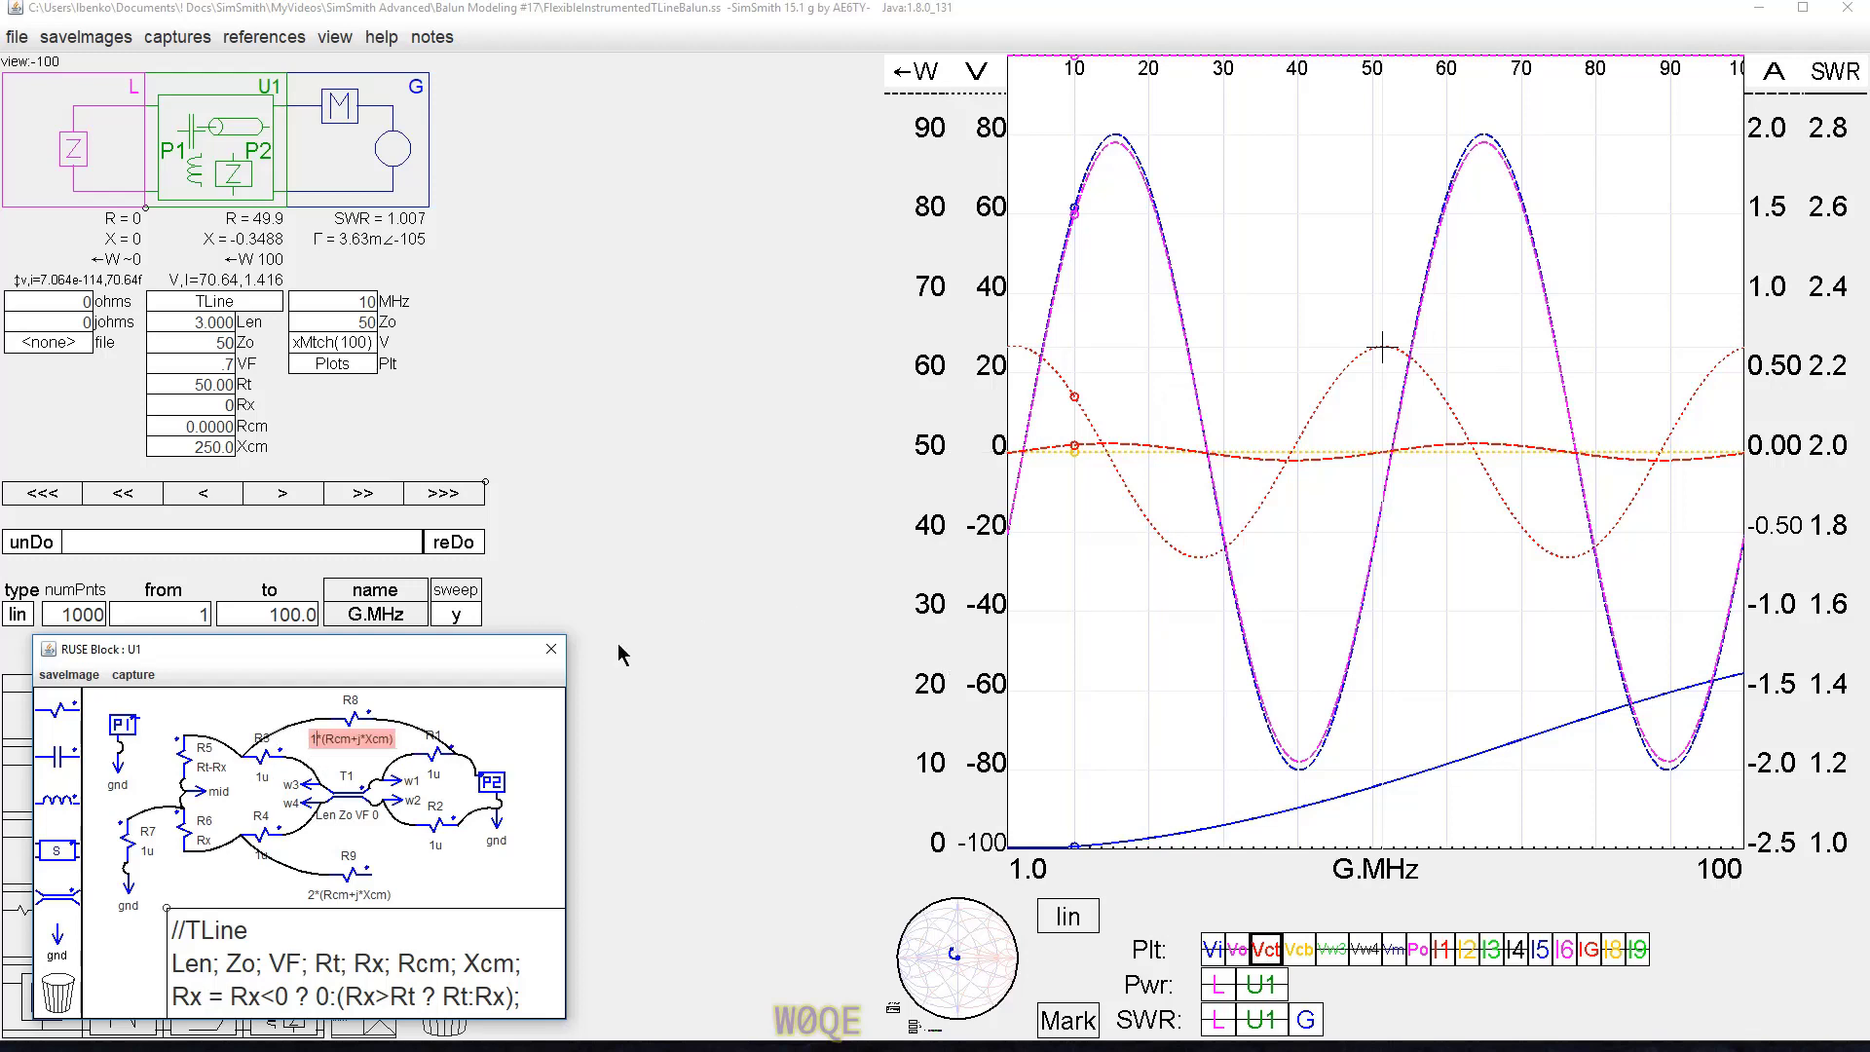
pyautogui.click(490, 737)
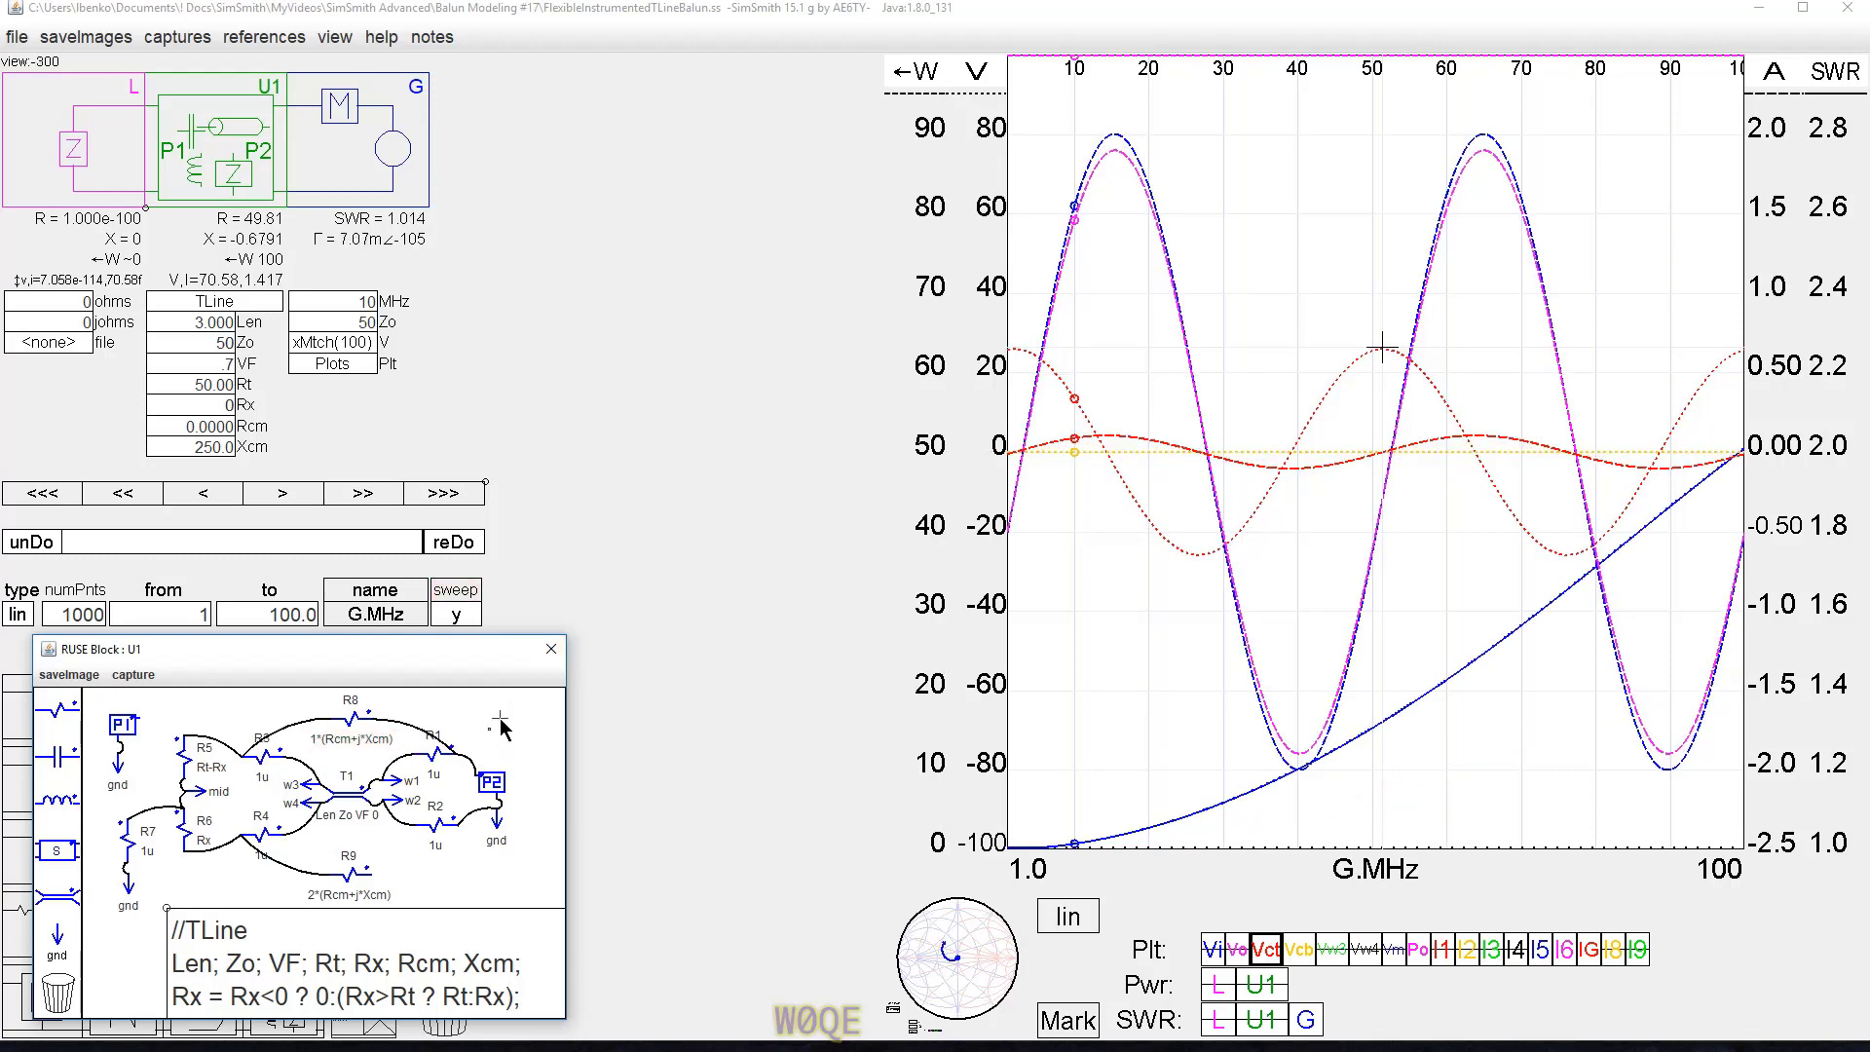
# Read the IG, I5, I6 and Vct values after the change.
pyautogui.click(1110, 443)
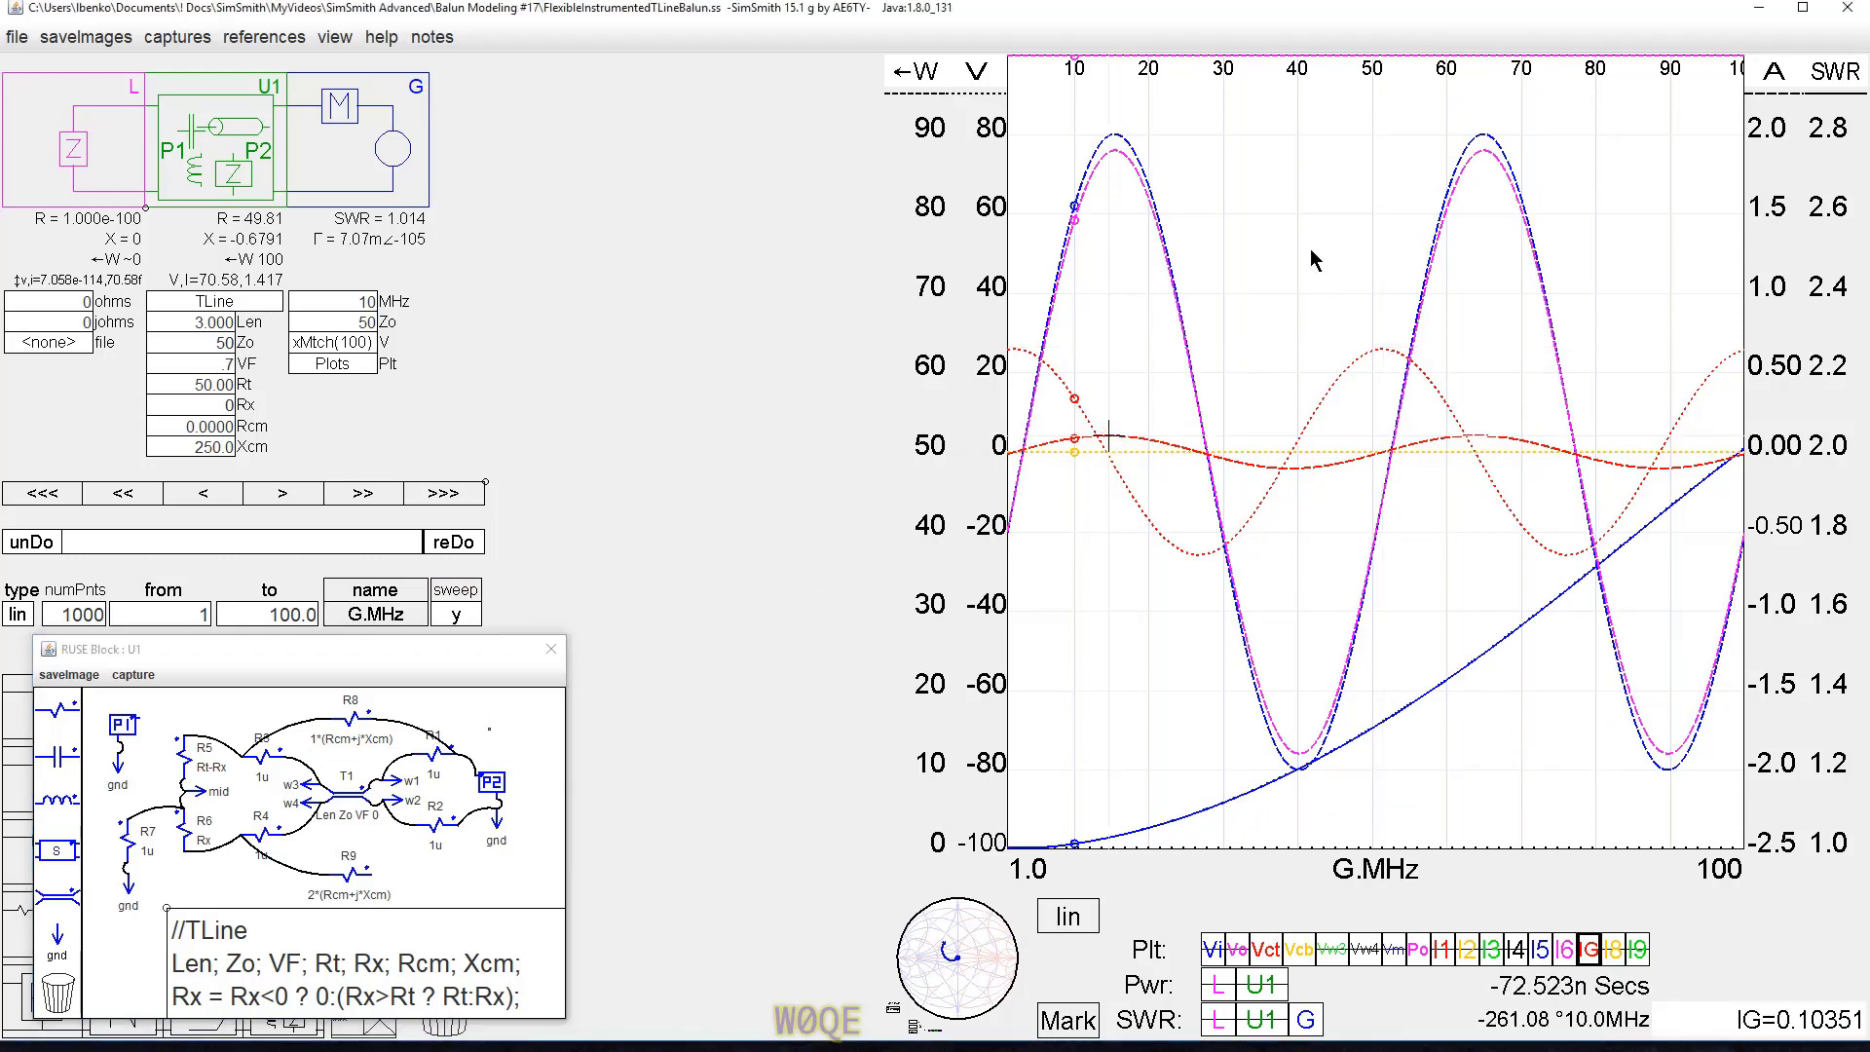
pyautogui.click(1113, 136)
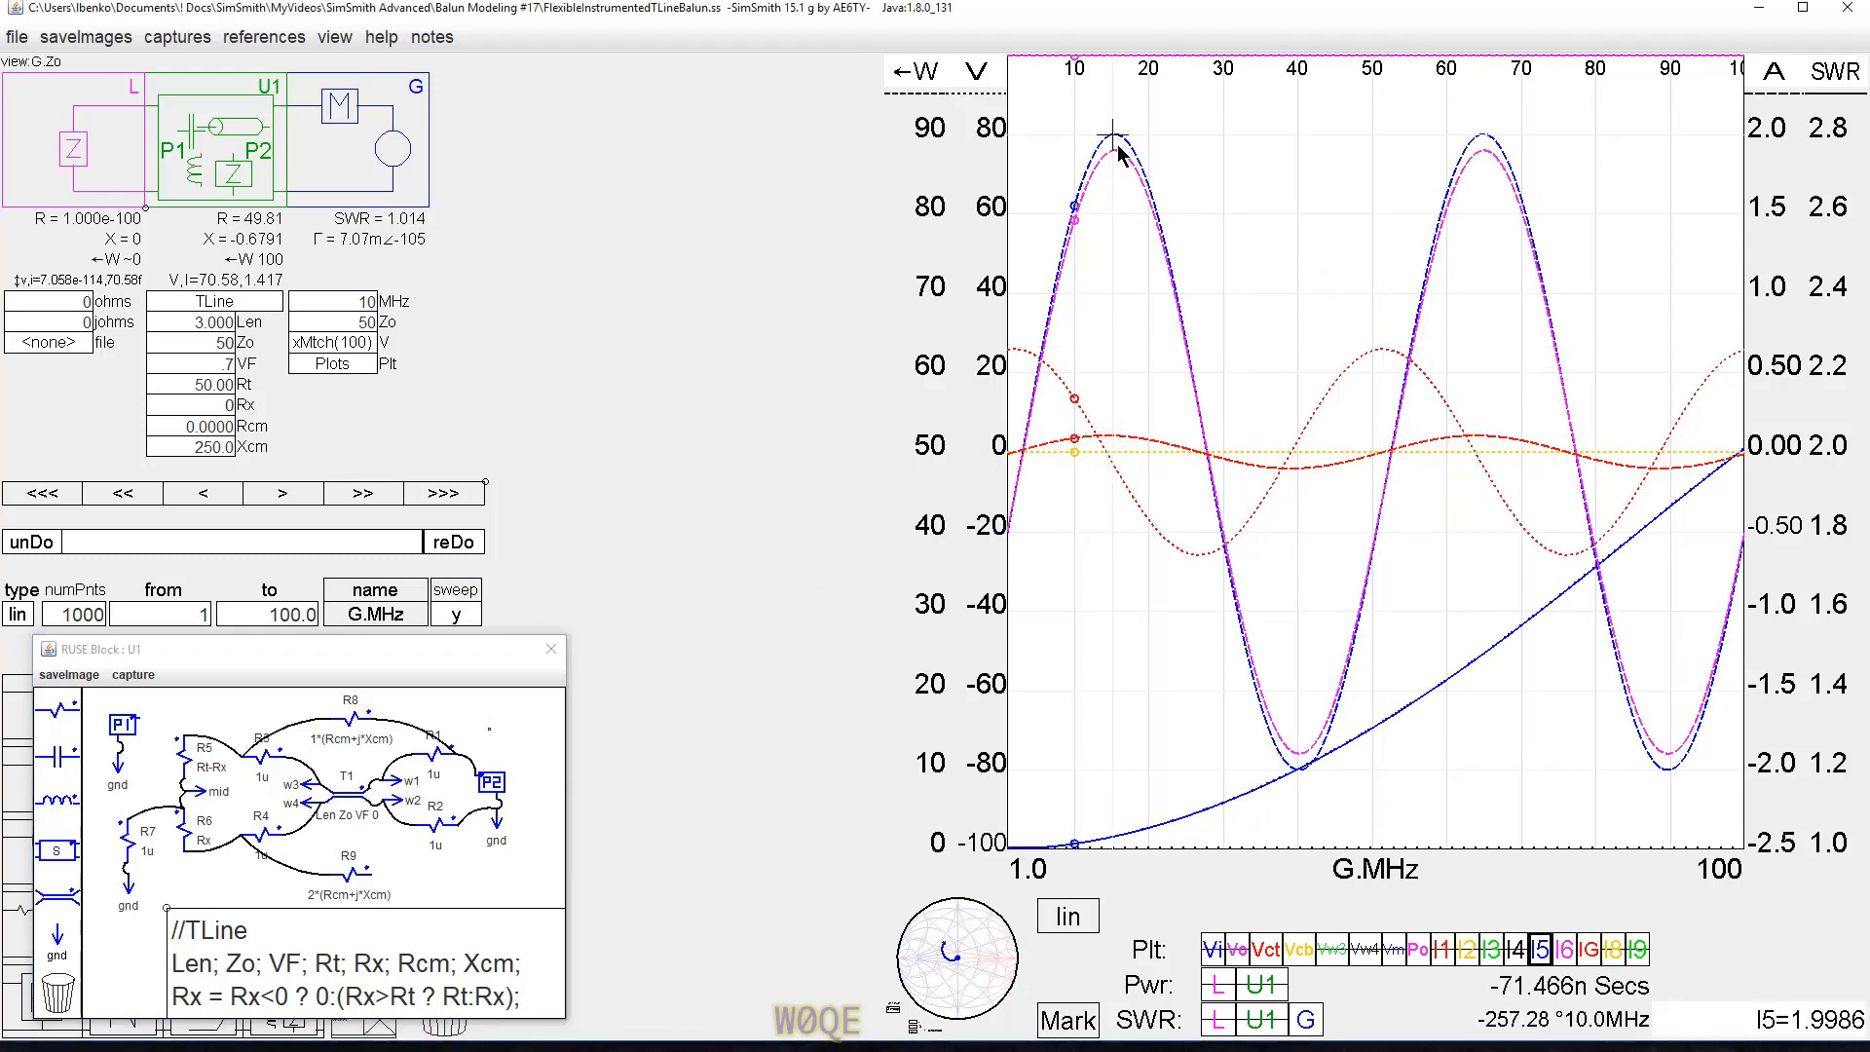
pyautogui.press('Right')
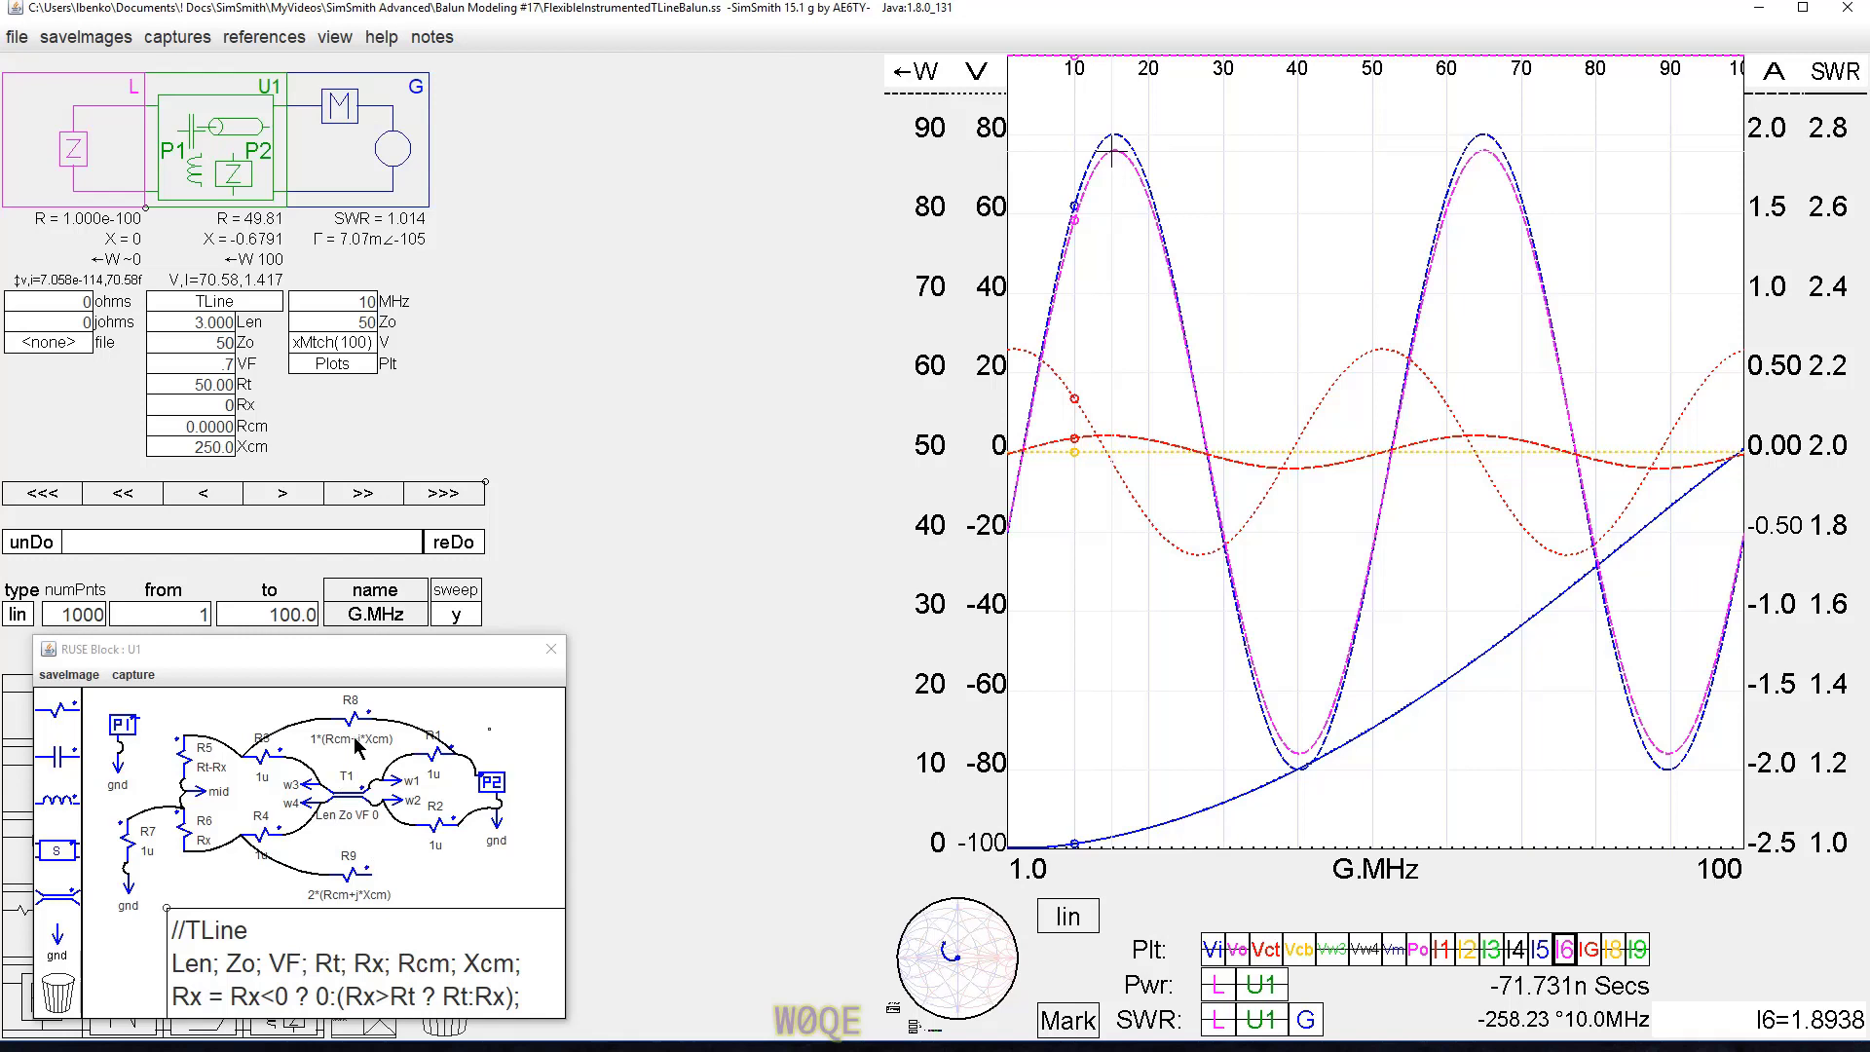
pyautogui.click(1382, 350)
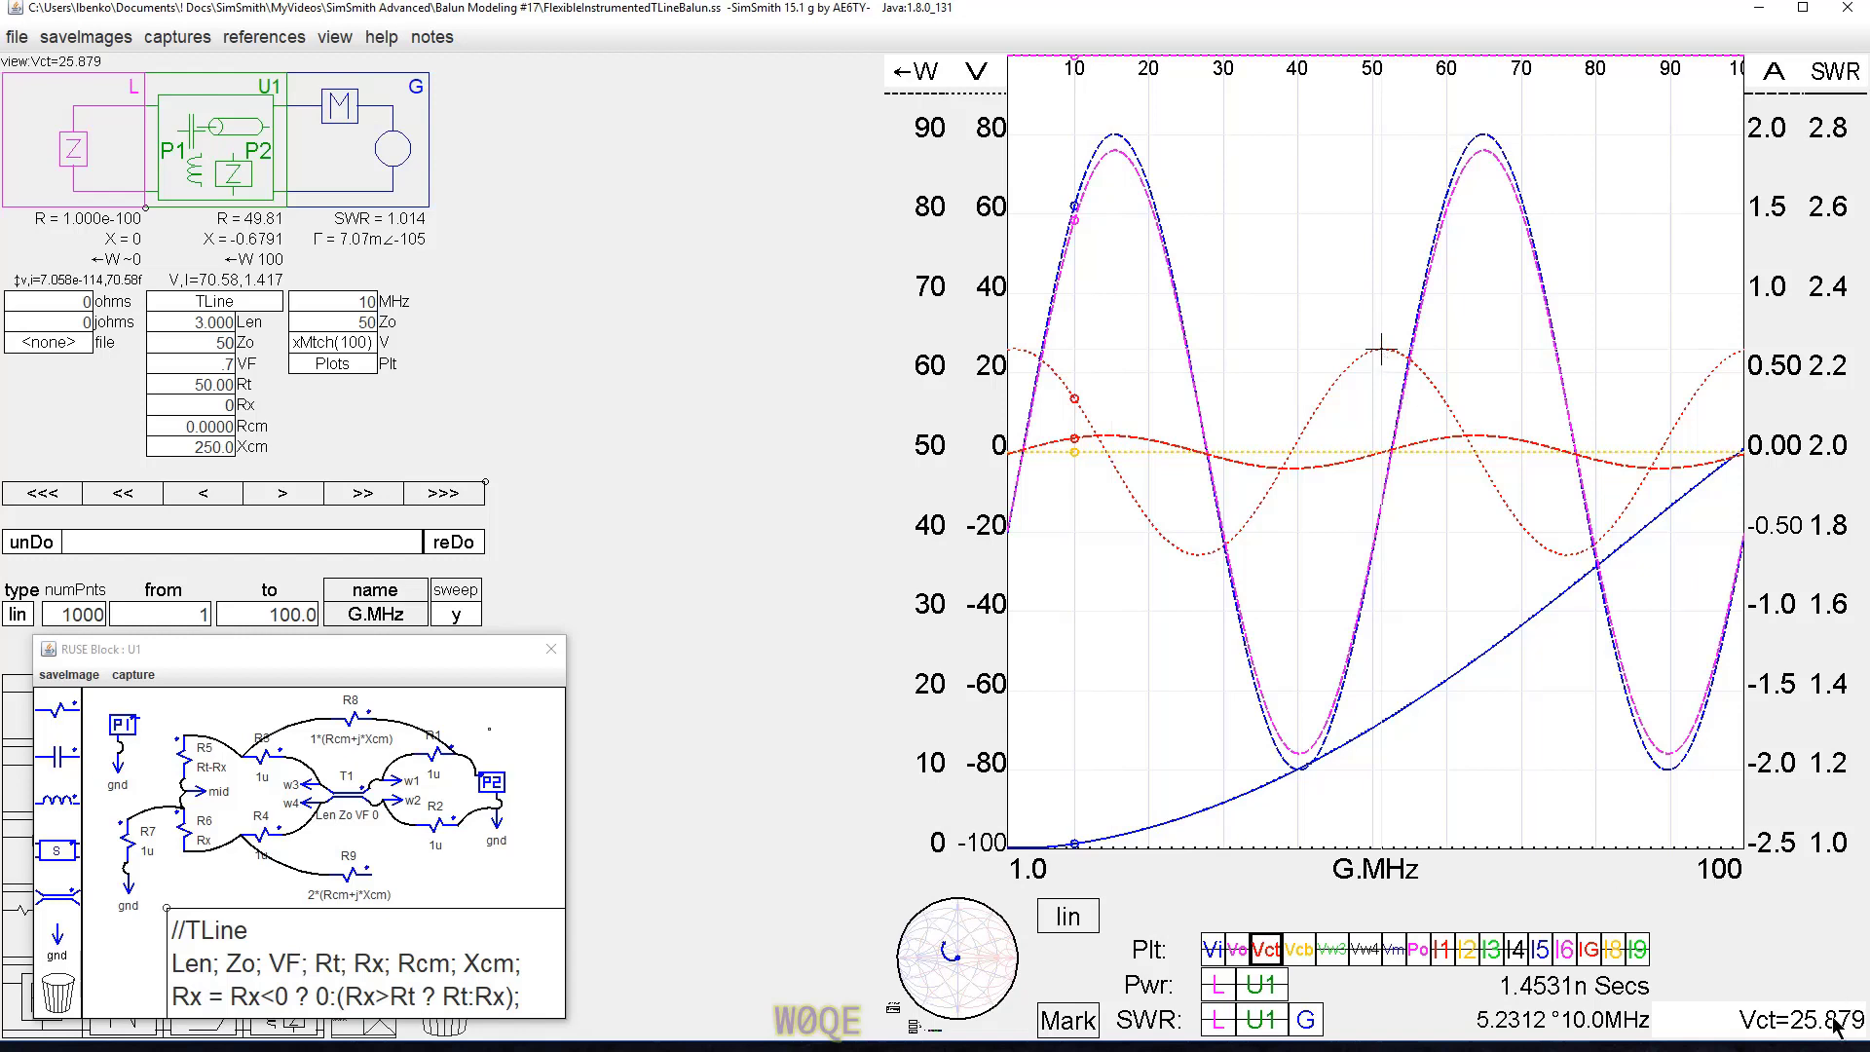
# Wire R9 to R2's right terminal and R8 to R1, bringing SWR to 1.
pyautogui.click(372, 876)
pyautogui.moveTo(372, 882); pyautogui.dragTo(458, 832)
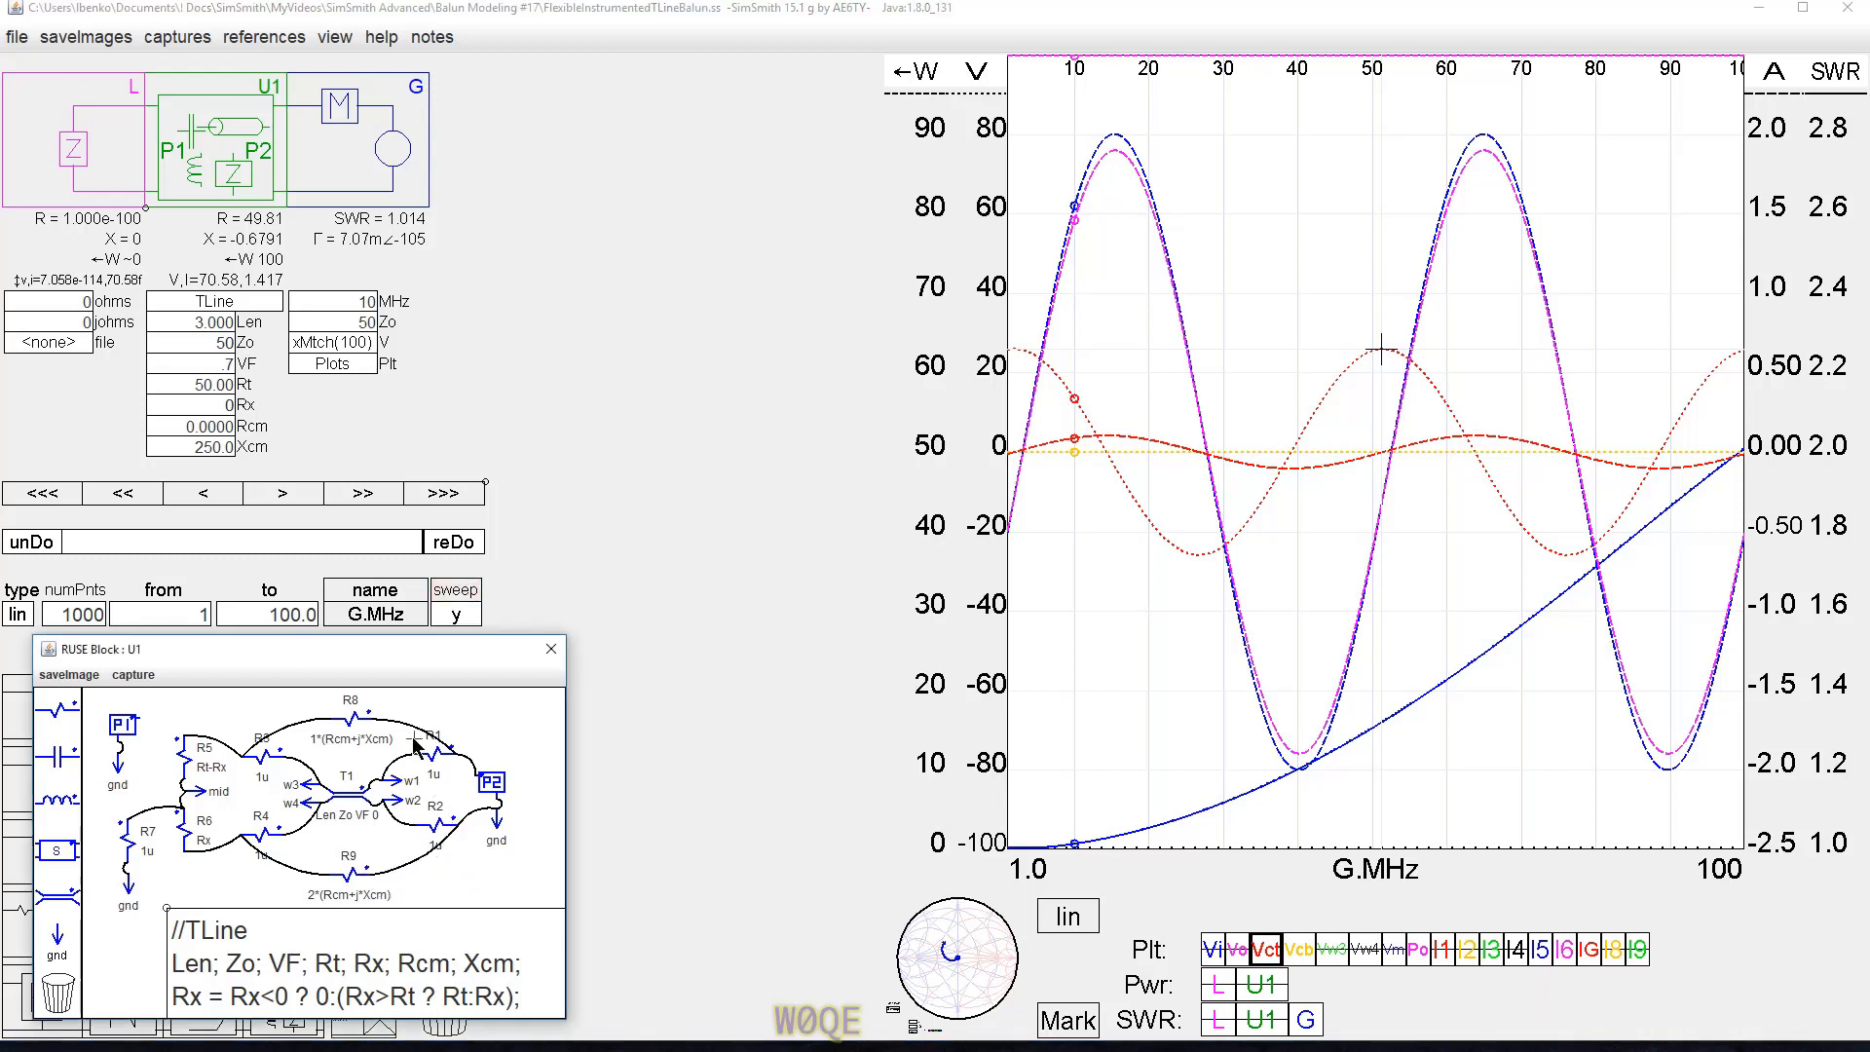
pyautogui.moveTo(378, 721); pyautogui.dragTo(411, 746)
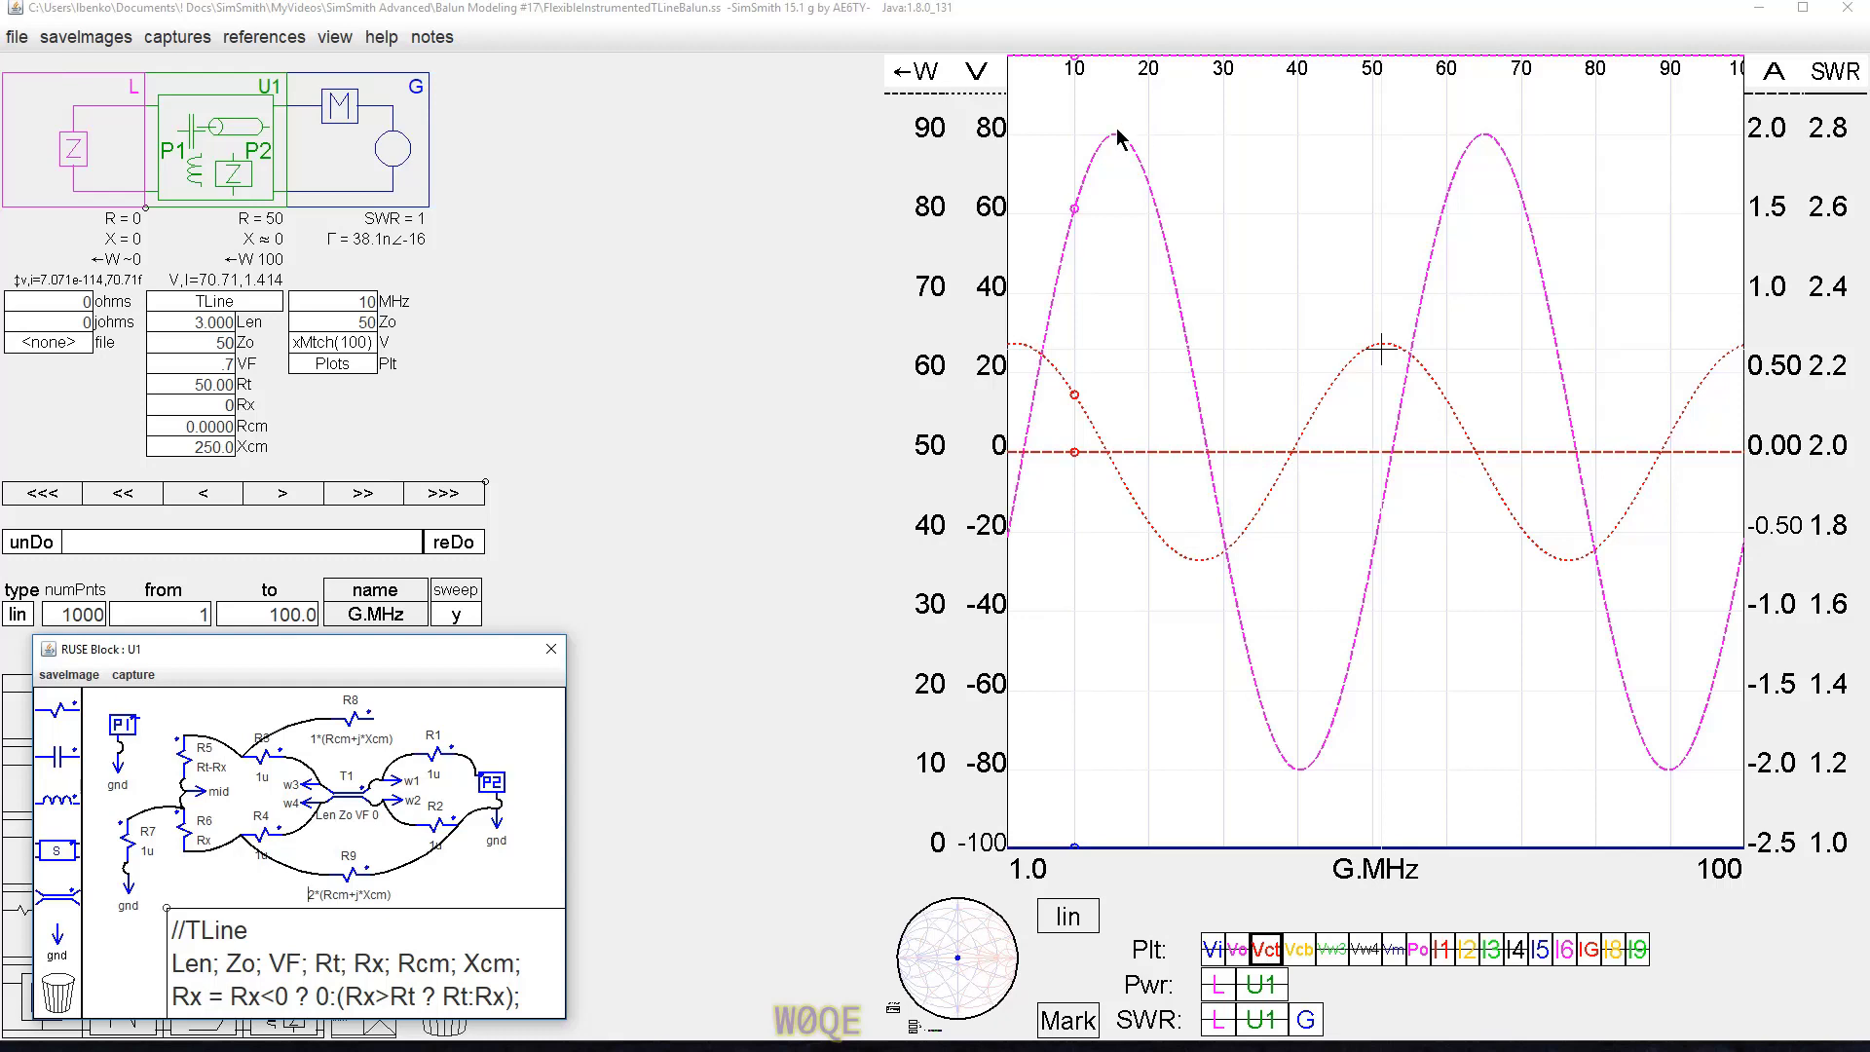
# Pin the marker on the Vct peak, then delete R8's wire to R1, giving SWR 1.014.
pyautogui.click(1565, 952)
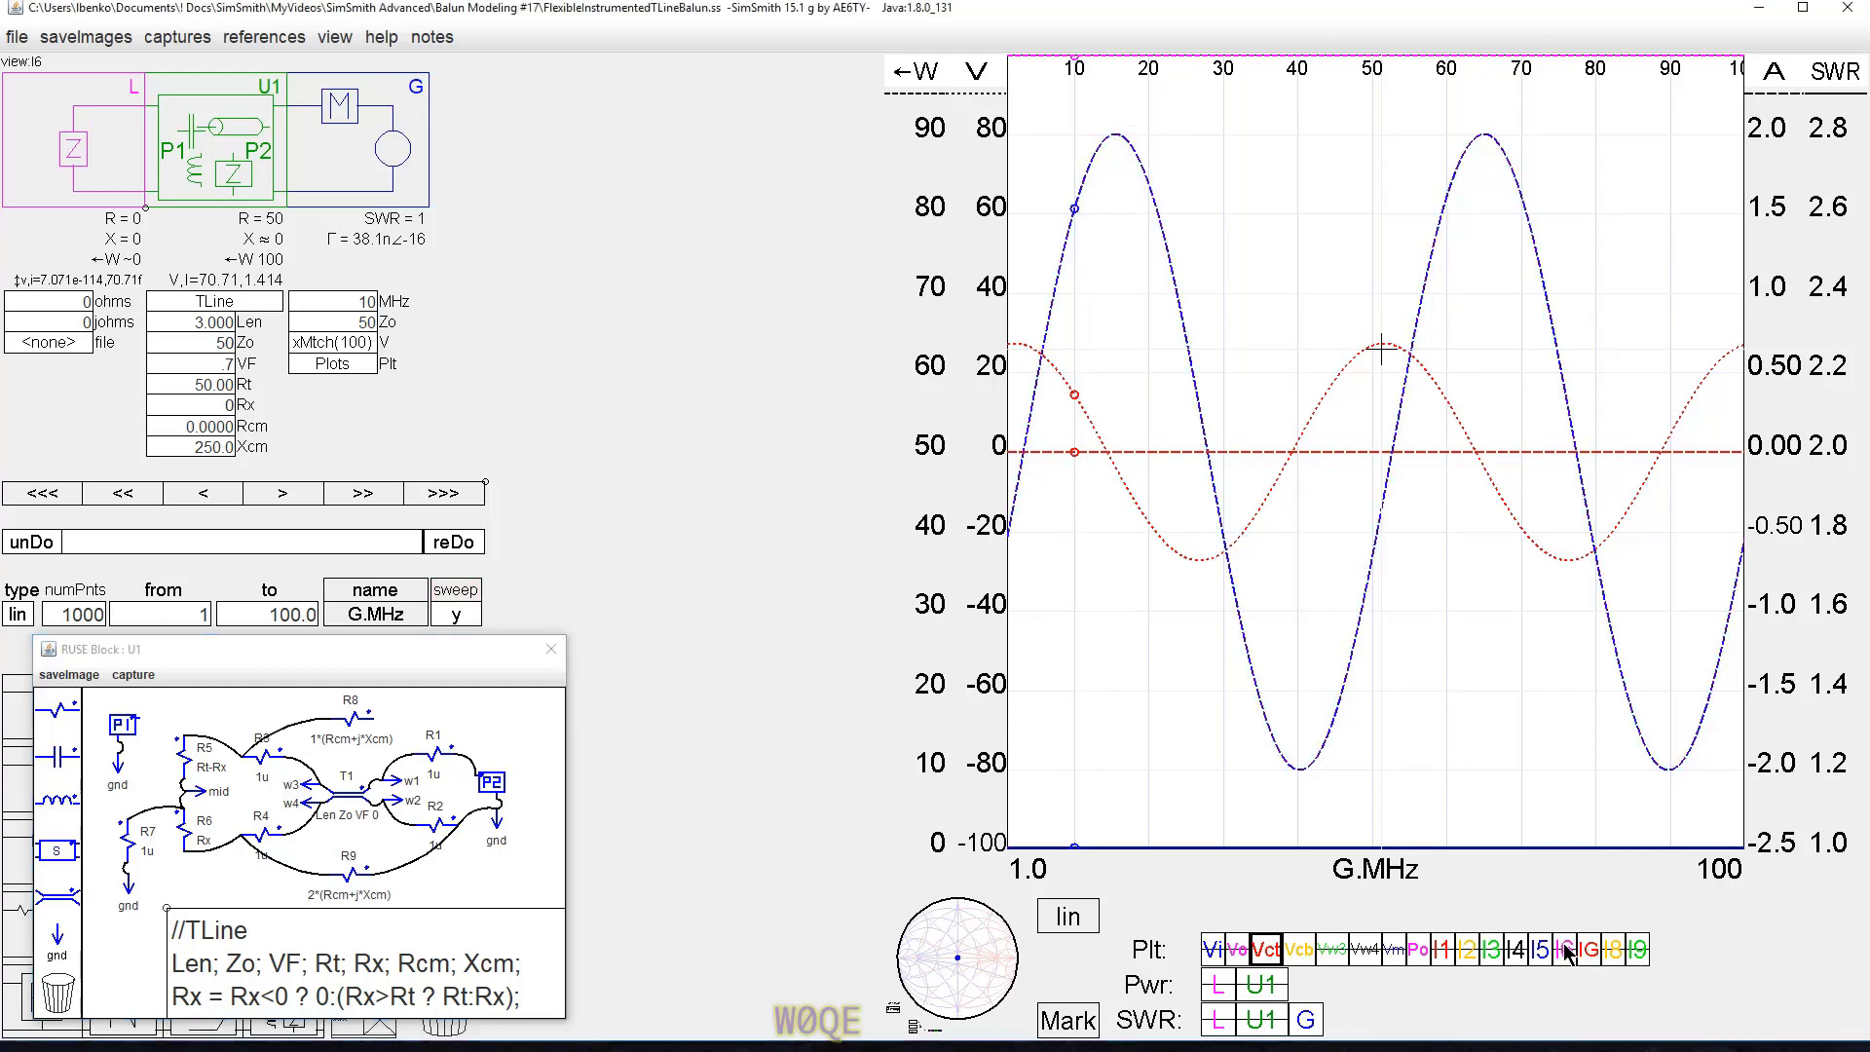
pyautogui.click(1381, 345)
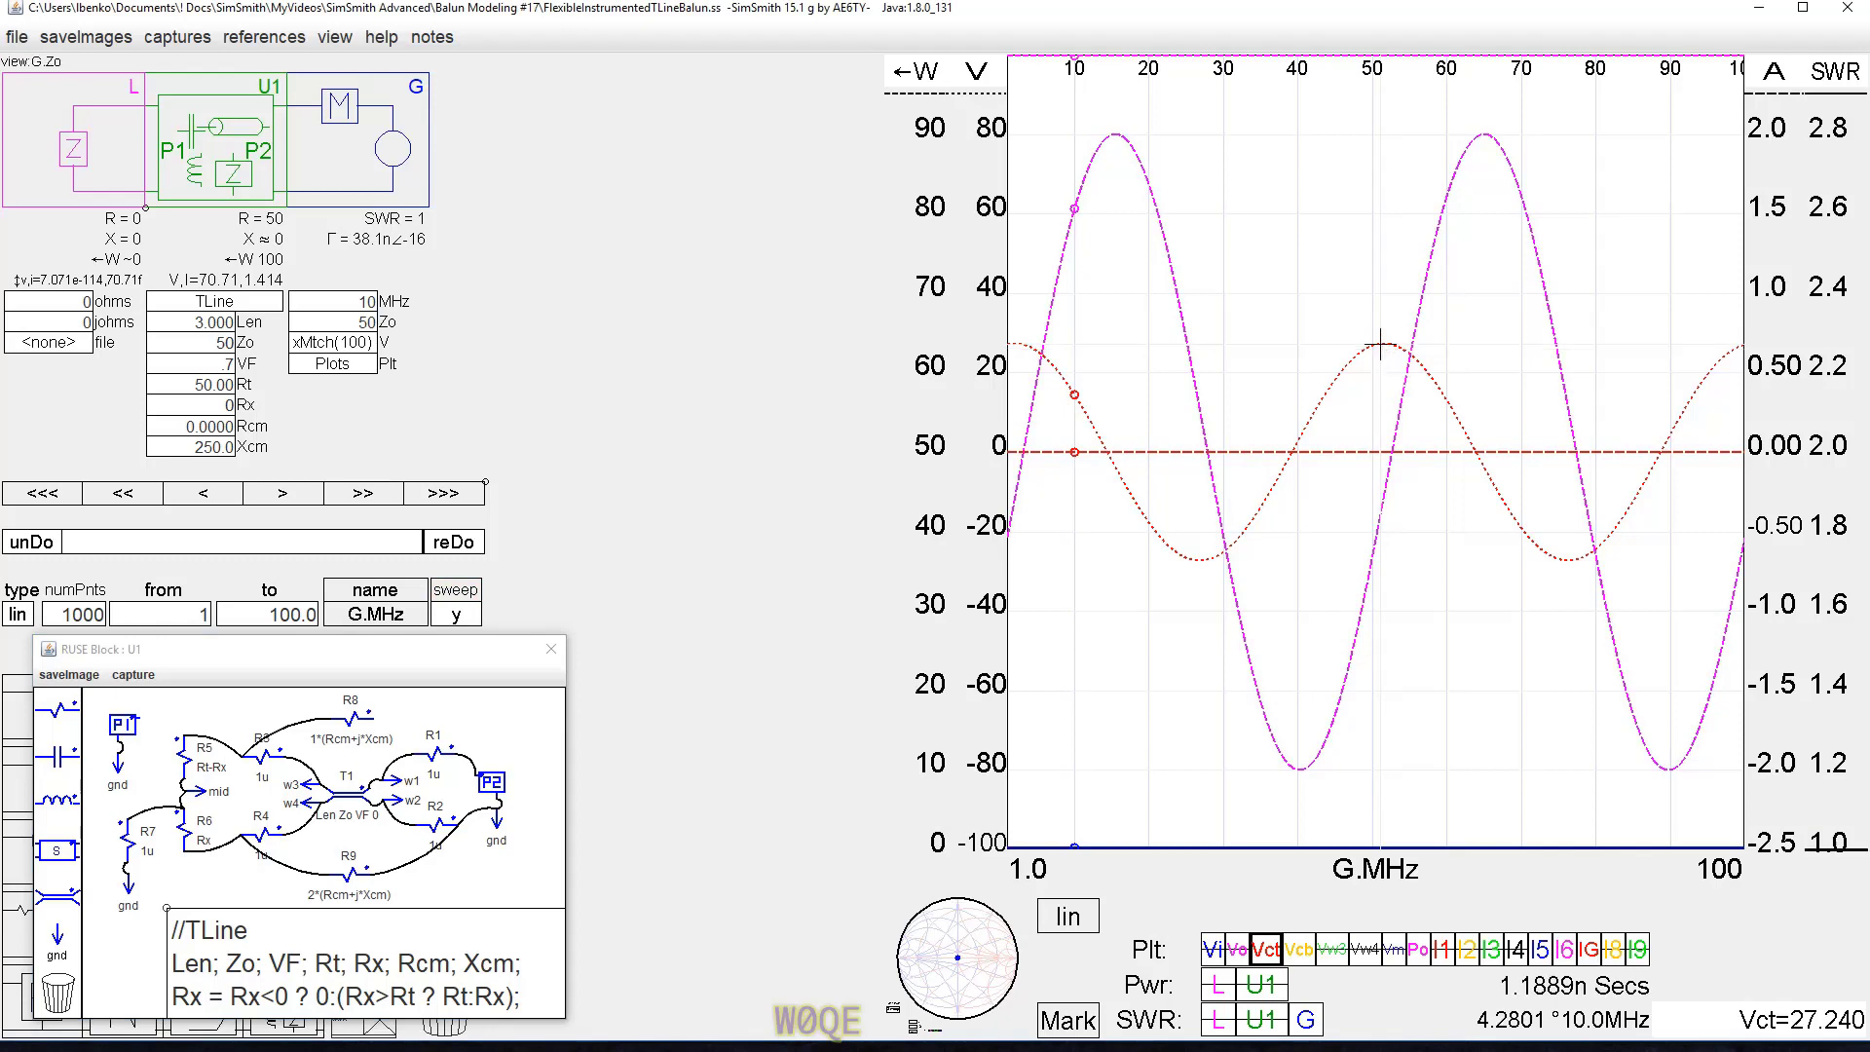
pyautogui.click(1383, 343)
pyautogui.click(1382, 345)
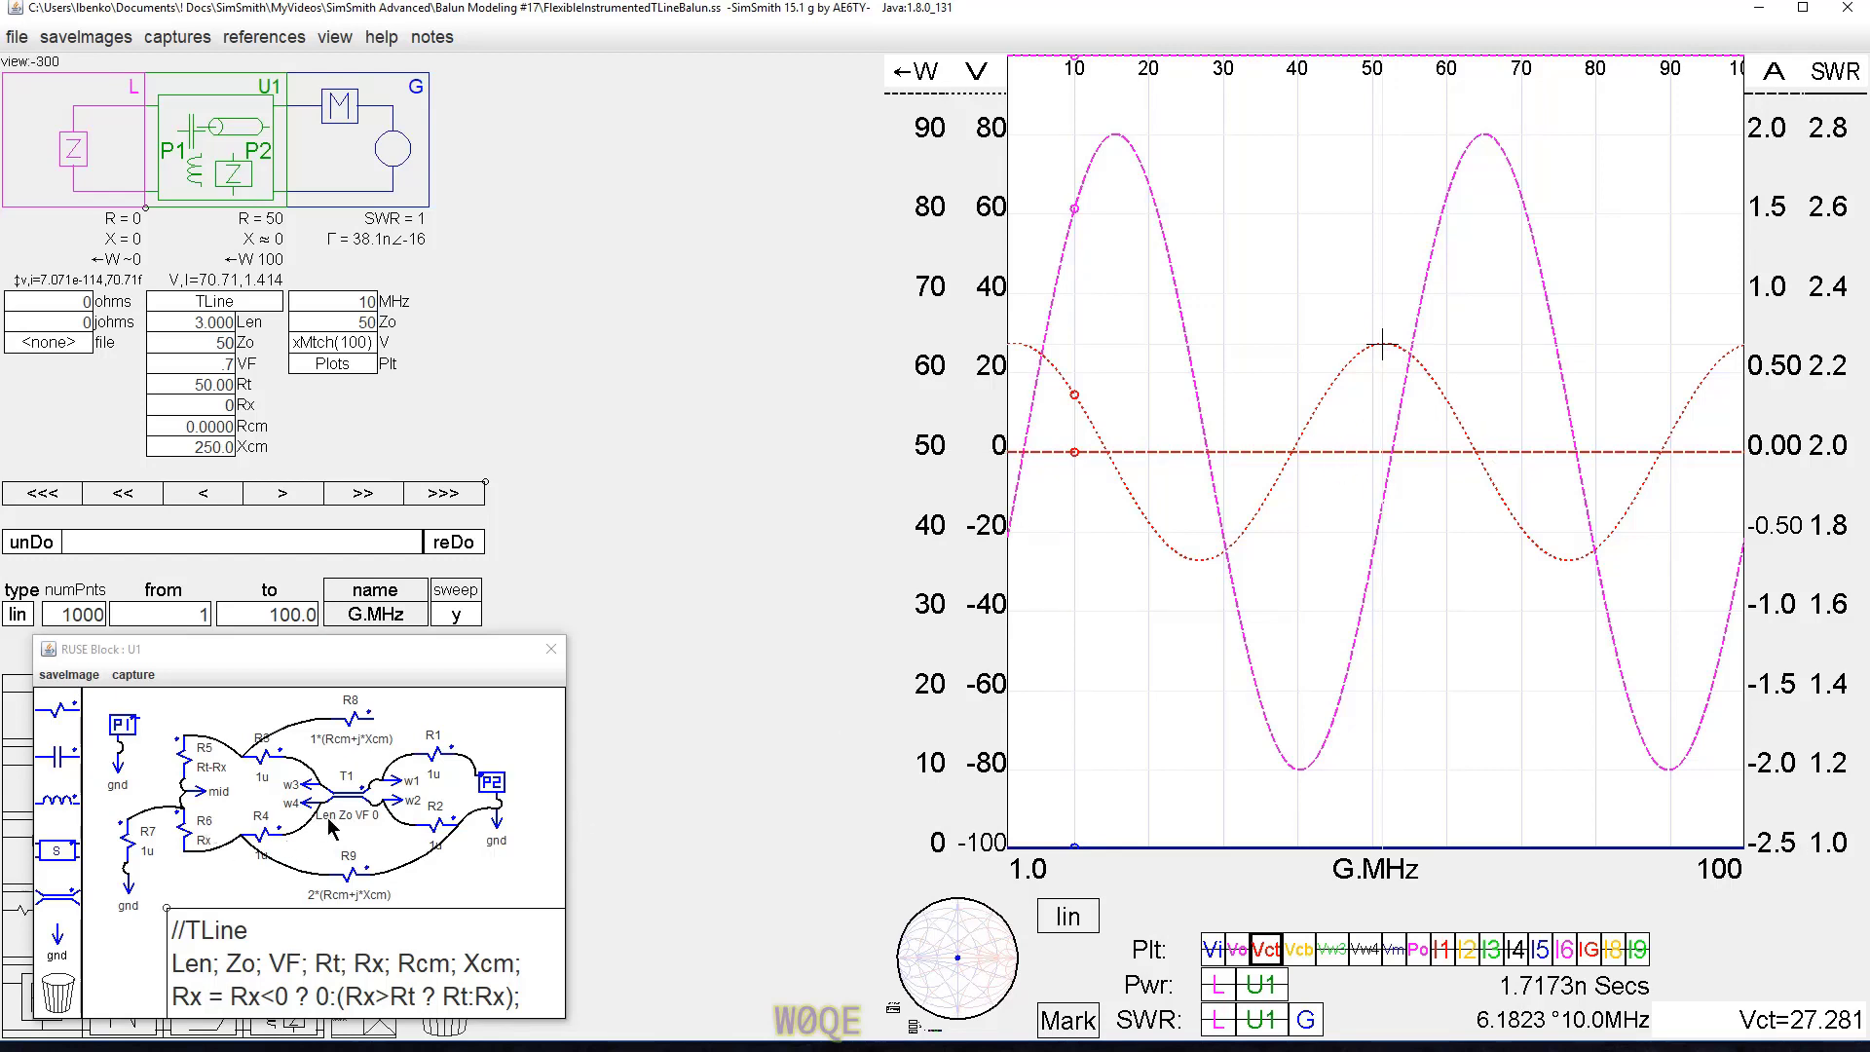
pyautogui.click(374, 722)
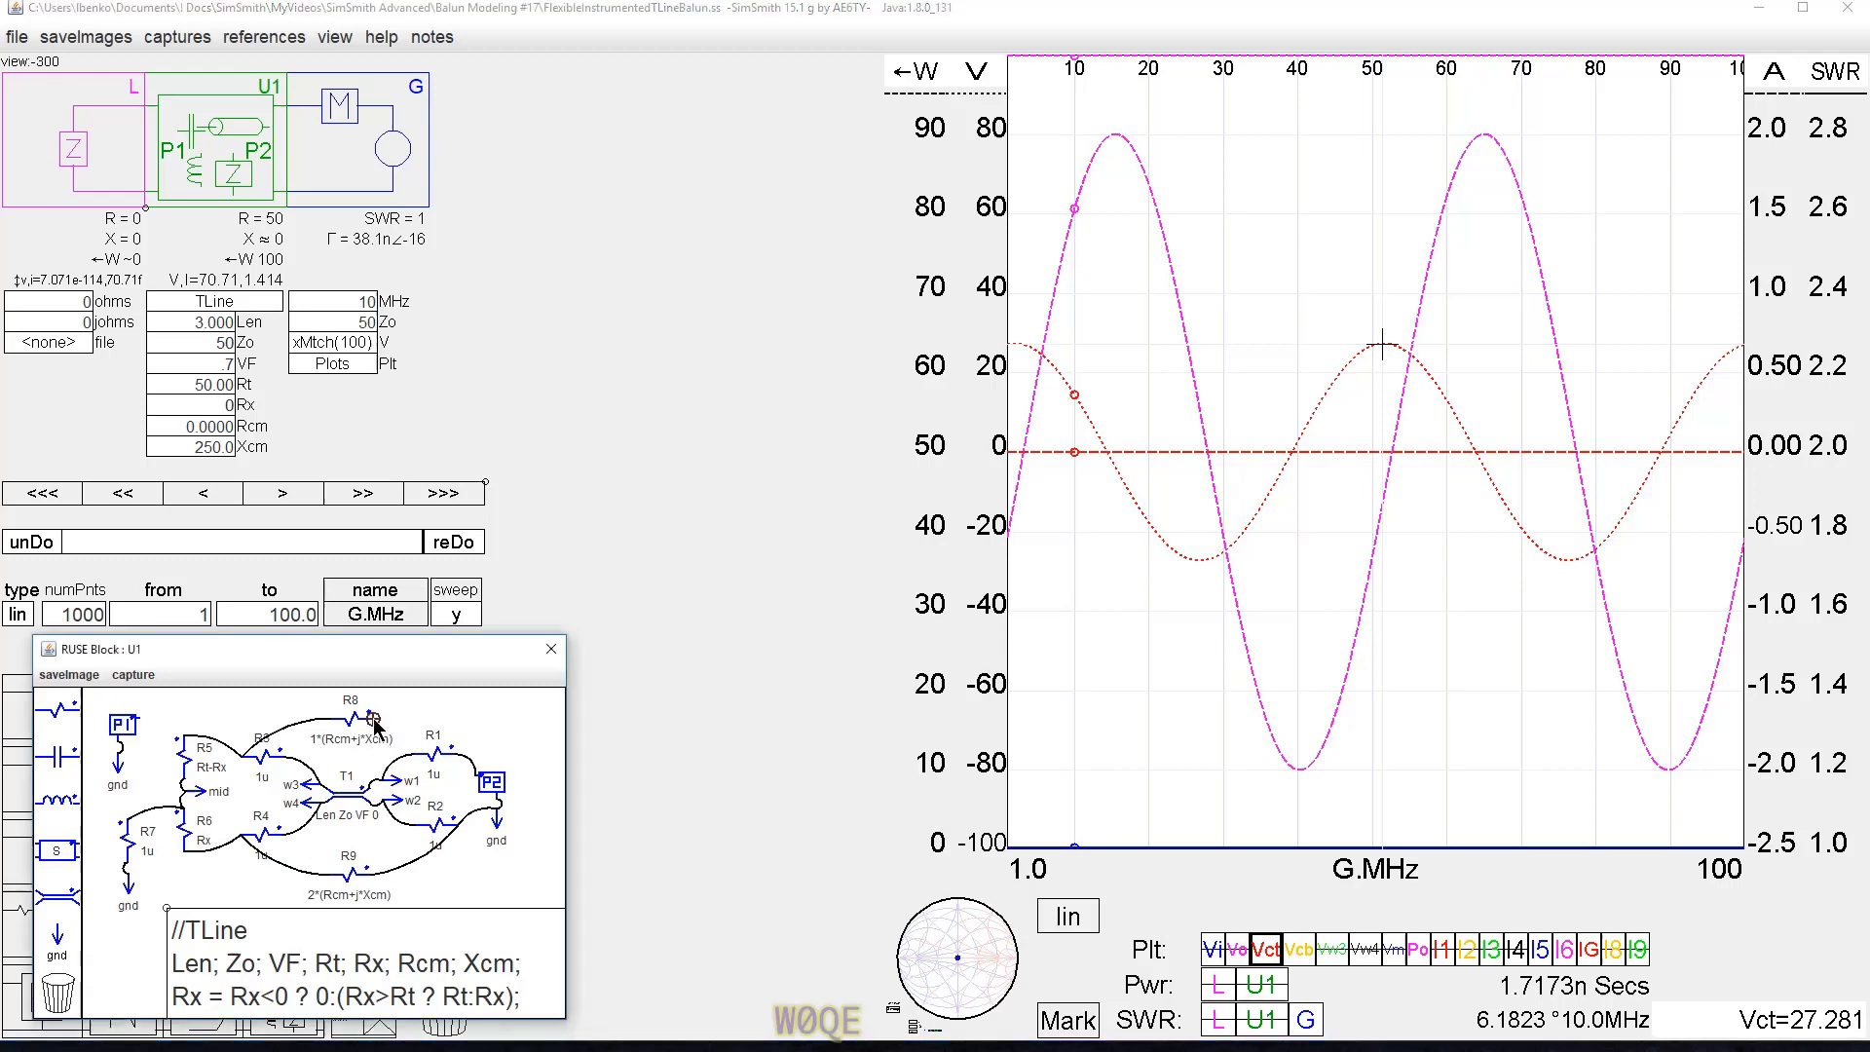
pyautogui.click(458, 755)
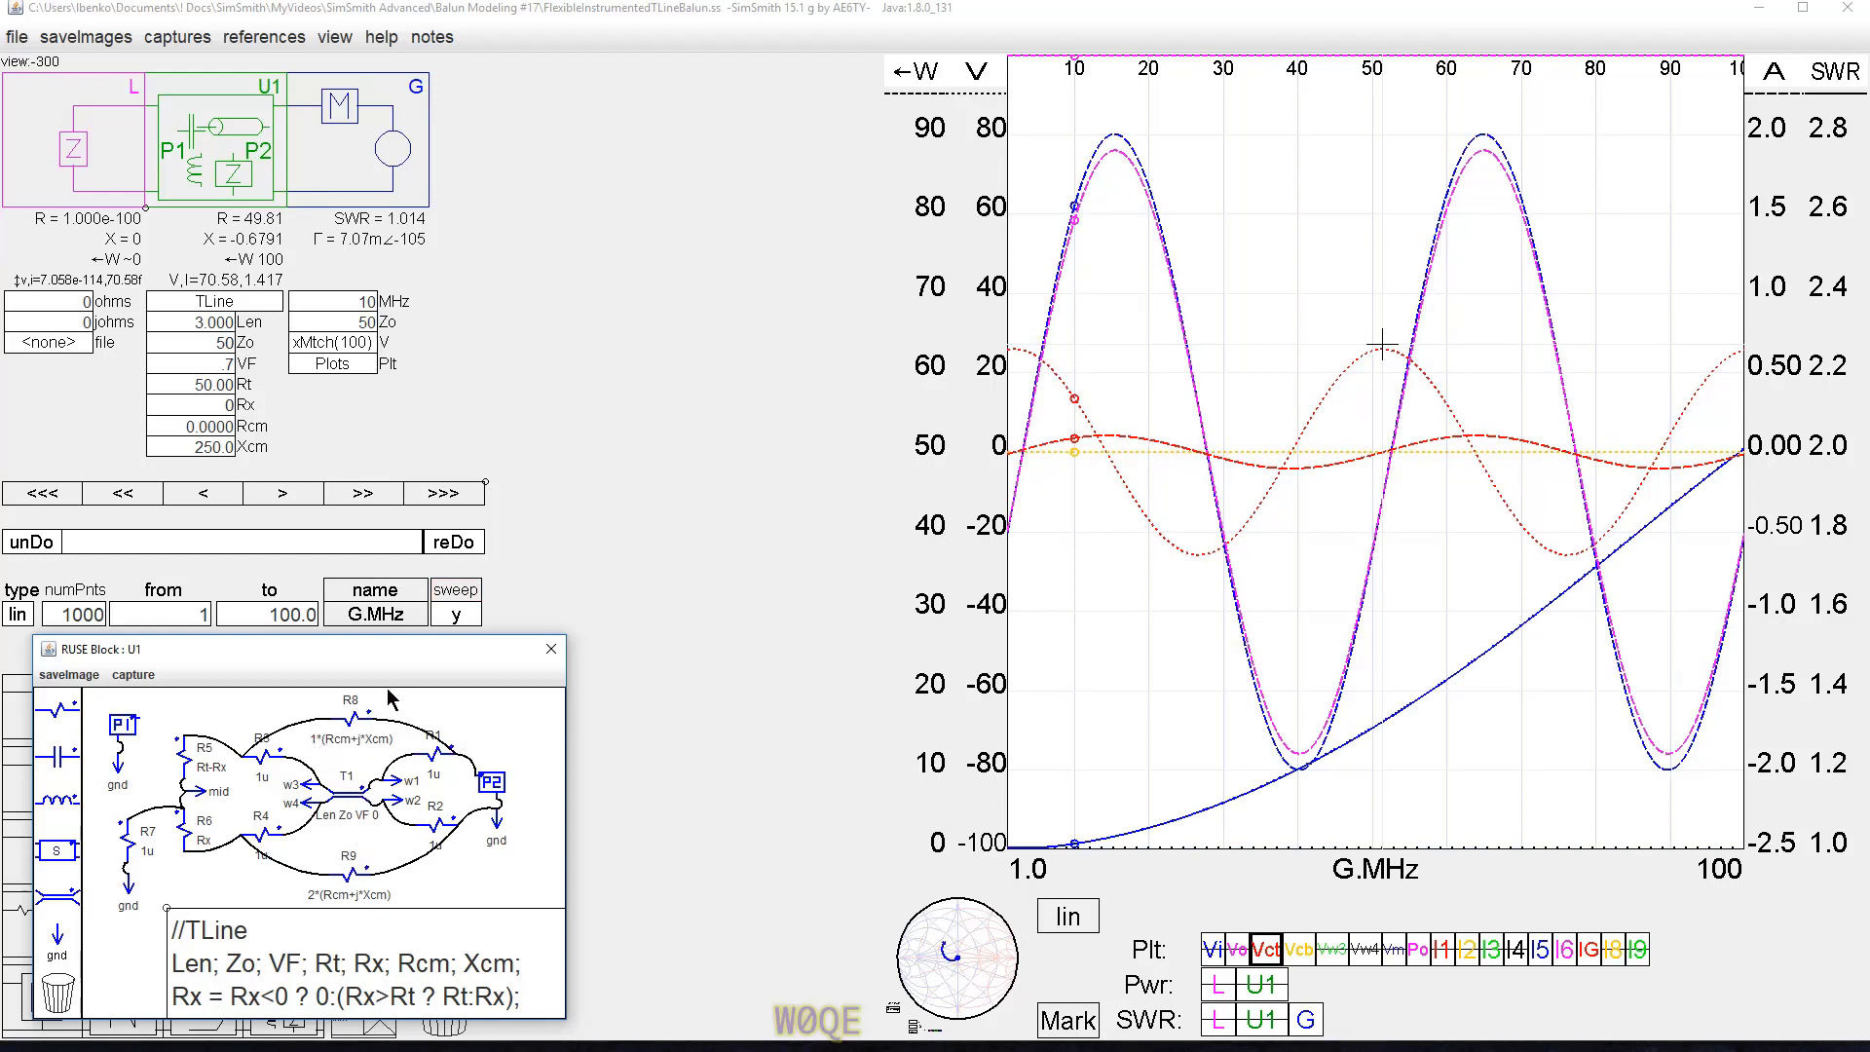
# Restore R8 to 2*(Rcm+j*Xcm) and set Rx to 15, scrolling it up to 25.
pyautogui.click(398, 694)
pyautogui.write('2')
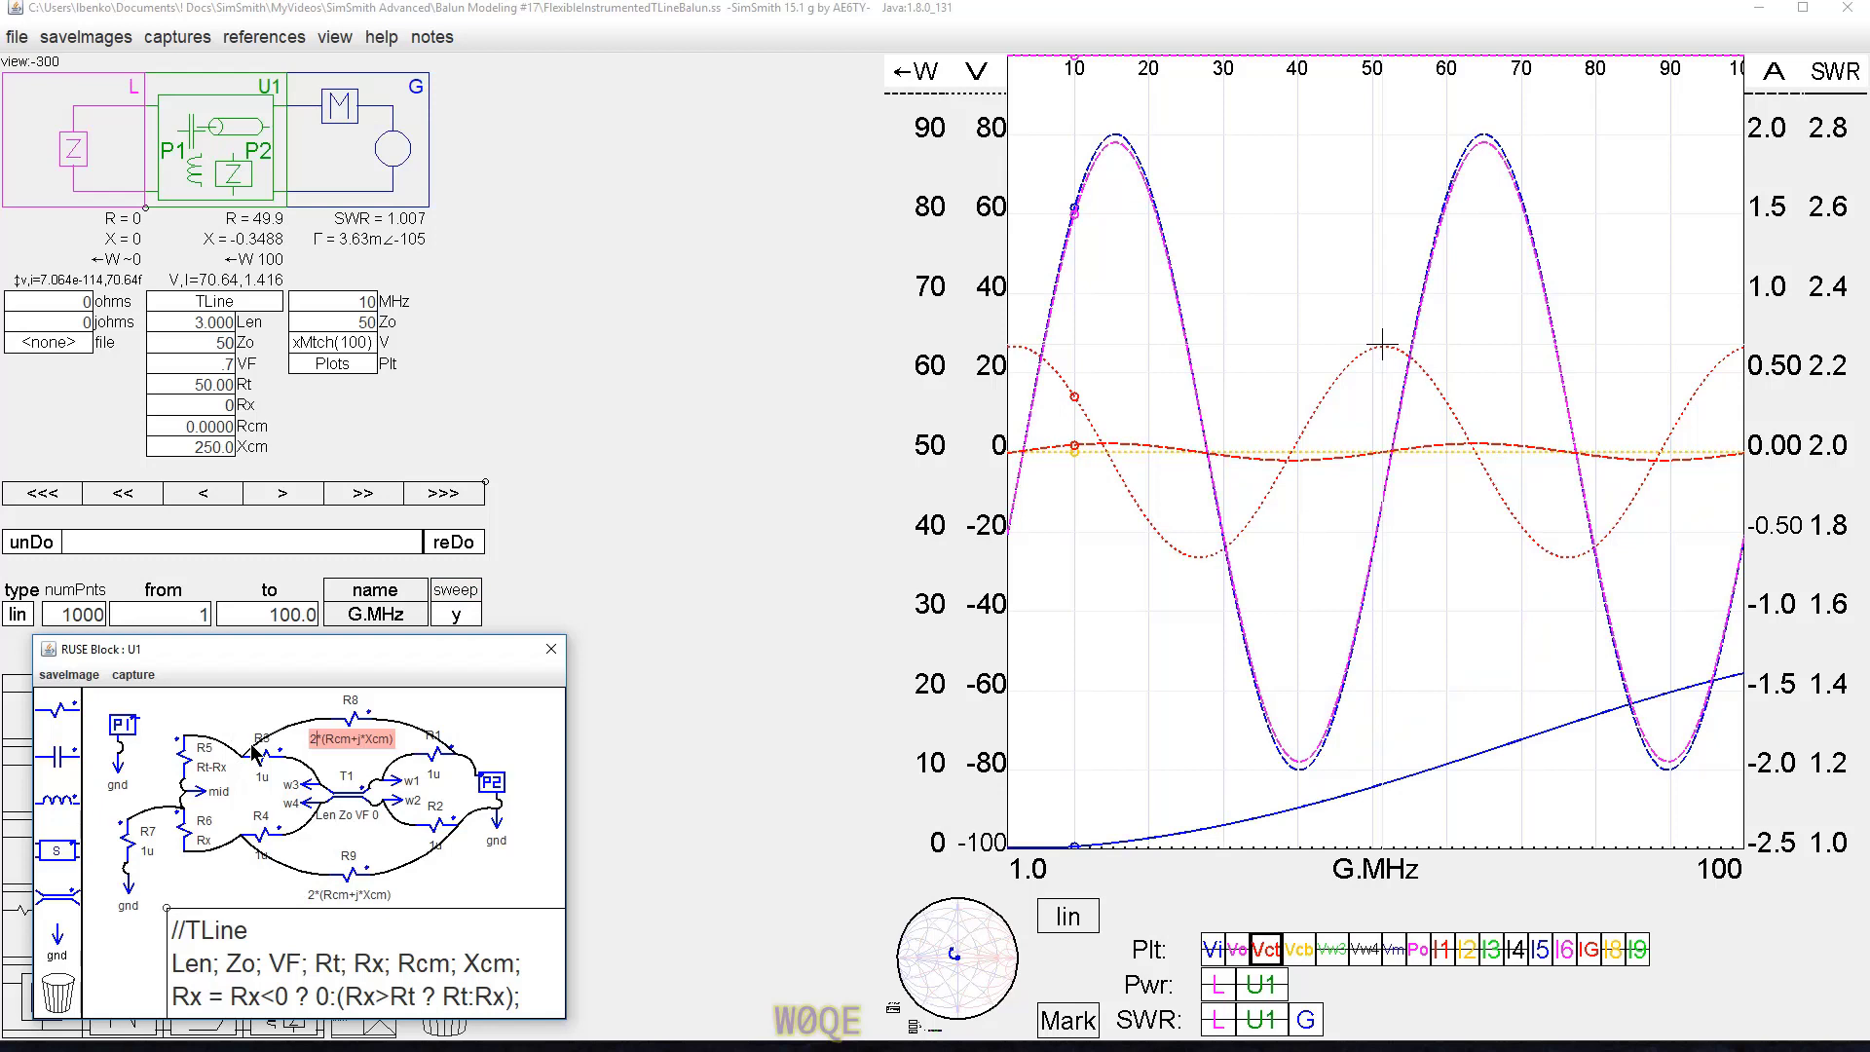
pyautogui.click(228, 402)
pyautogui.press('BackSpace')
pyautogui.write('15')
pyautogui.press('Return')
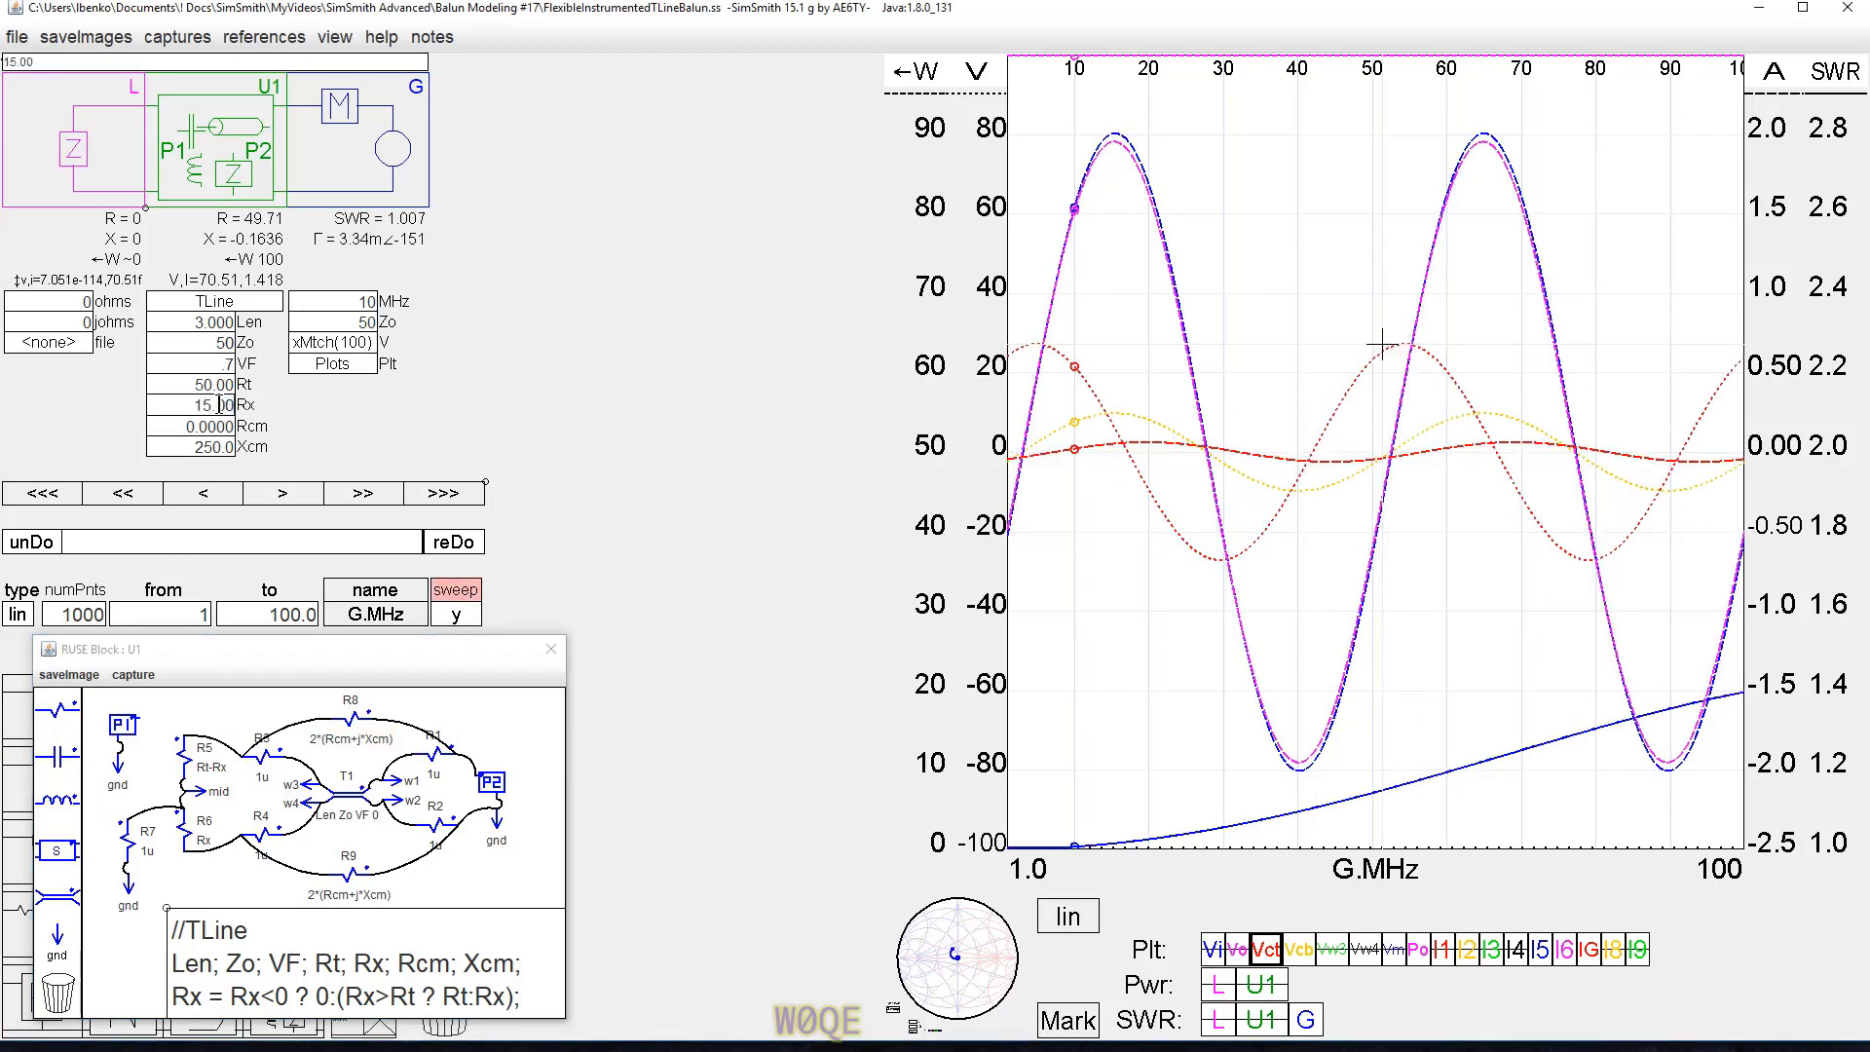
pyautogui.scroll(2, 221, 404)
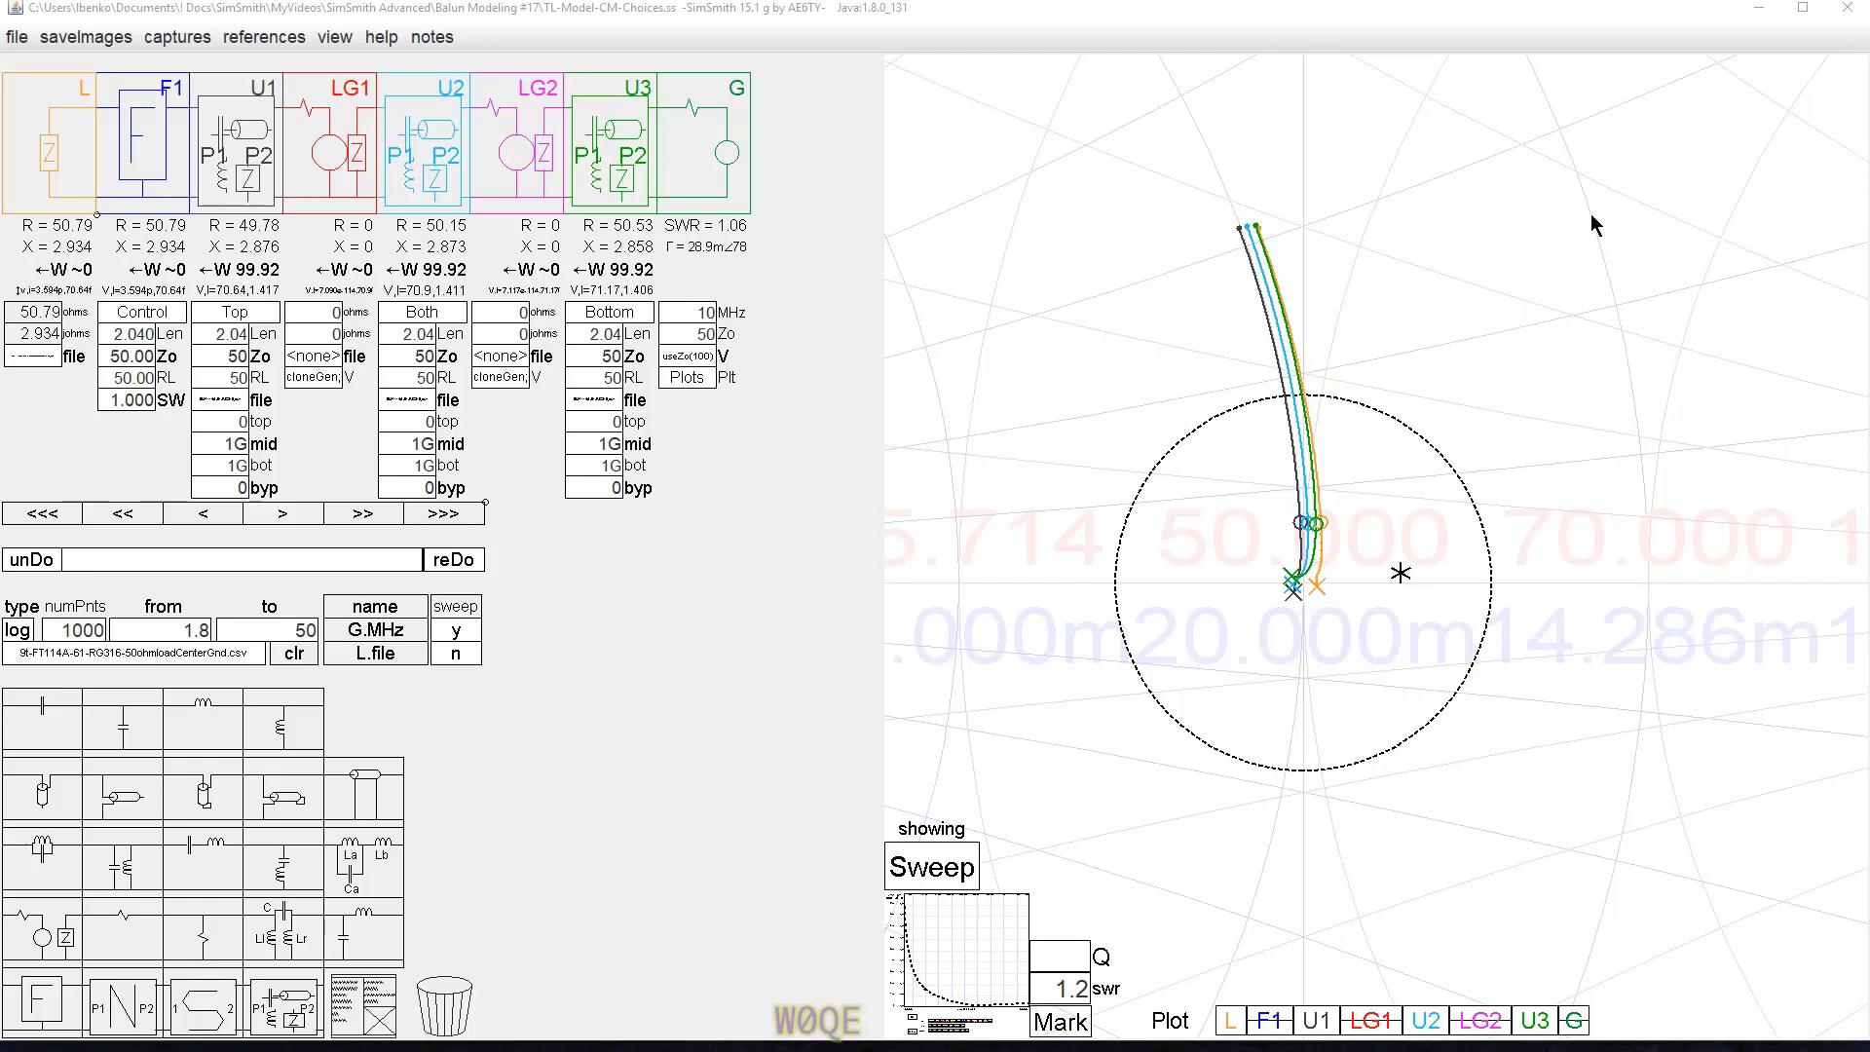
# Open the U1 Top, U2 Both and U3 Bottom block schematics.
pyautogui.click(273, 322)
pyautogui.click(409, 316)
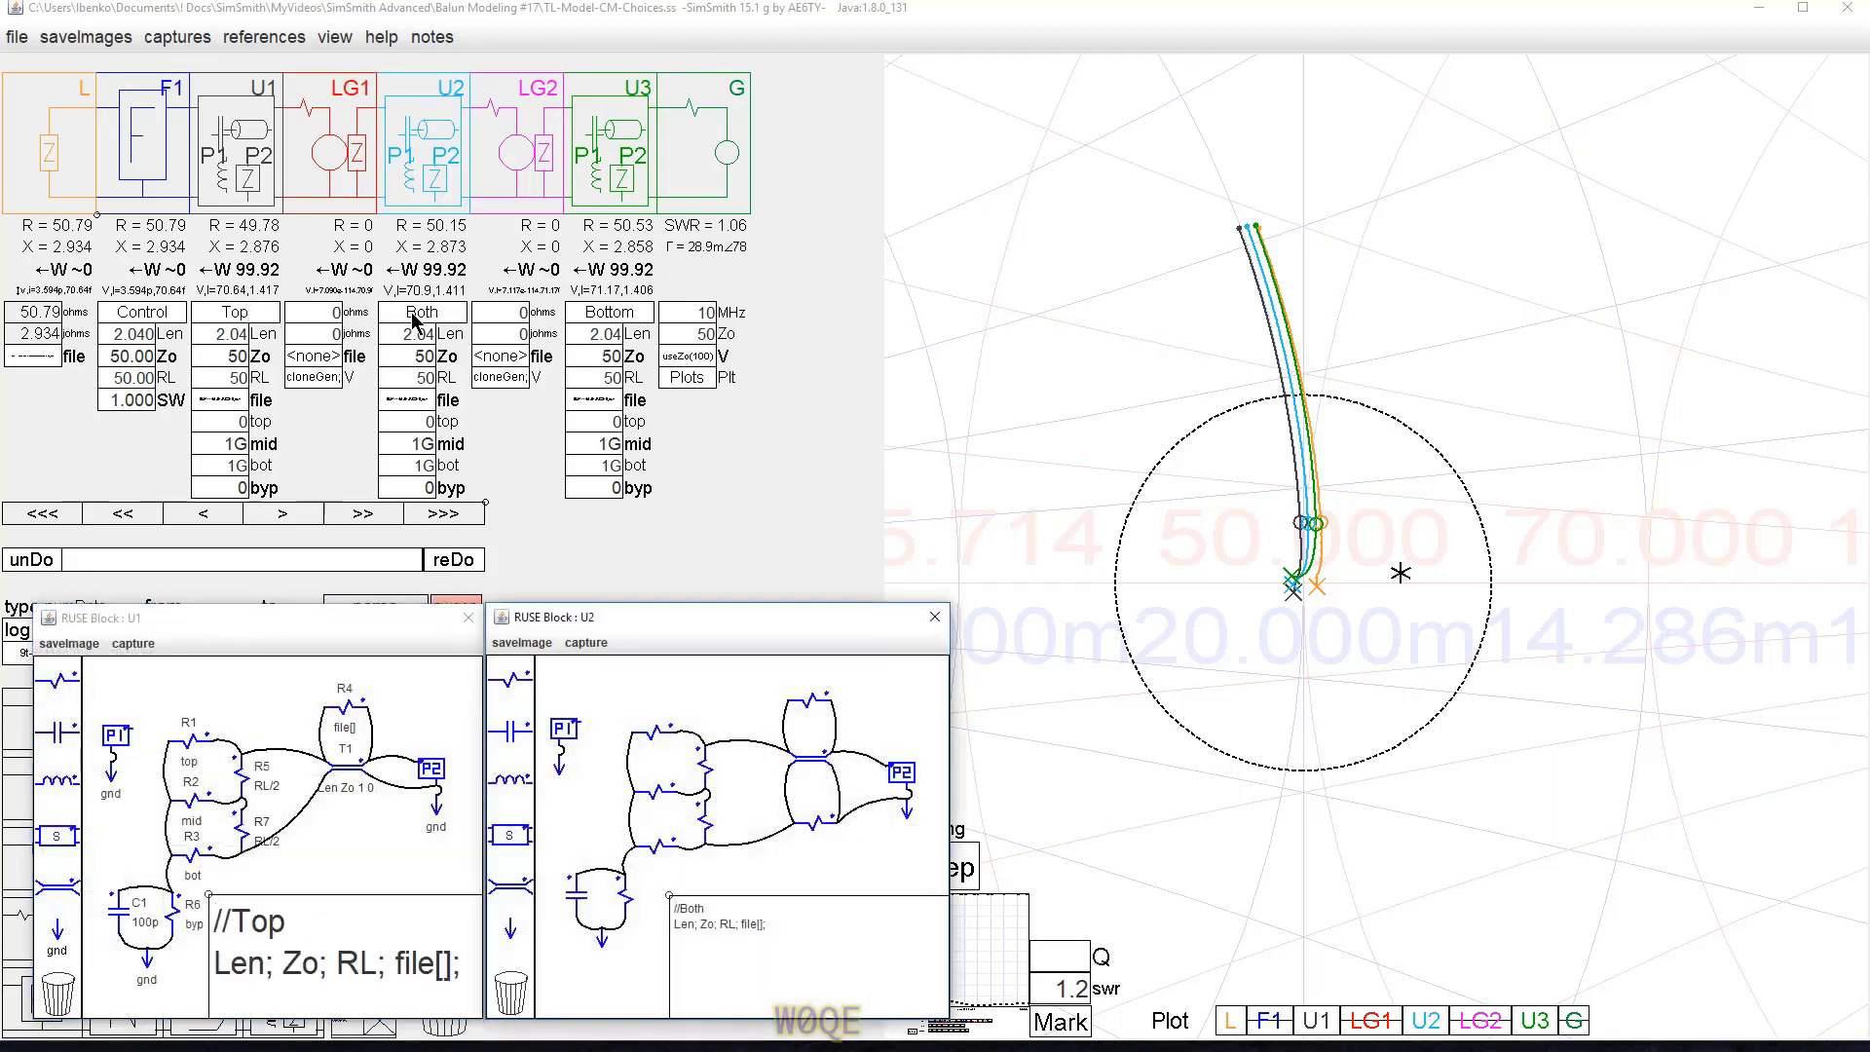
pyautogui.click(602, 313)
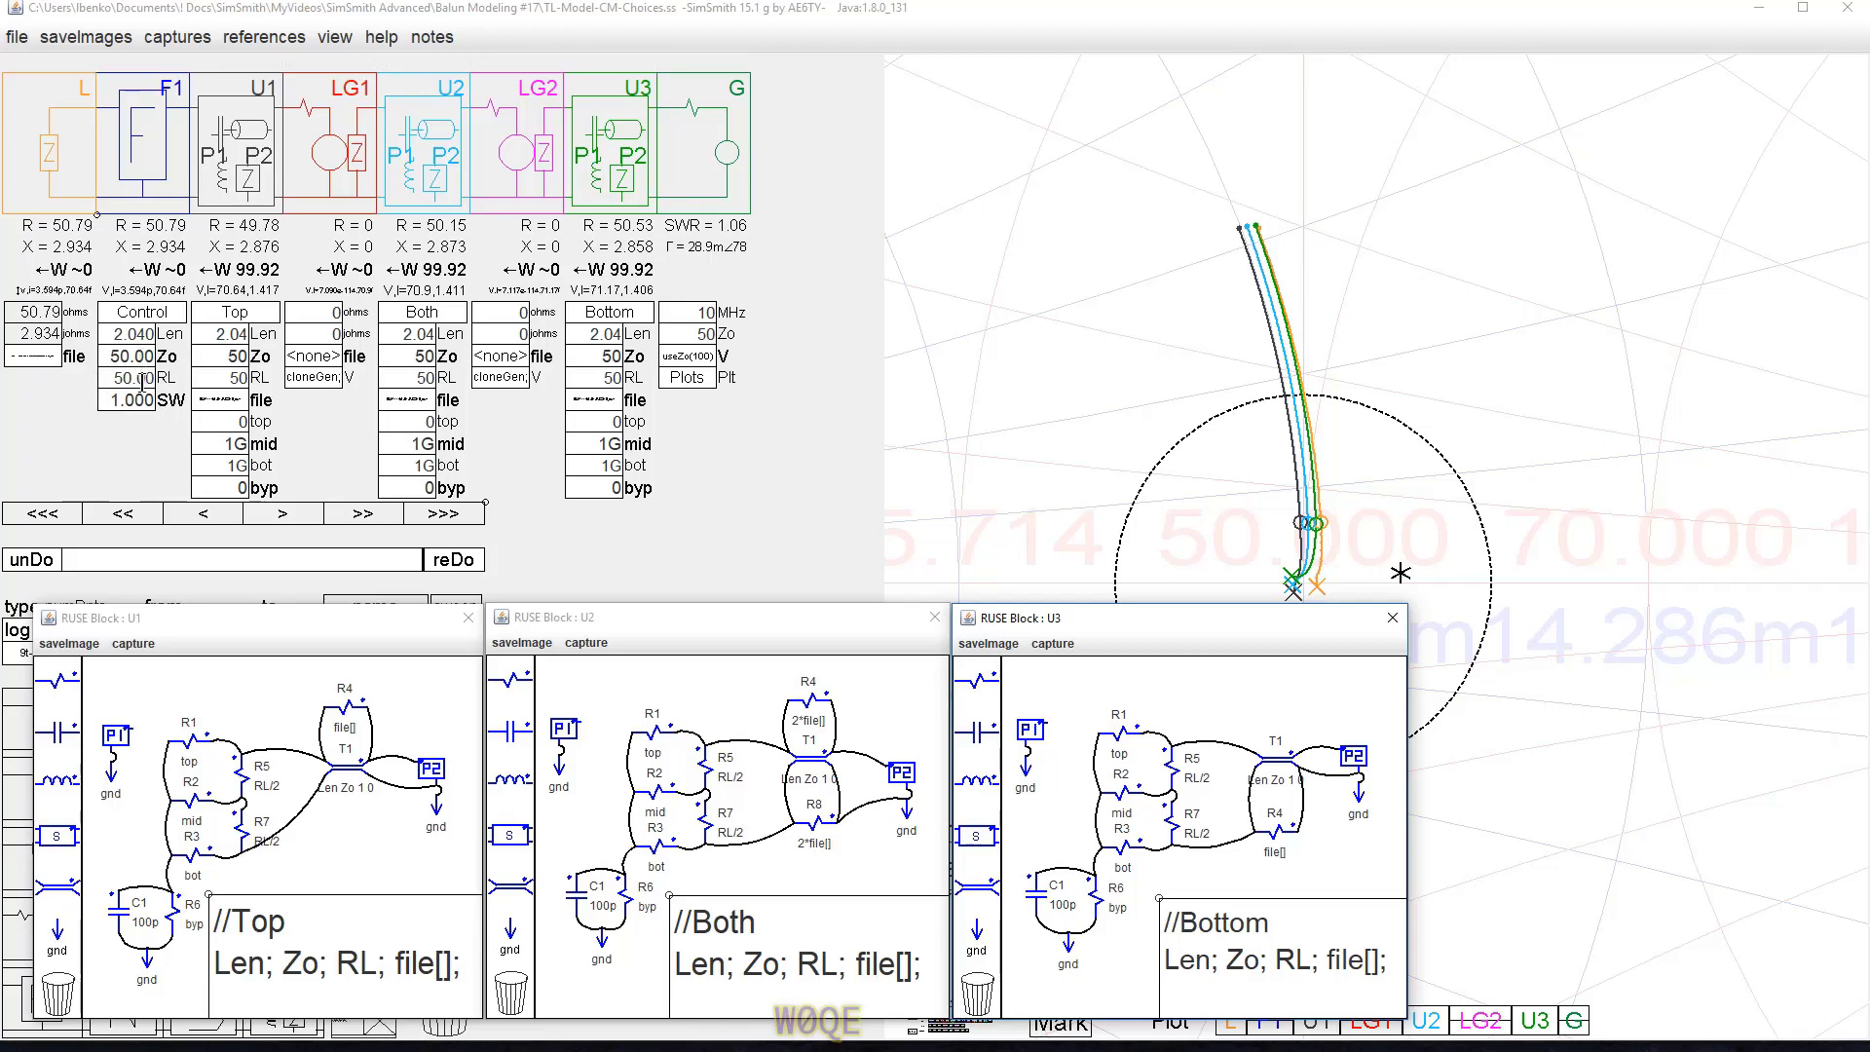
# Open the Control block's F1 script, review its SW if/else switching lines, and close it.
pyautogui.click(142, 318)
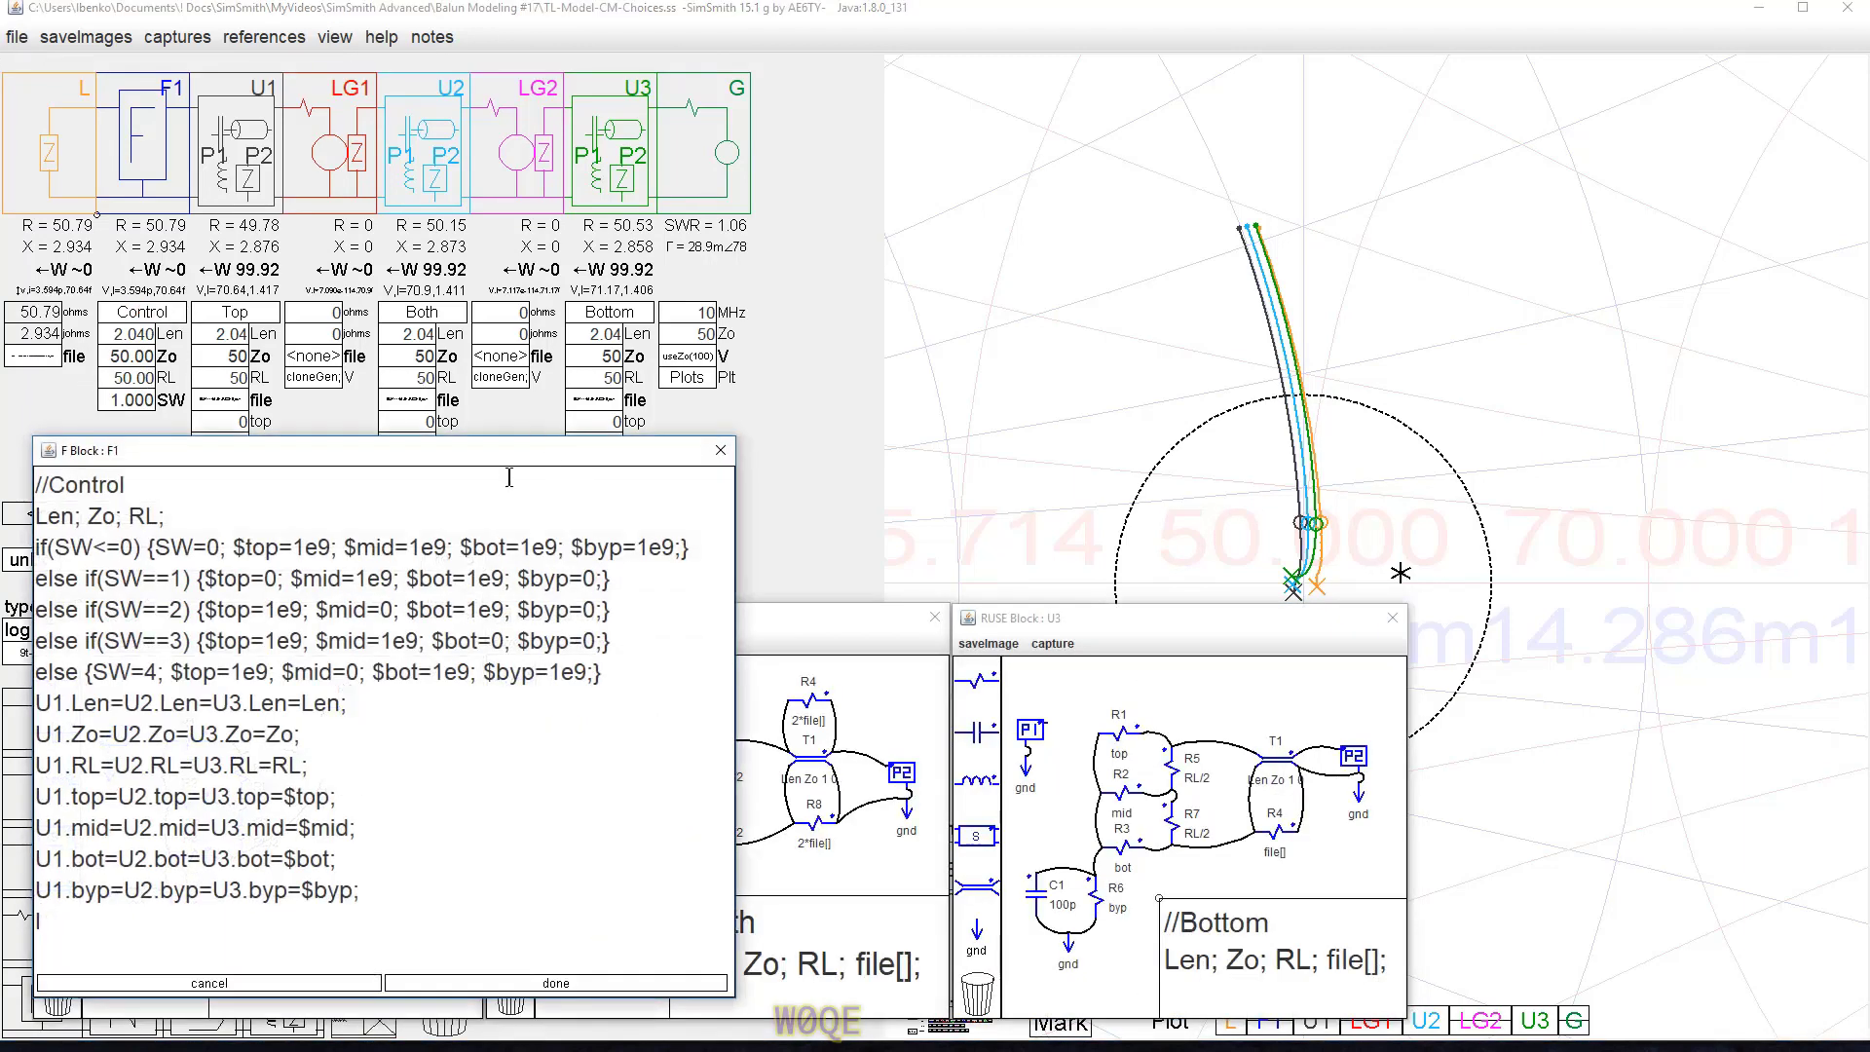
pyautogui.moveTo(492, 339); pyautogui.dragTo(1318, 59)
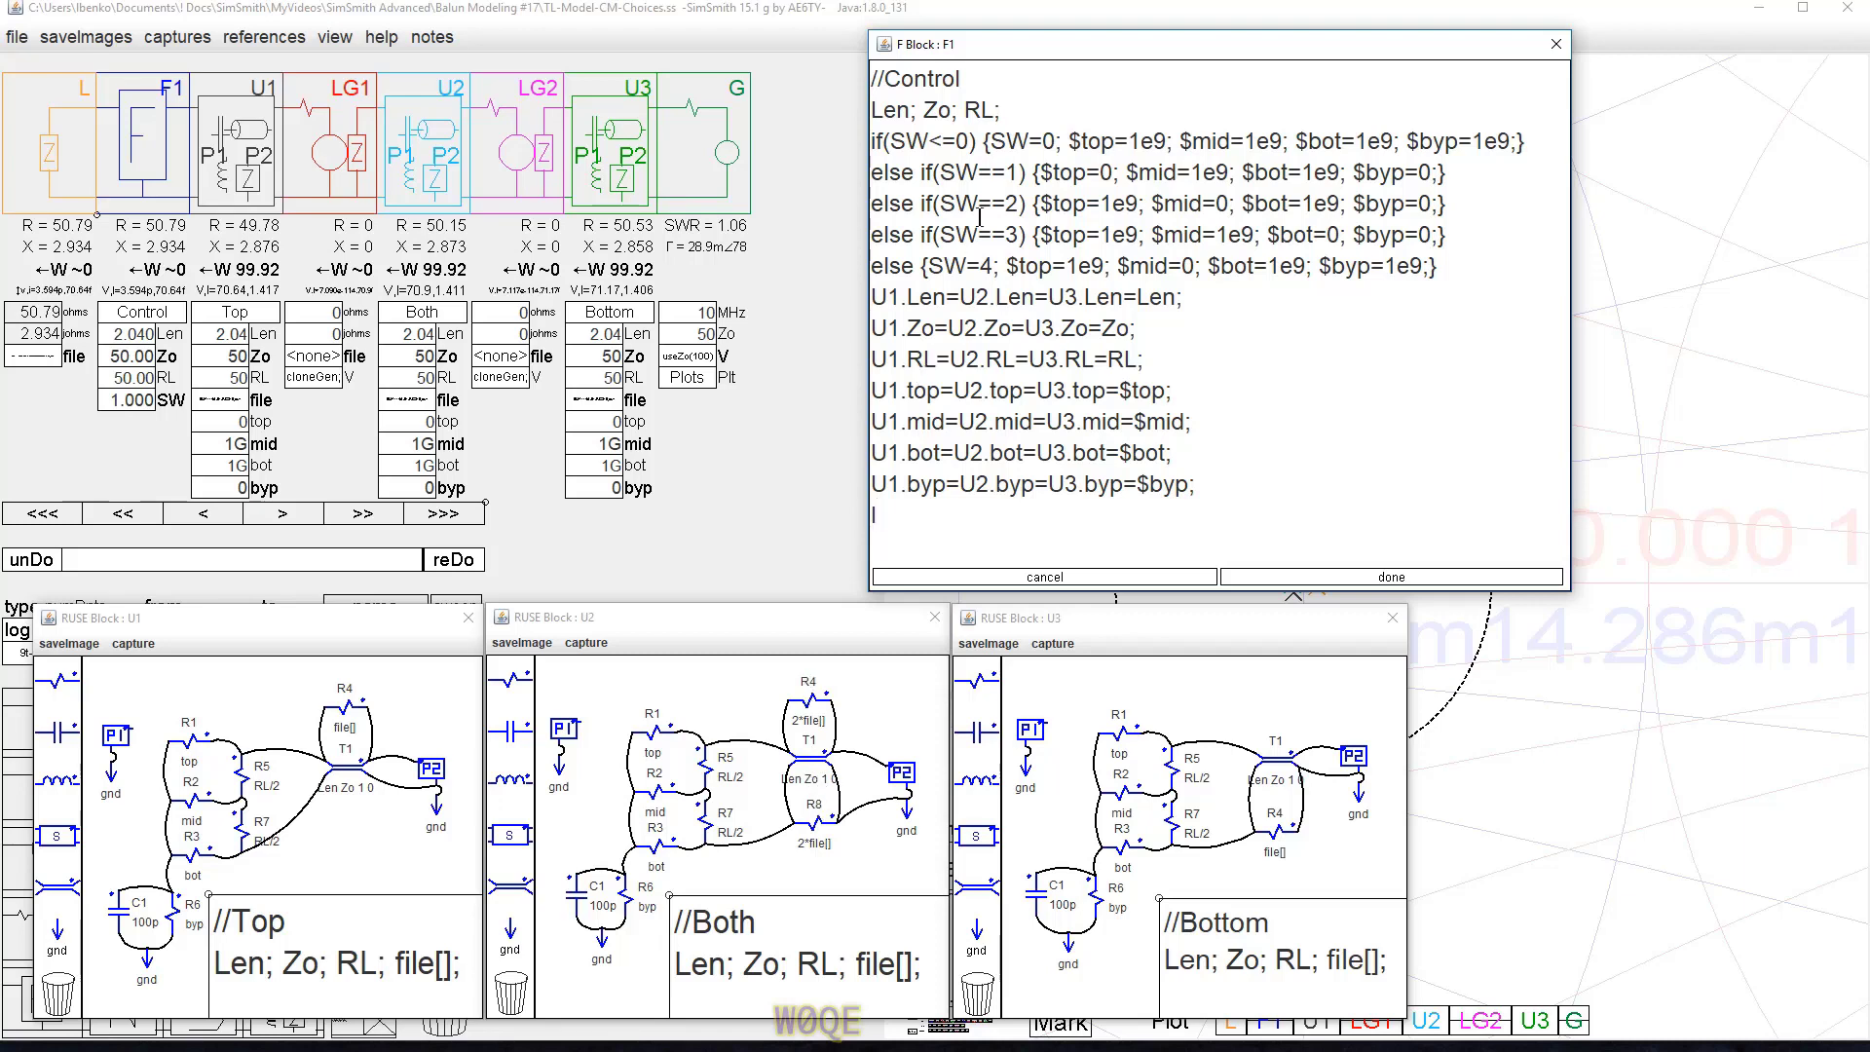
pyautogui.moveTo(1052, 49); pyautogui.dragTo(953, 54)
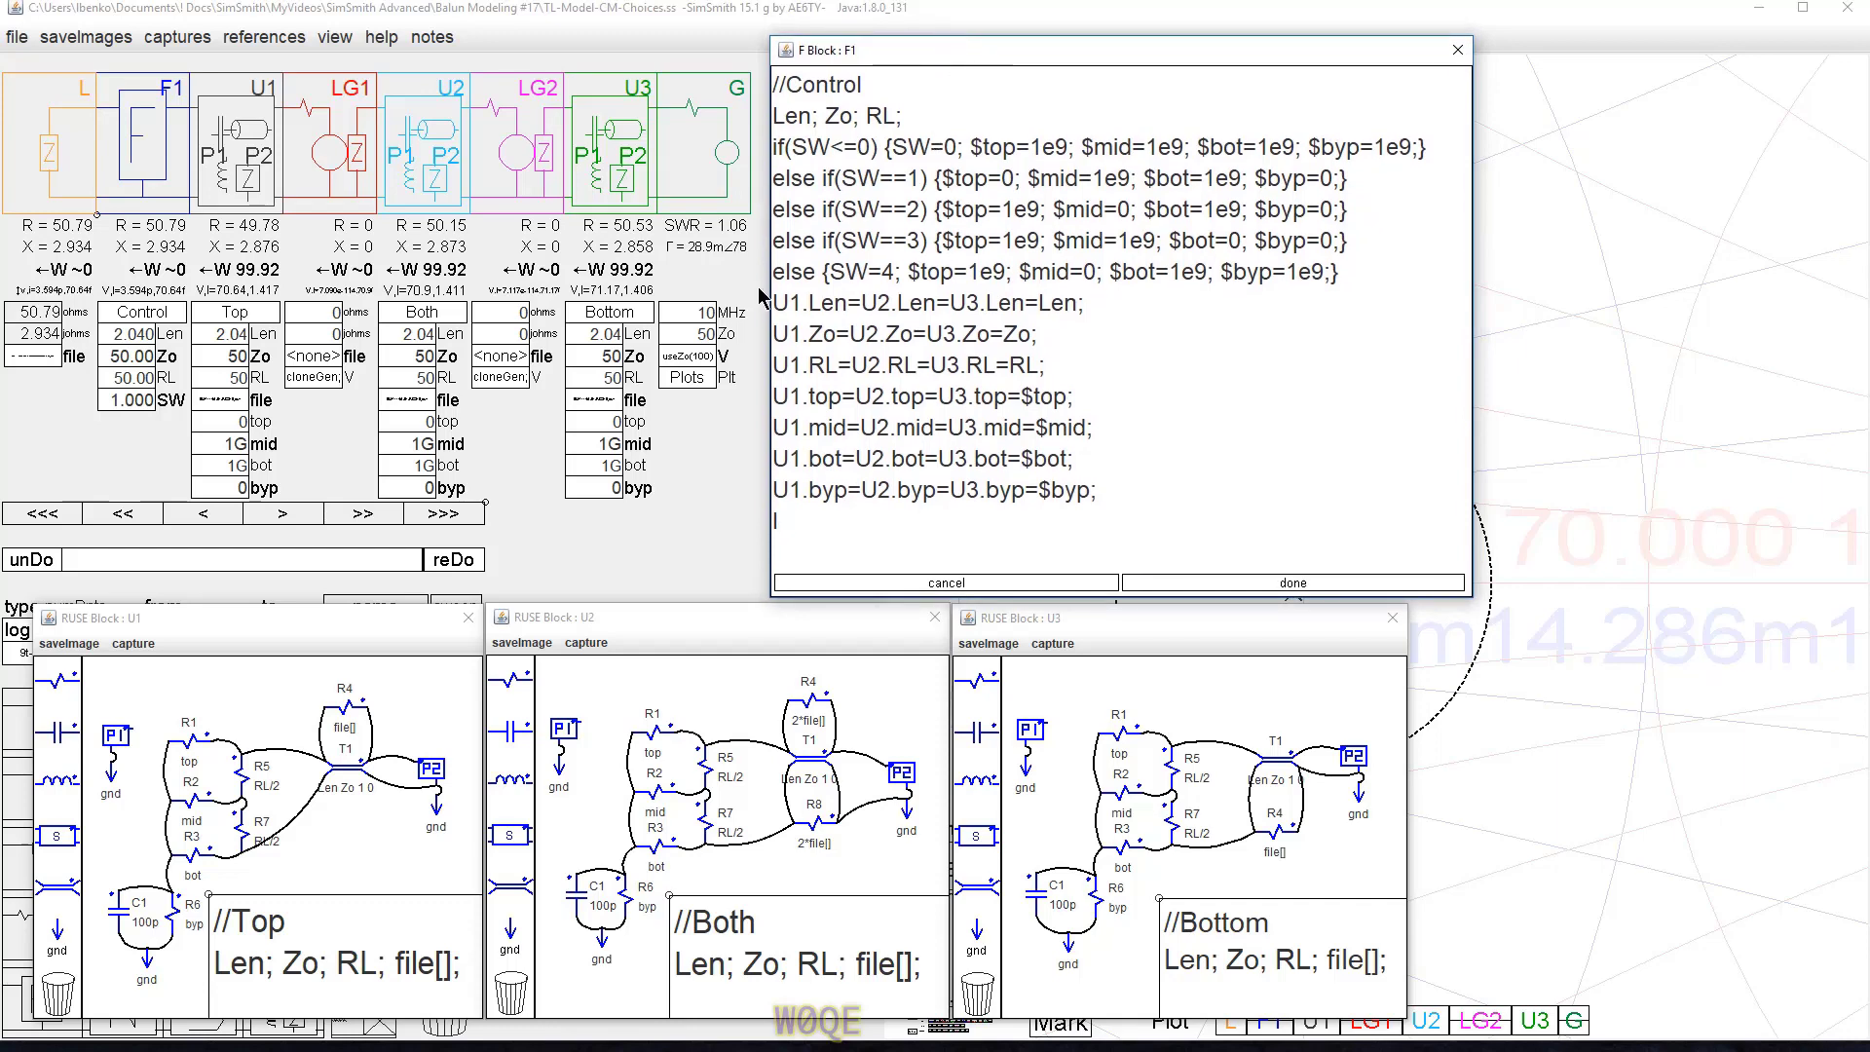
pyautogui.moveTo(776, 149); pyautogui.dragTo(1368, 270)
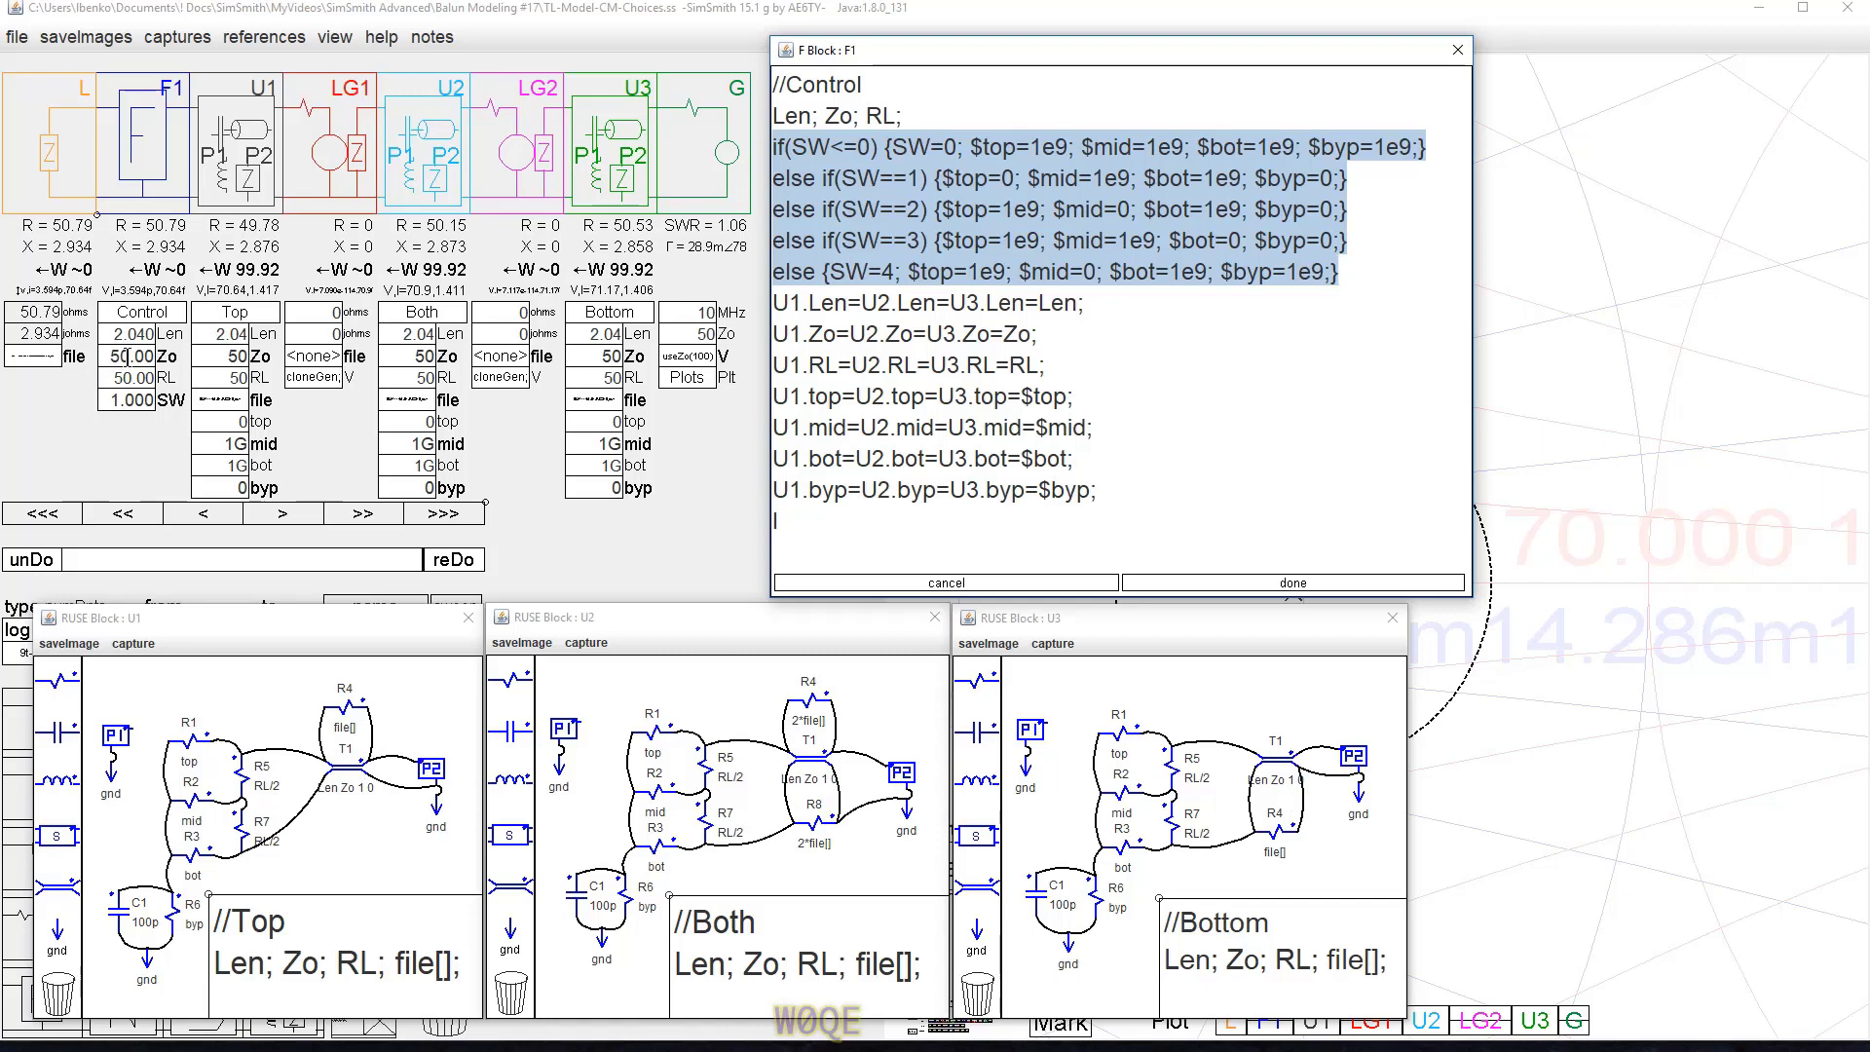
pyautogui.click(1461, 52)
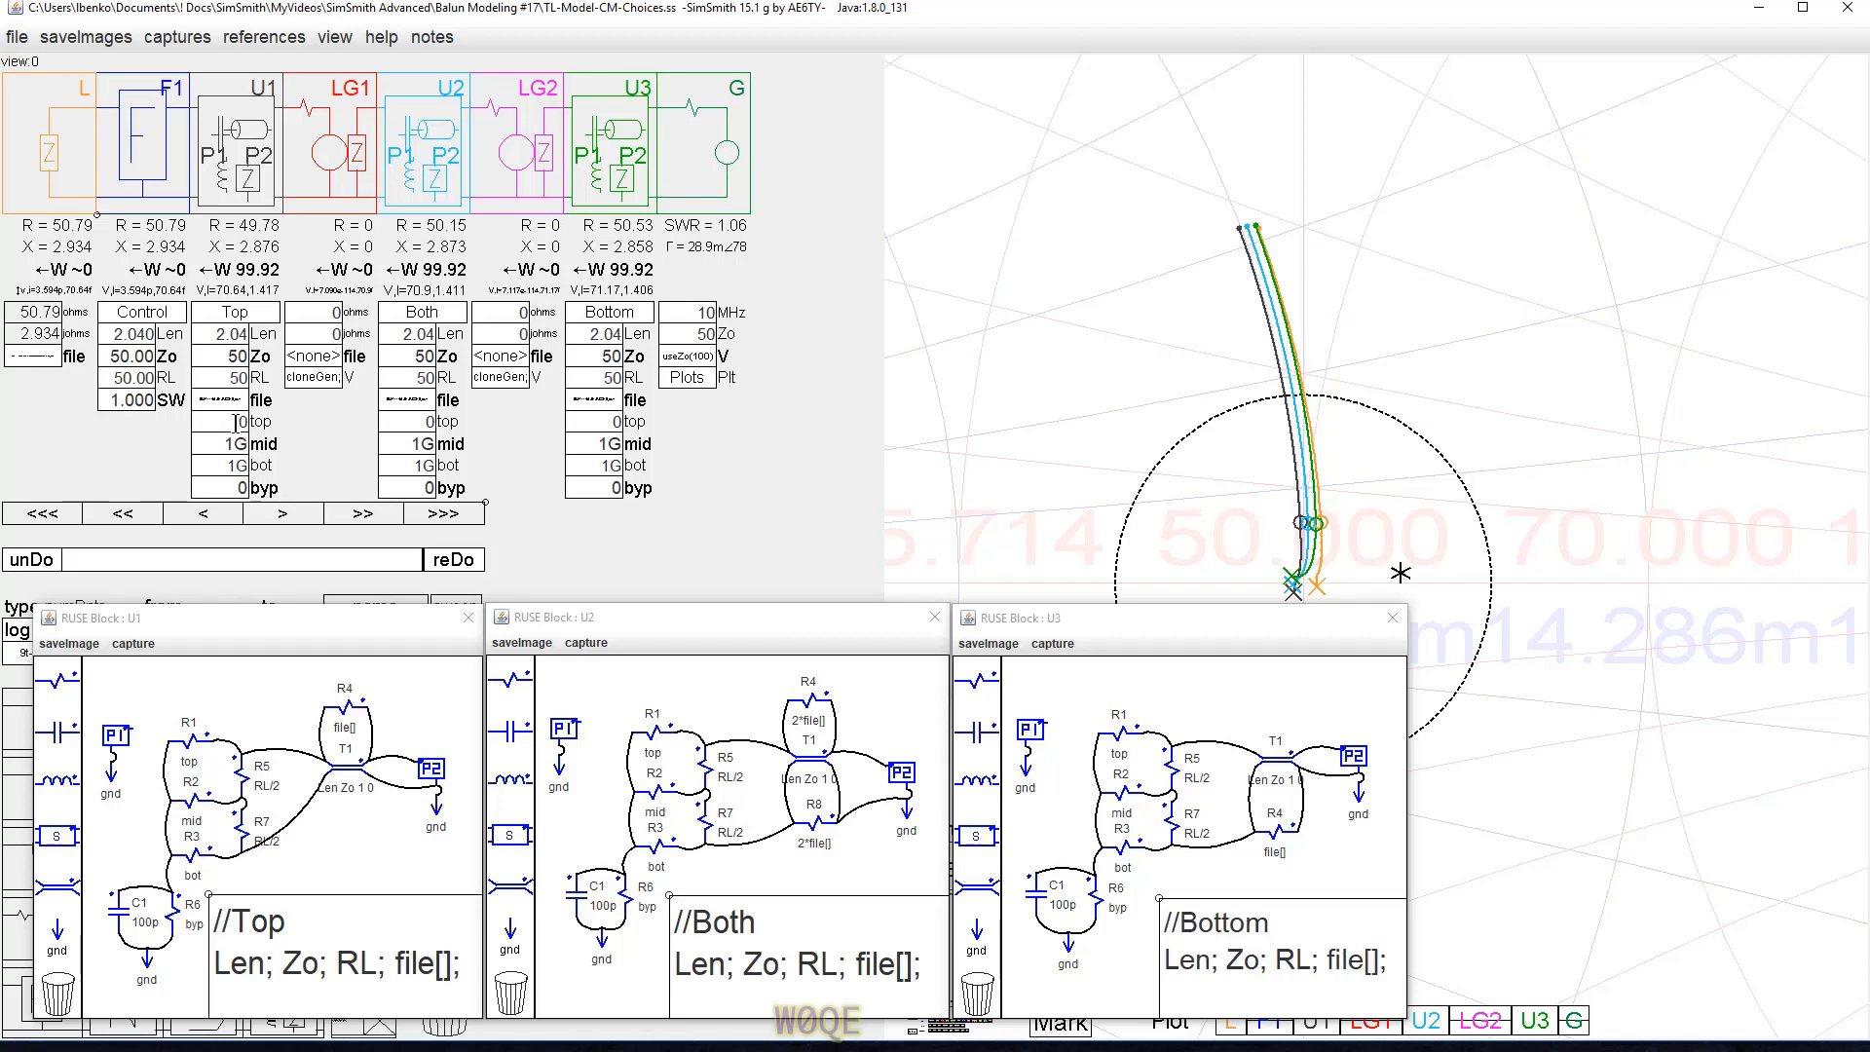
pyautogui.doubleClick(124, 402)
pyautogui.write('0')
pyautogui.press('Return')
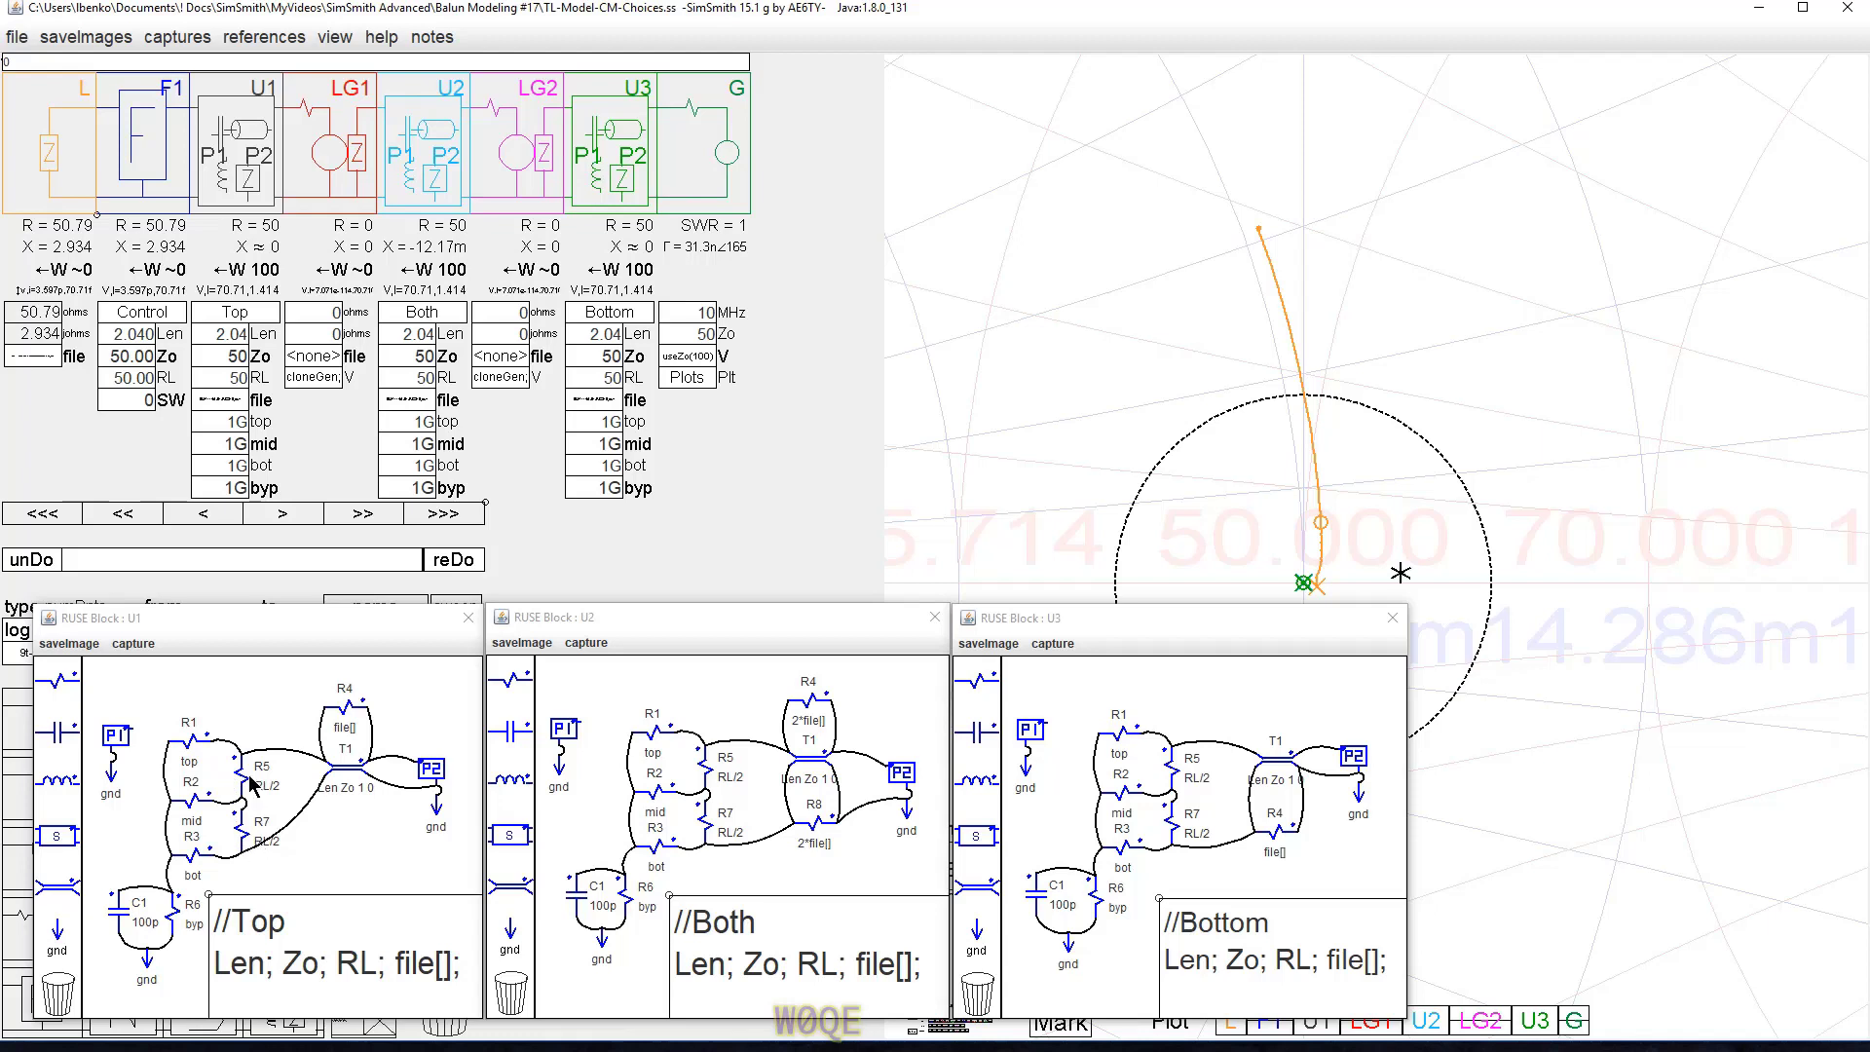
pyautogui.click(147, 398)
pyautogui.write('1')
pyautogui.press('Return')
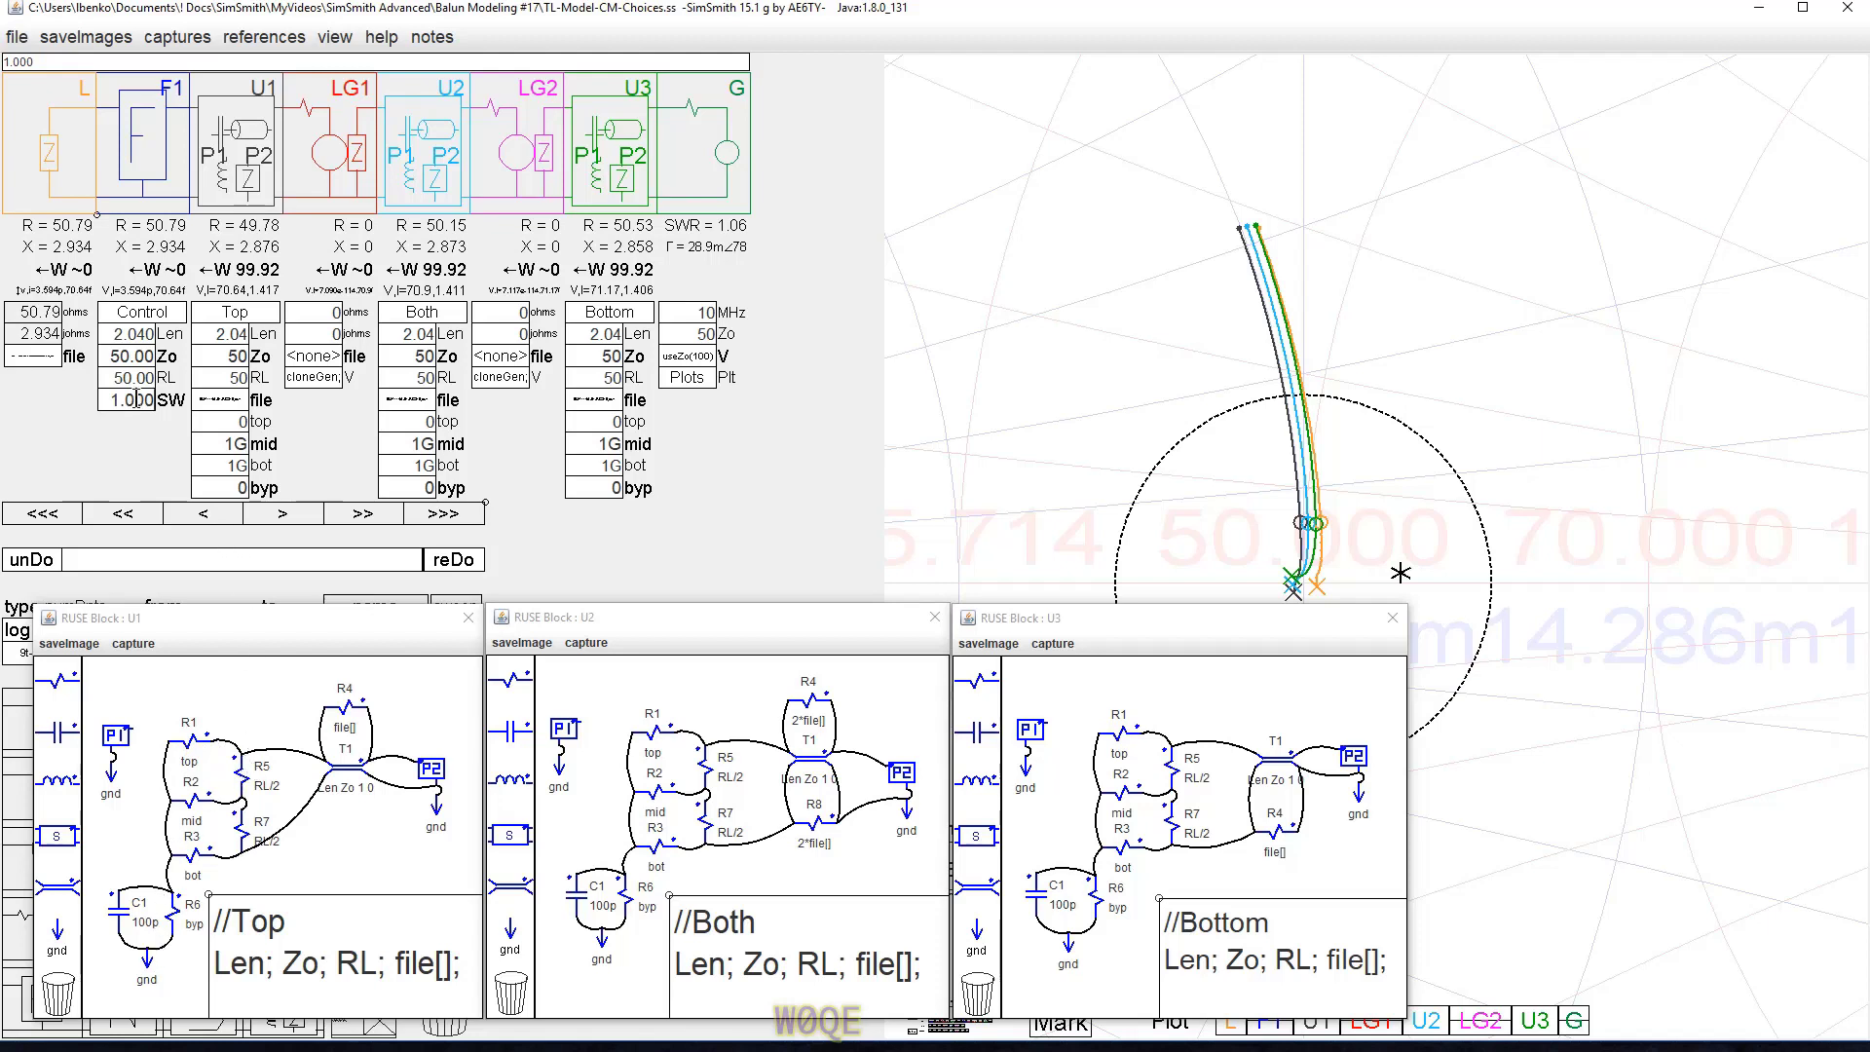
pyautogui.scroll(1, 136, 396)
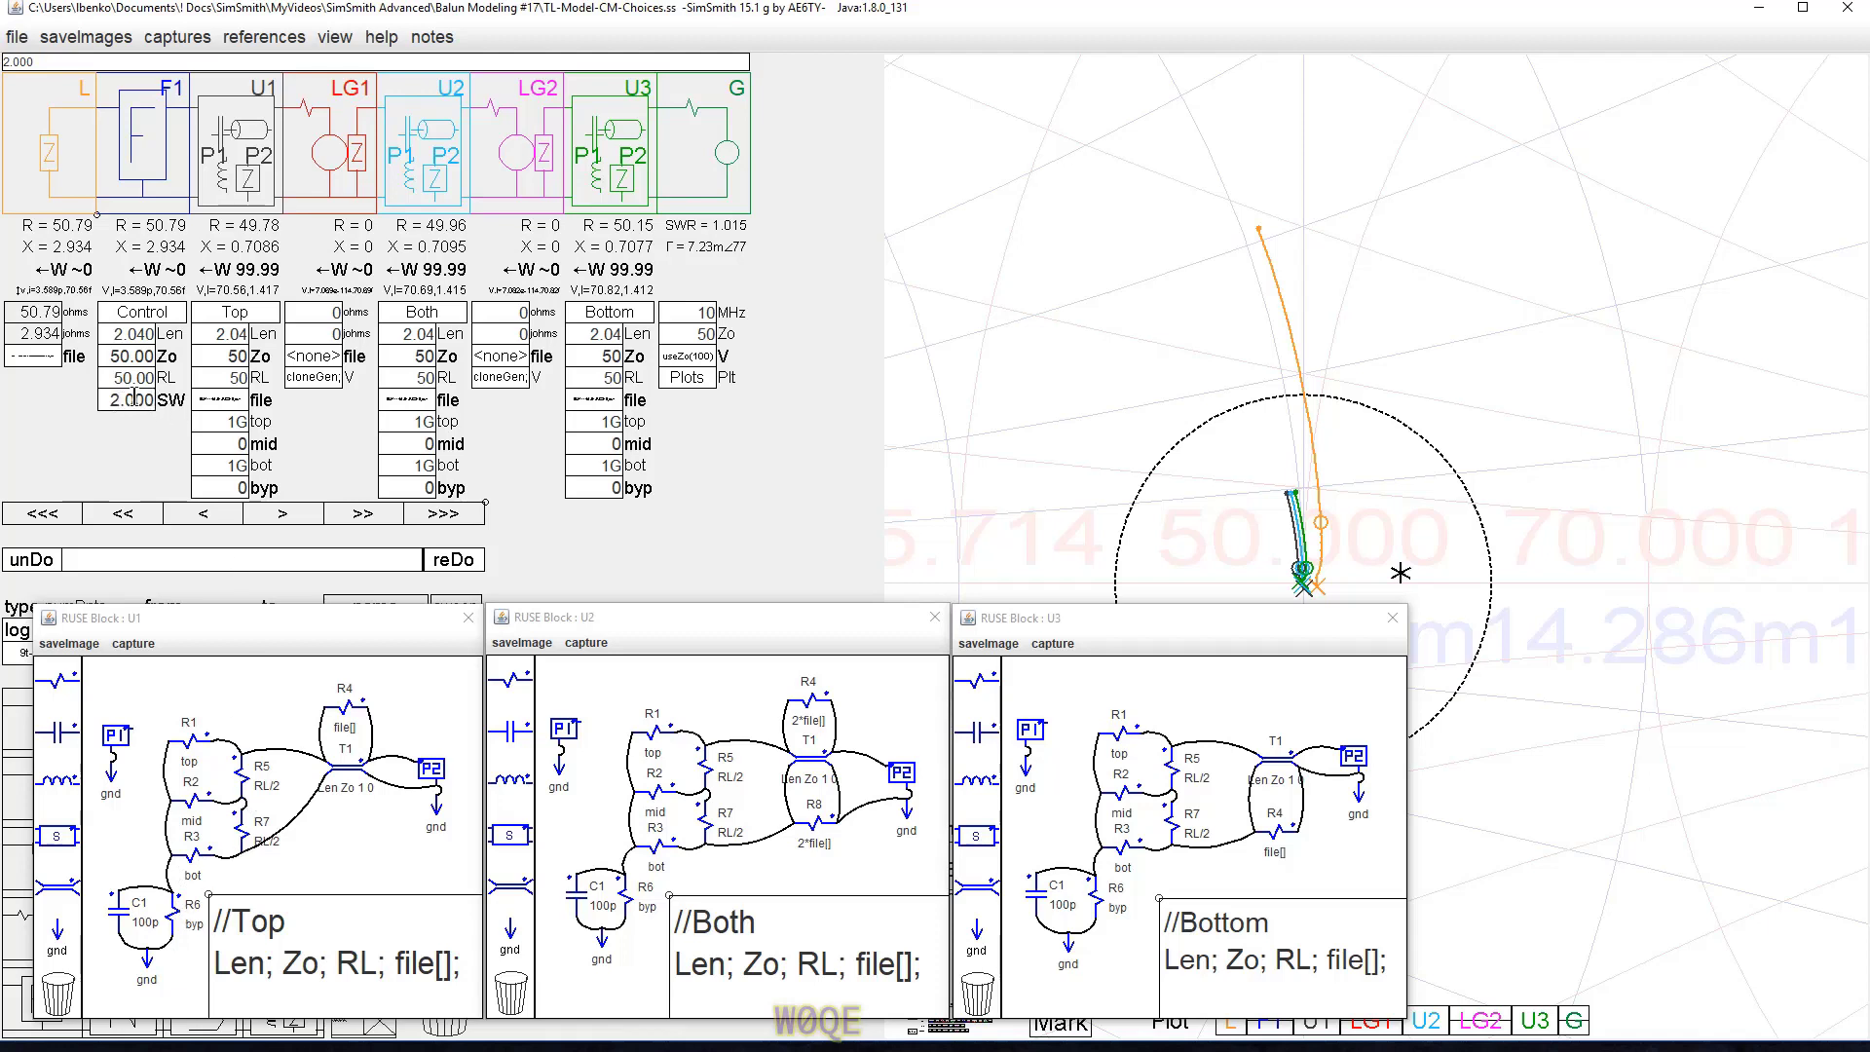
pyautogui.scroll(1, 133, 399)
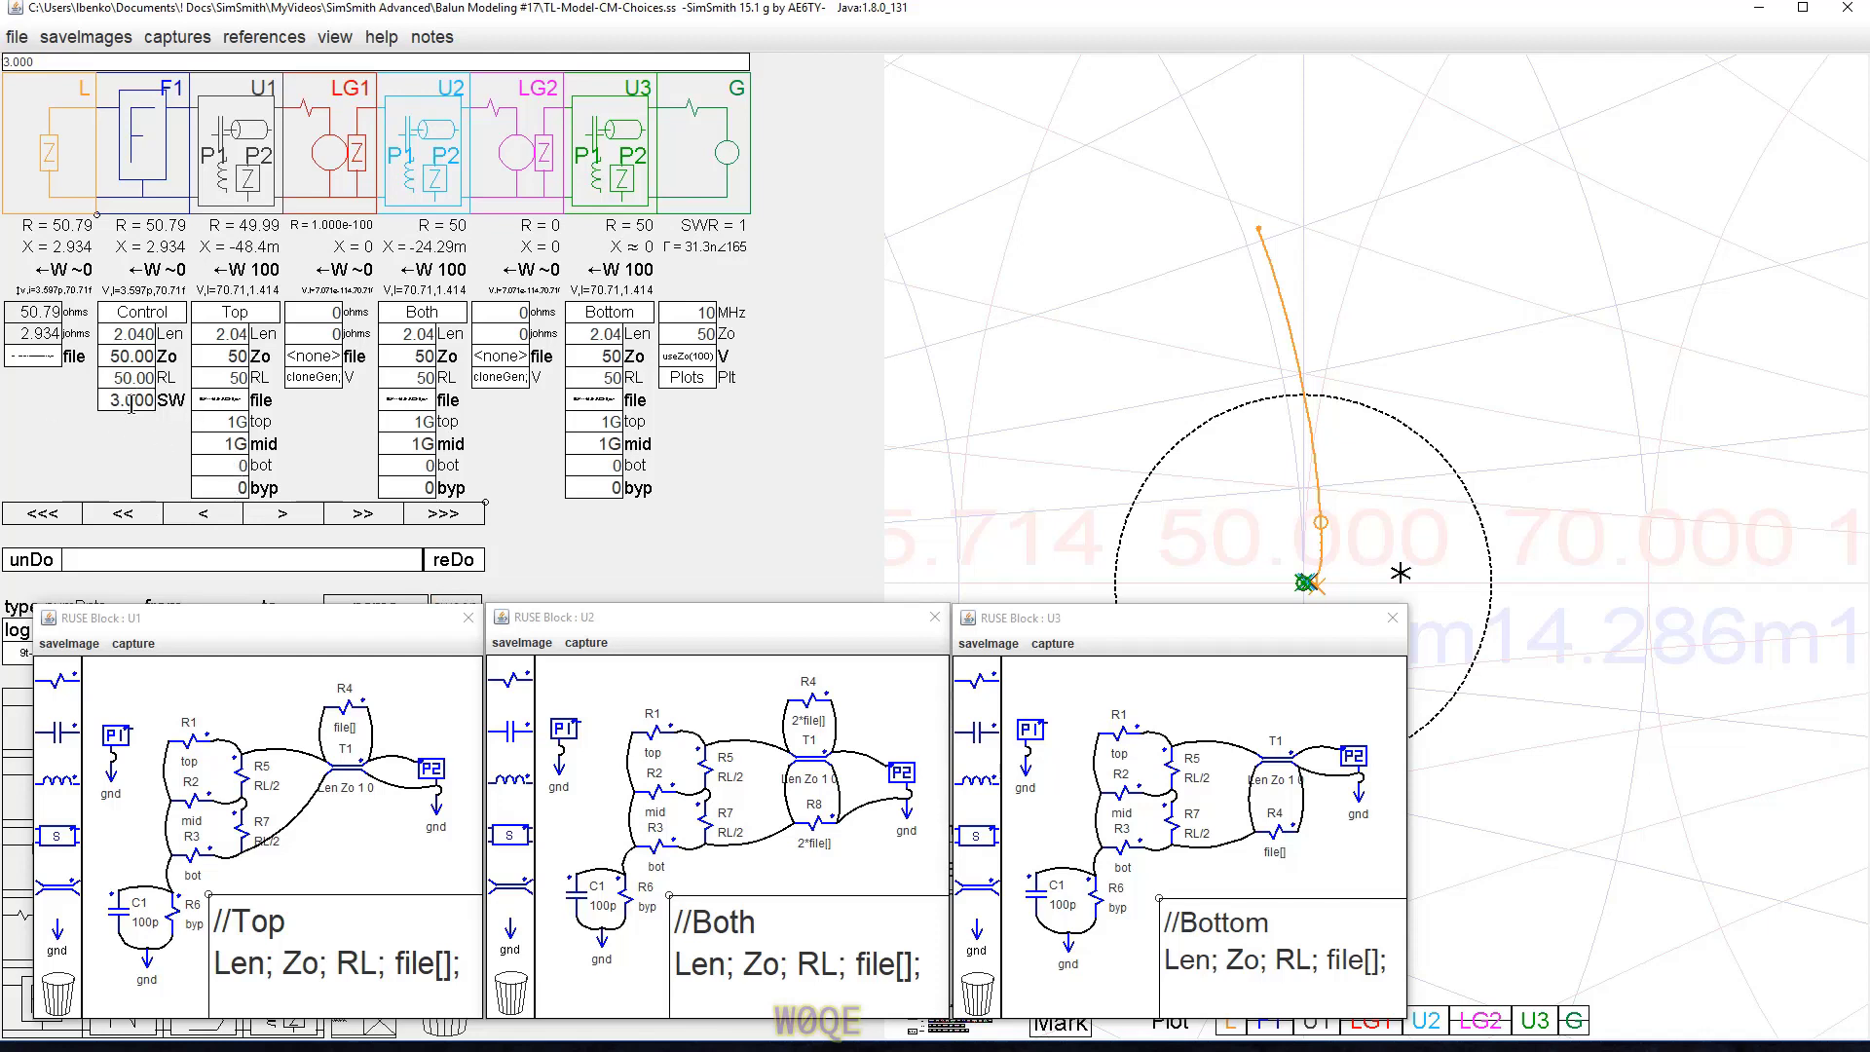
pyautogui.scroll(1, 128, 394)
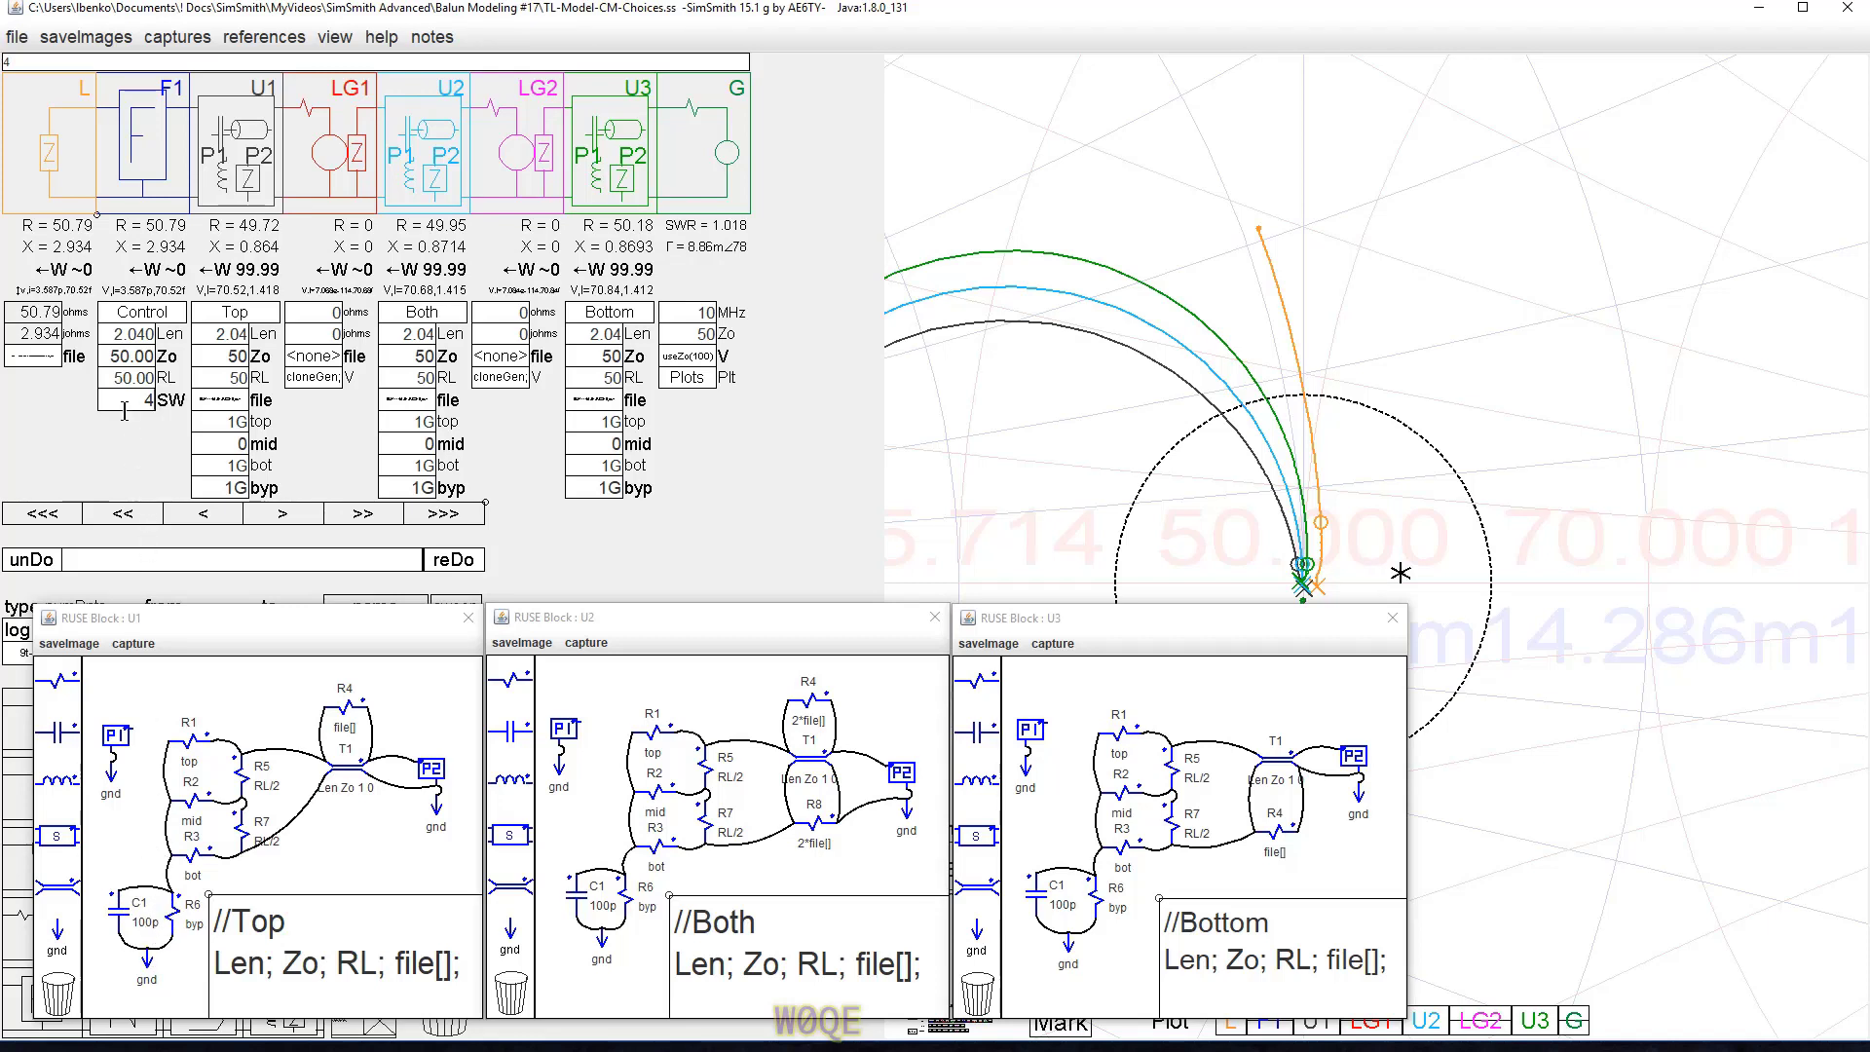
pyautogui.scroll(1, 128, 405)
pyautogui.scroll(-4, 129, 405)
pyautogui.scroll(-2, 129, 402)
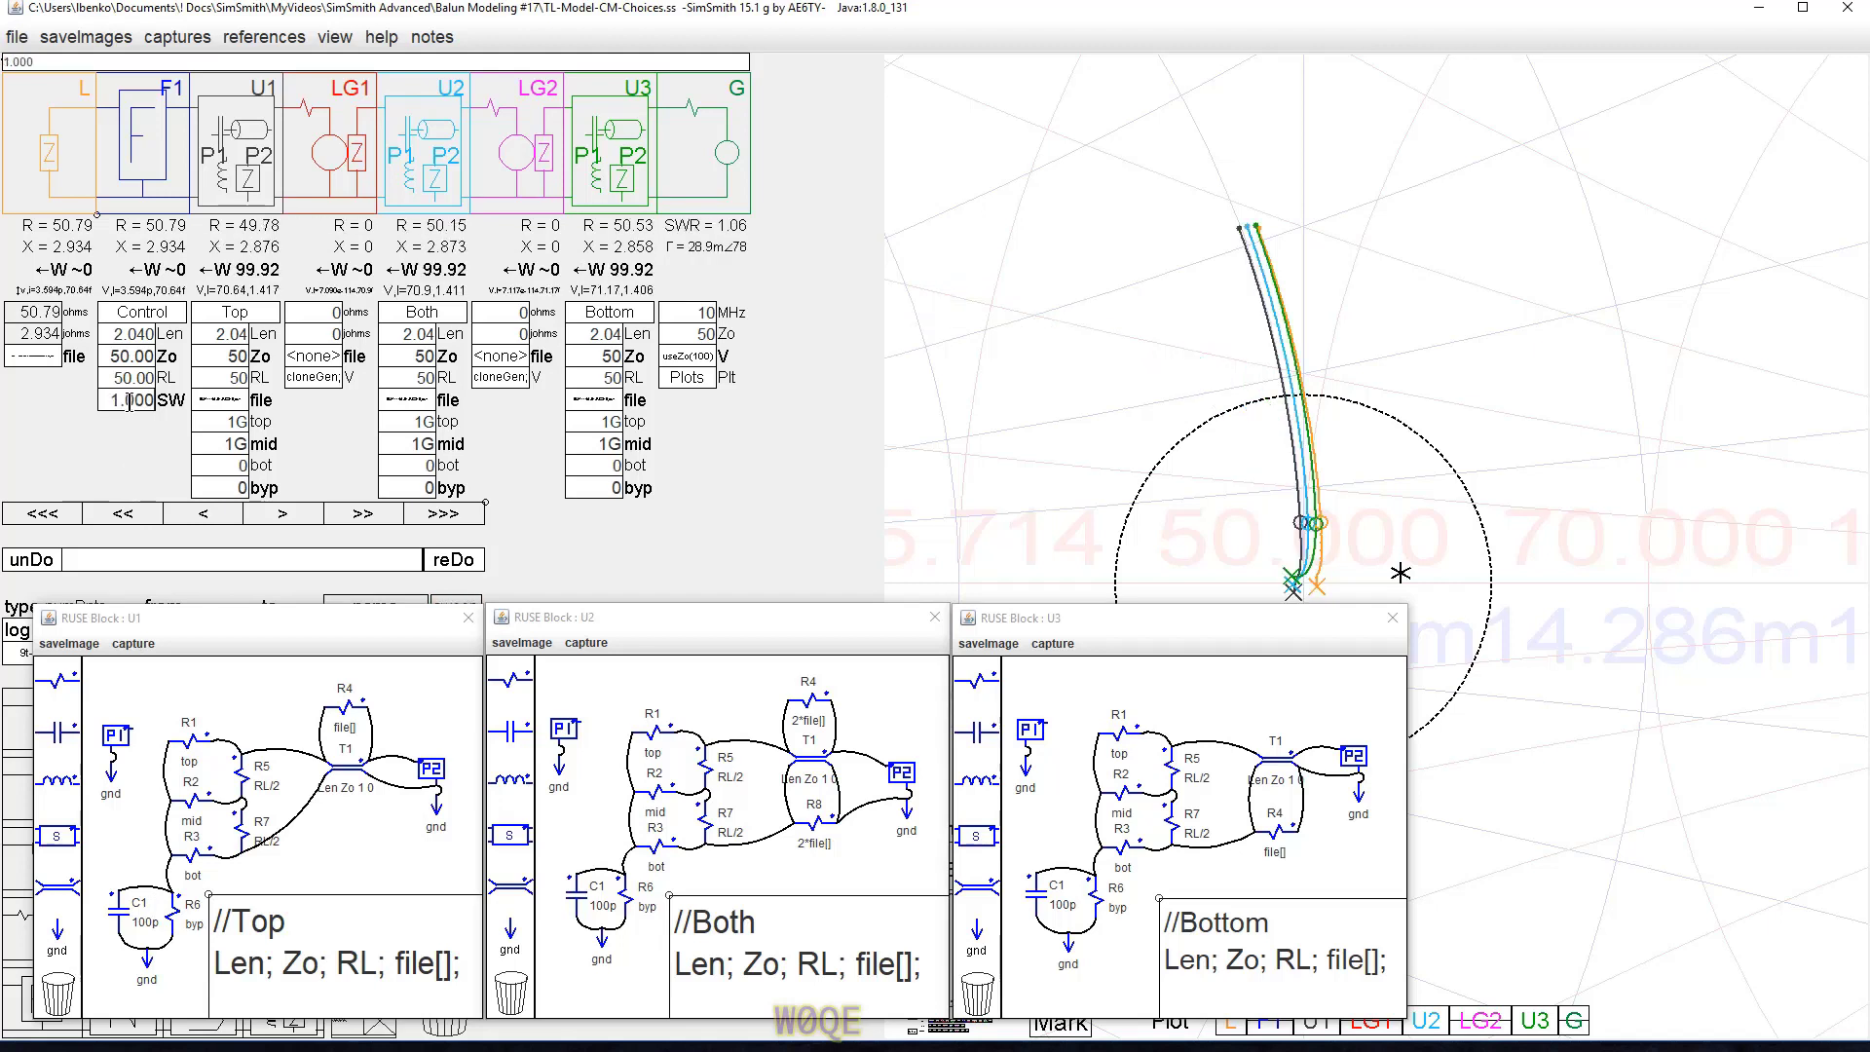
pyautogui.scroll(1, 128, 402)
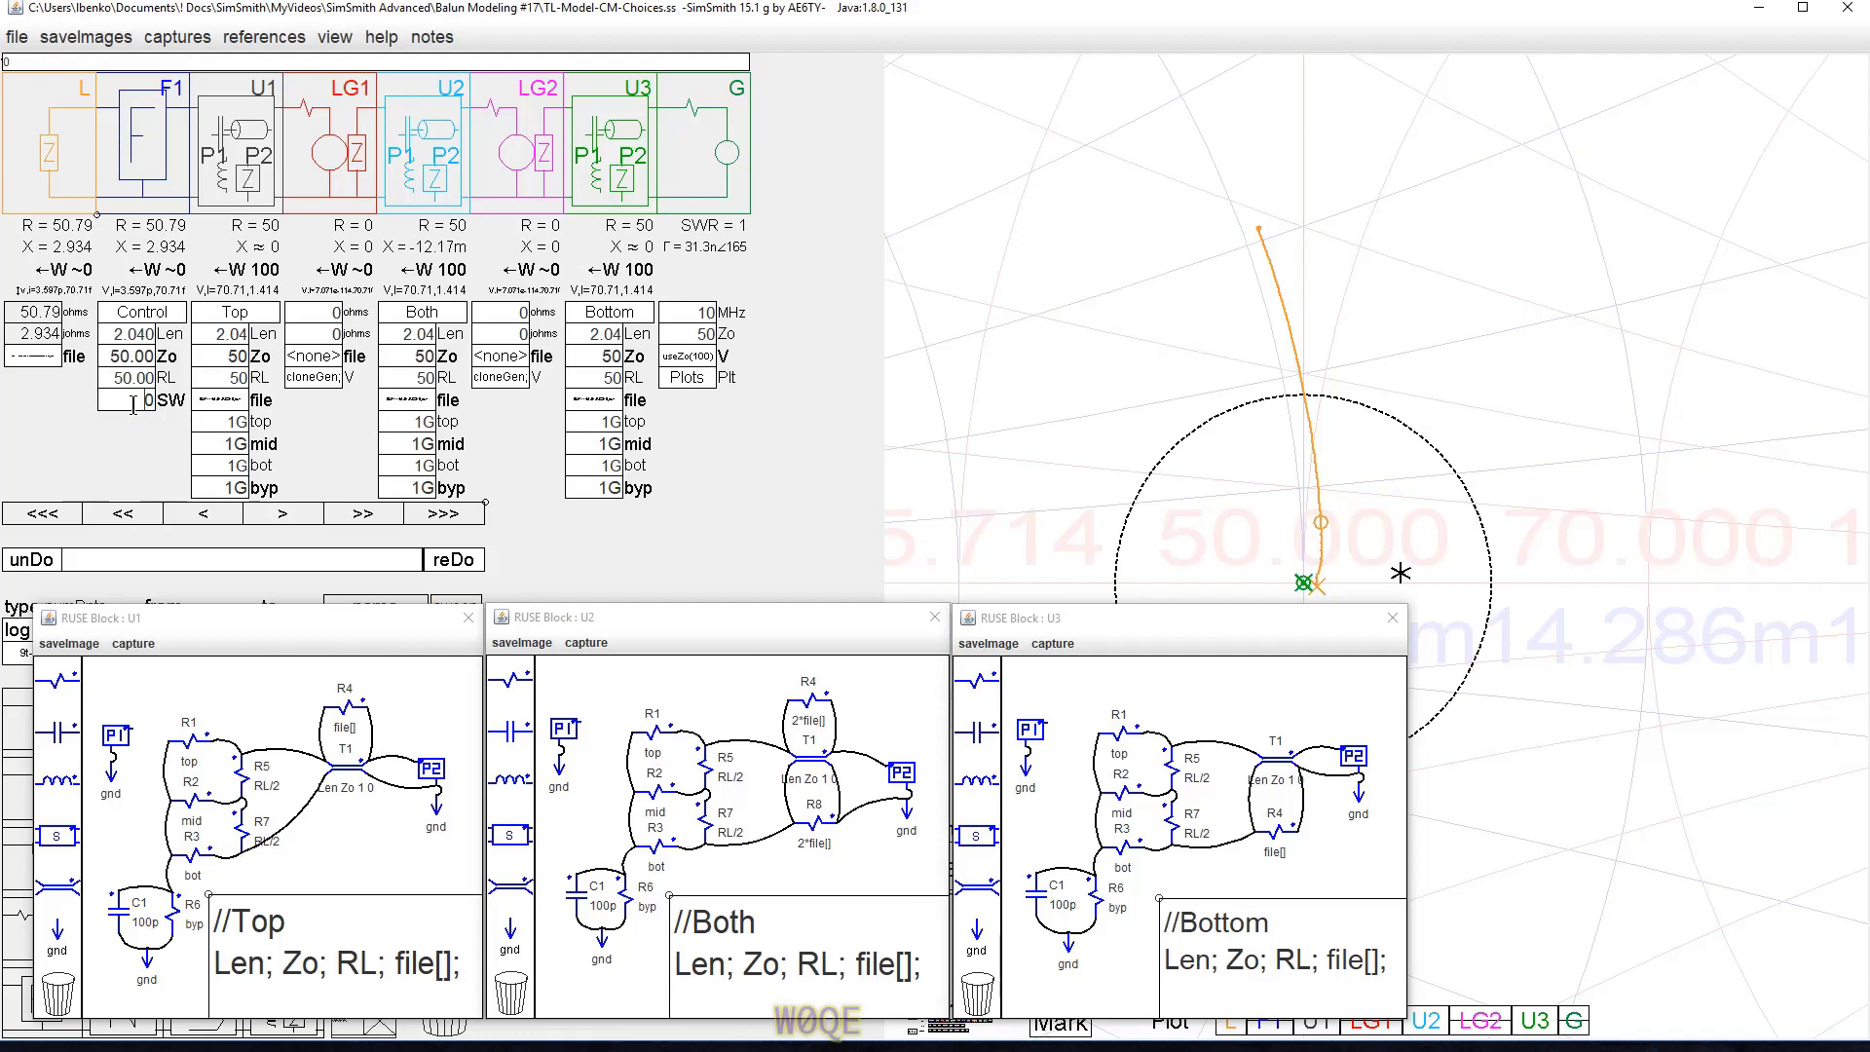
pyautogui.scroll(1, 133, 405)
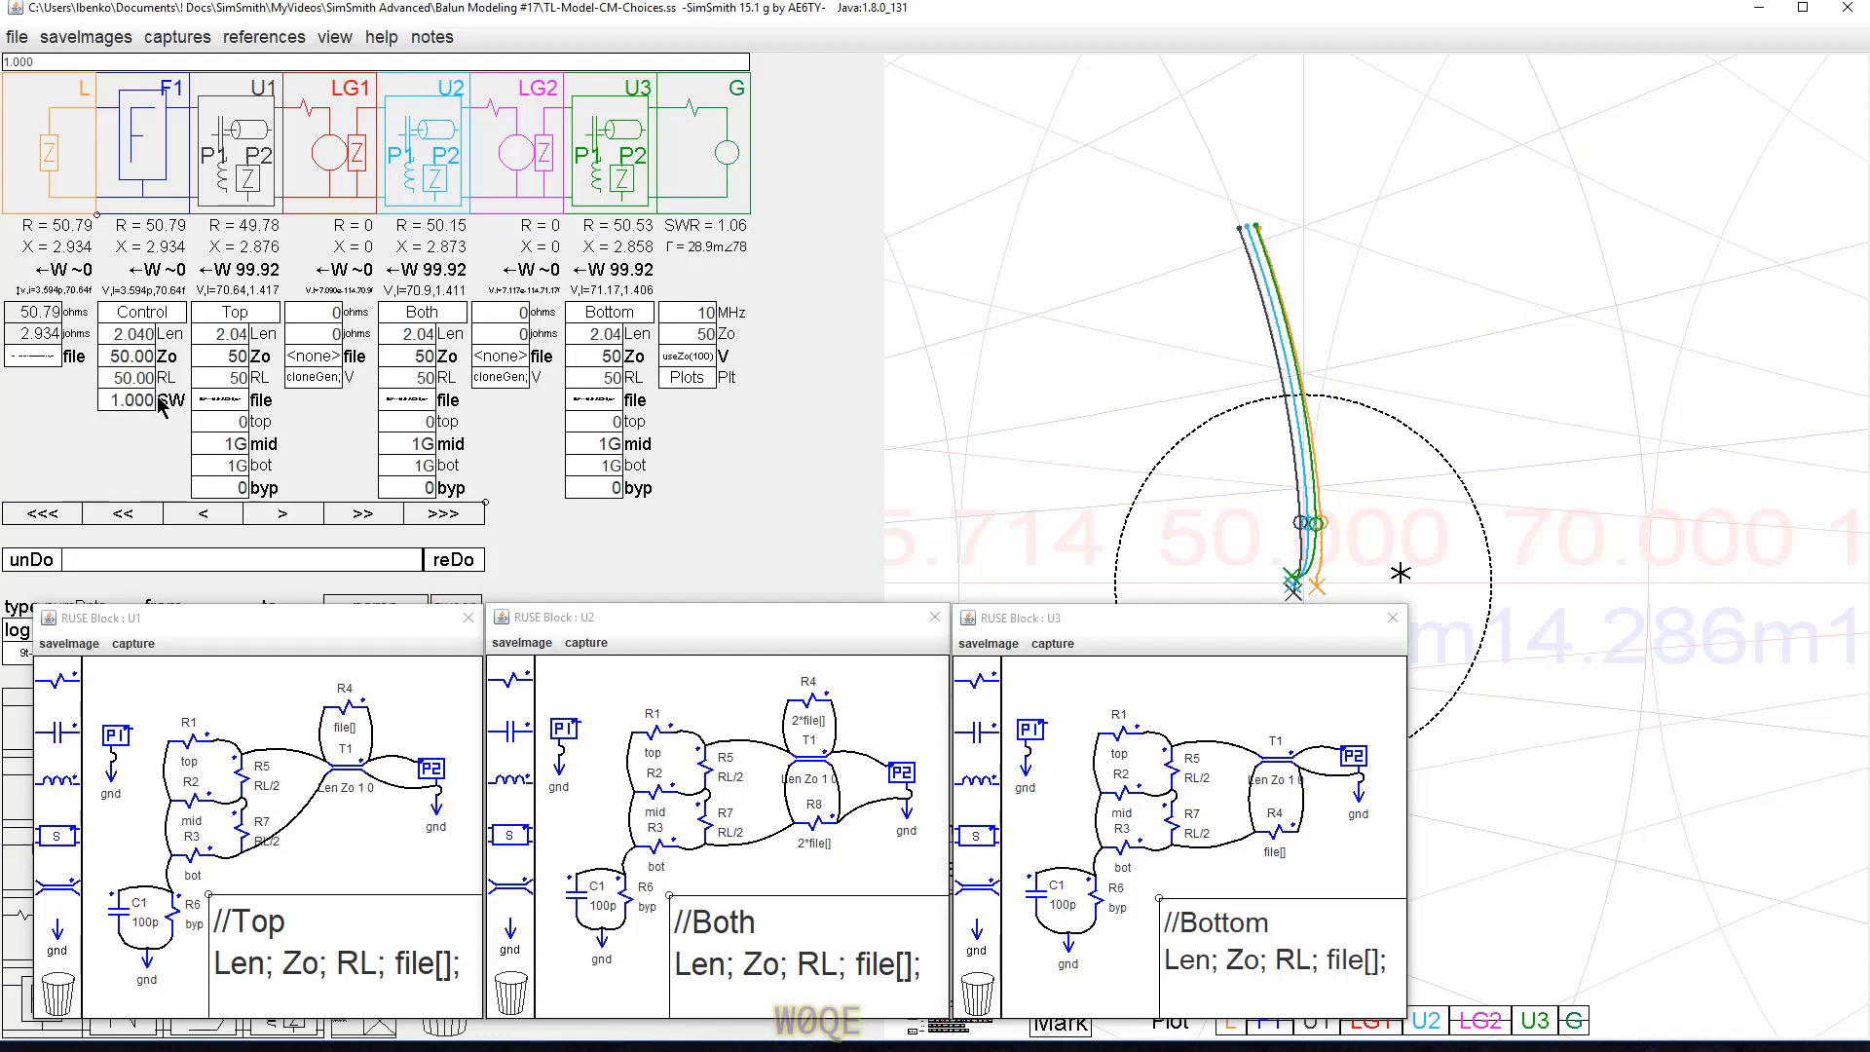
pyautogui.click(34, 357)
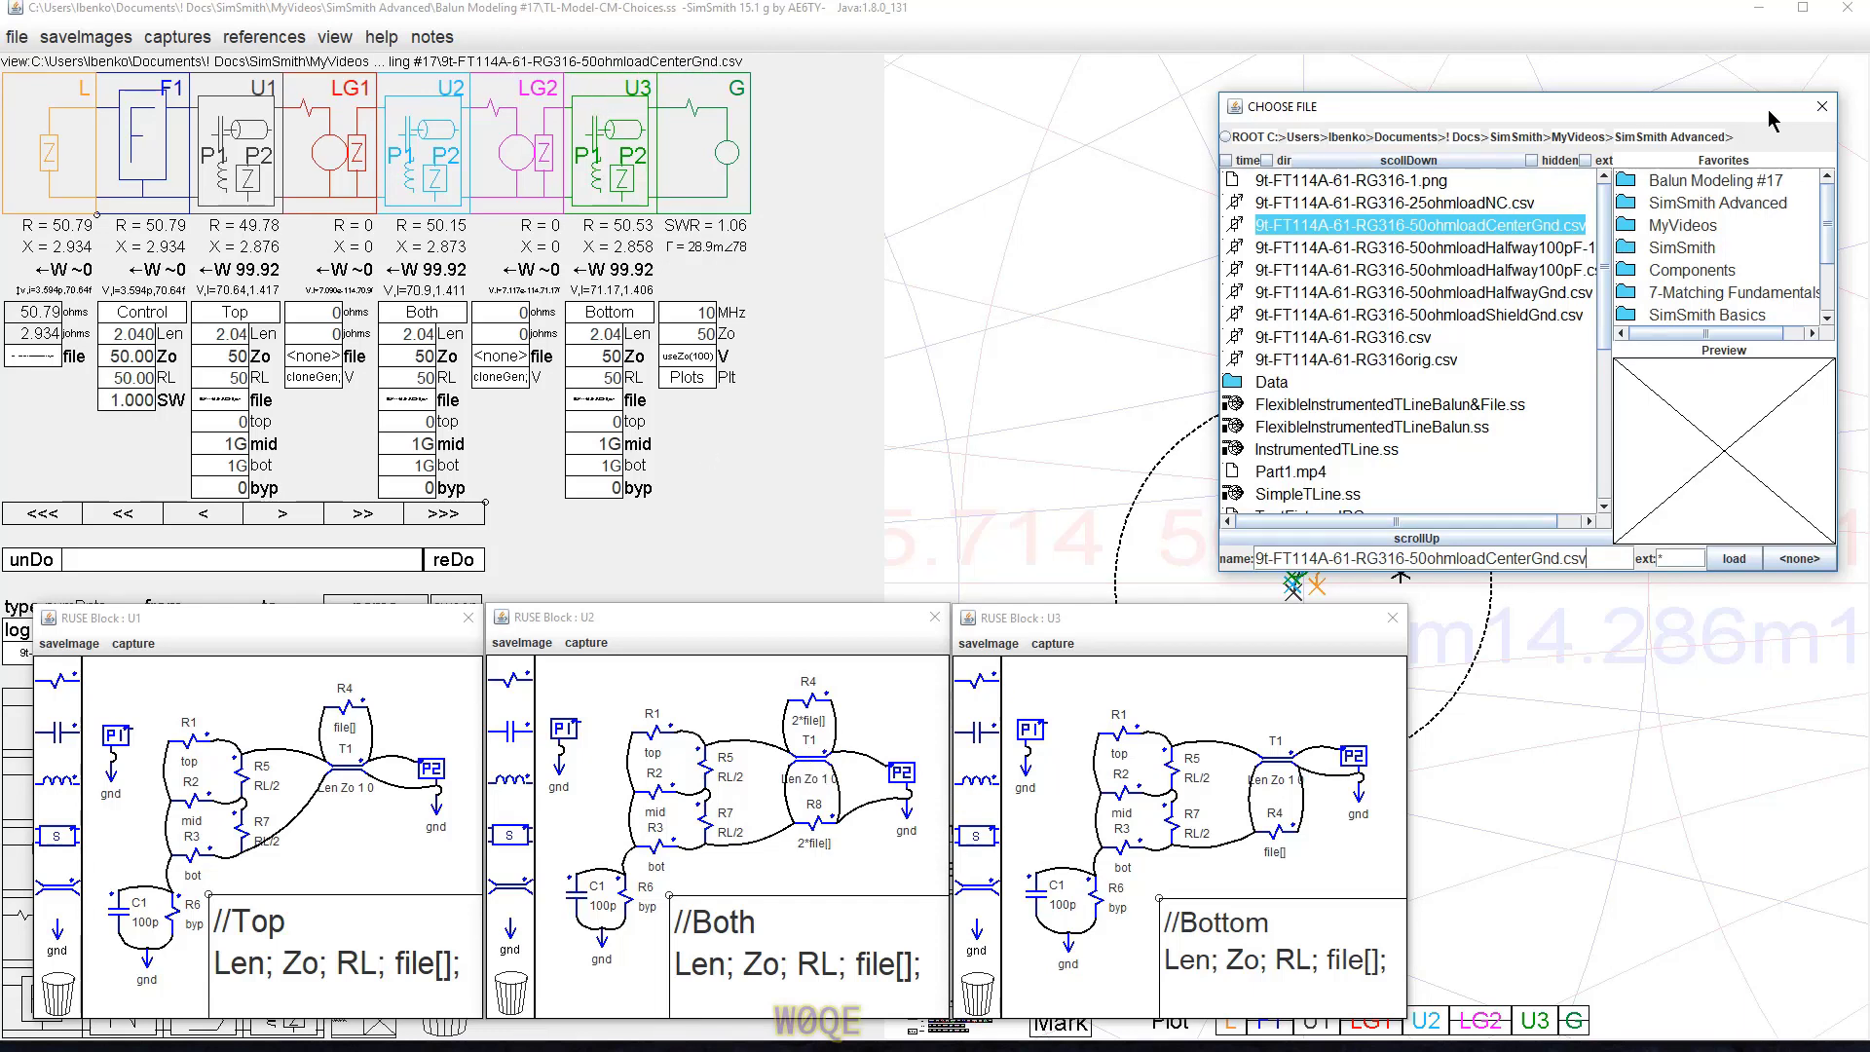
pyautogui.click(1822, 107)
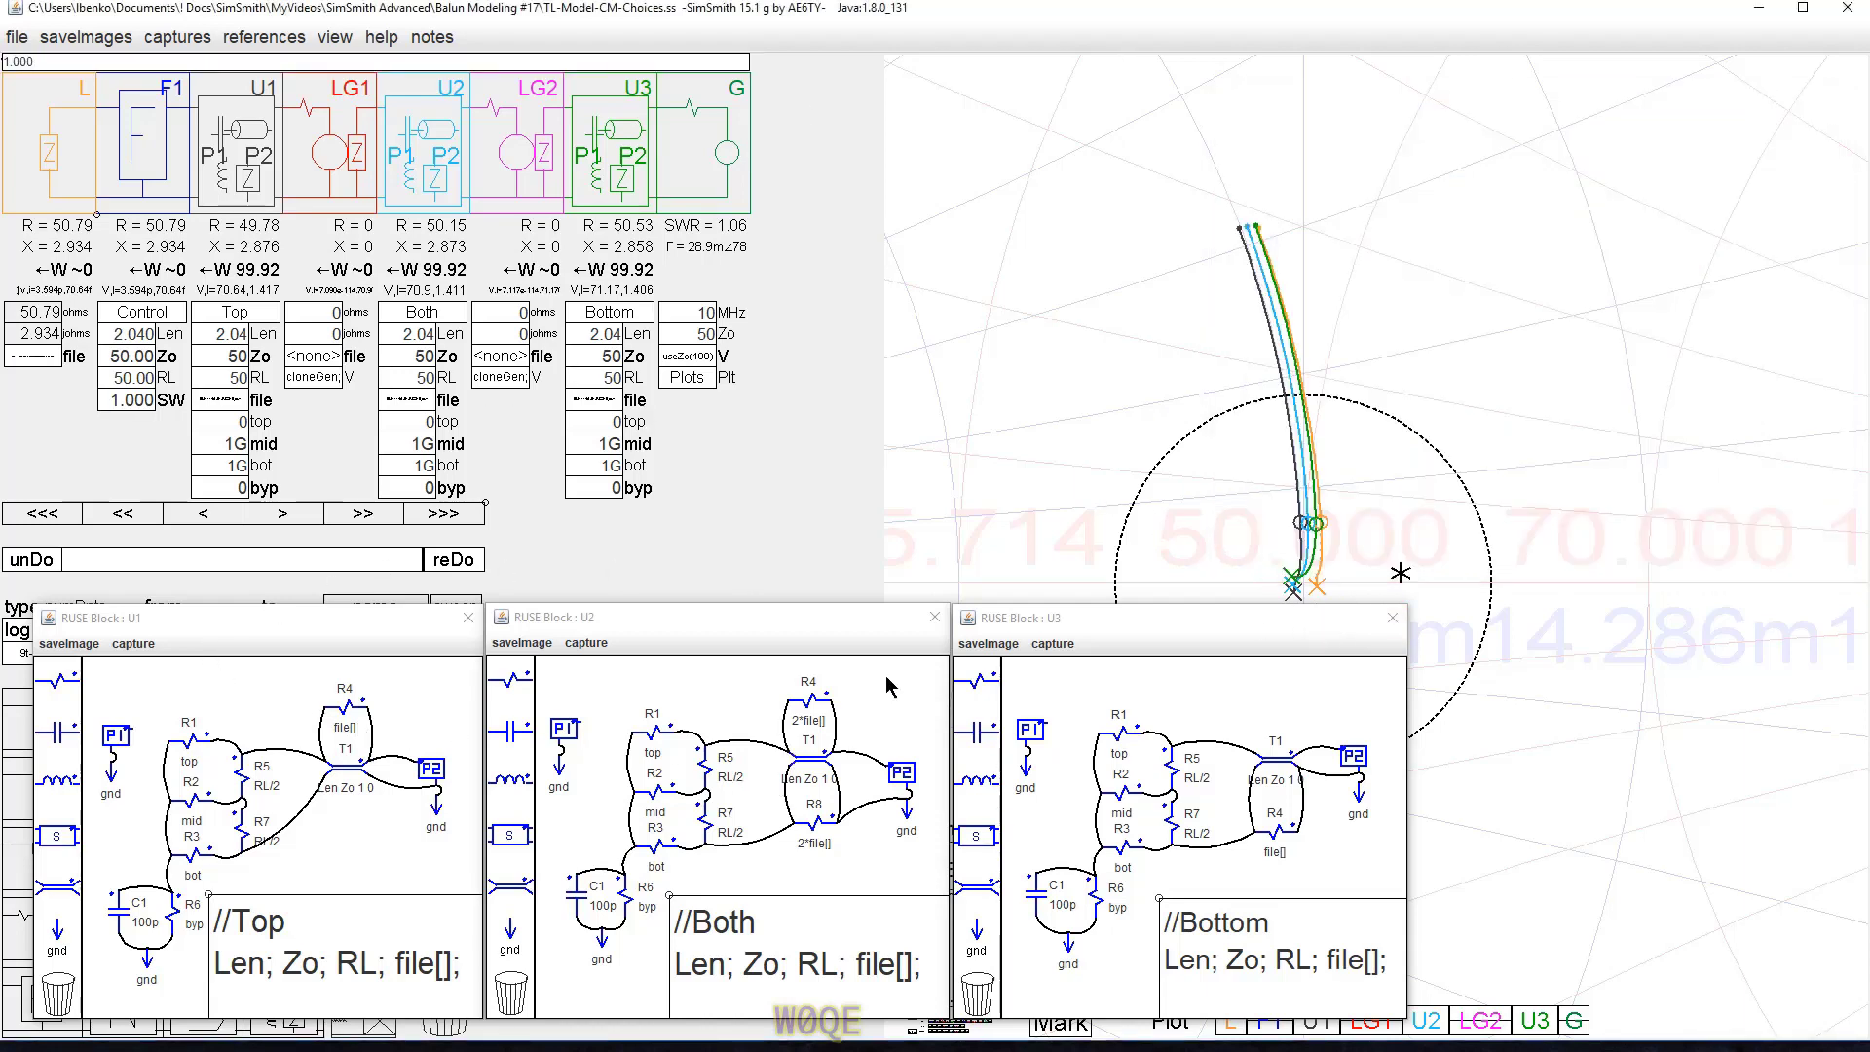
# Close the Both and Bottom schematic windows, leaving only Top, and mark a chart point at SWR 1.653.
pyautogui.click(937, 623)
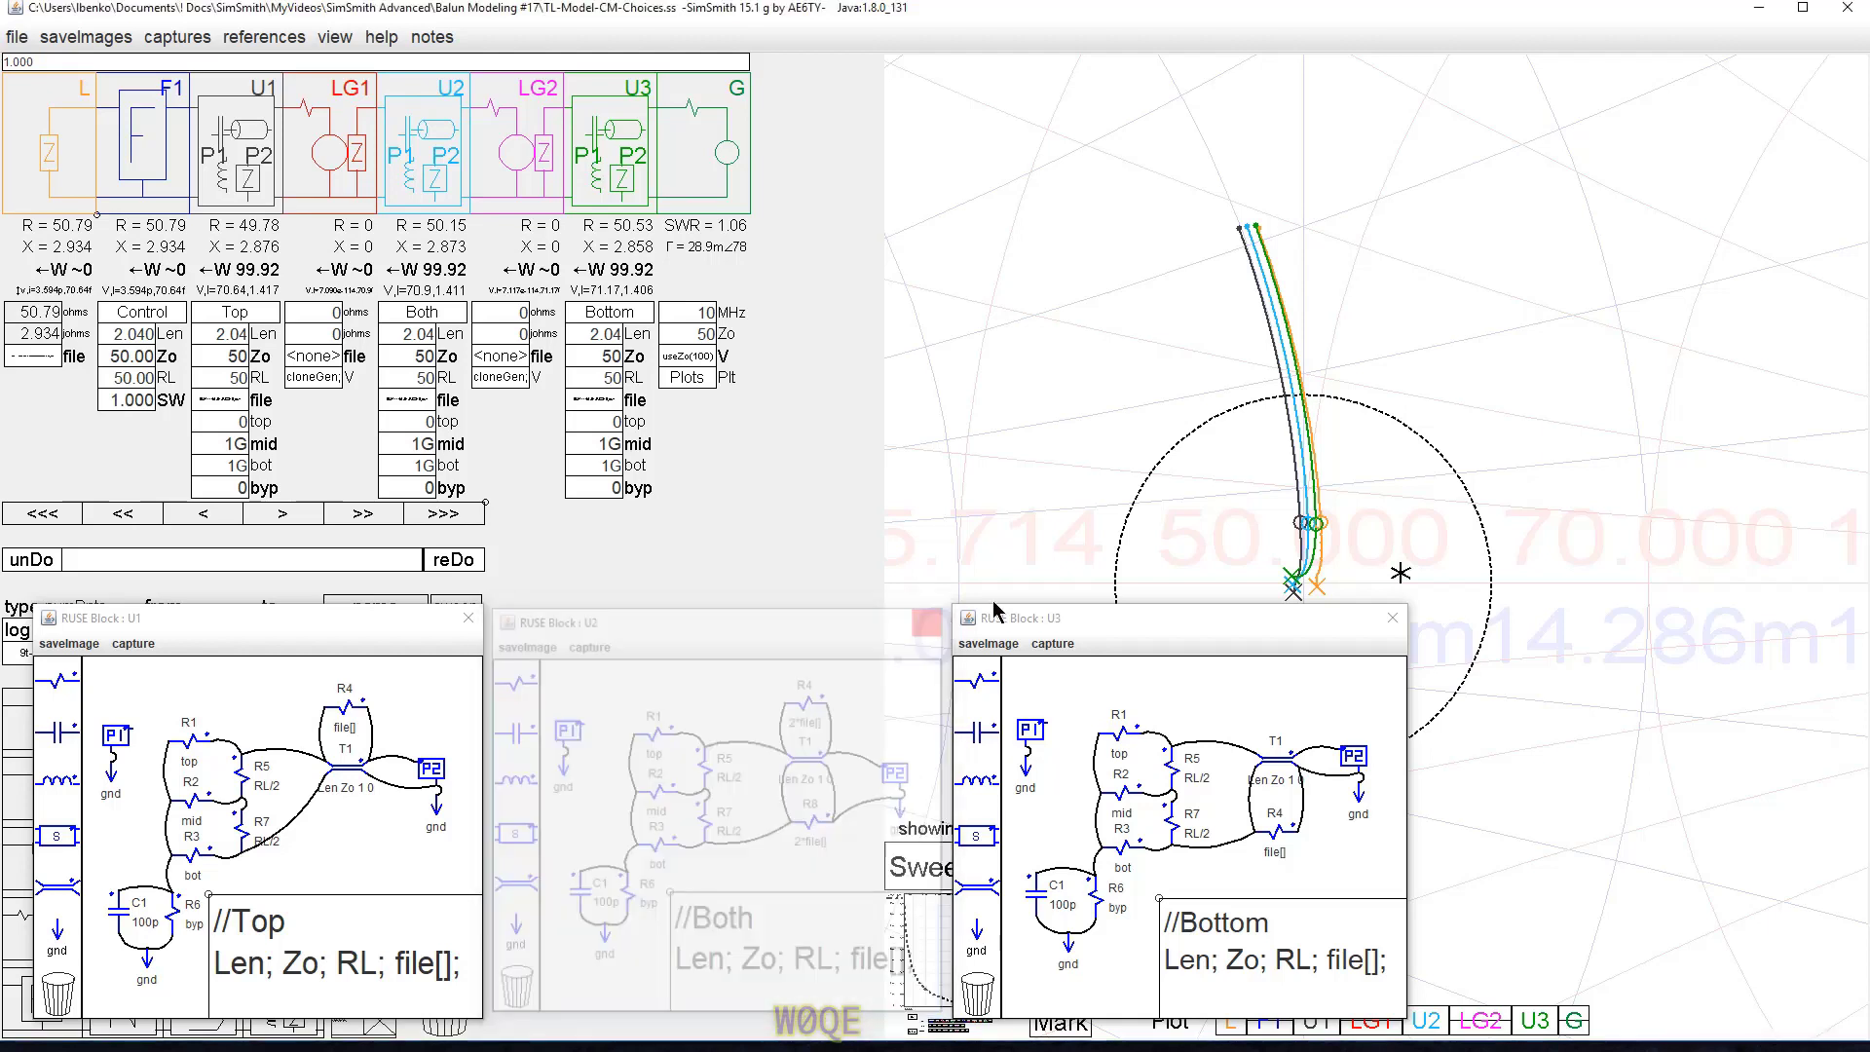
pyautogui.click(1392, 619)
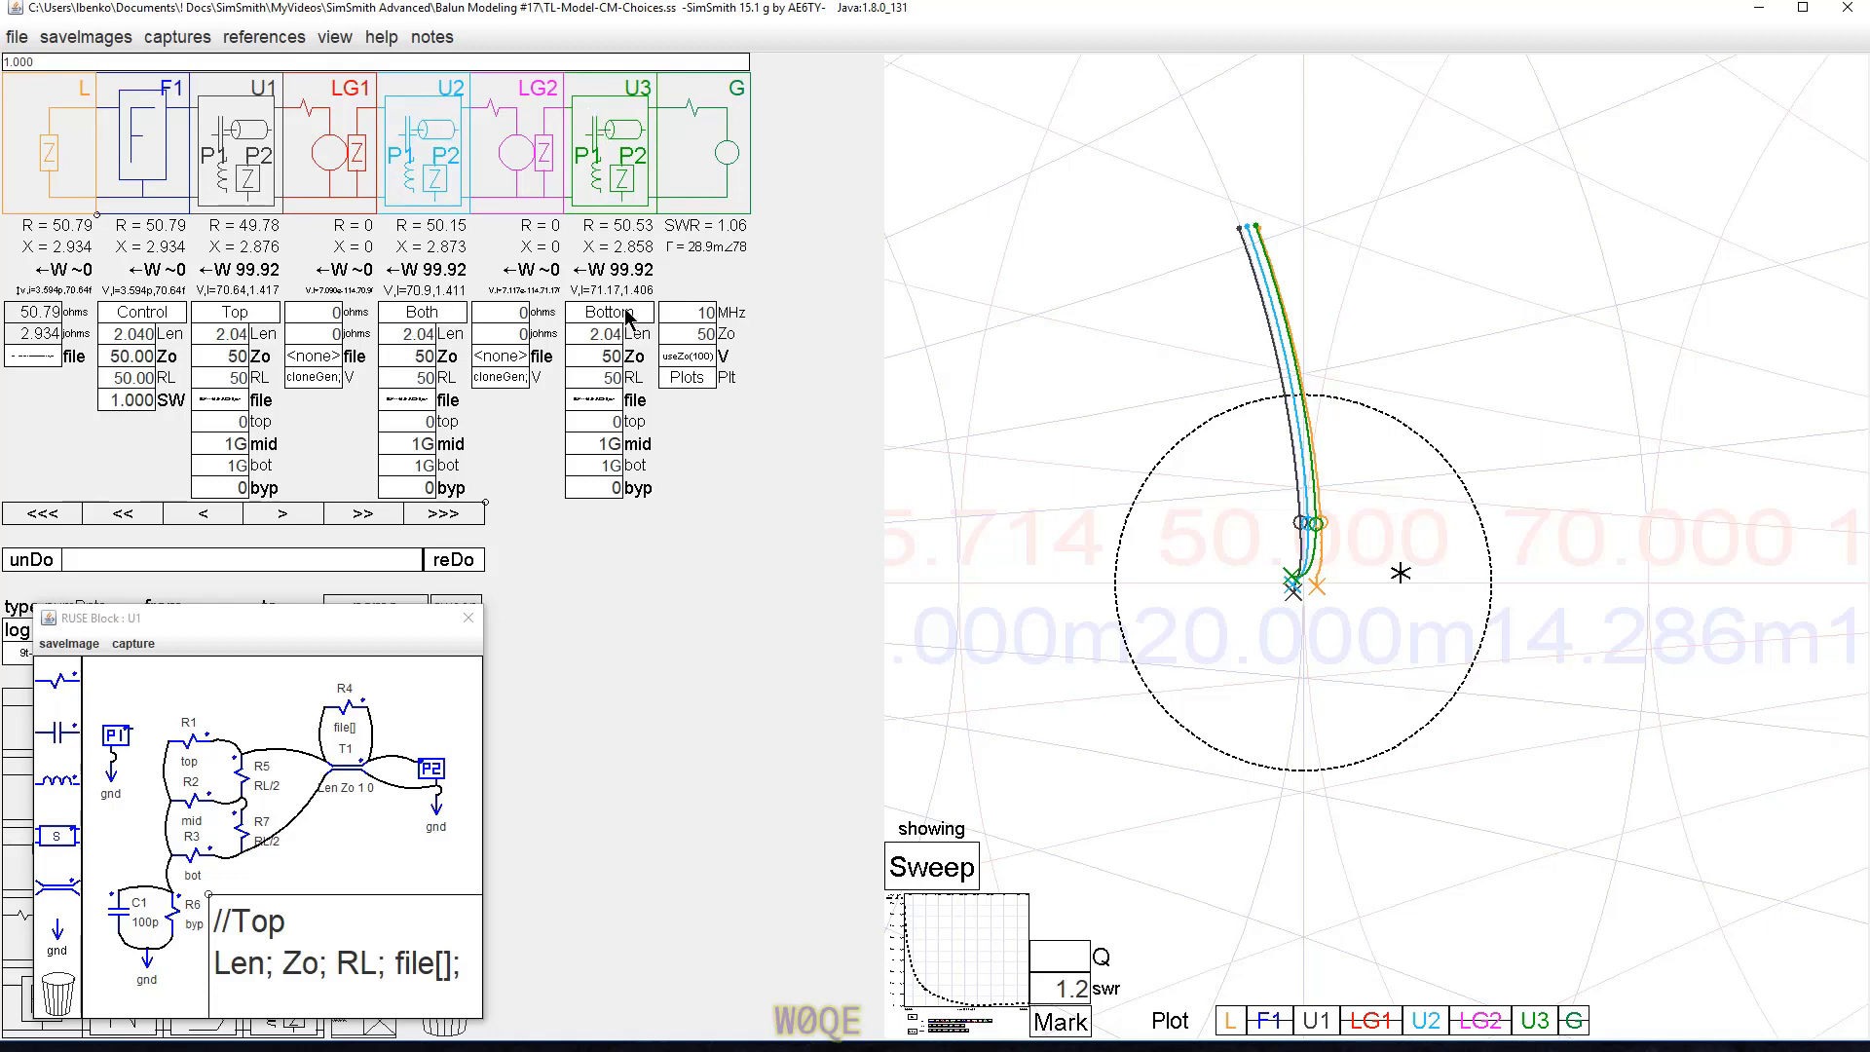
pyautogui.click(426, 317)
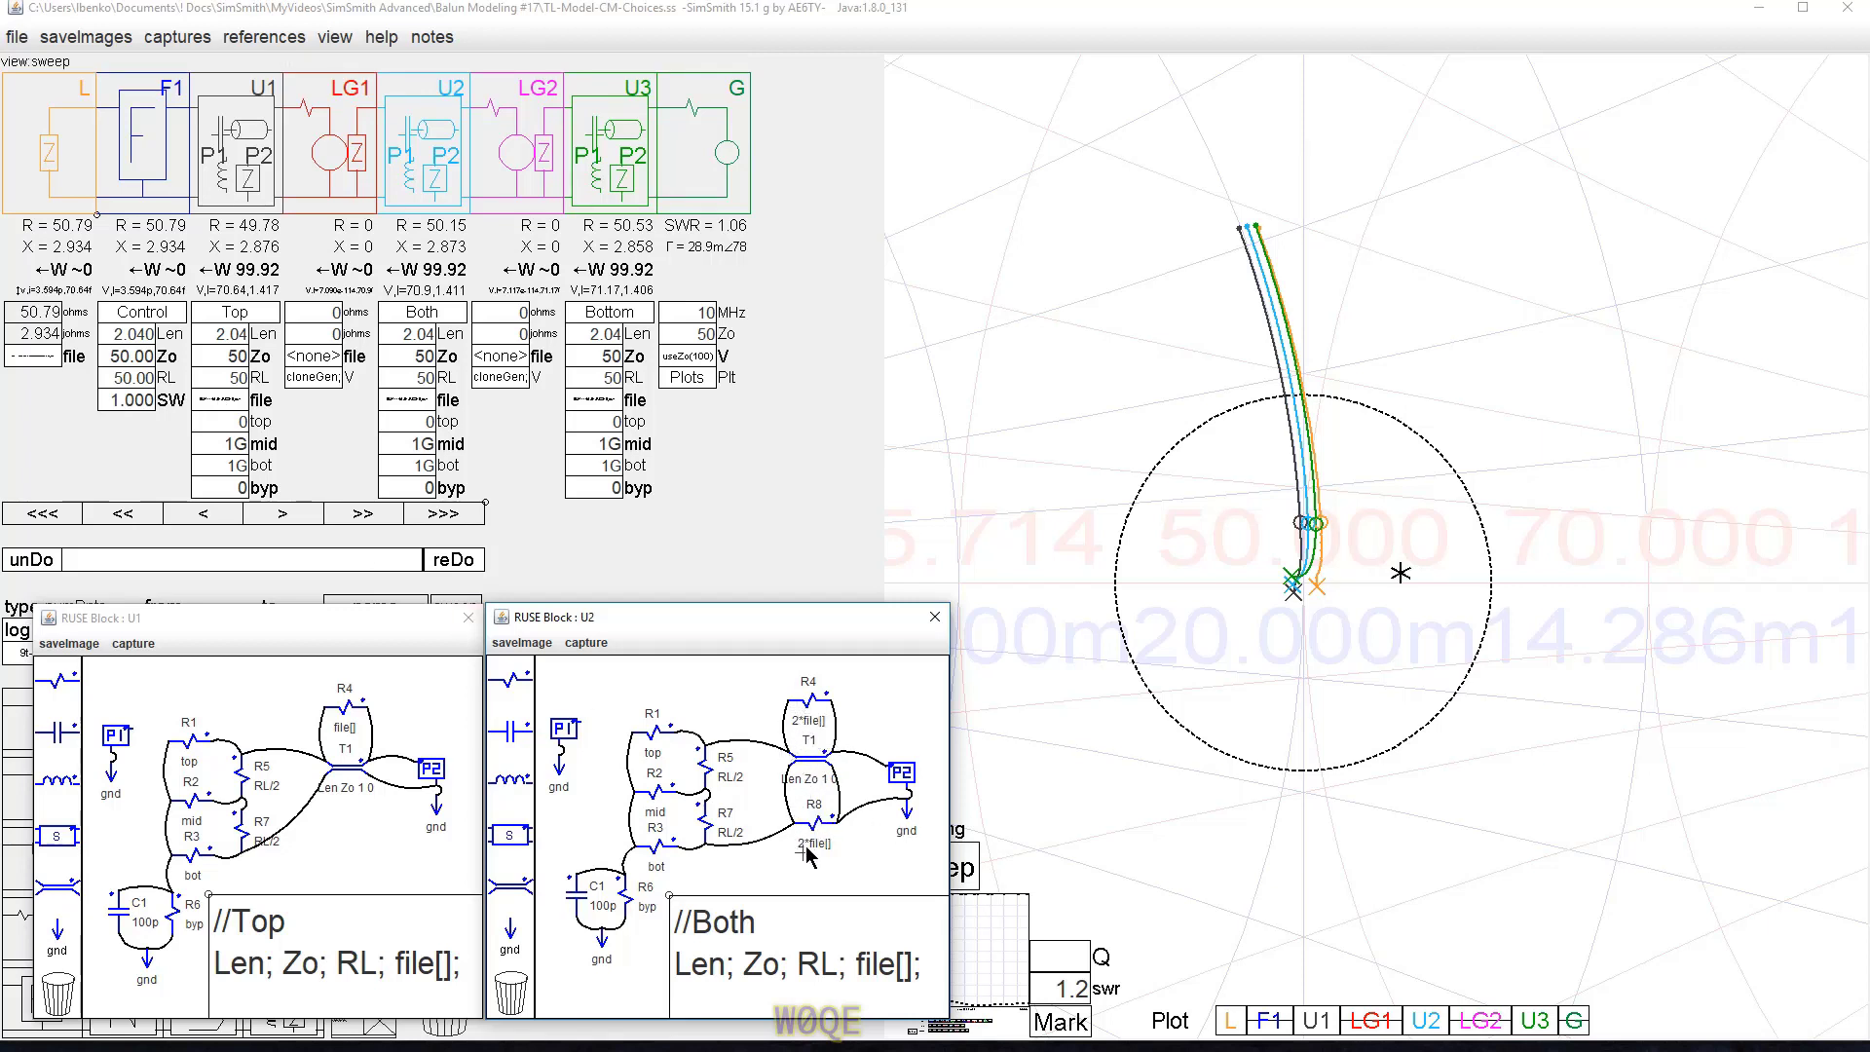
pyautogui.click(935, 617)
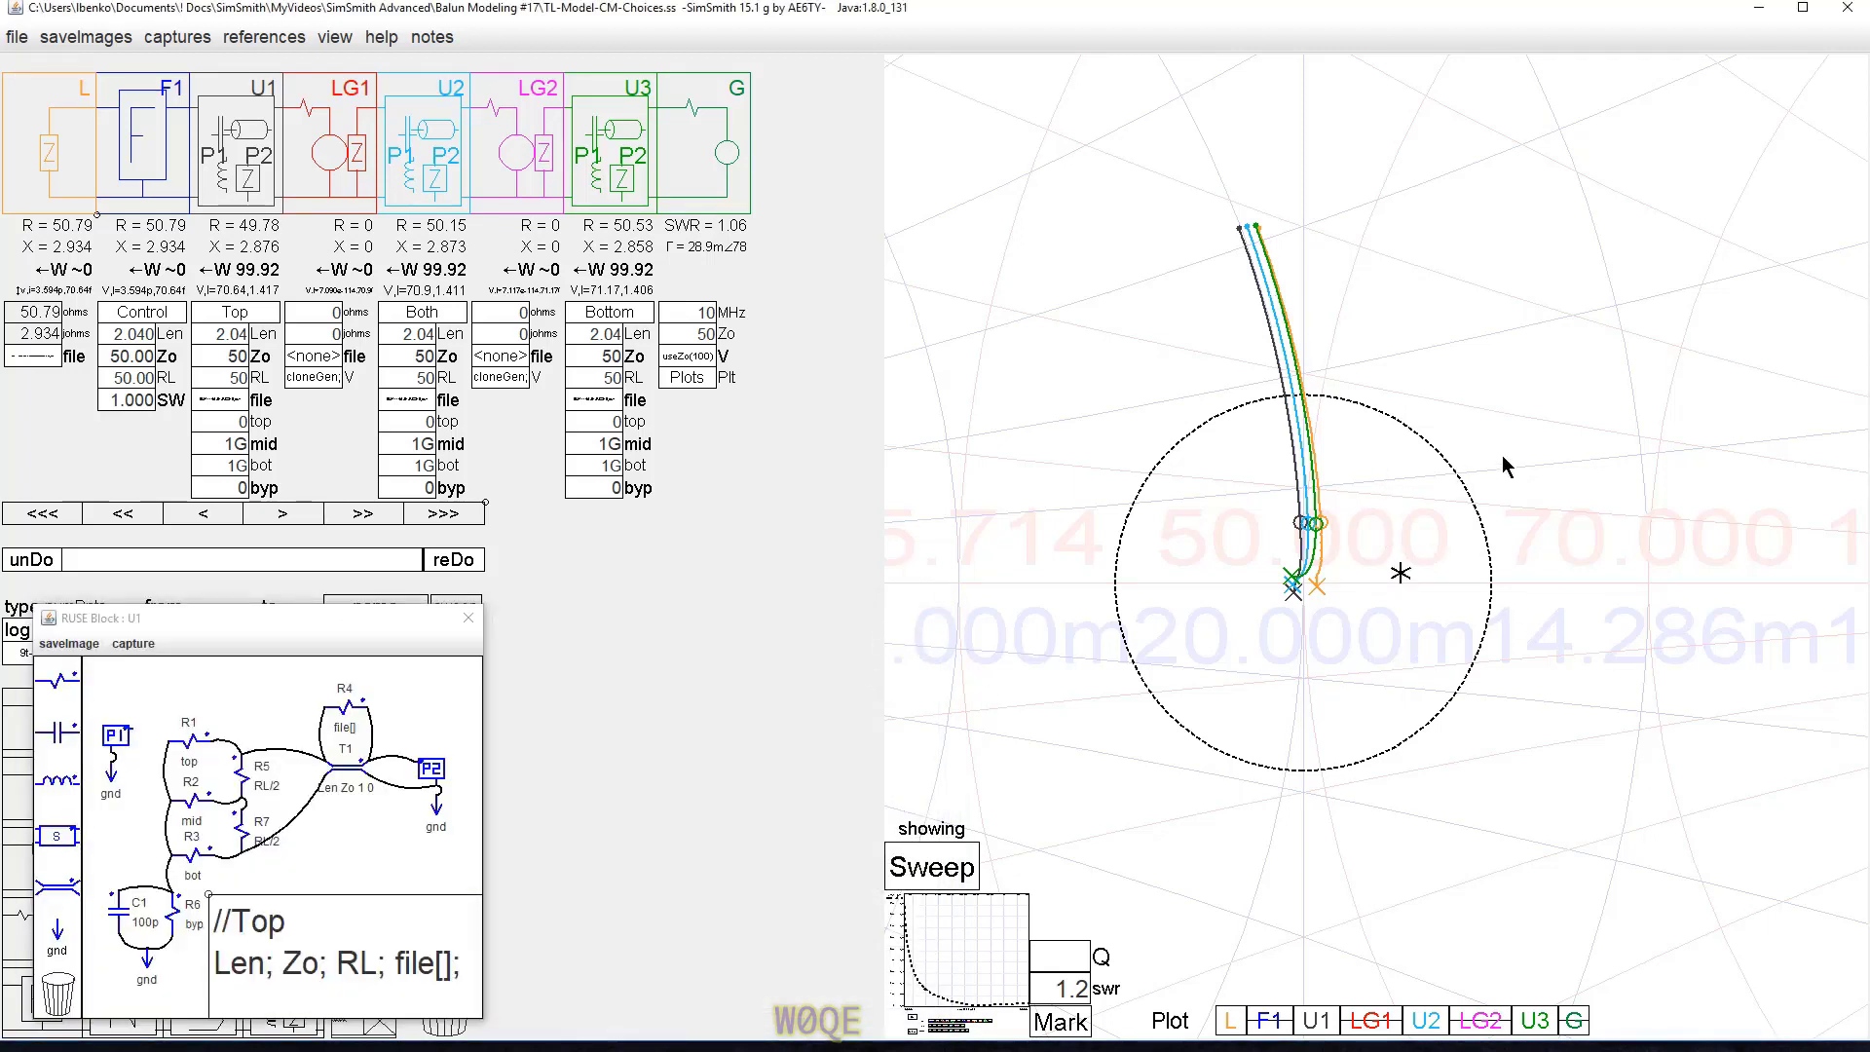
pyautogui.scroll(-4, 1502, 456)
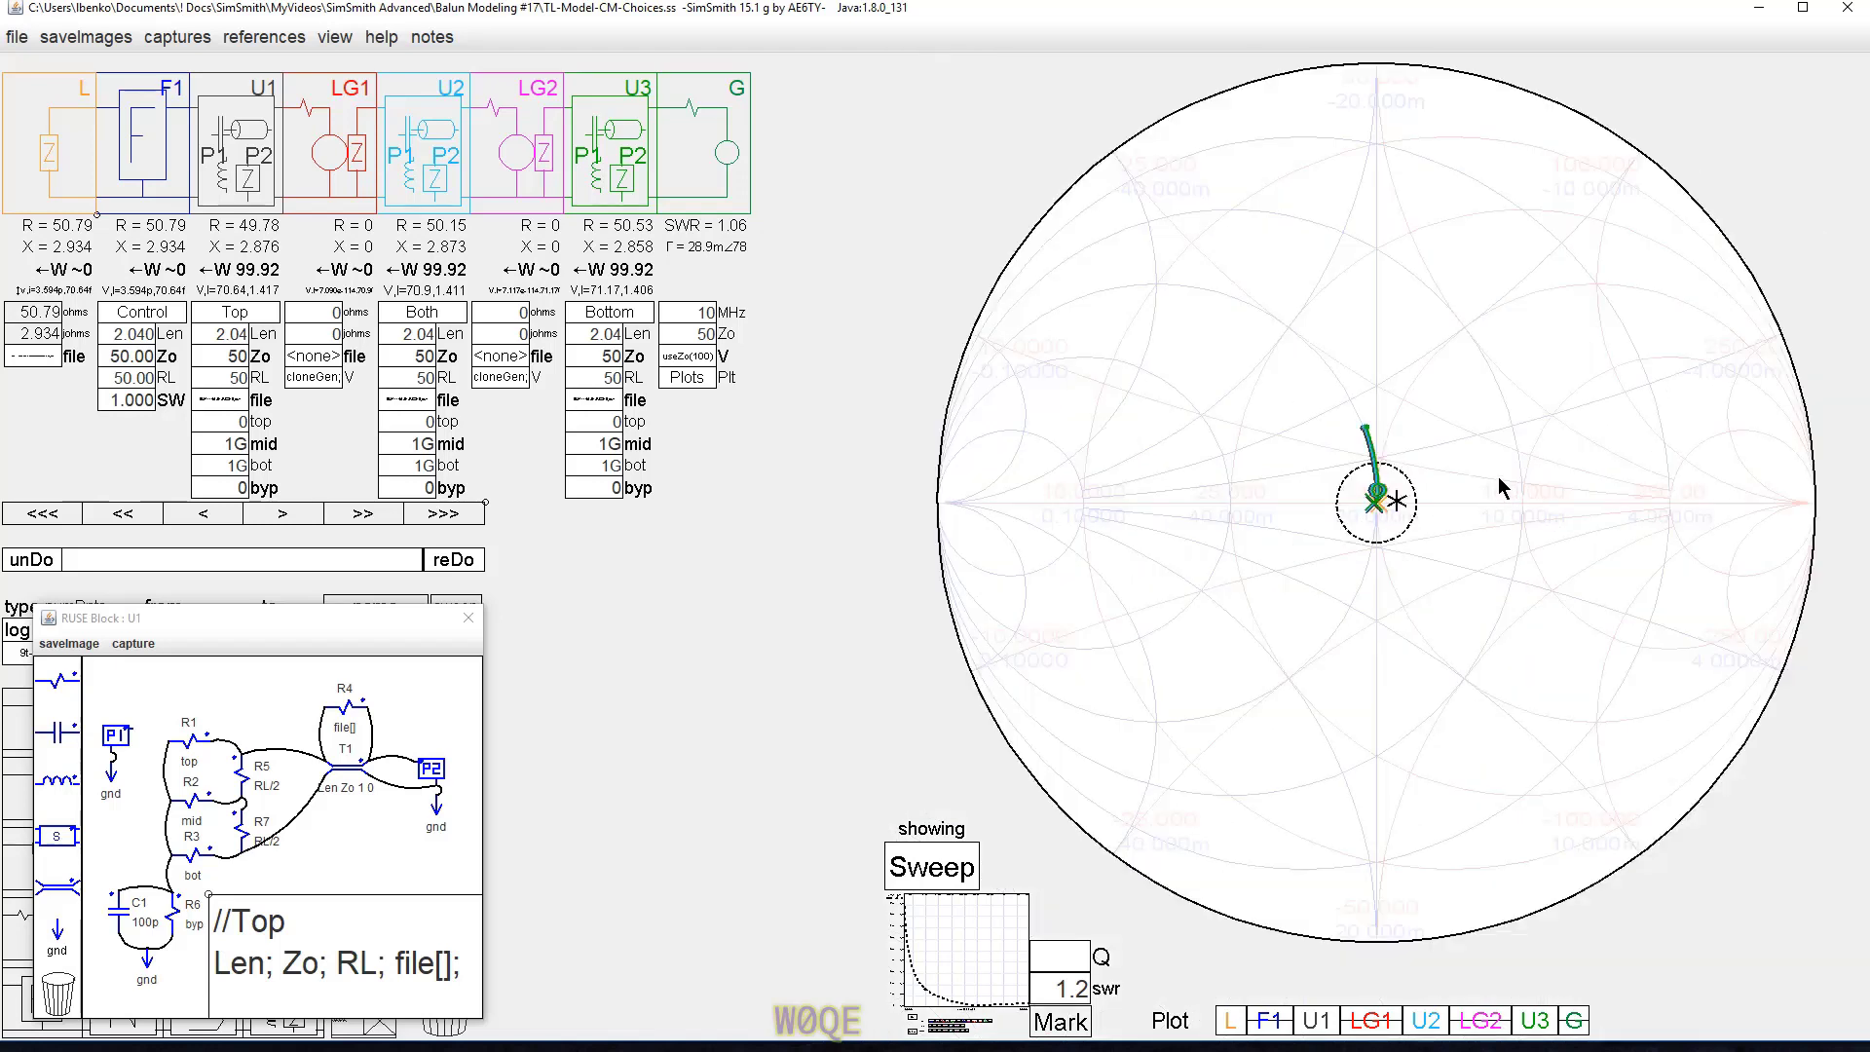
pyautogui.click(1480, 469)
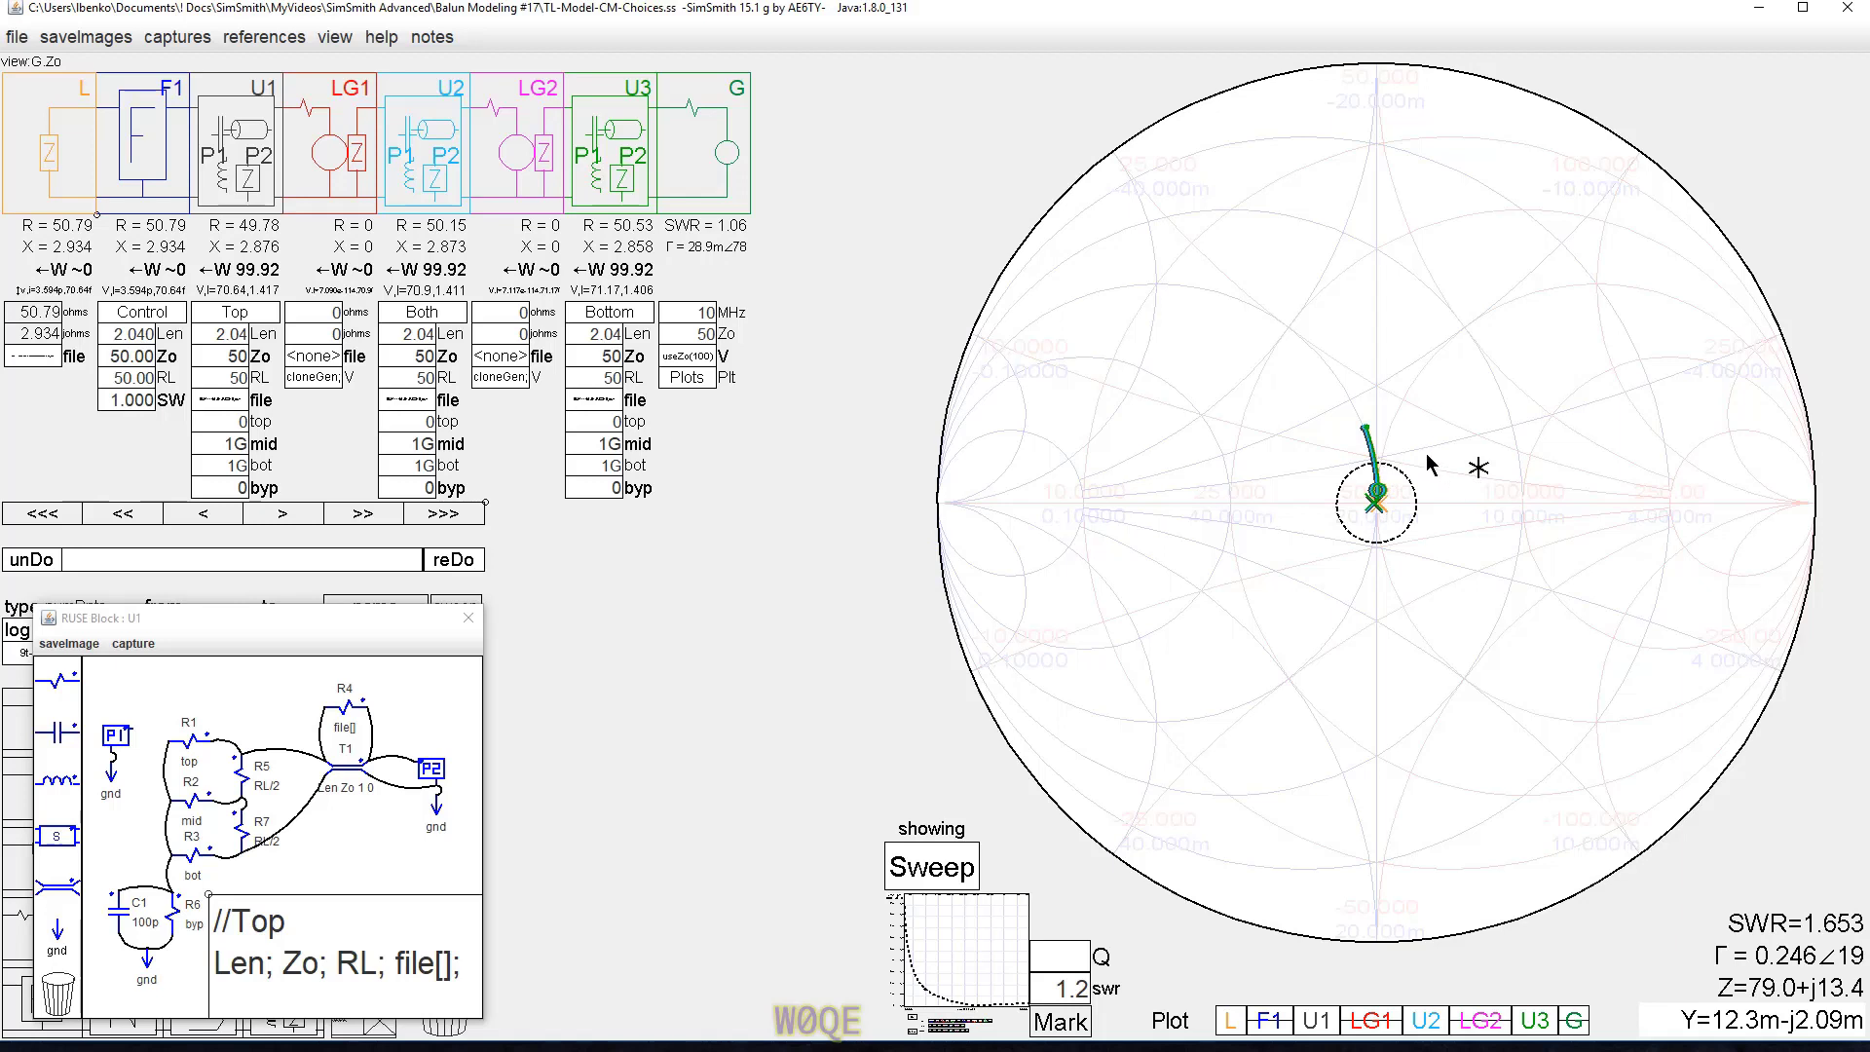
# Zoom in and move the marker onto the traces, reading SWR 1.276 at Z=51.5+j12.3.
pyautogui.scroll(5, 1405, 458)
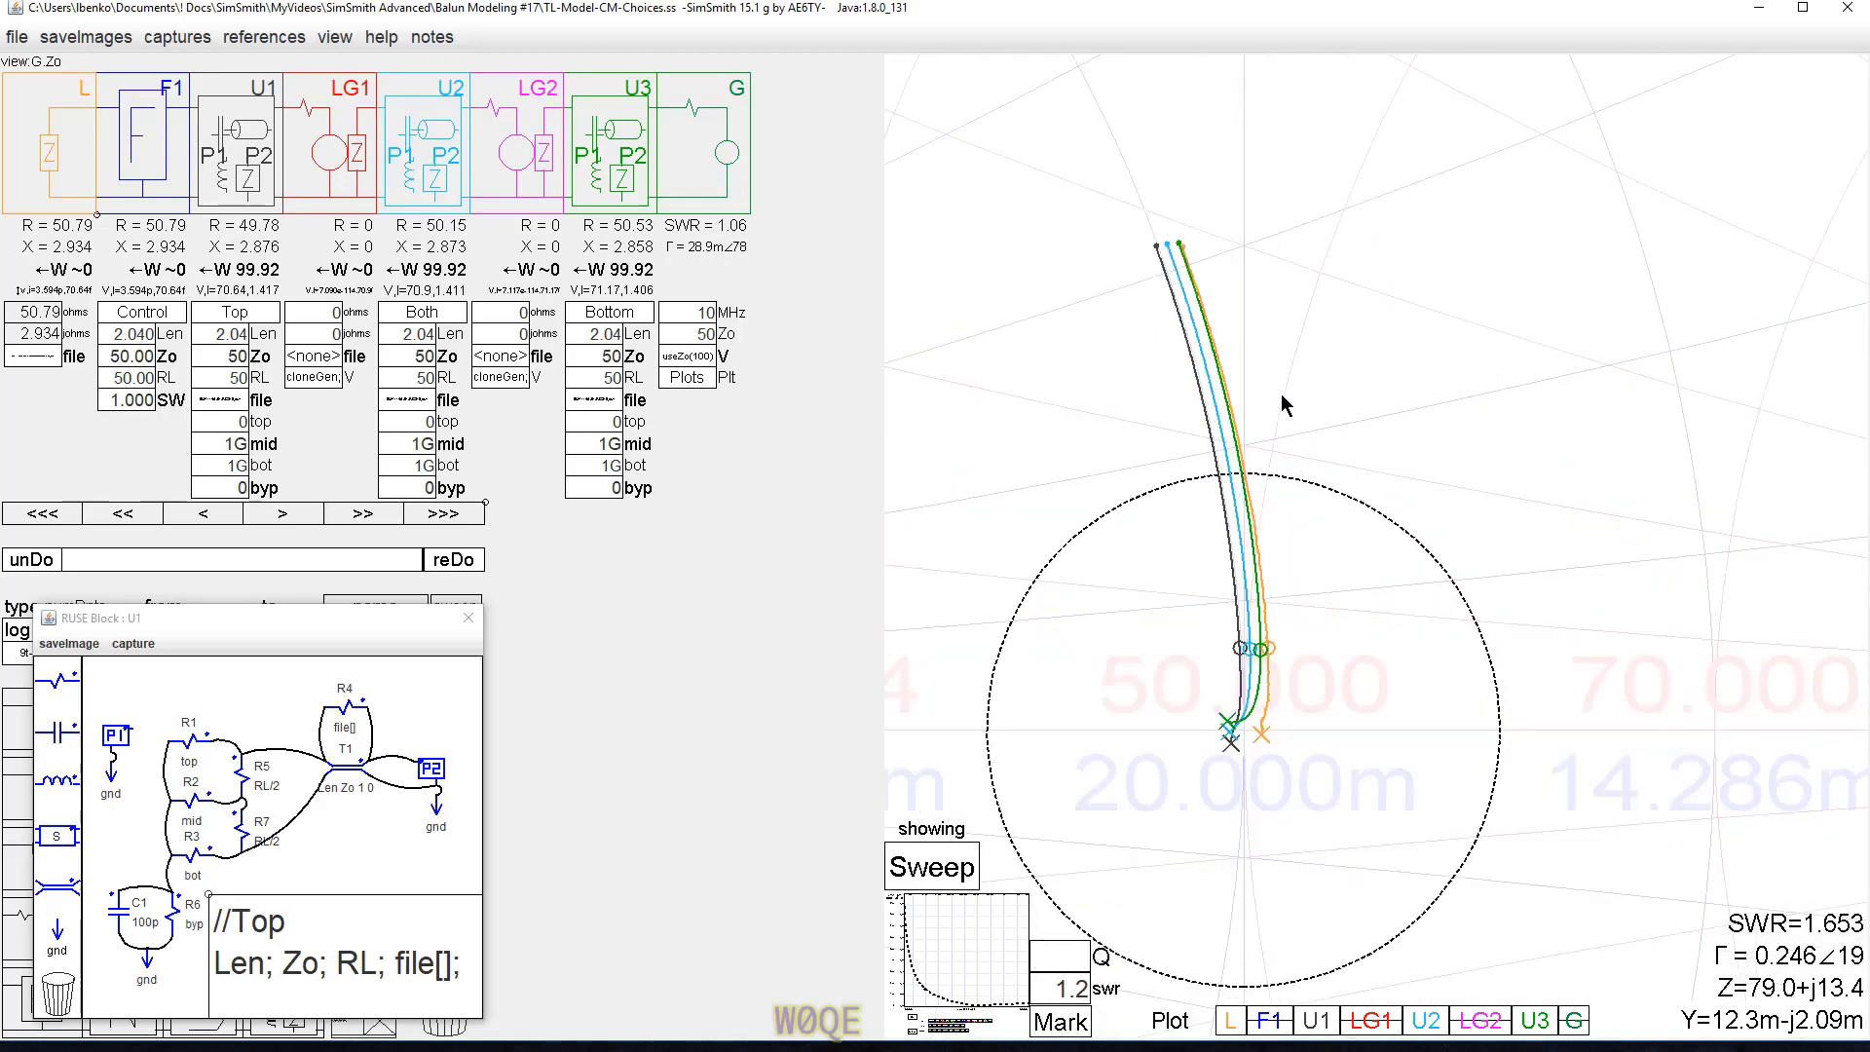
pyautogui.click(1348, 397)
pyautogui.moveTo(1351, 402); pyautogui.dragTo(1434, 397)
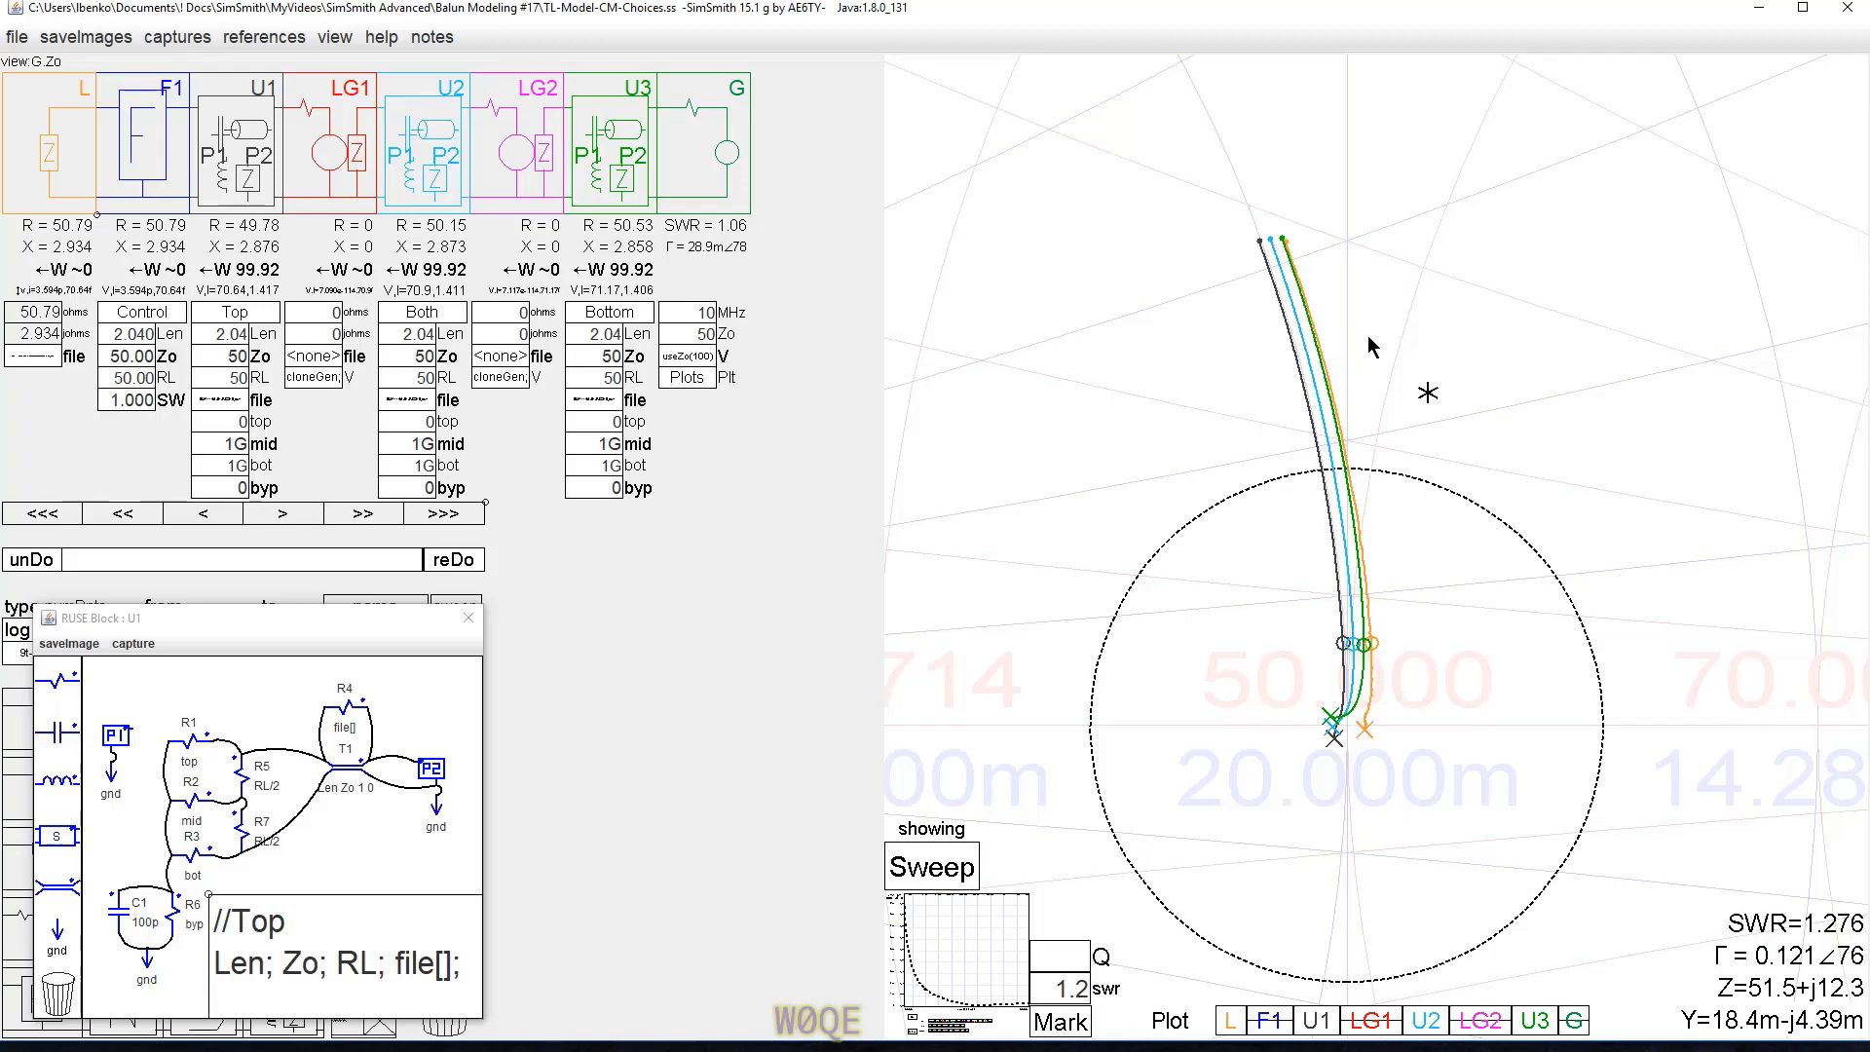
# Mark the upper ends of the three traces to read about 1.806 MHz, SWR 1.267.
pyautogui.click(1286, 245)
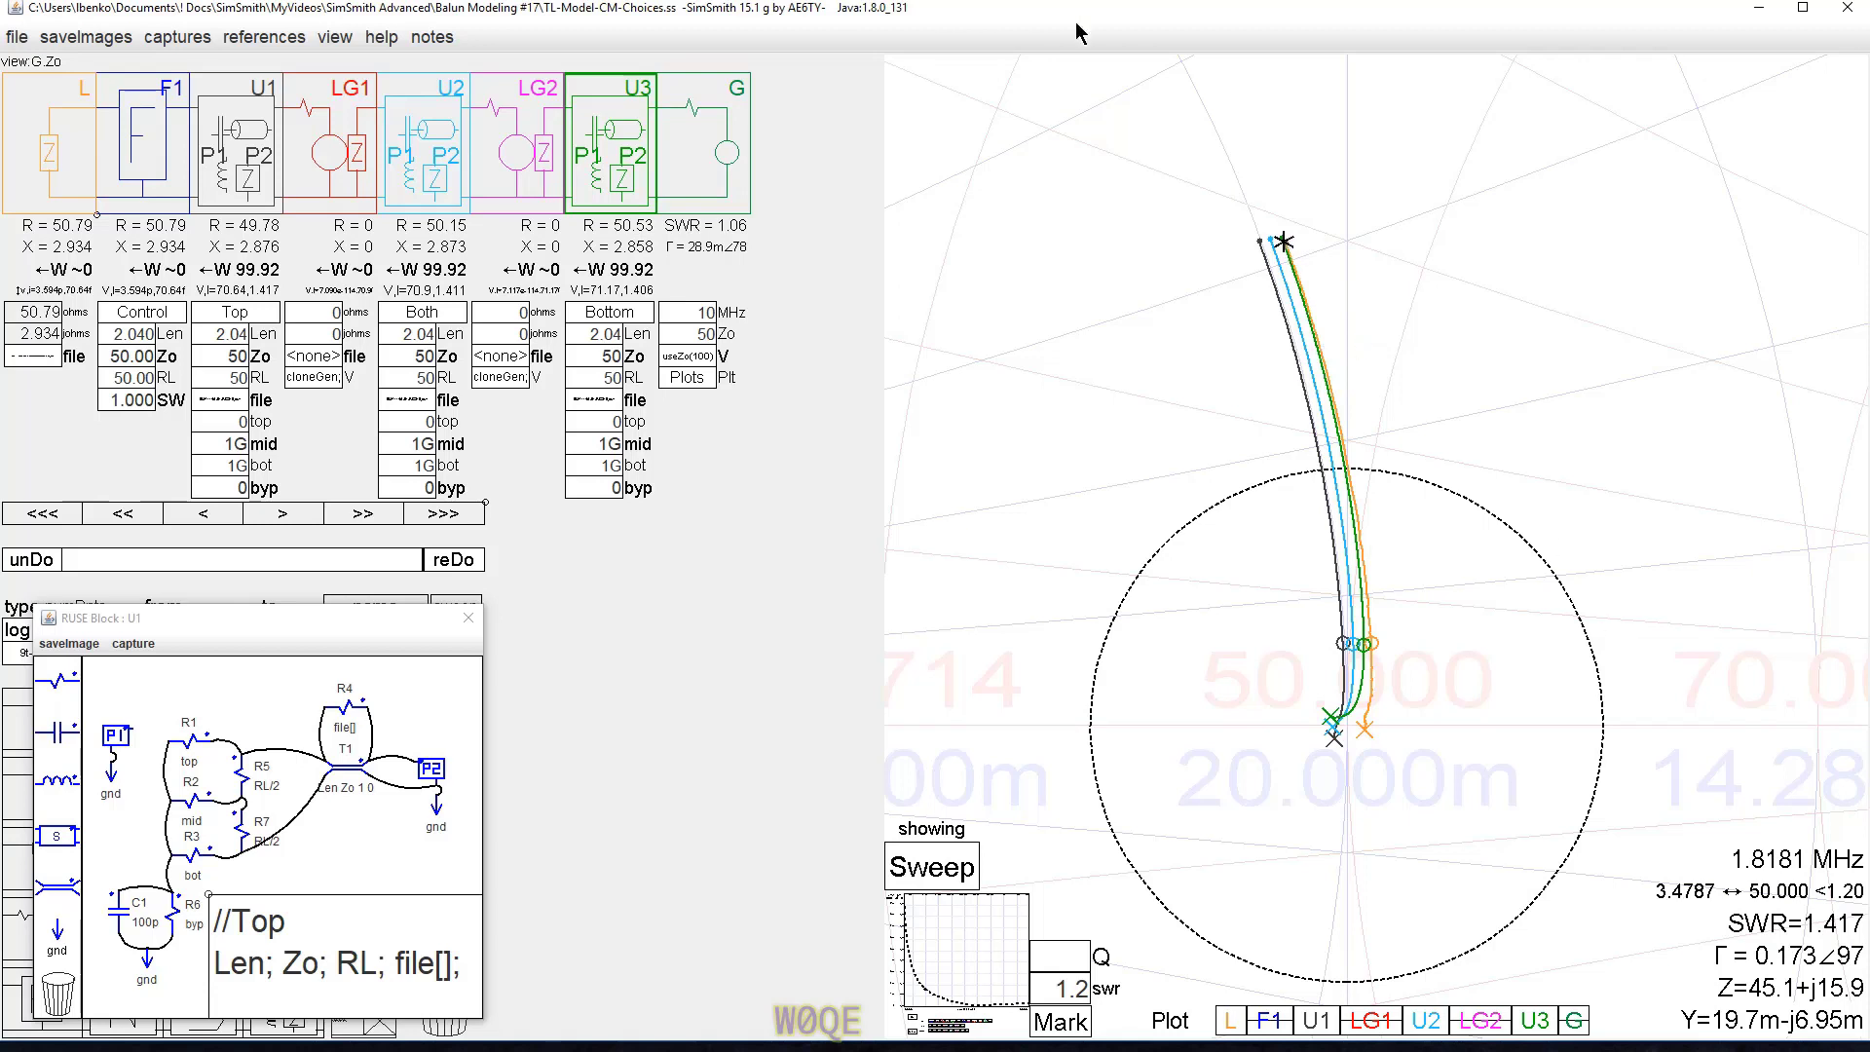
pyautogui.scroll(3, 1253, 248)
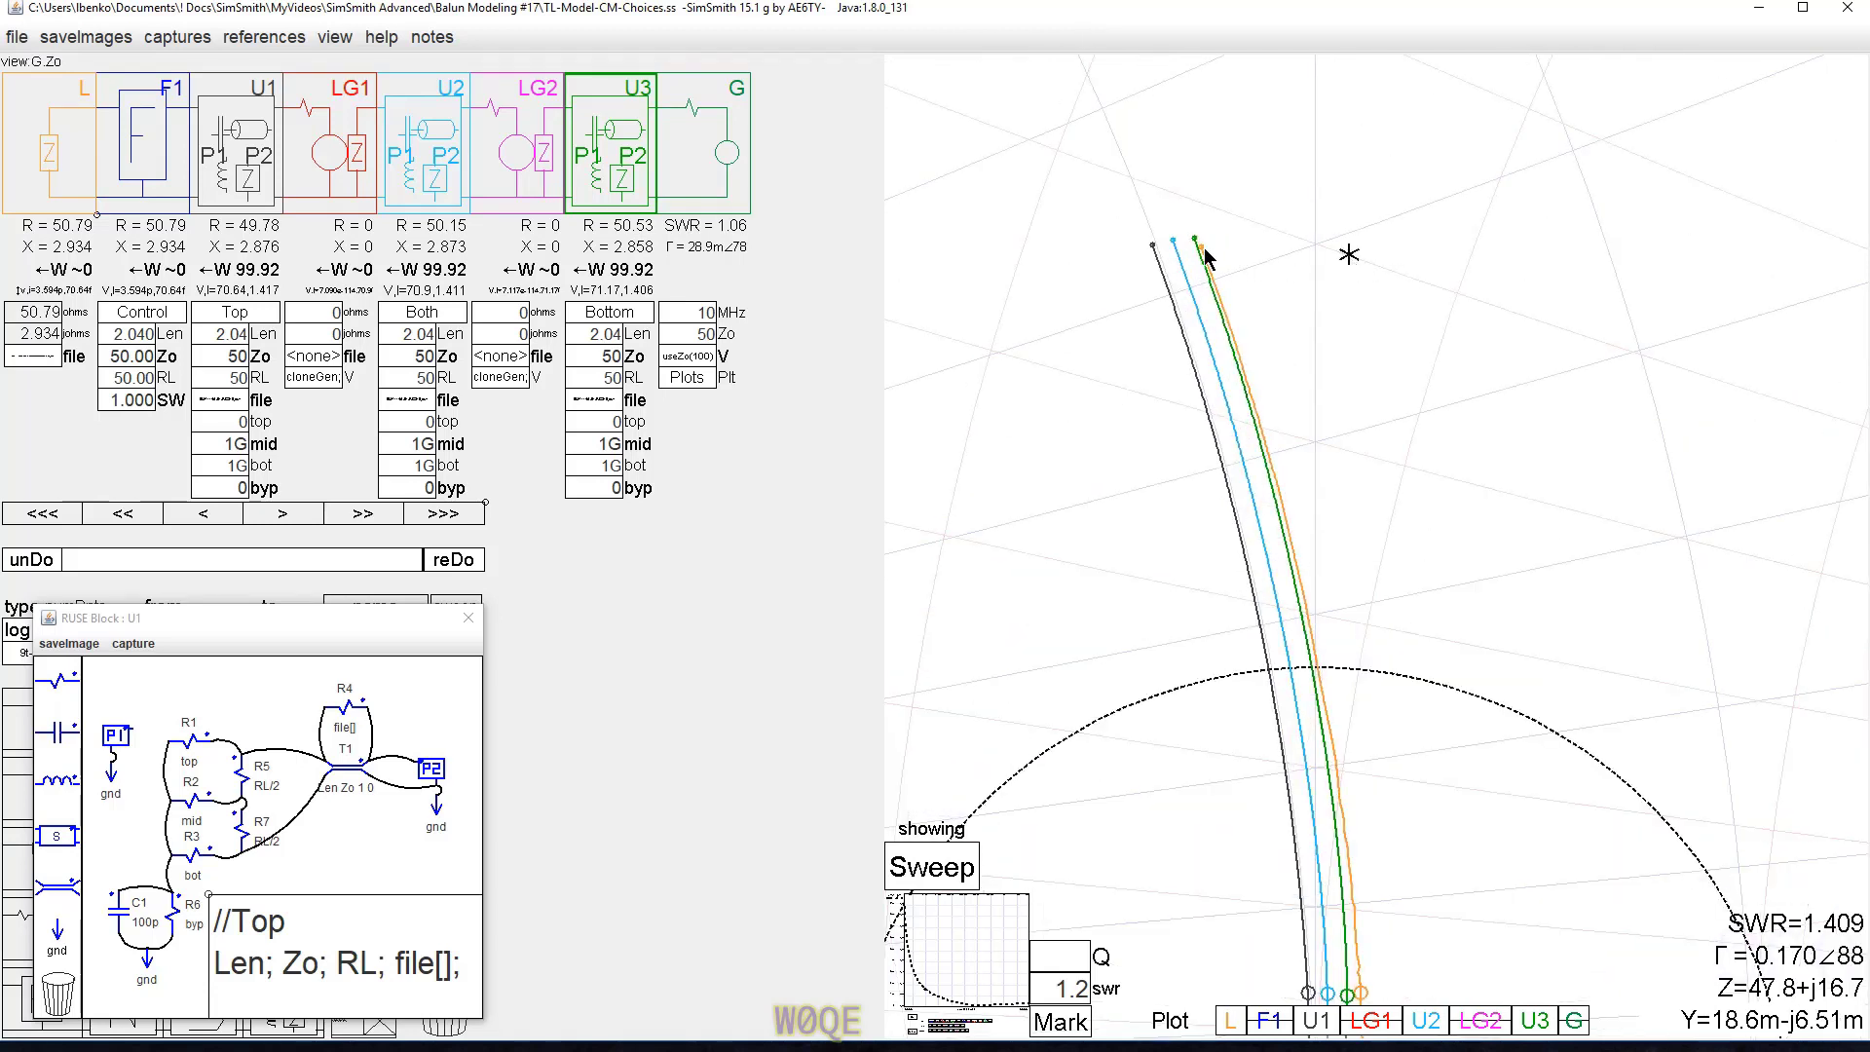
pyautogui.click(1203, 251)
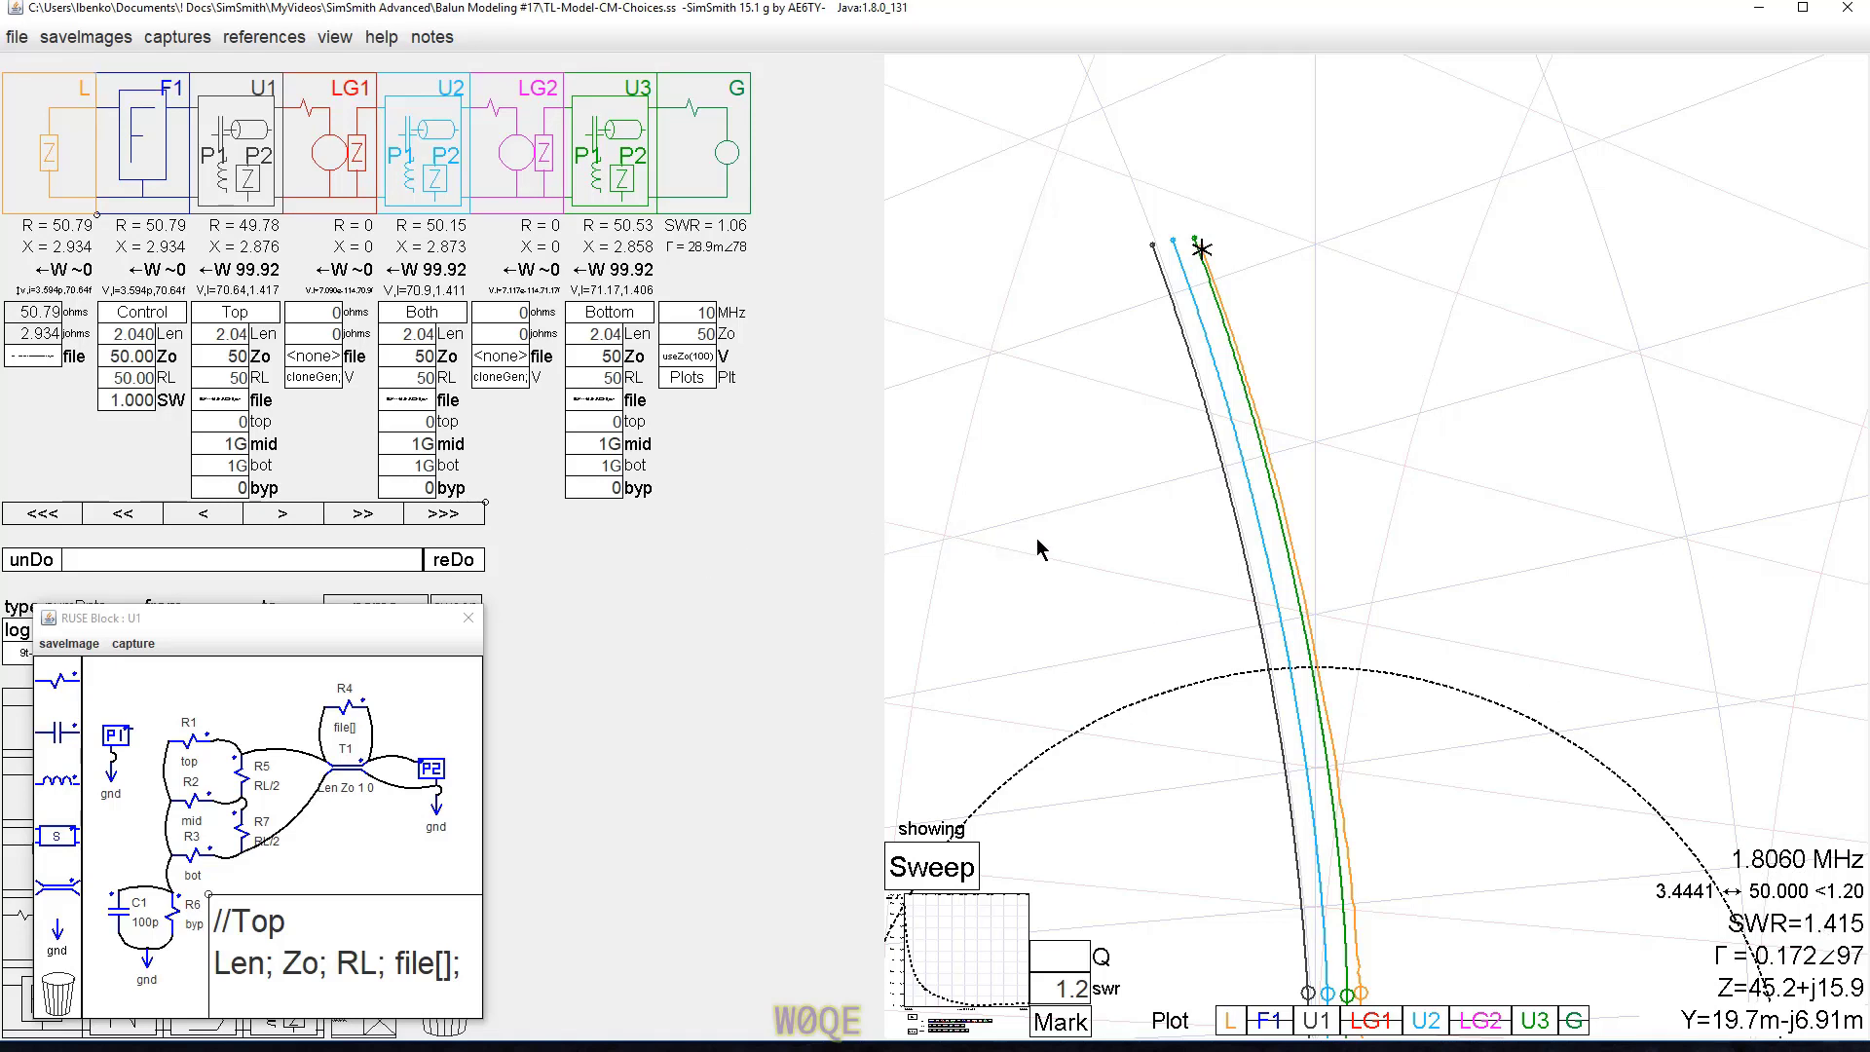
pyautogui.scroll(-1, 1047, 551)
pyautogui.moveTo(1031, 596); pyautogui.dragTo(1150, 465)
pyautogui.moveTo(1178, 356); pyautogui.dragTo(1134, 392)
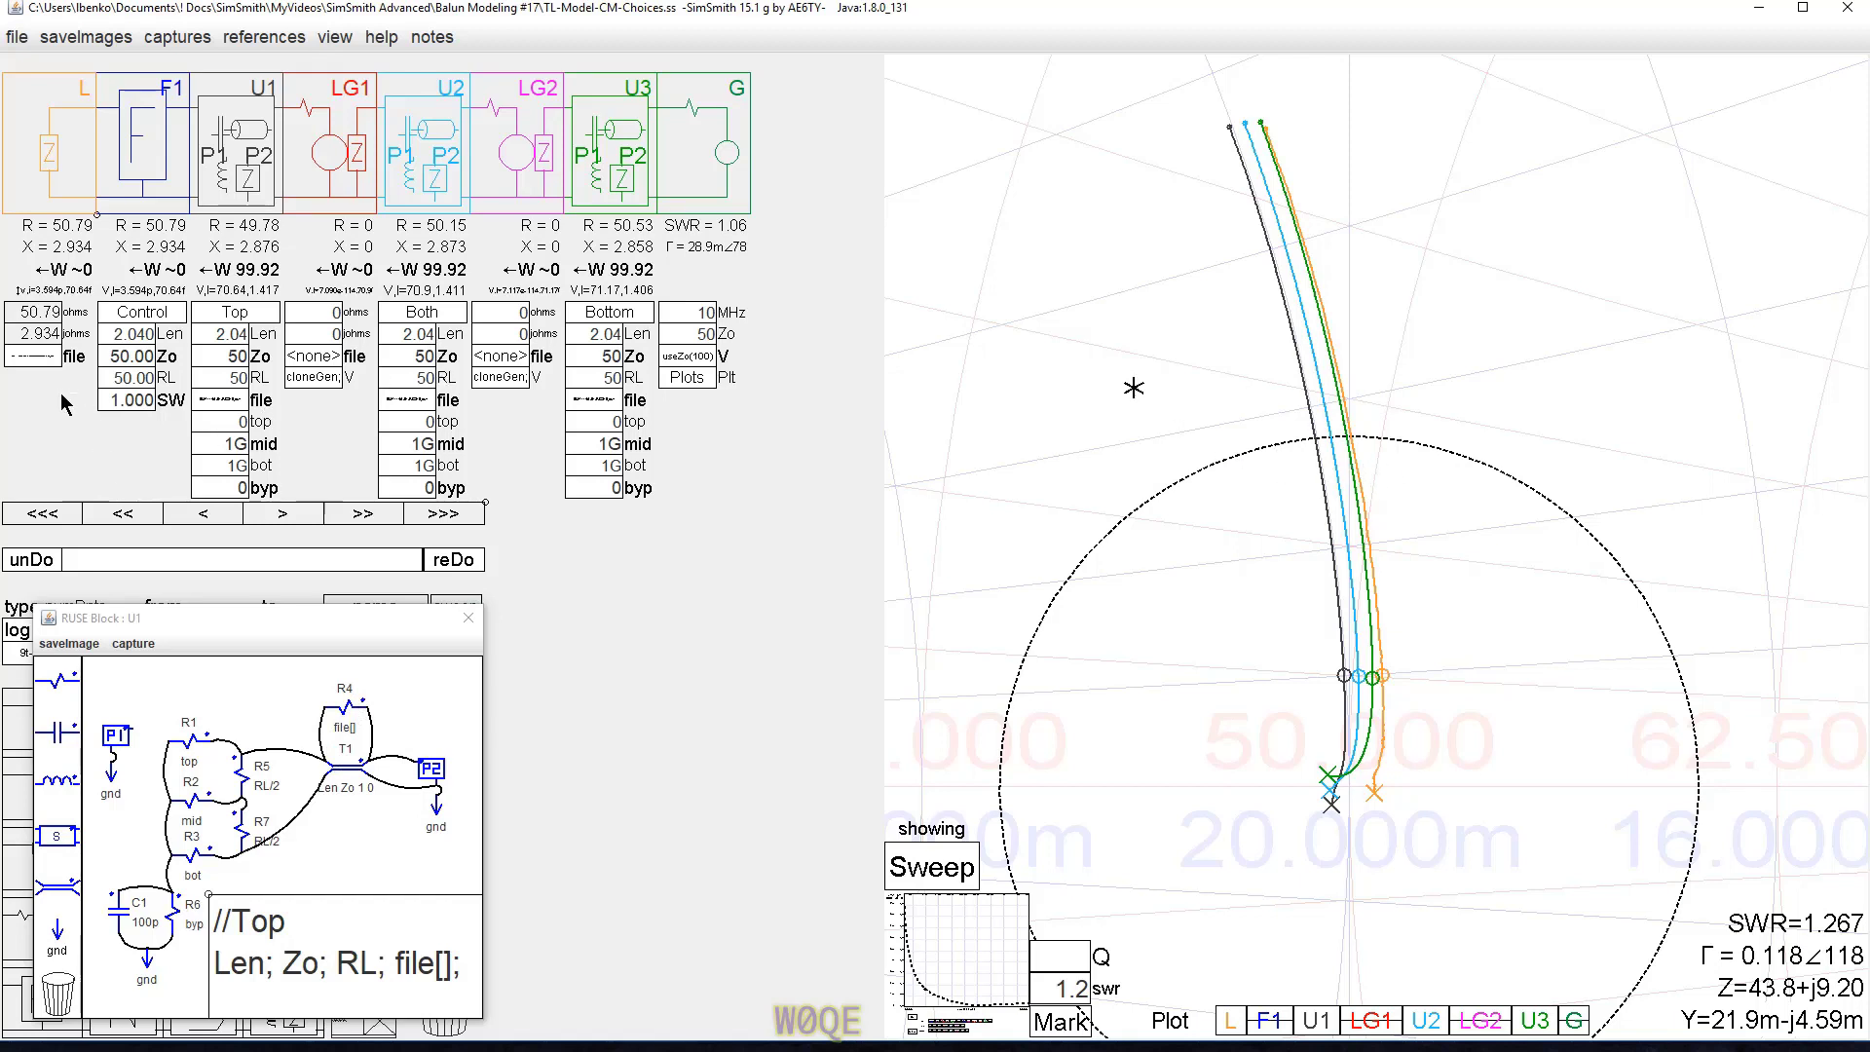
# Load 9t-FT114A-61-RG316-50ohmloadHalfwayGnd.csv as the load's measured data.
pyautogui.click(32, 355)
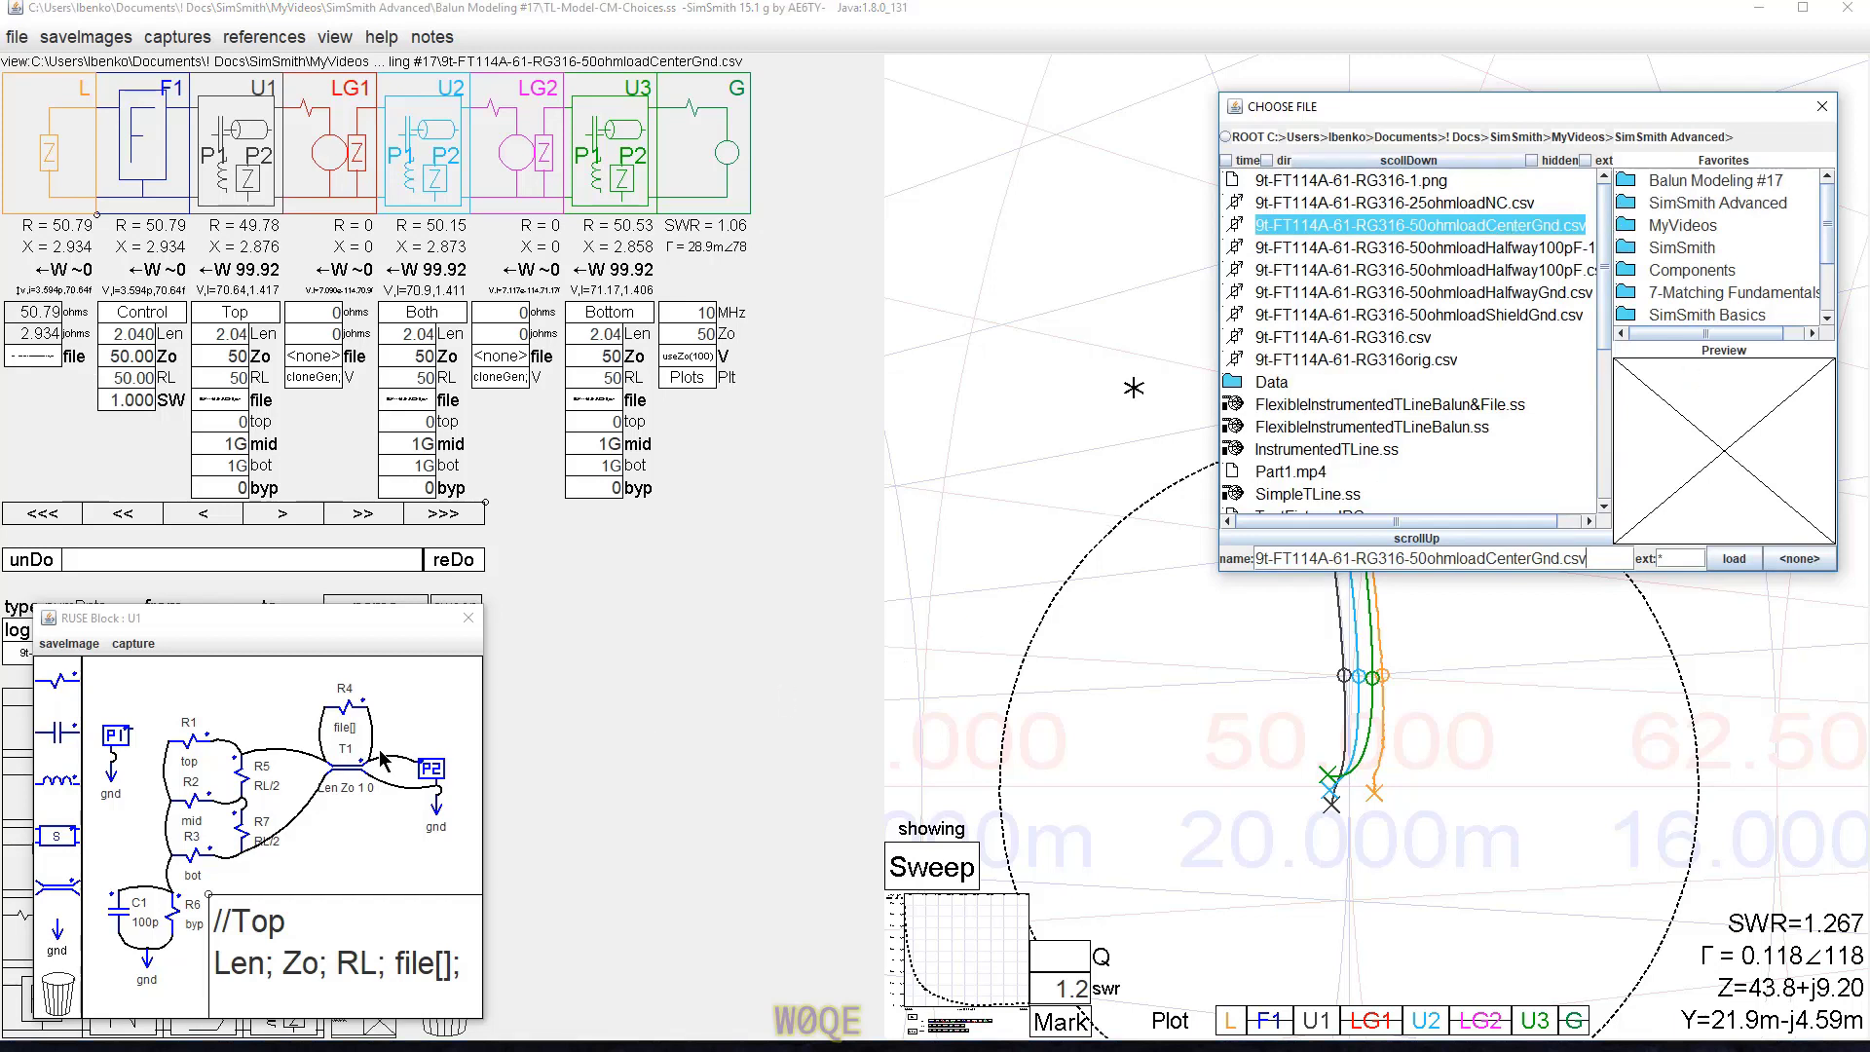
pyautogui.click(1488, 292)
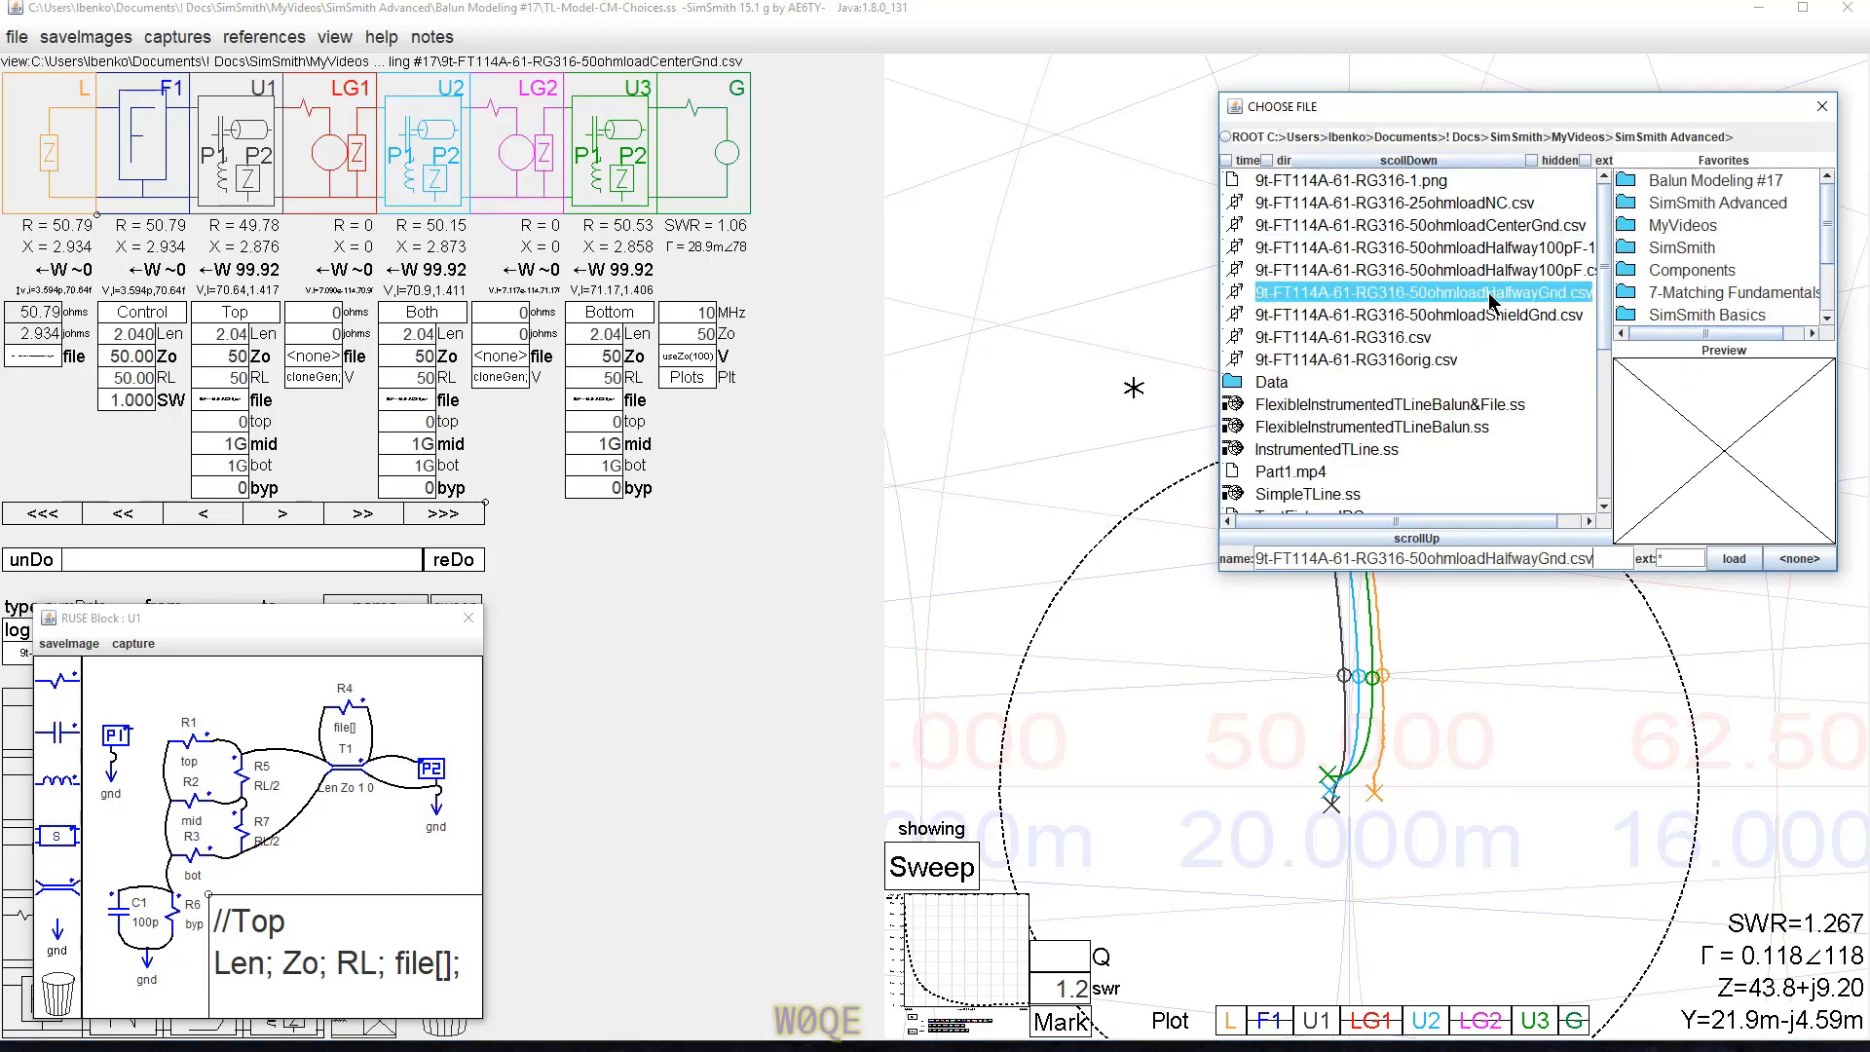
pyautogui.click(1730, 559)
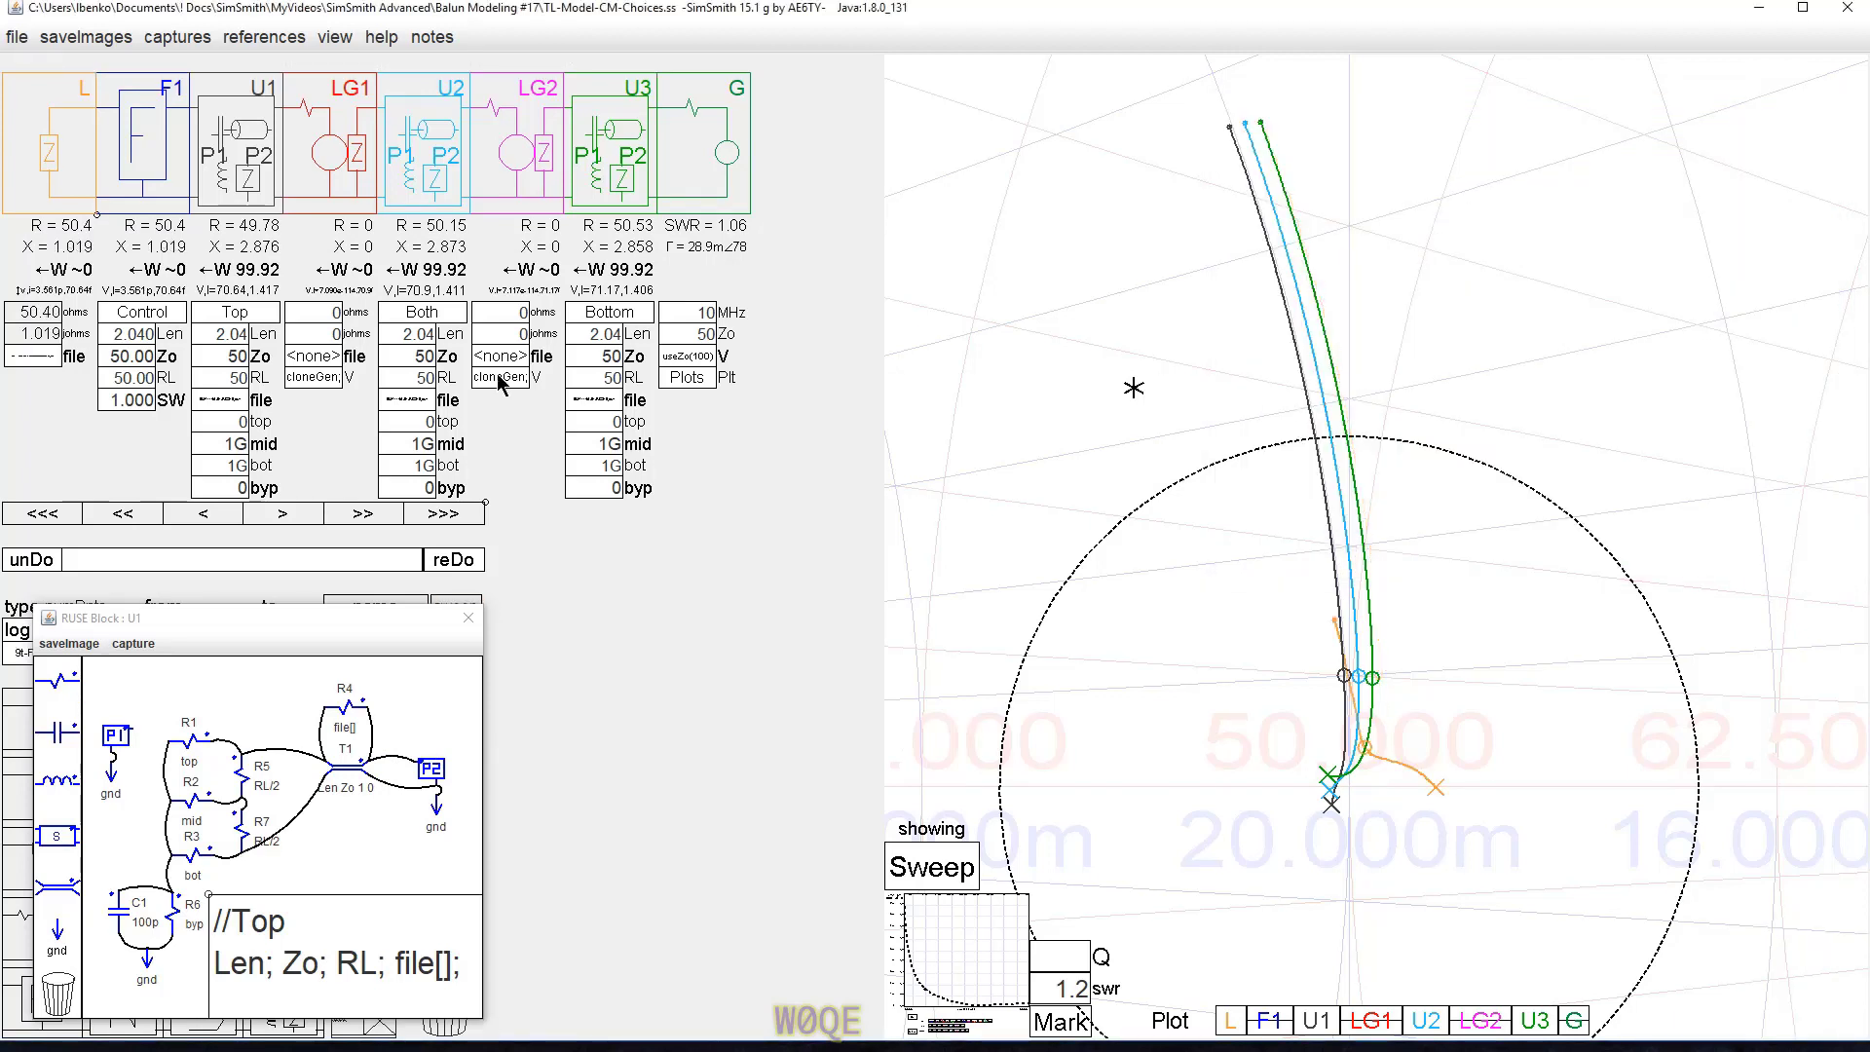
# Set Control SW to 2, grounding U1's mid point for SWR 1.015.
pyautogui.click(132, 405)
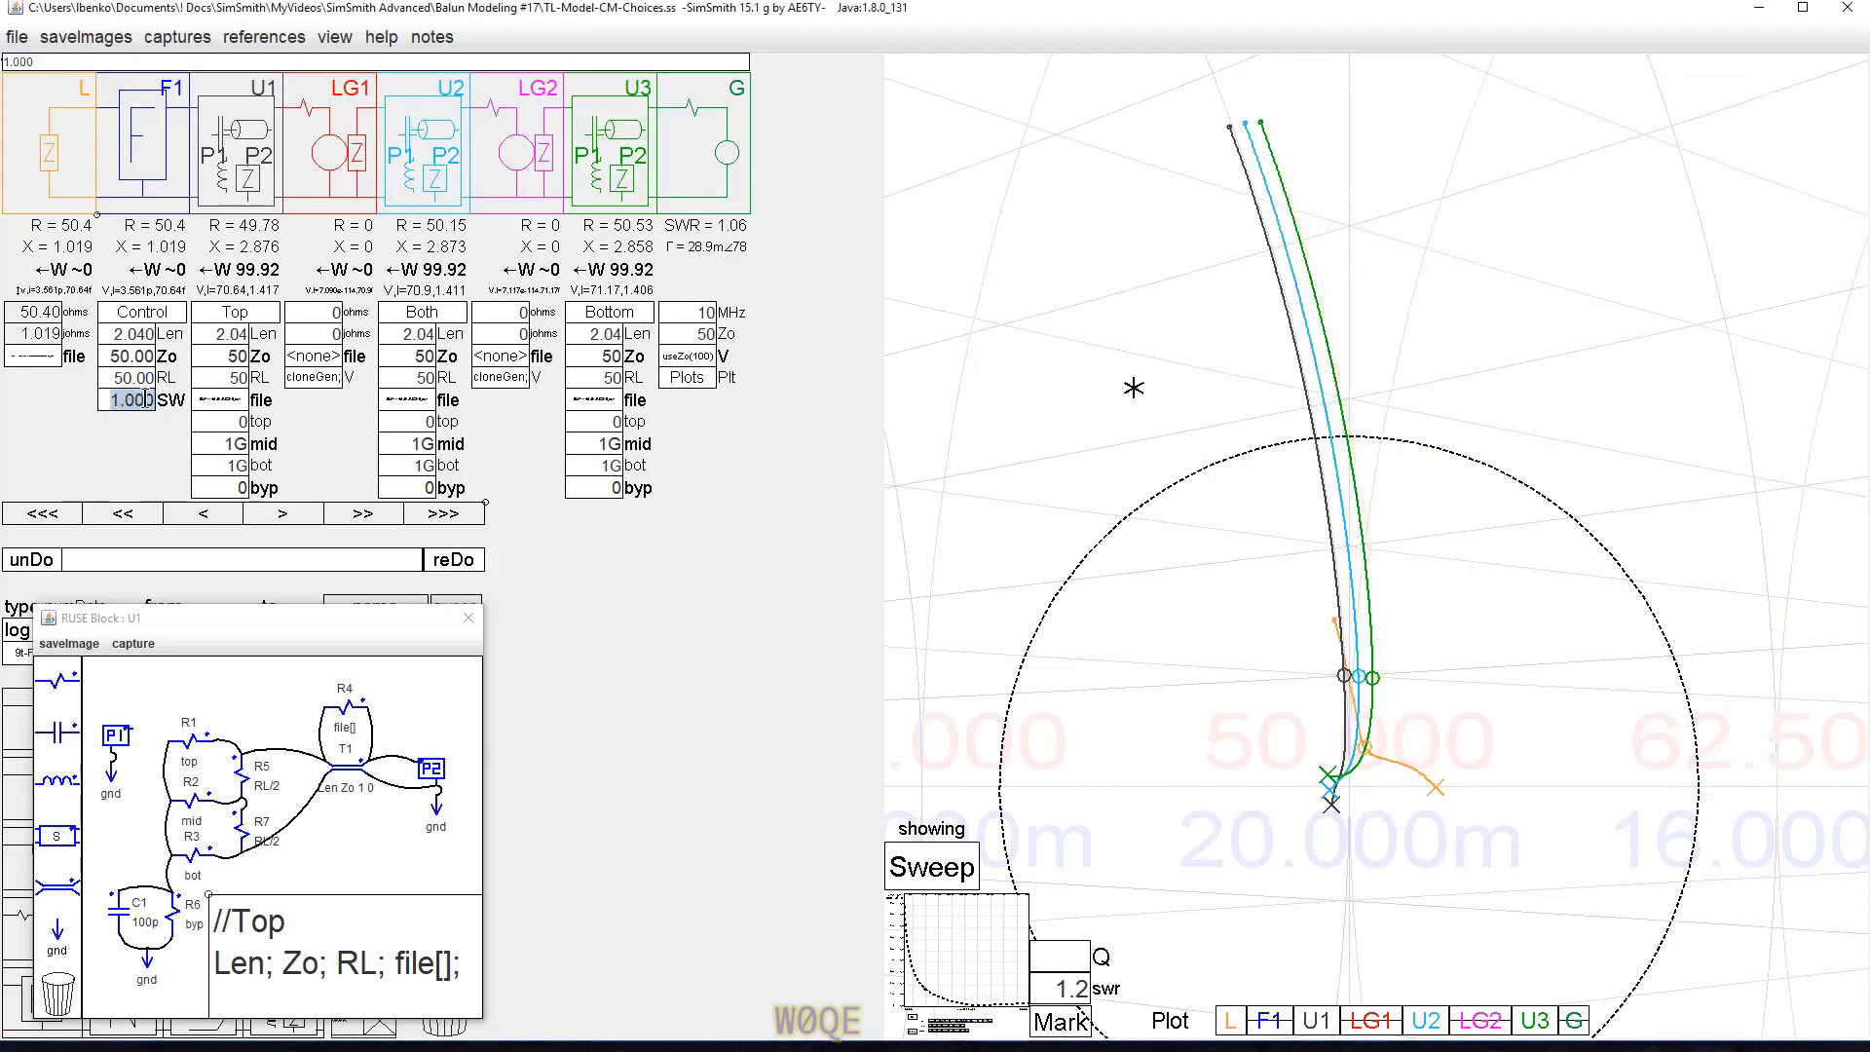
pyautogui.write('2')
pyautogui.press('Return')
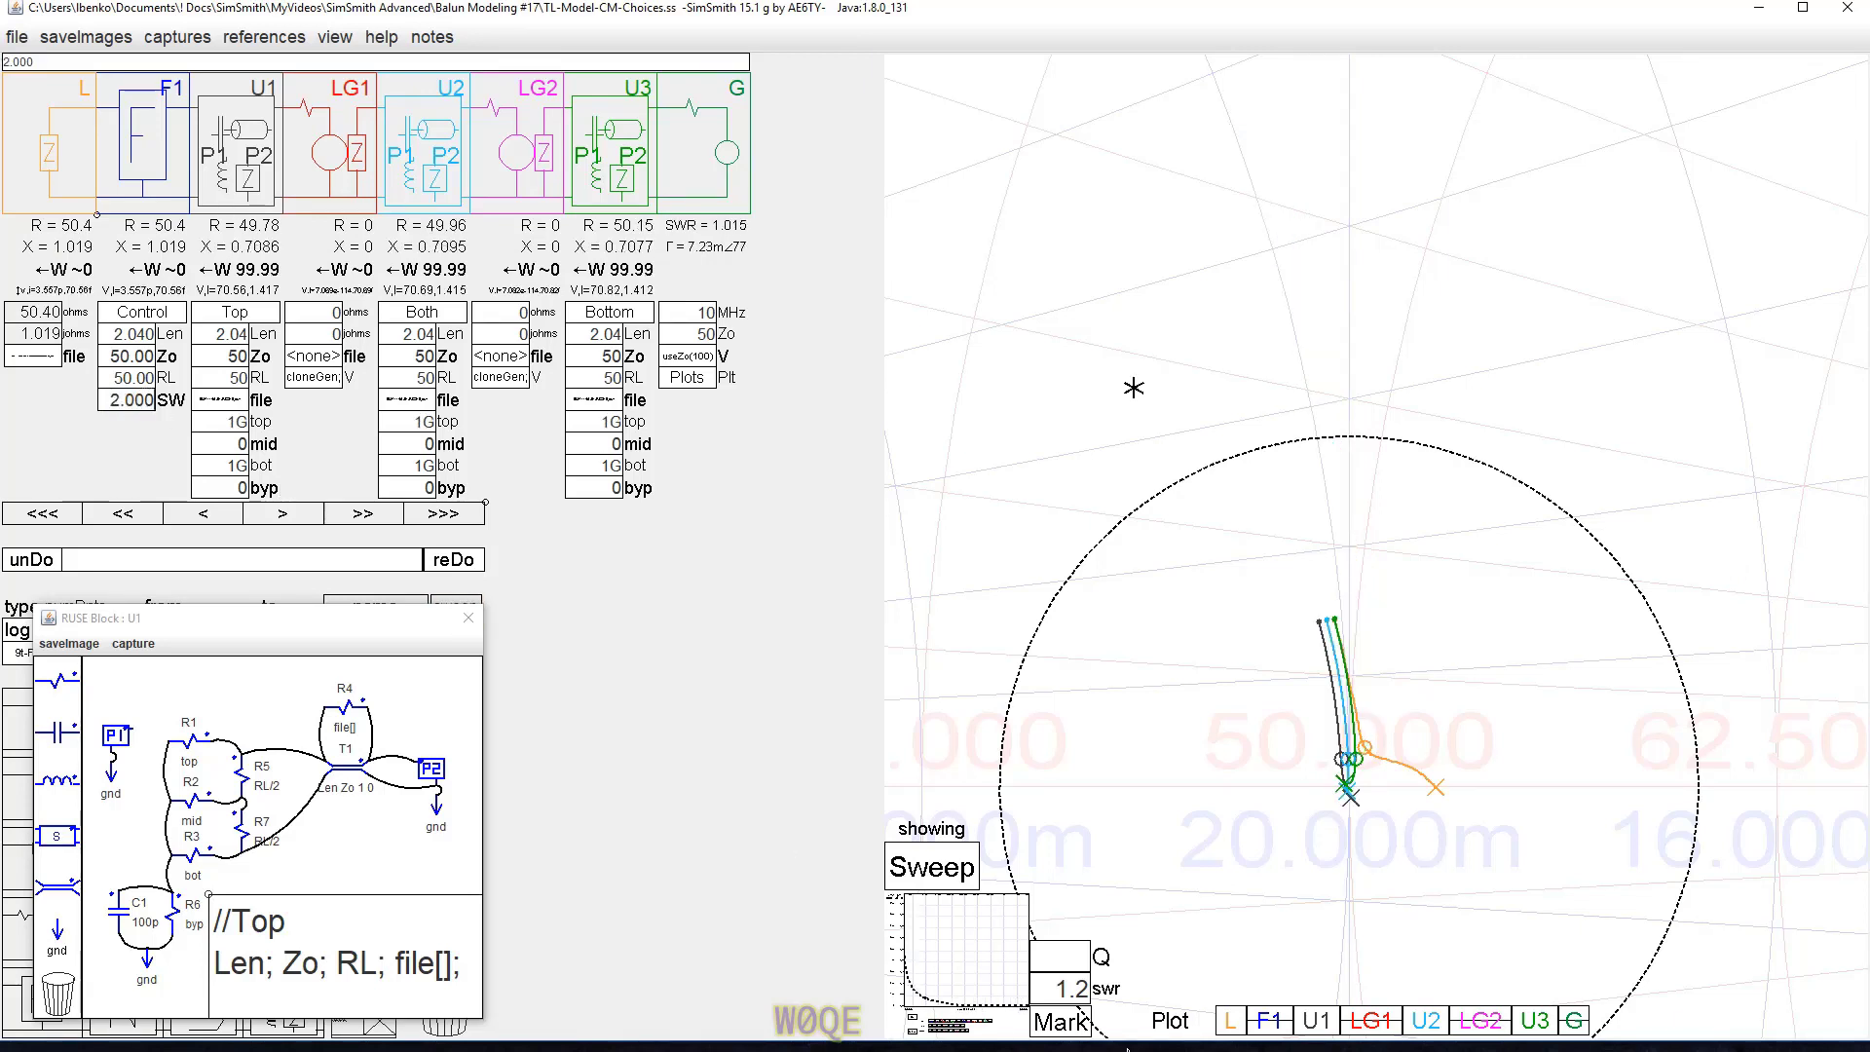
# Recentre and zoom on the traces, then mark the orange trace's end at 49.503 MHz, SWR 1.045.
pyautogui.scroll(-5, 1458, 751)
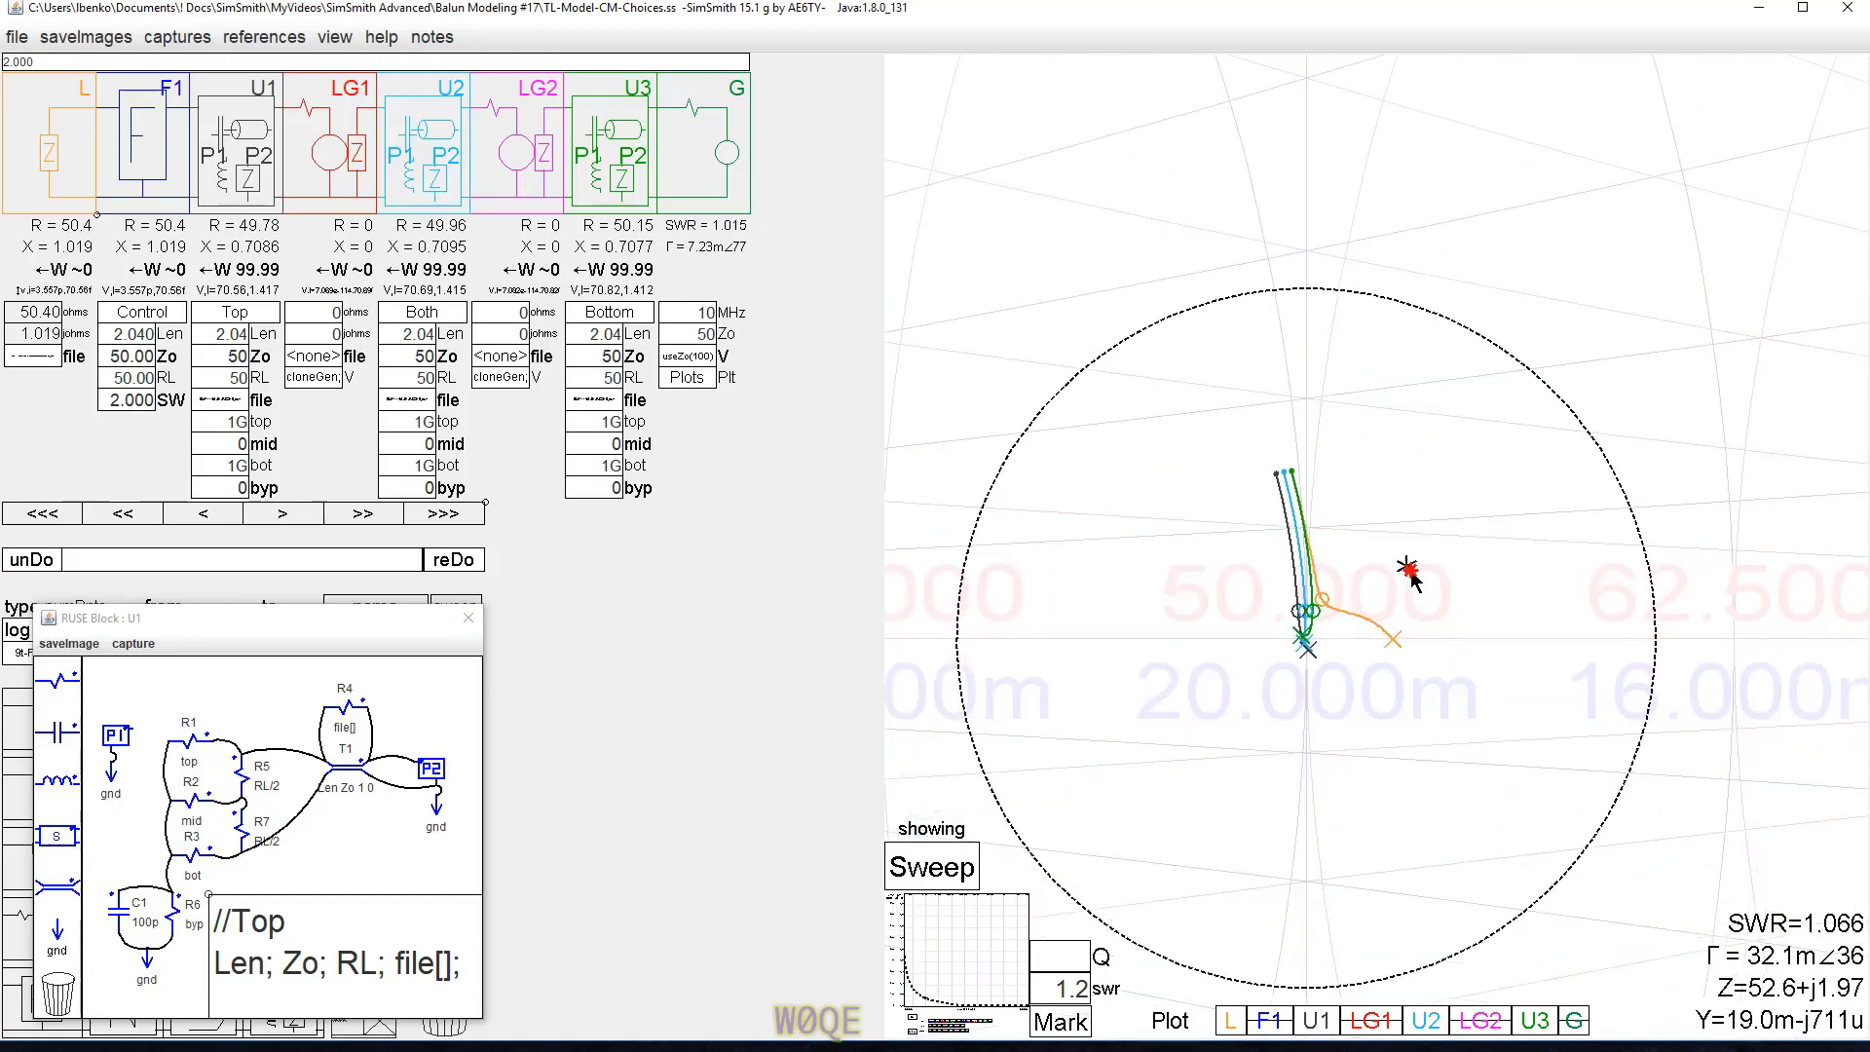
pyautogui.moveTo(1515, 676); pyautogui.dragTo(1448, 562)
pyautogui.scroll(3, 1366, 537)
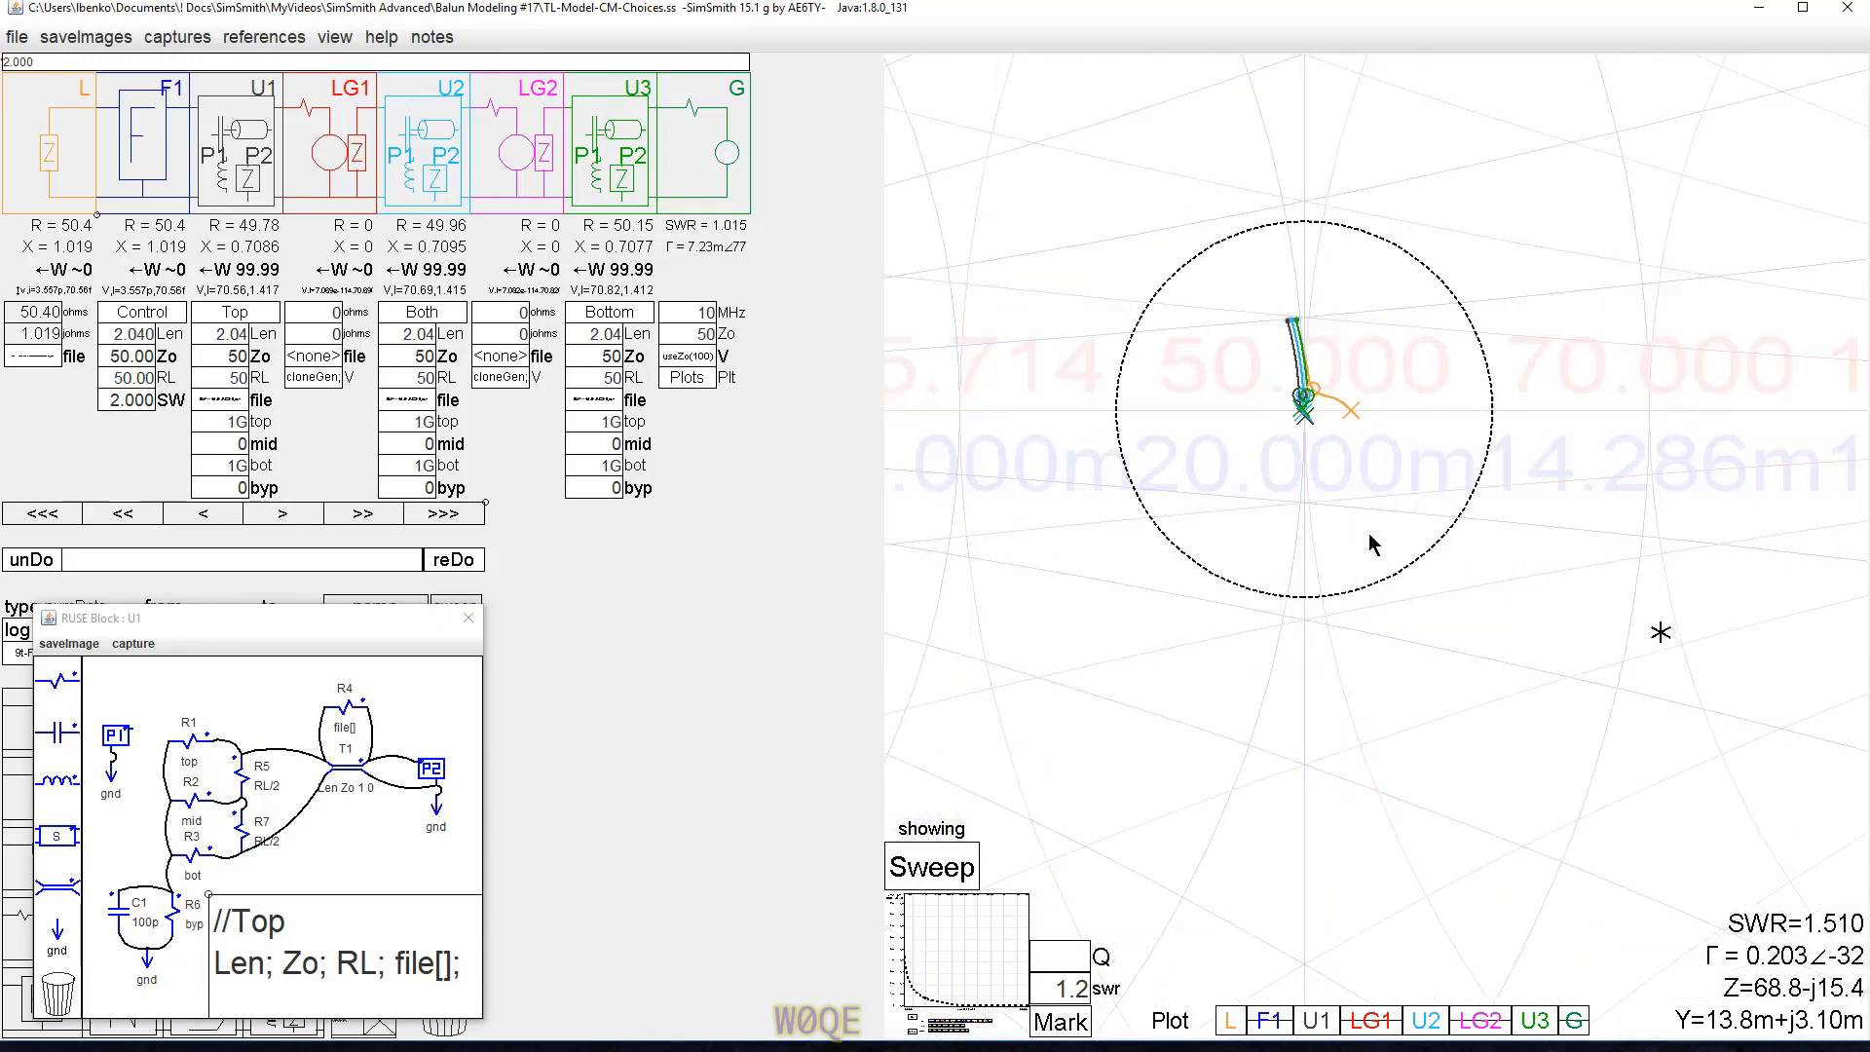
pyautogui.scroll(3, 1348, 475)
pyautogui.scroll(5, 1344, 490)
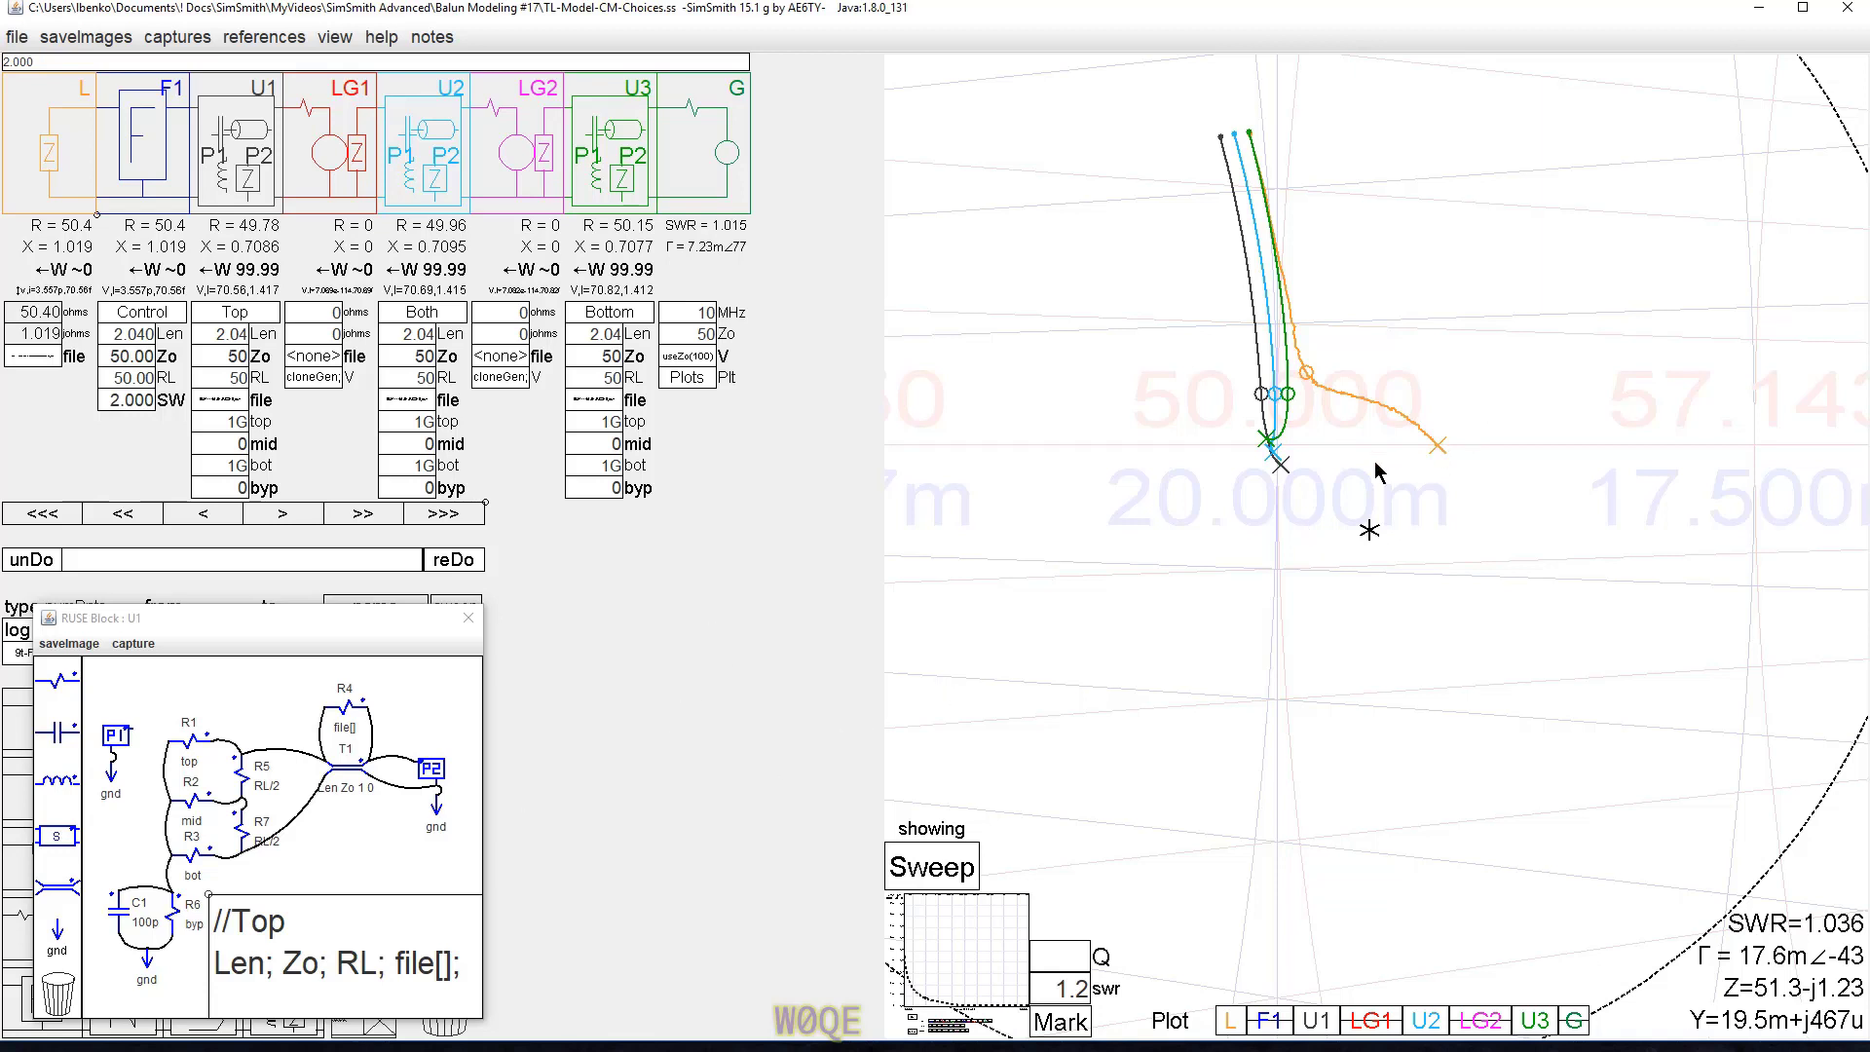
pyautogui.click(1438, 451)
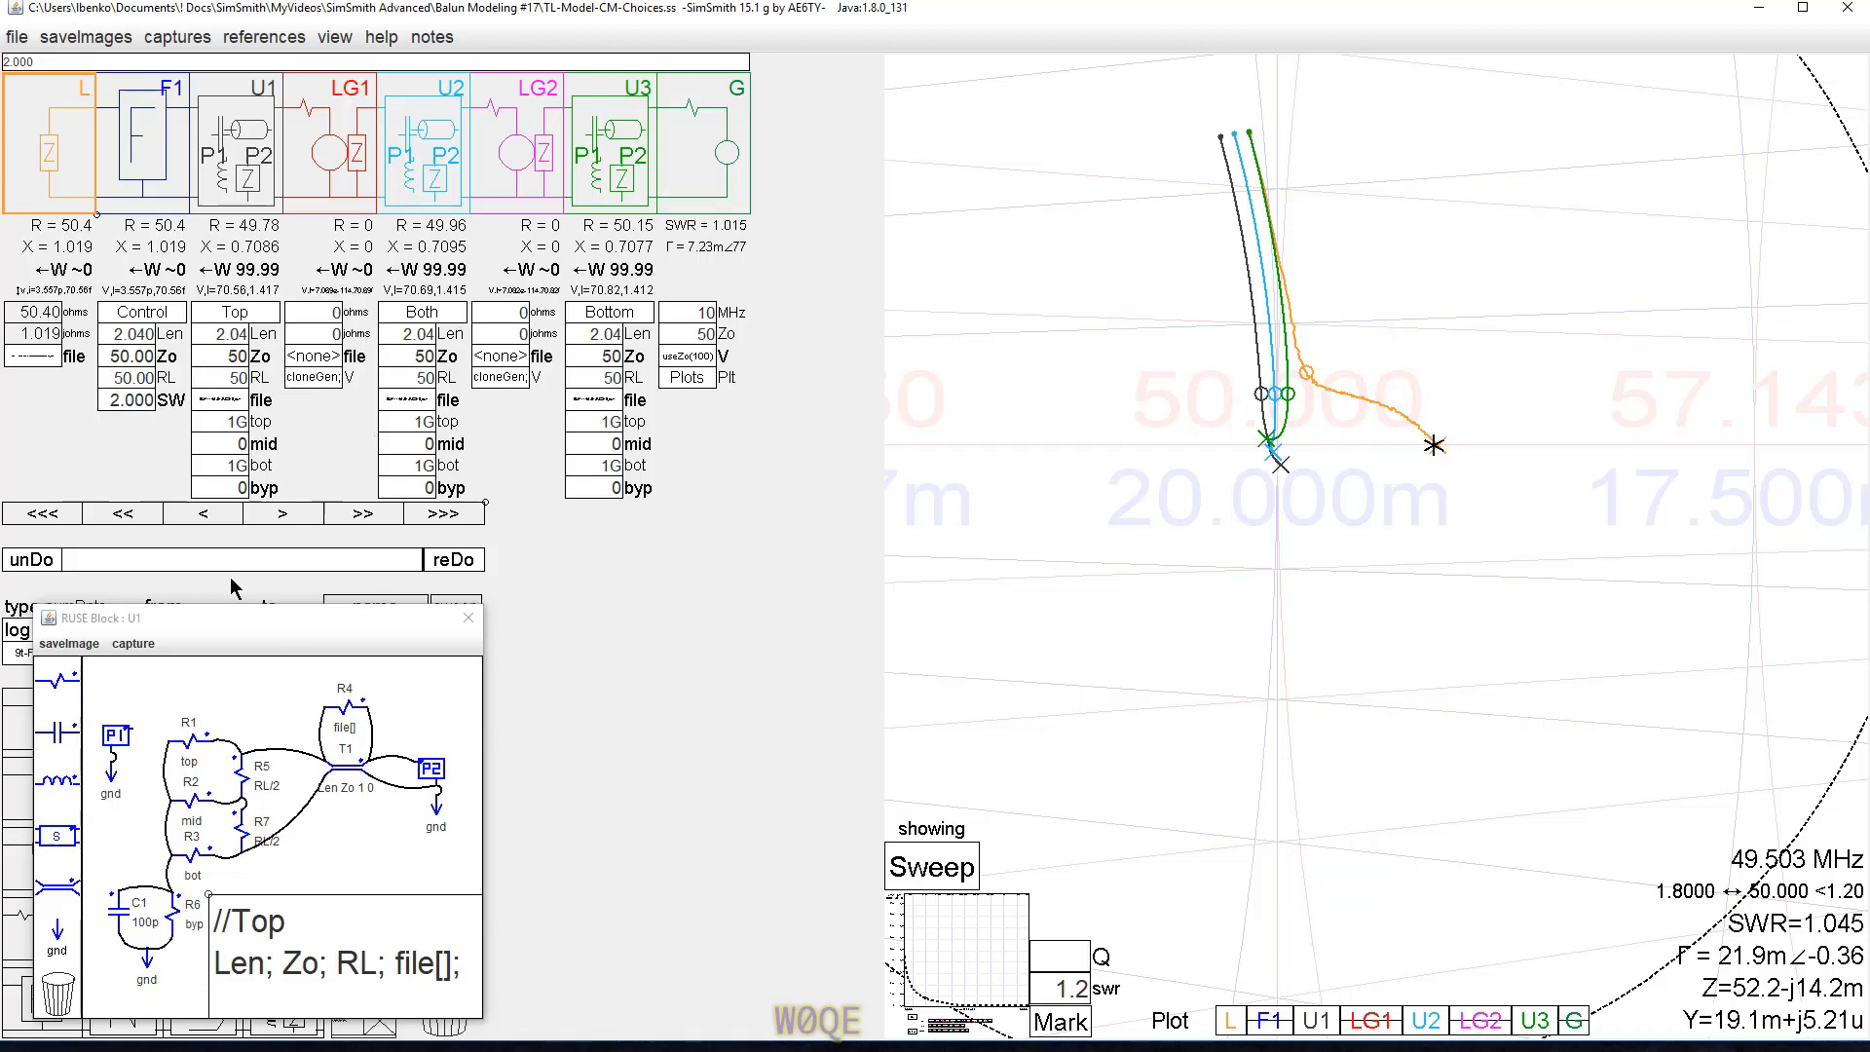
# Load 9t-FT114A-61-RG316-50ohmloadShieldGnd.csv as the load's measured data.
pyautogui.click(31, 357)
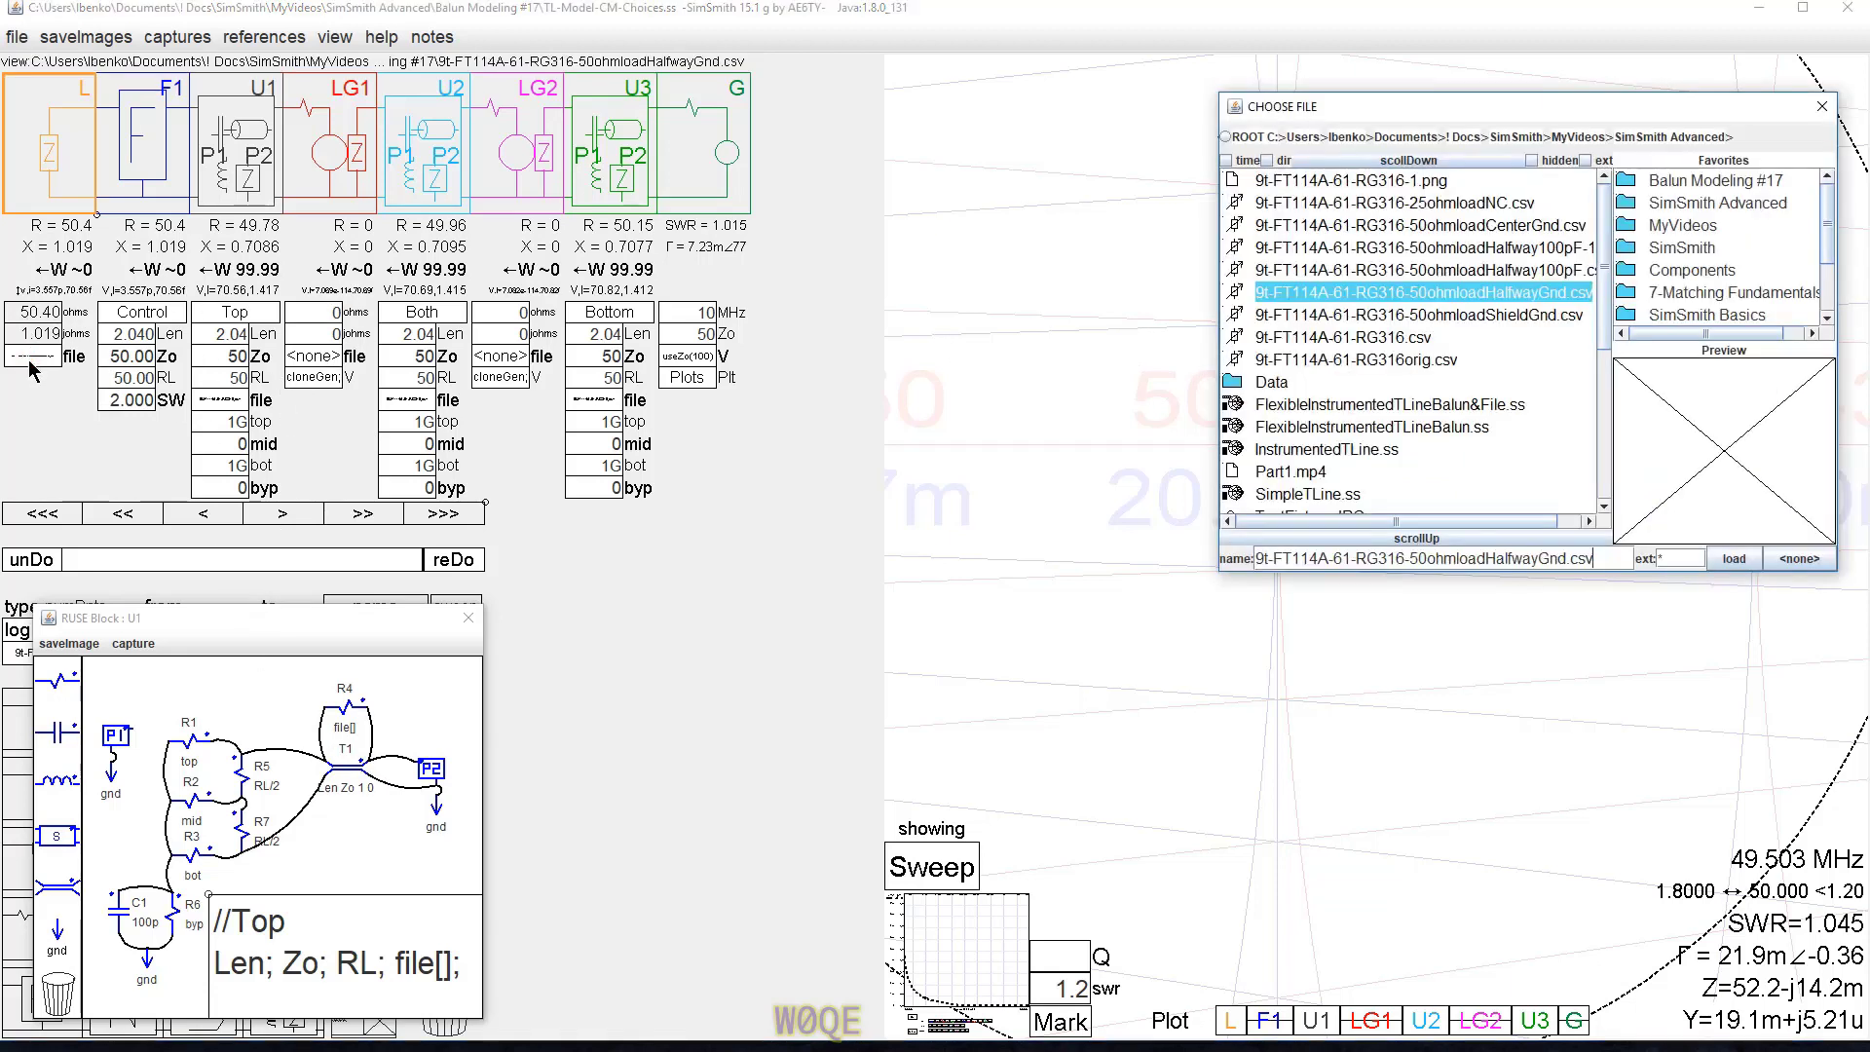
pyautogui.click(1522, 315)
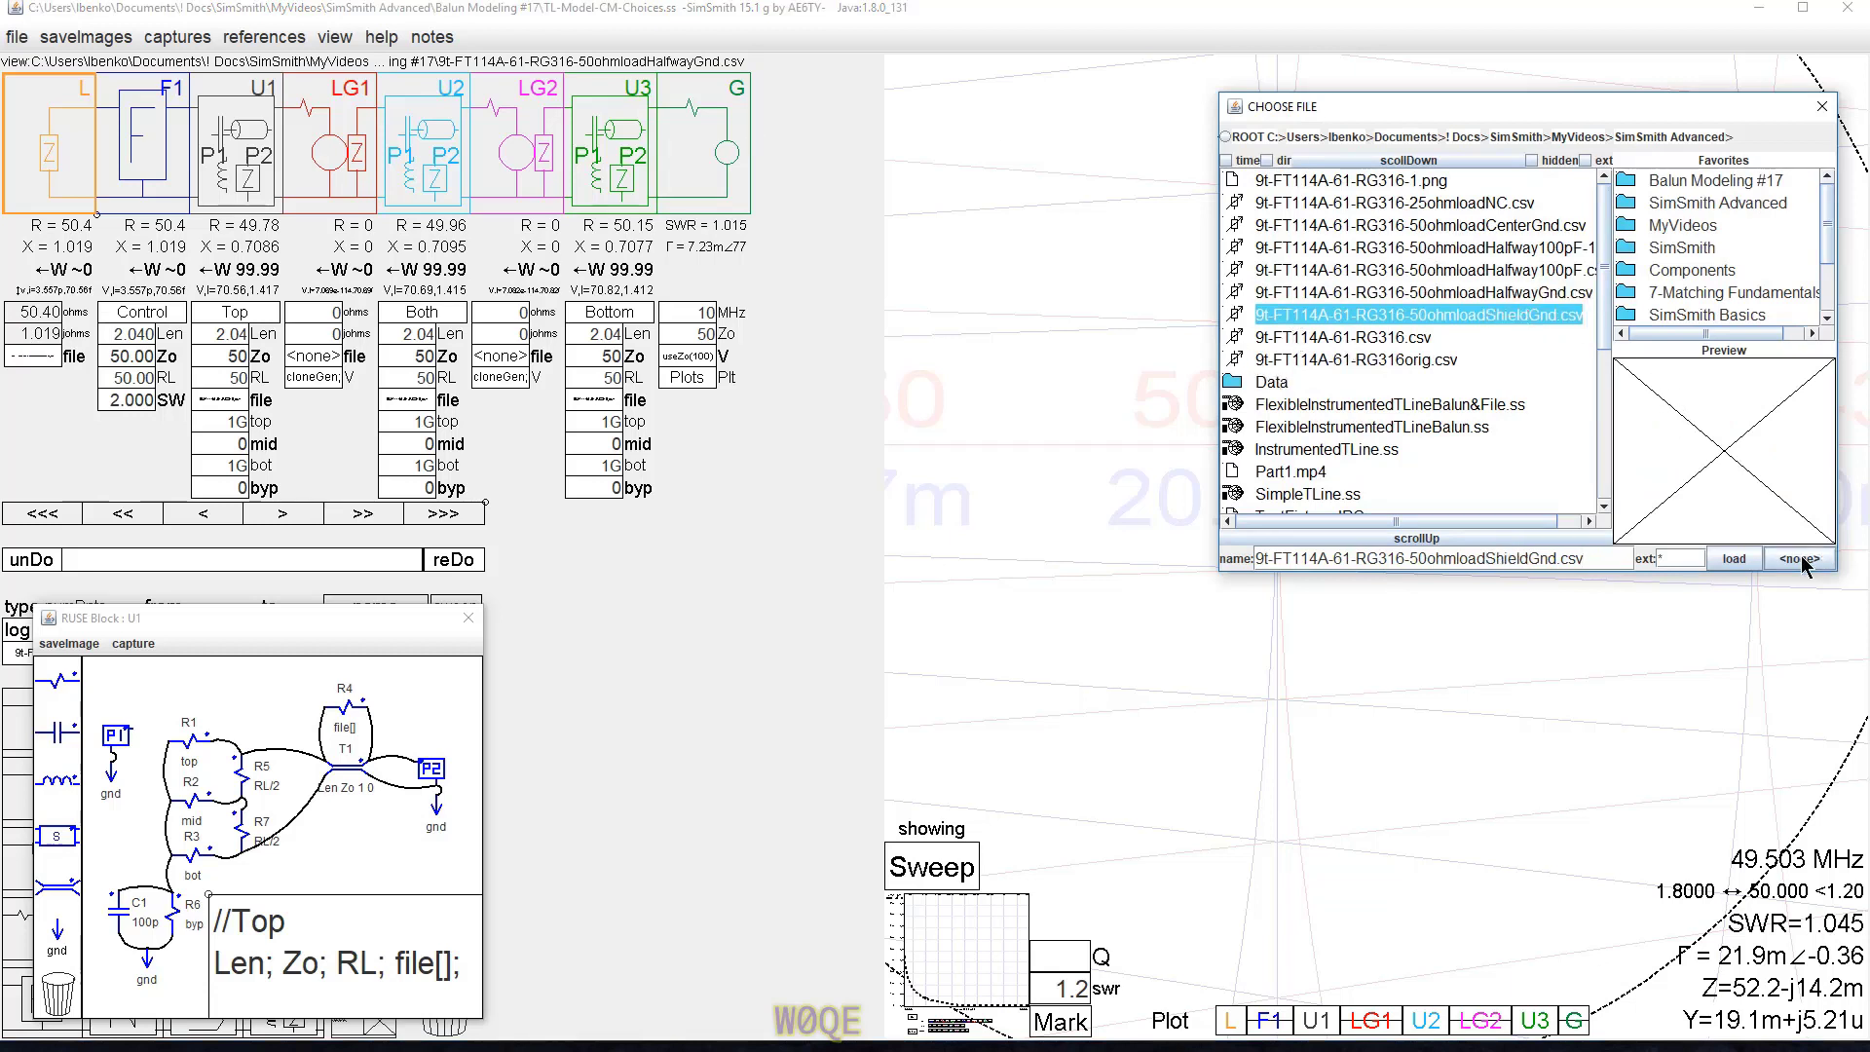
pyautogui.click(1734, 559)
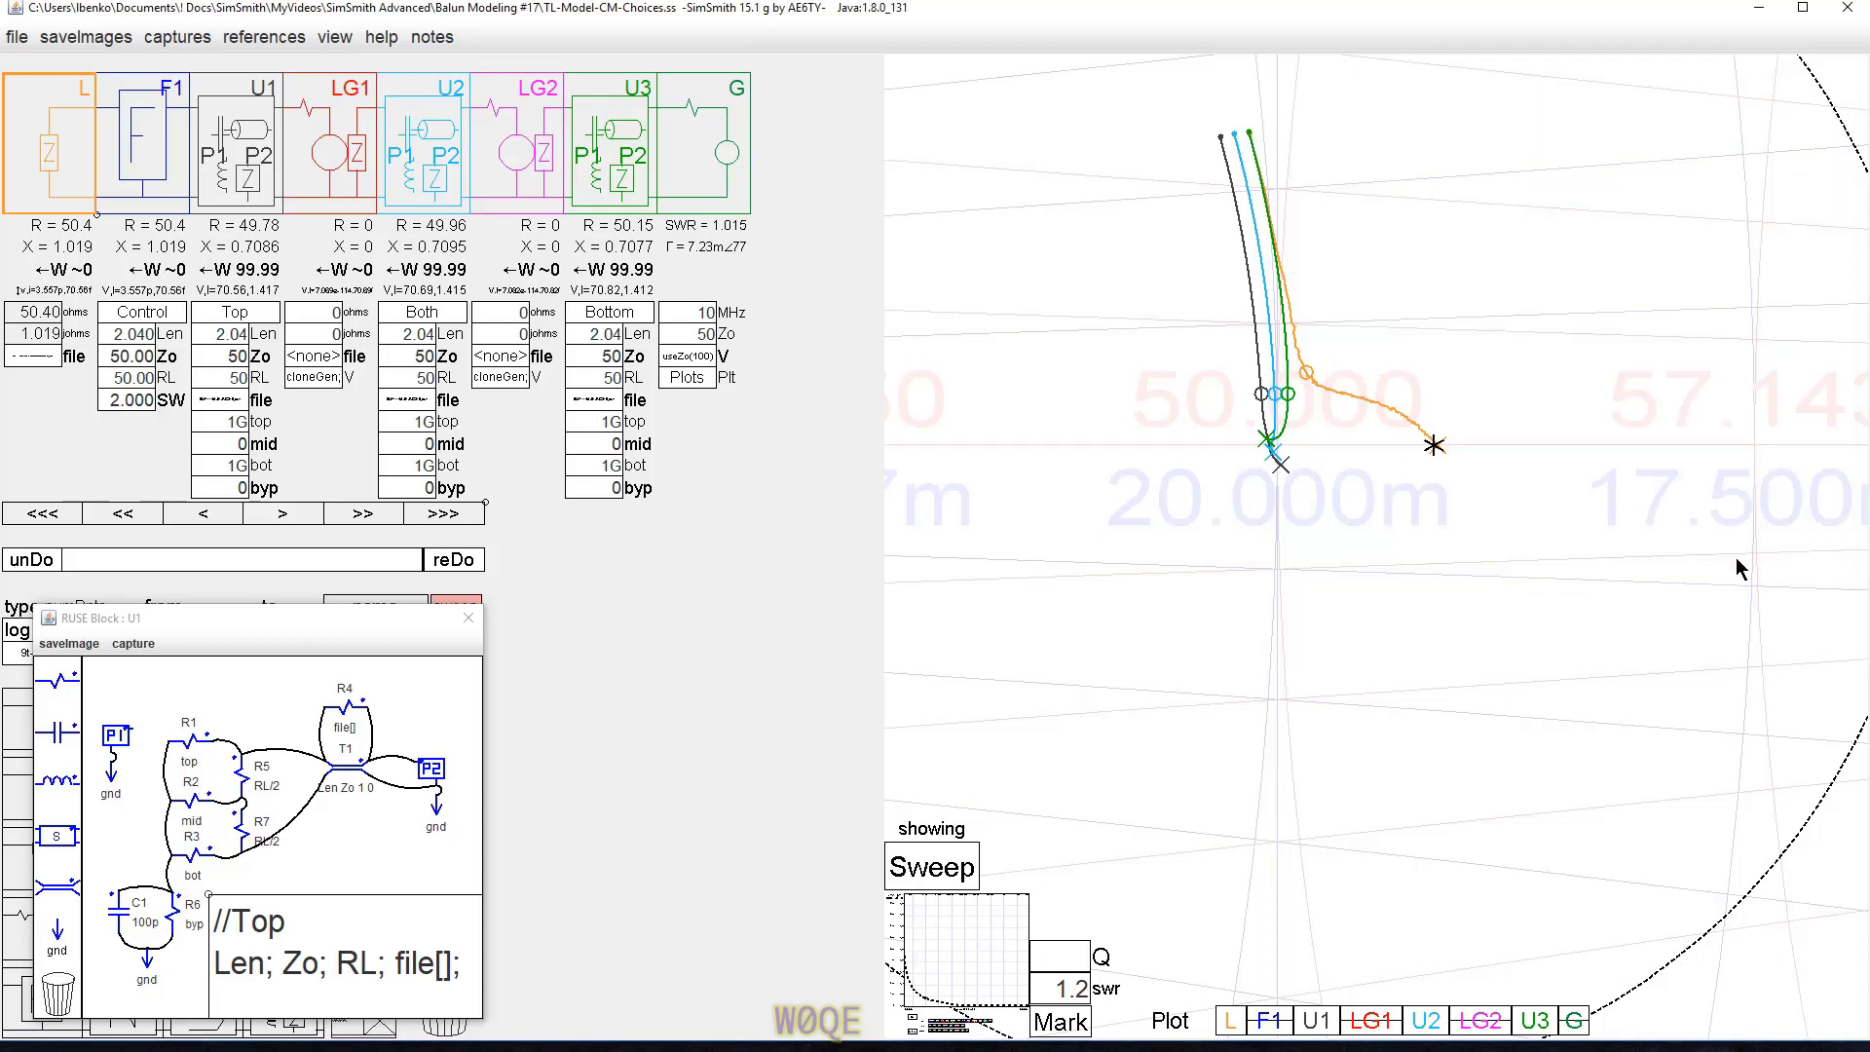
# Set Control SW to 3, grounding U1's bot, and mark a chart point reading SWR 21.70.
pyautogui.click(139, 405)
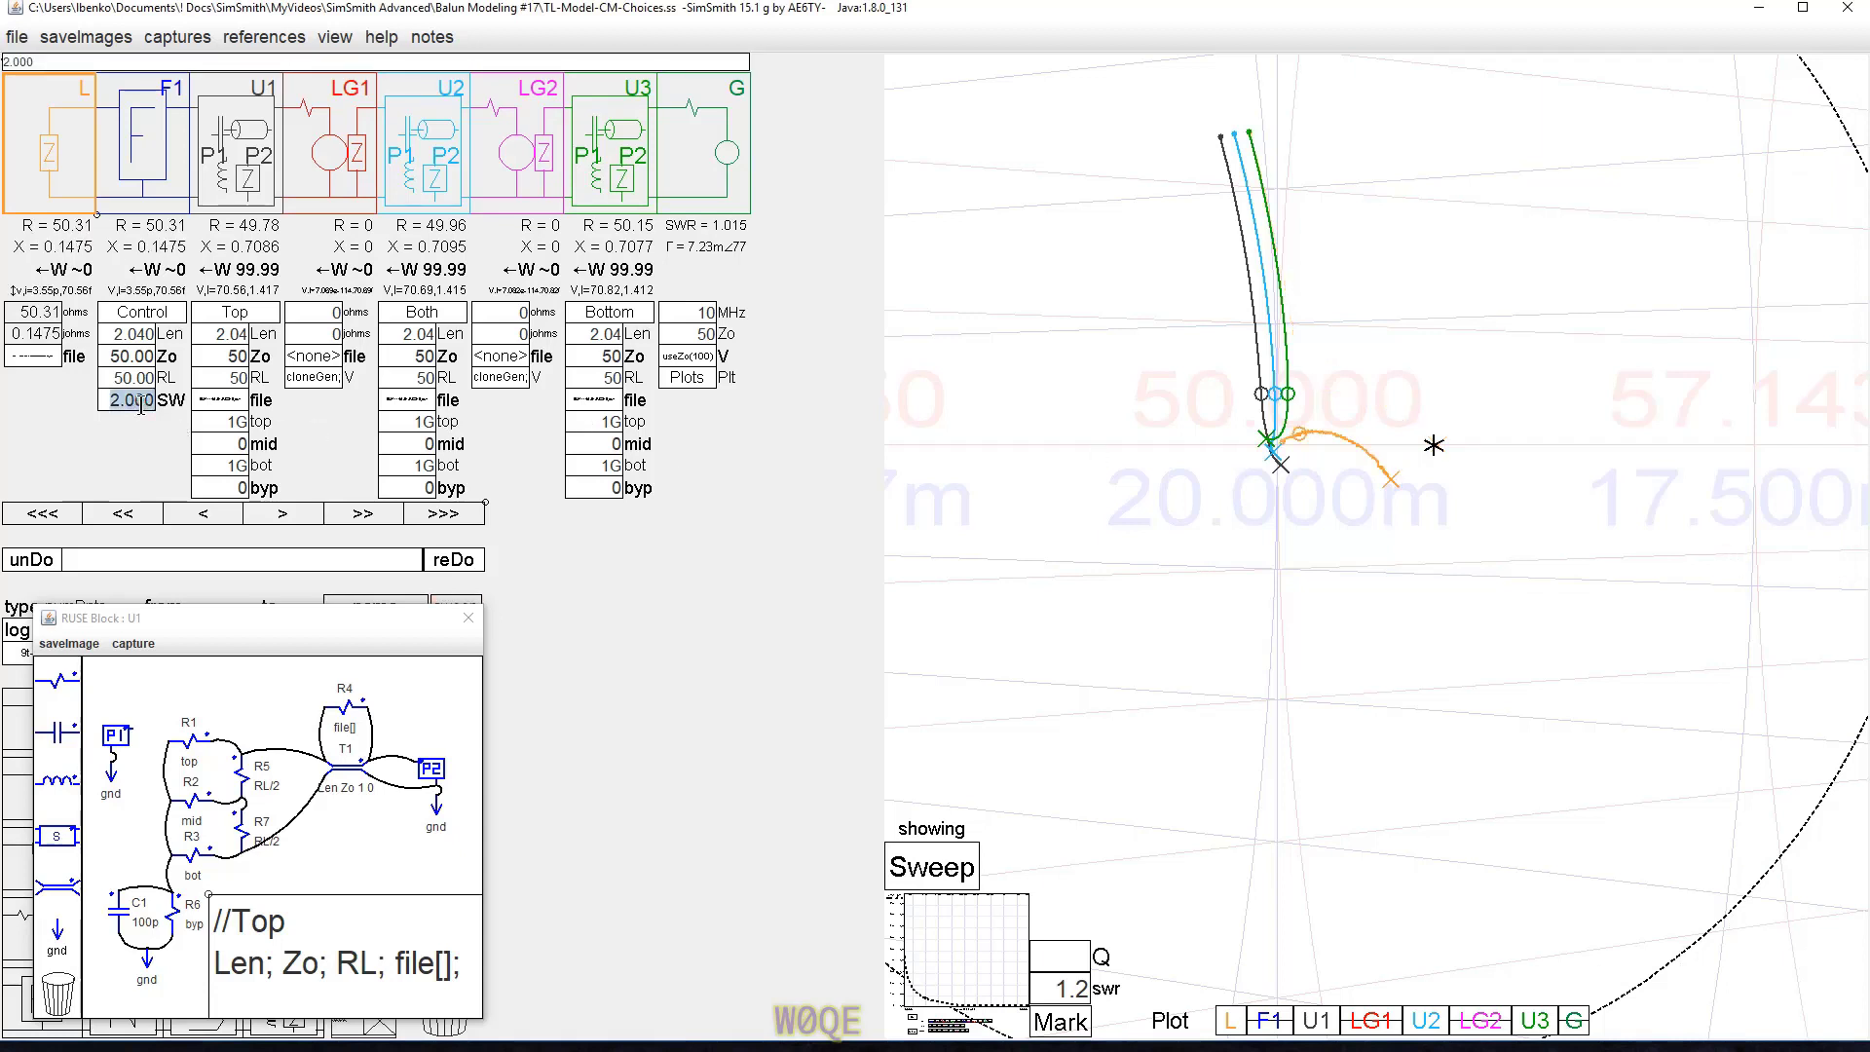
pyautogui.write('3')
pyautogui.press('Return')
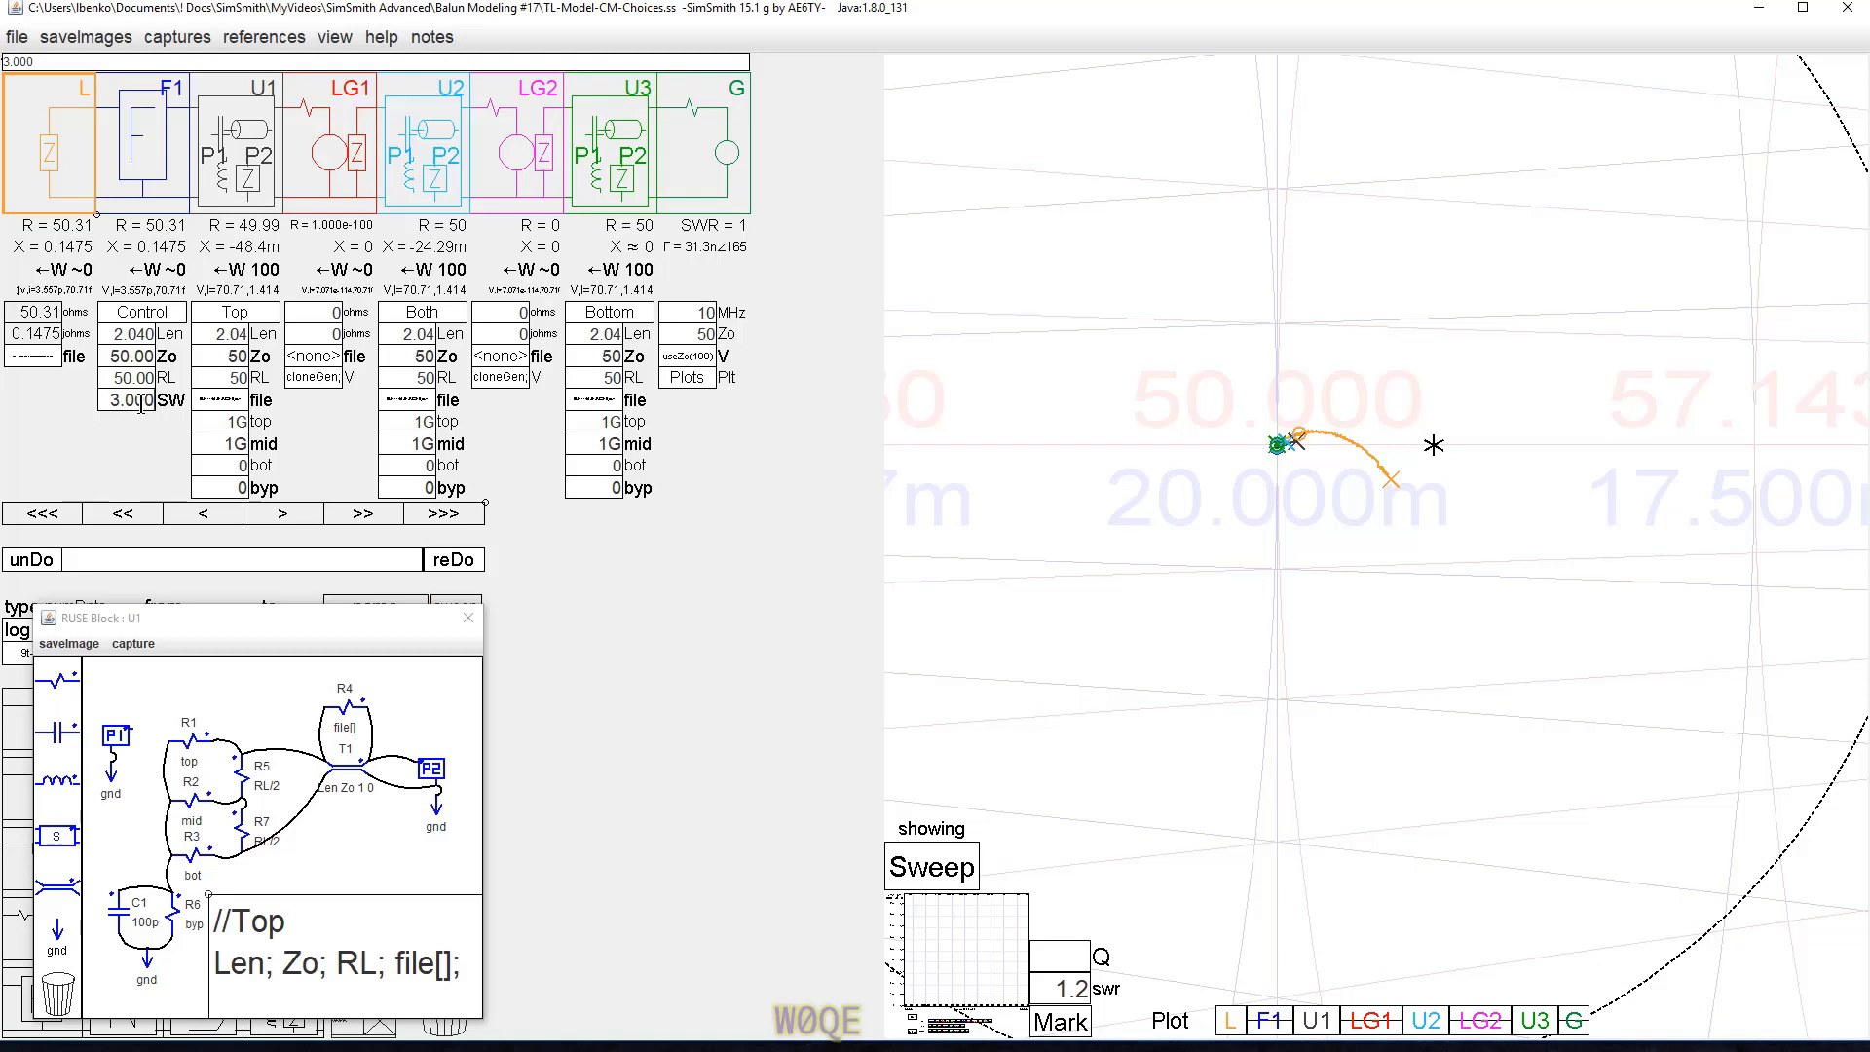
pyautogui.scroll(-1, 141, 405)
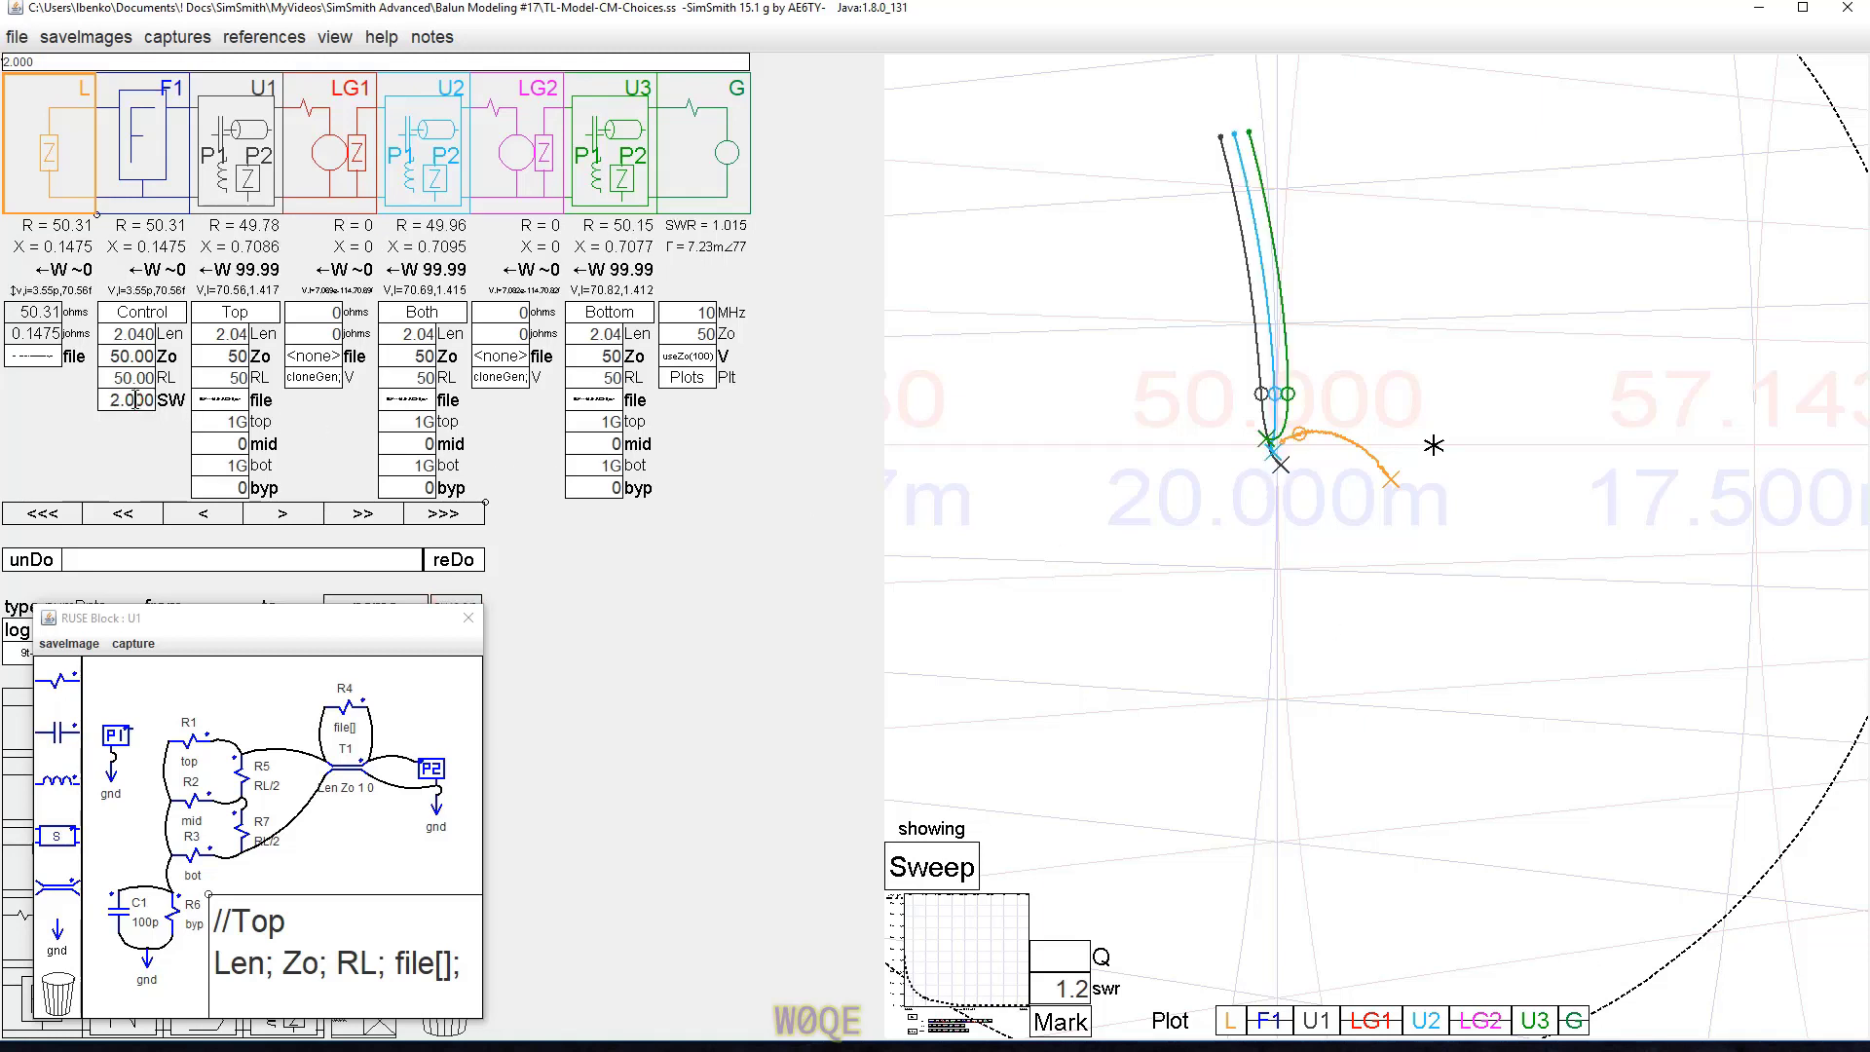
pyautogui.scroll(1, 135, 400)
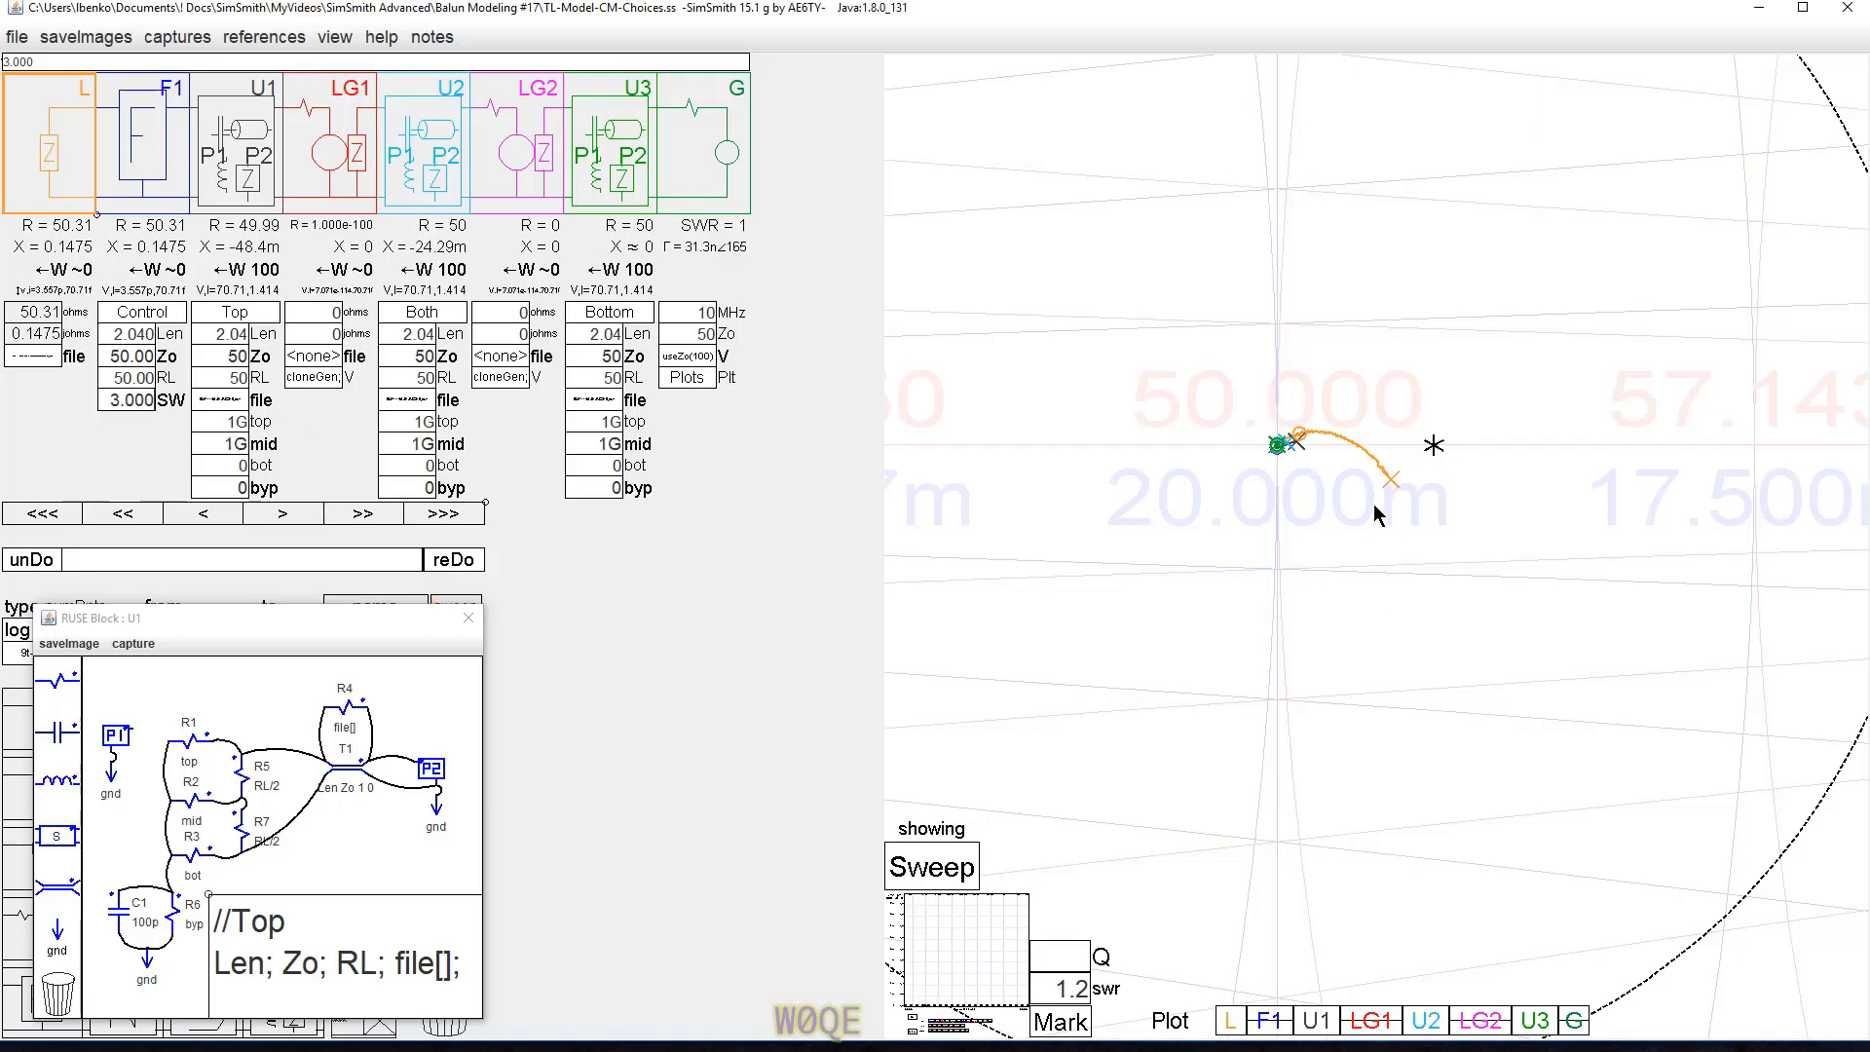
pyautogui.scroll(3, 1362, 496)
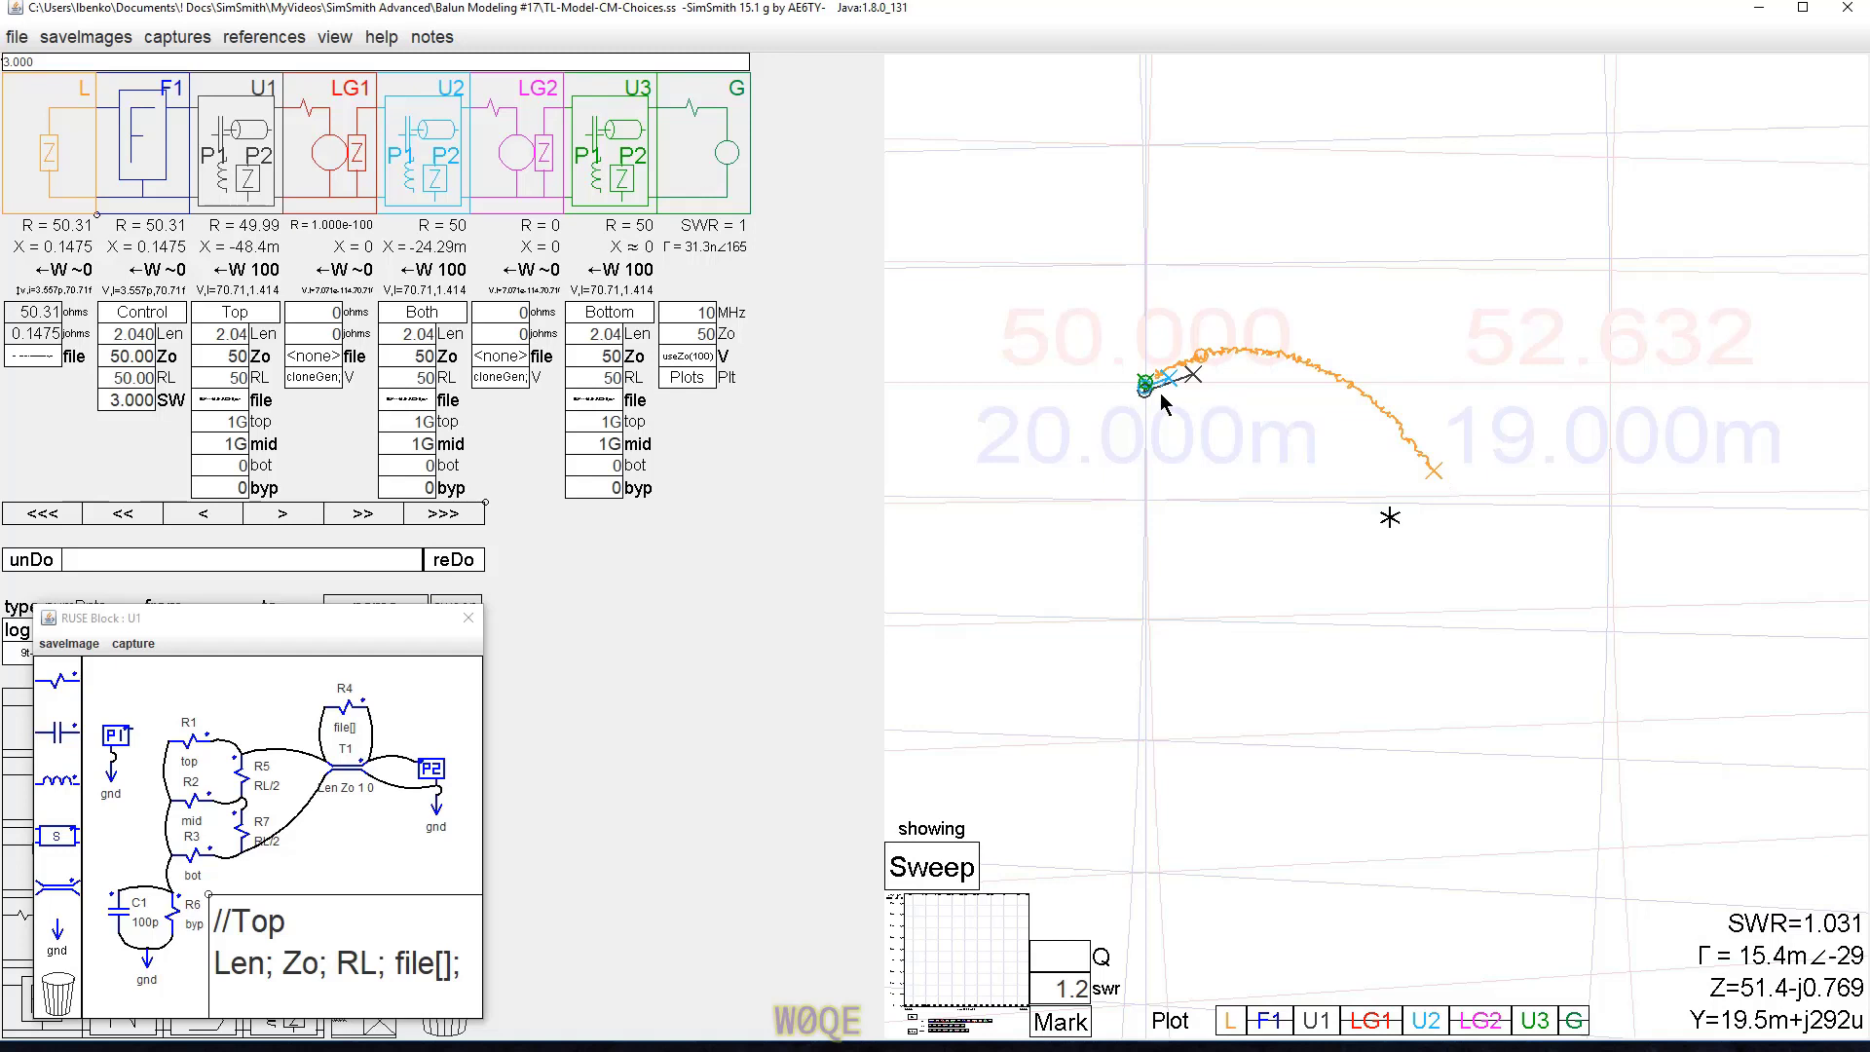
pyautogui.scroll(-6, 1214, 399)
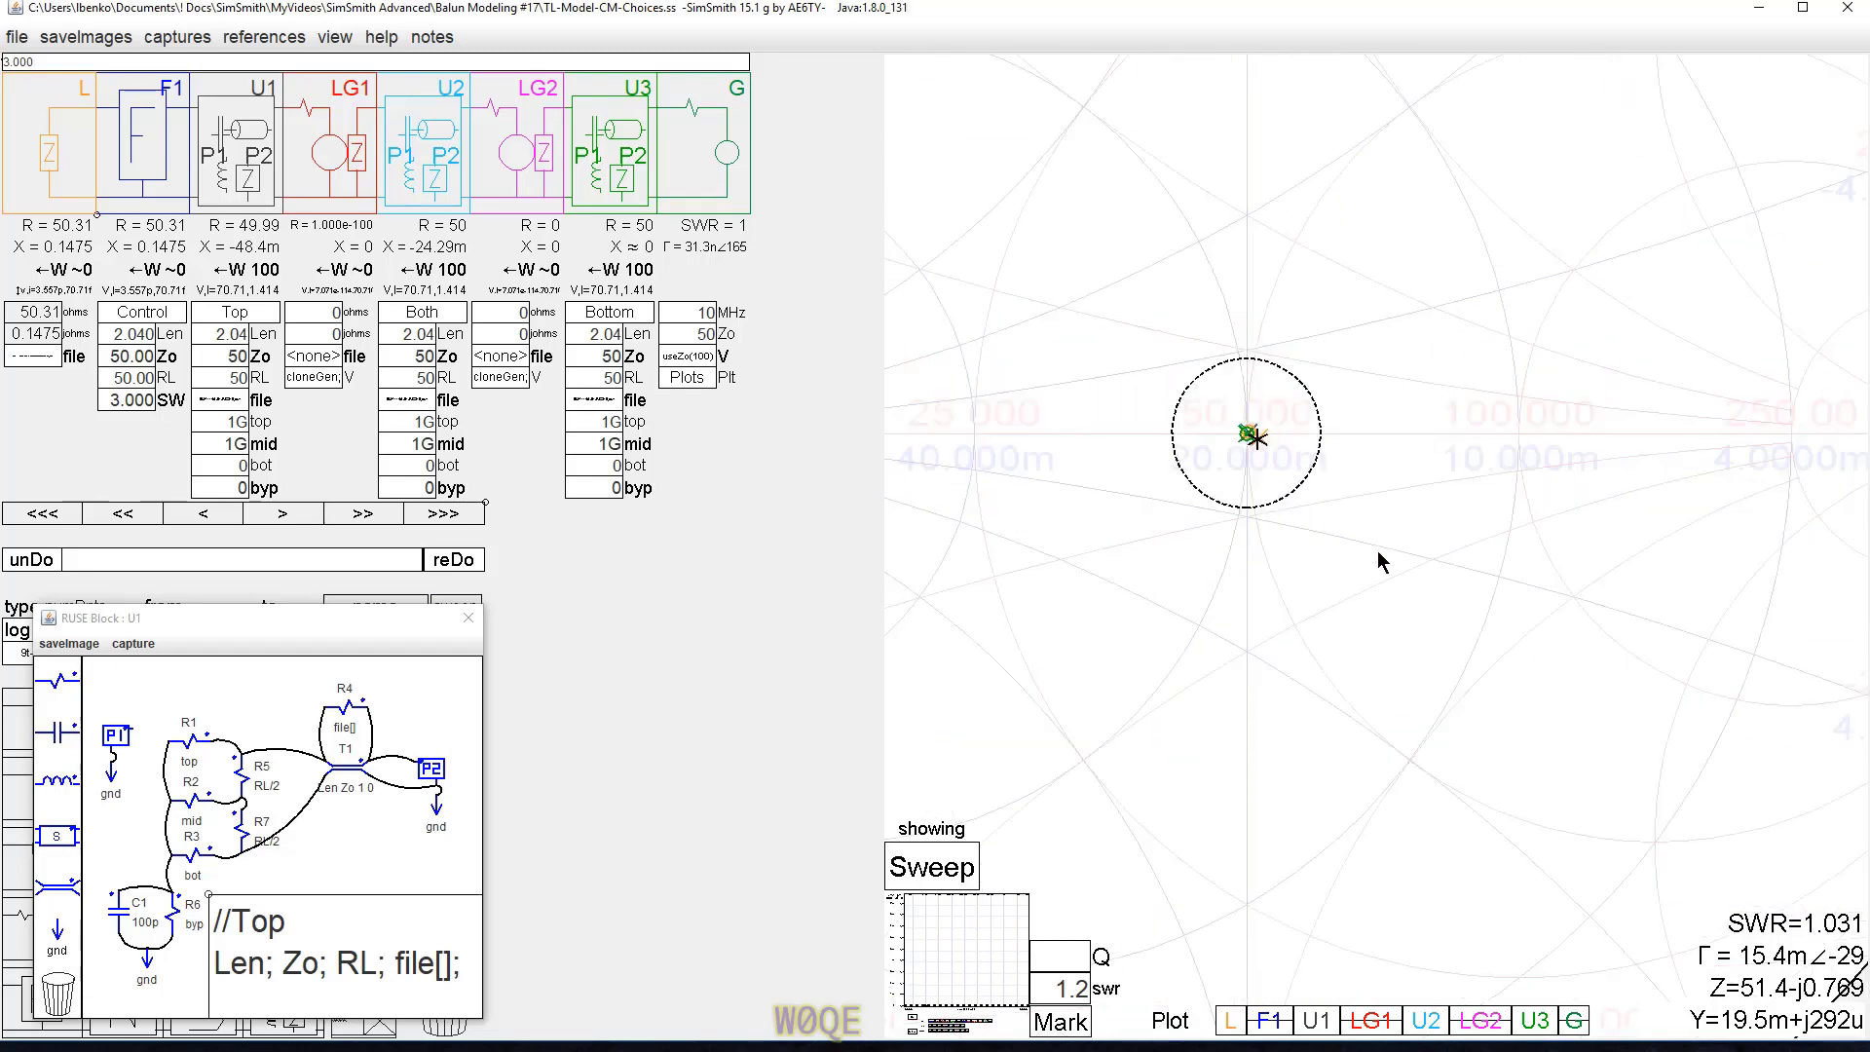
pyautogui.click(1763, 607)
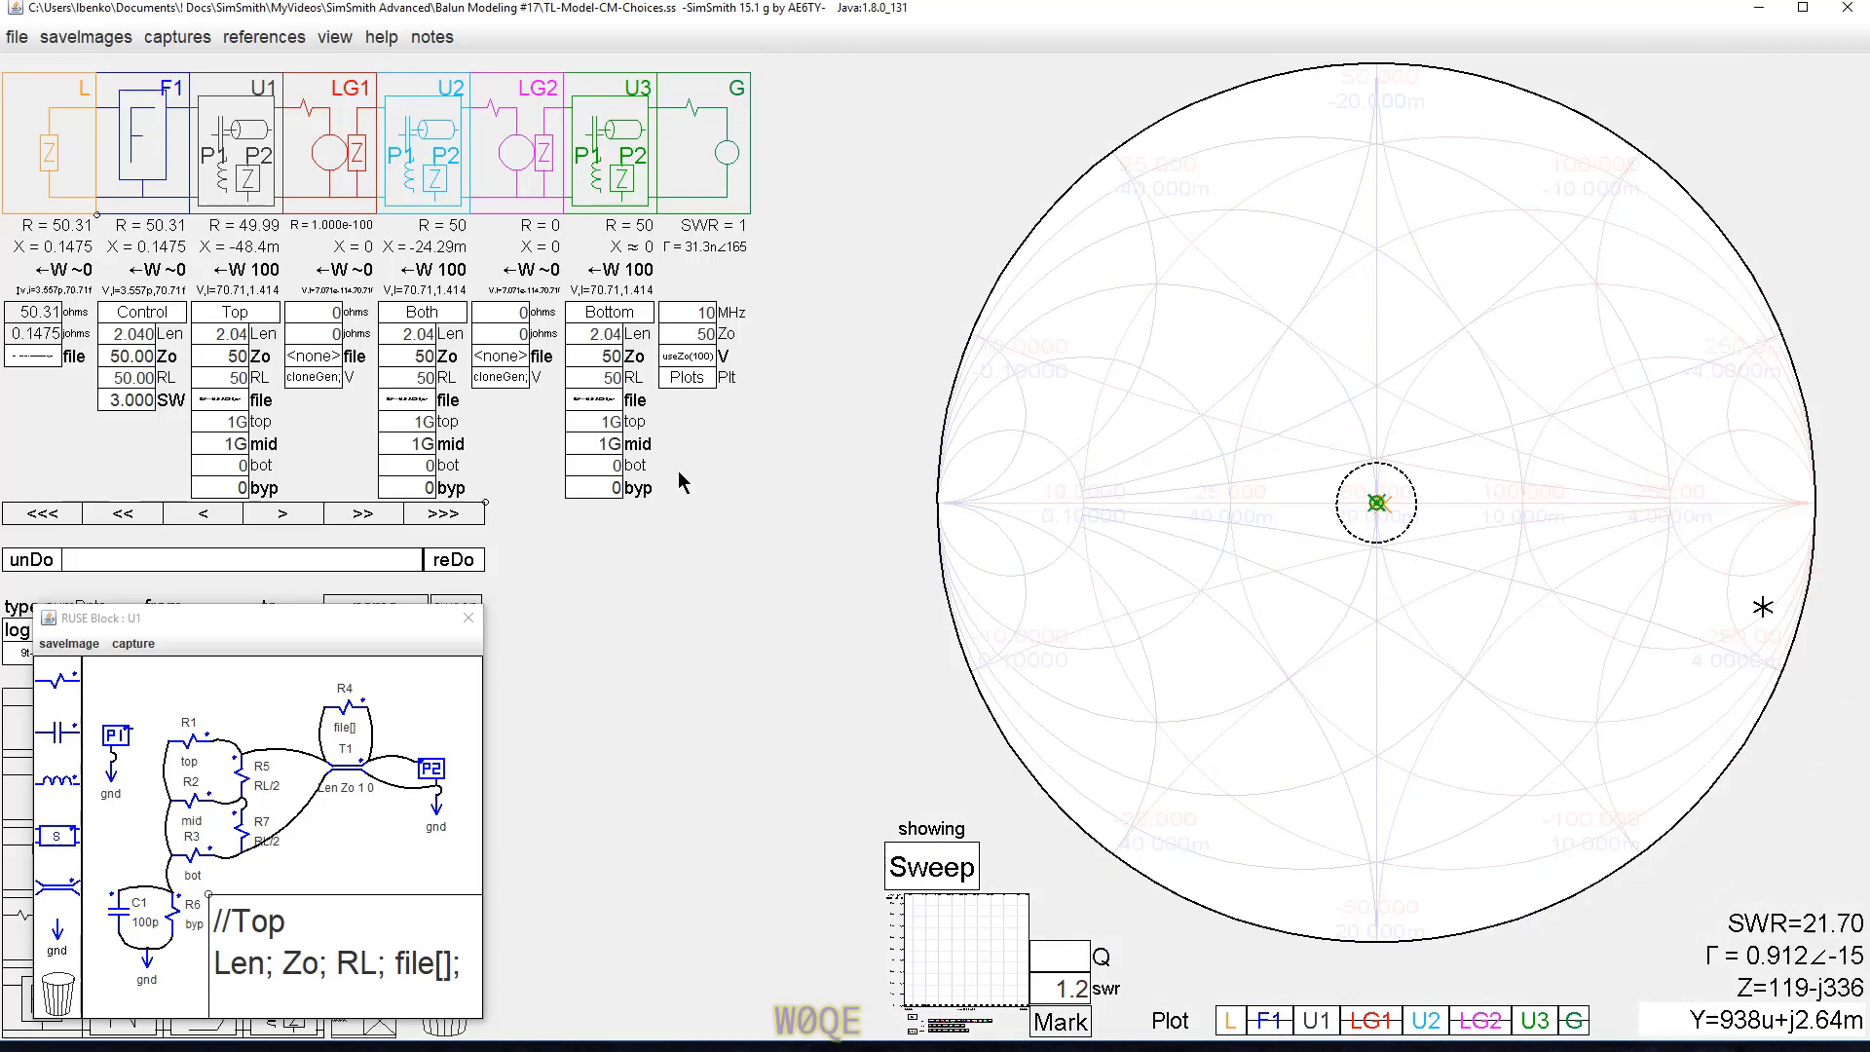
pyautogui.scroll(5, 1383, 526)
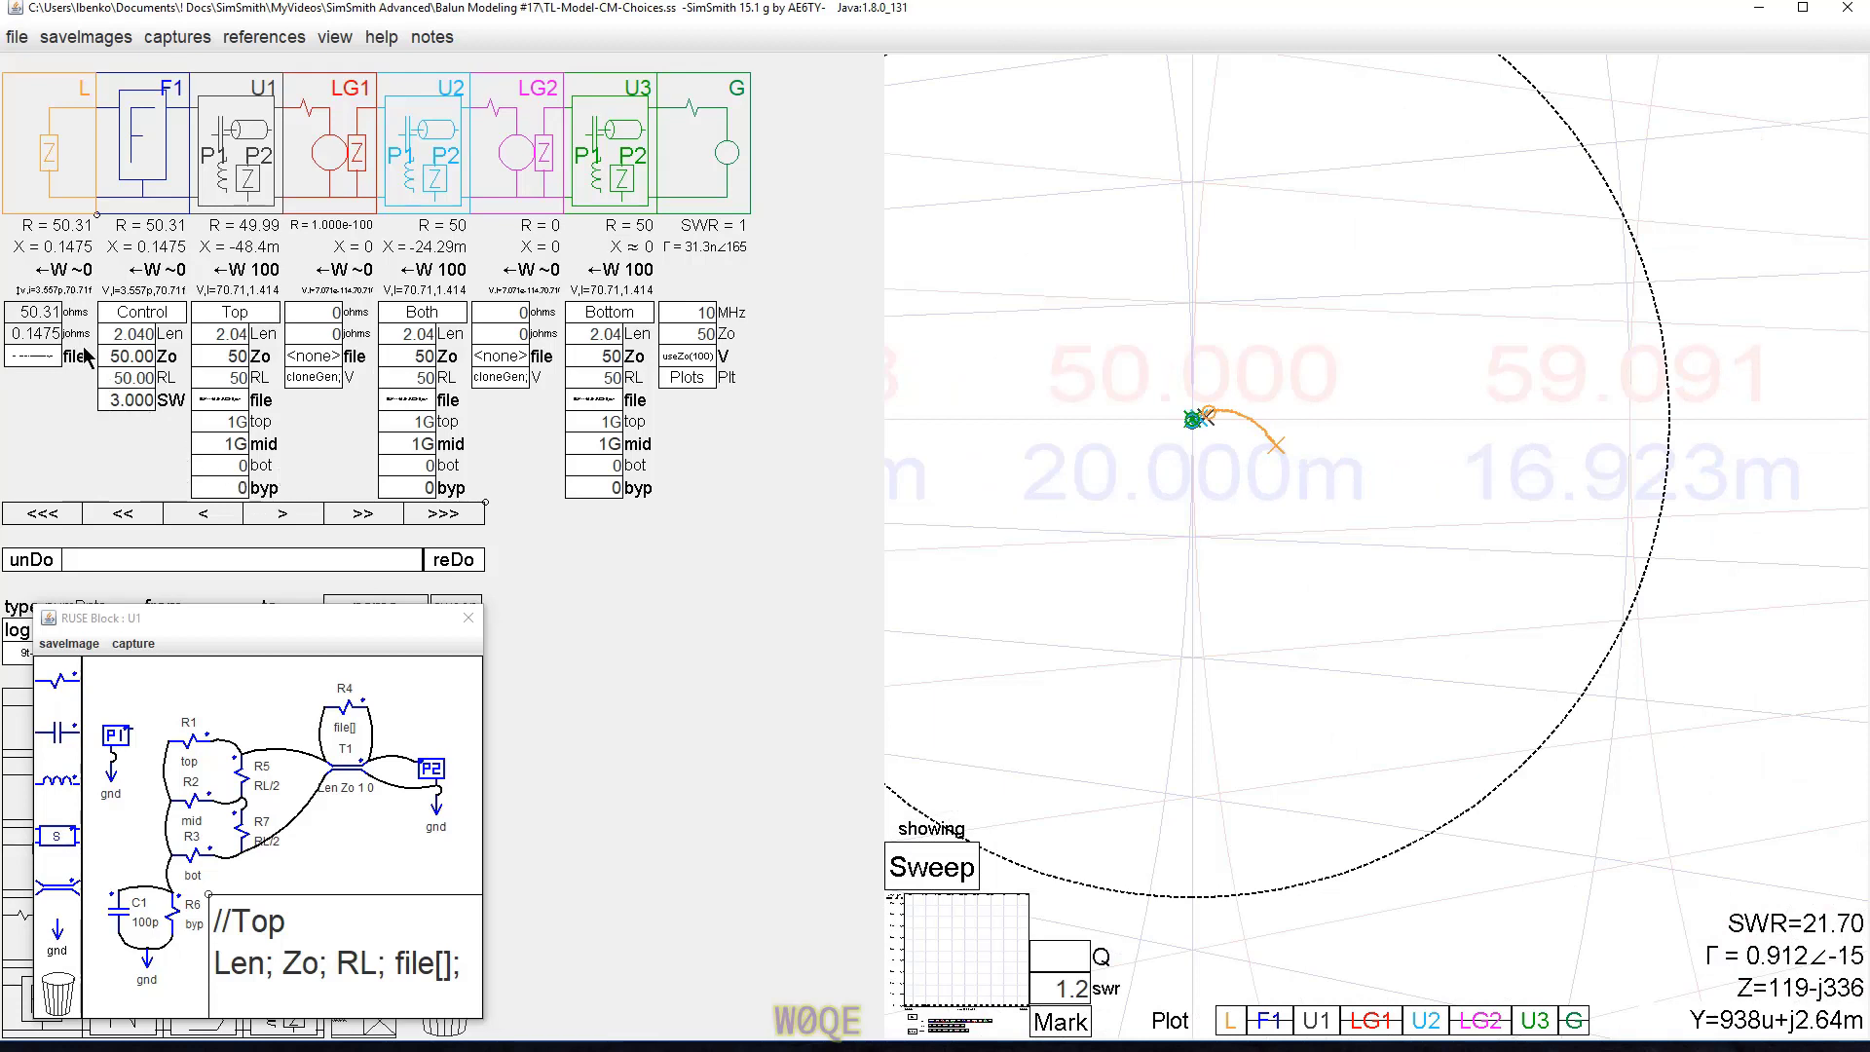
# Load the 25ohmloadNC measurement into L and set Control RL to 25.
pyautogui.click(43, 356)
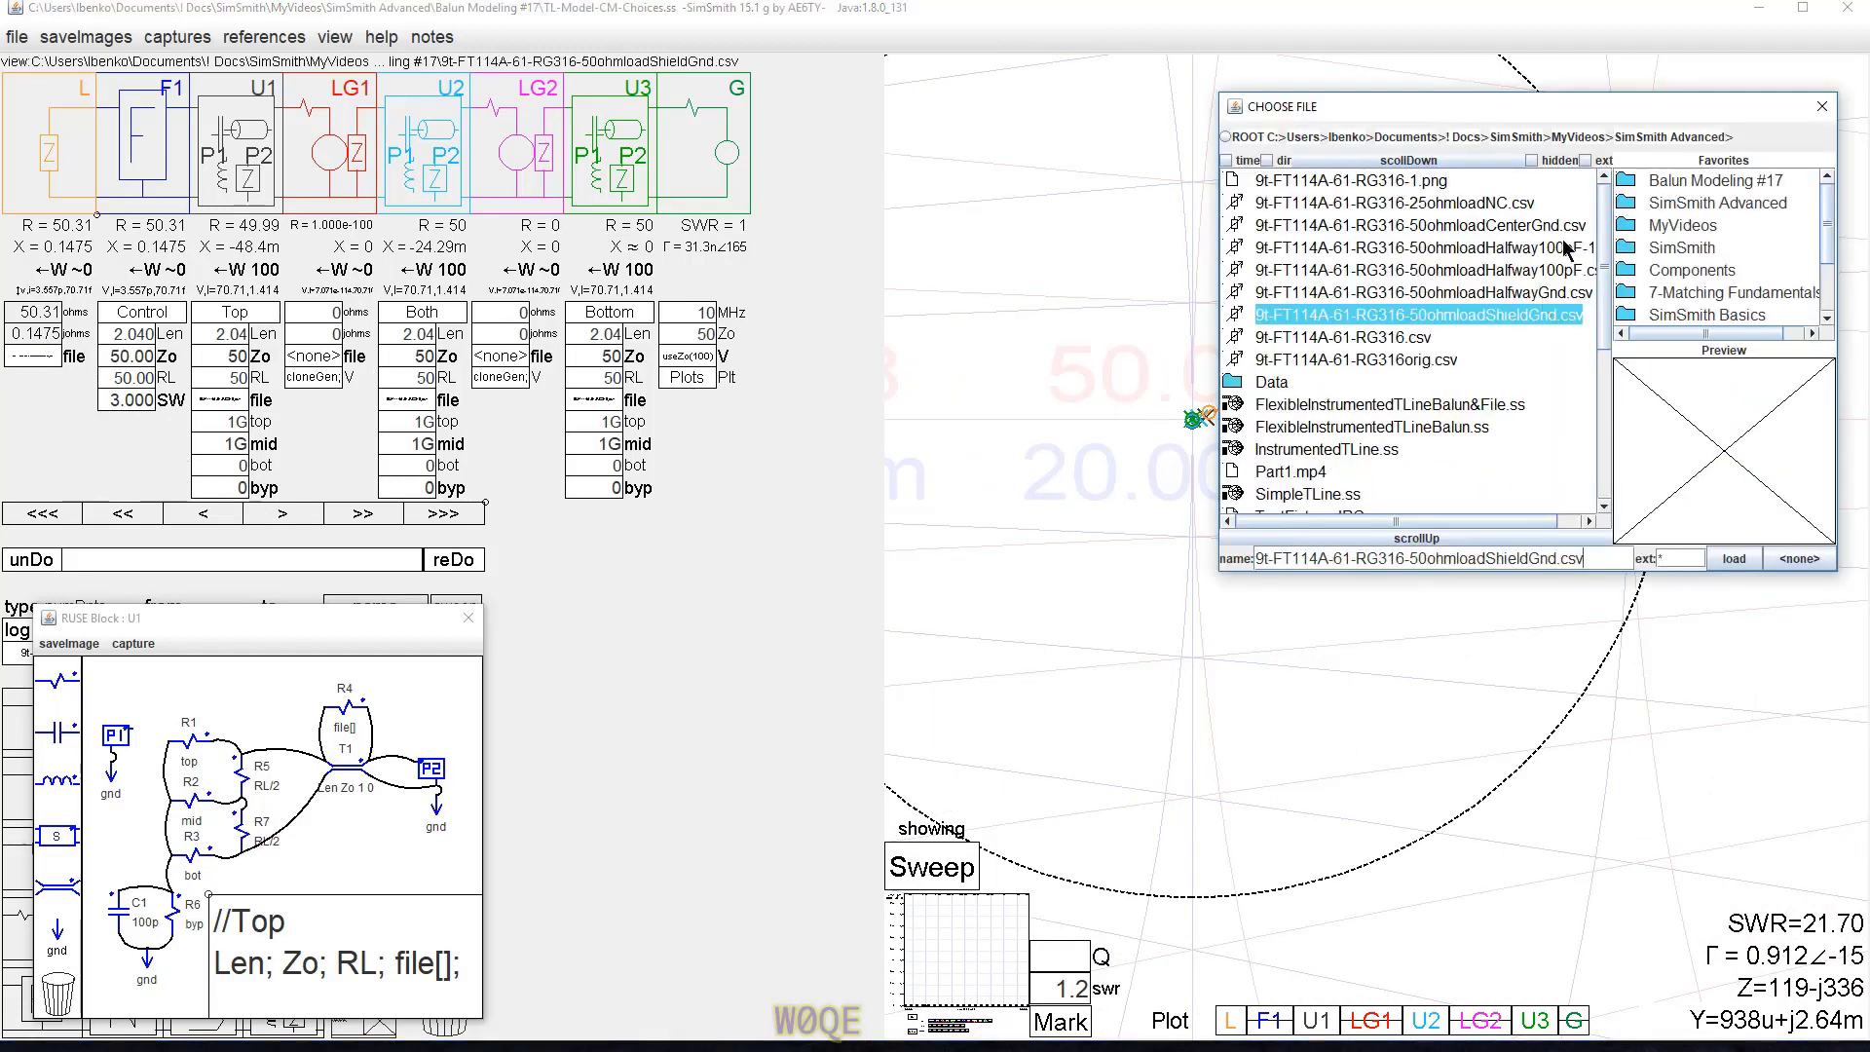
pyautogui.click(1422, 204)
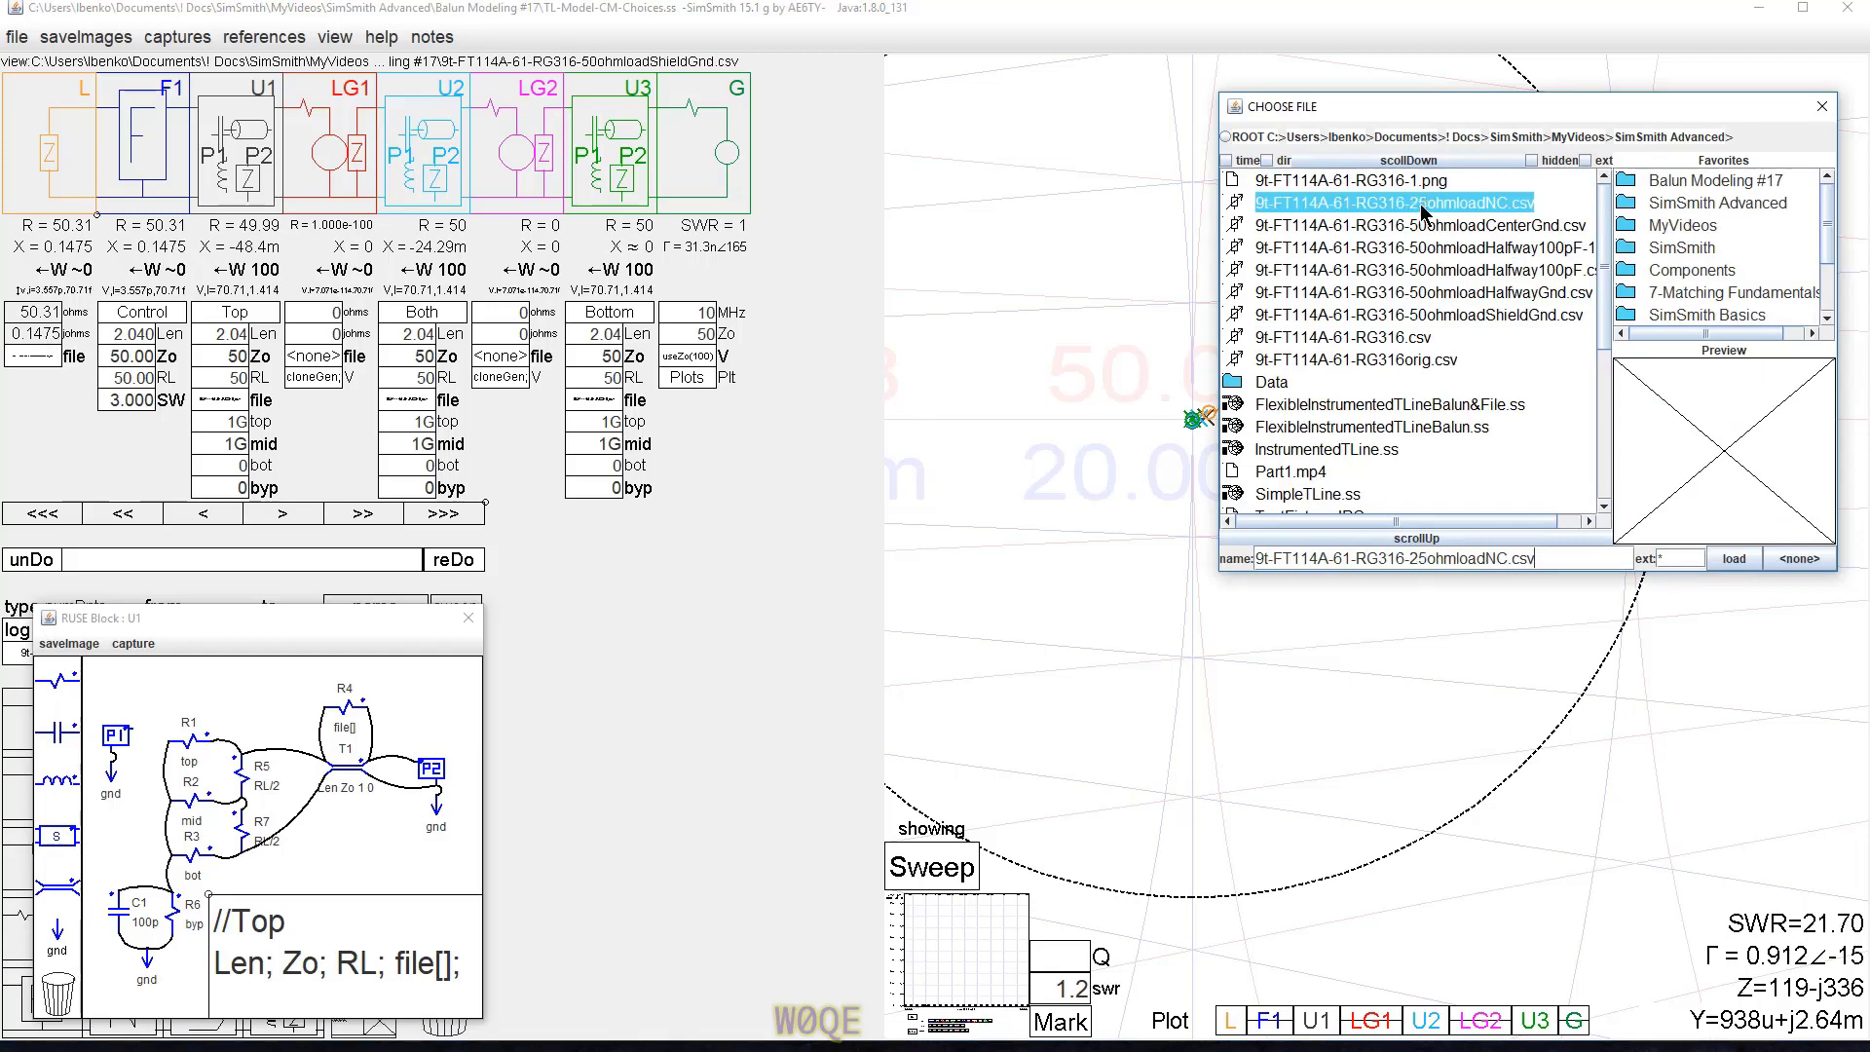
pyautogui.click(1736, 557)
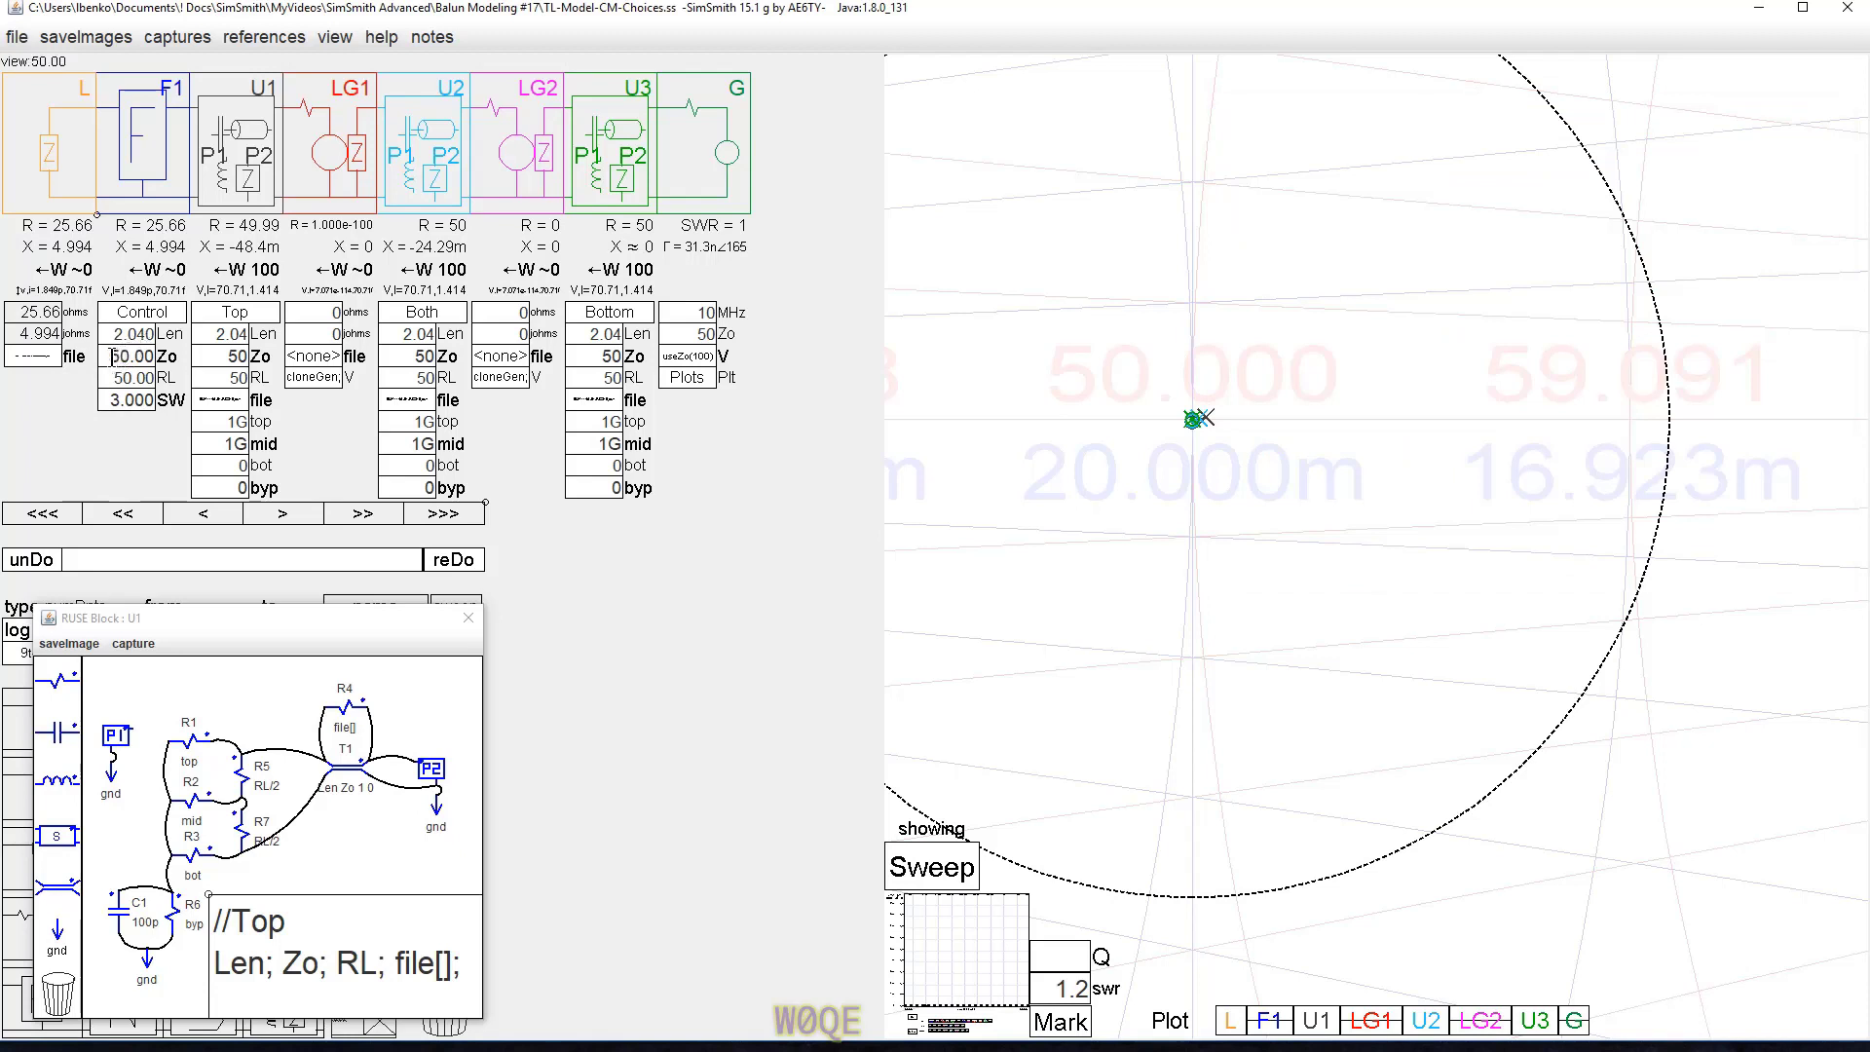
pyautogui.click(114, 378)
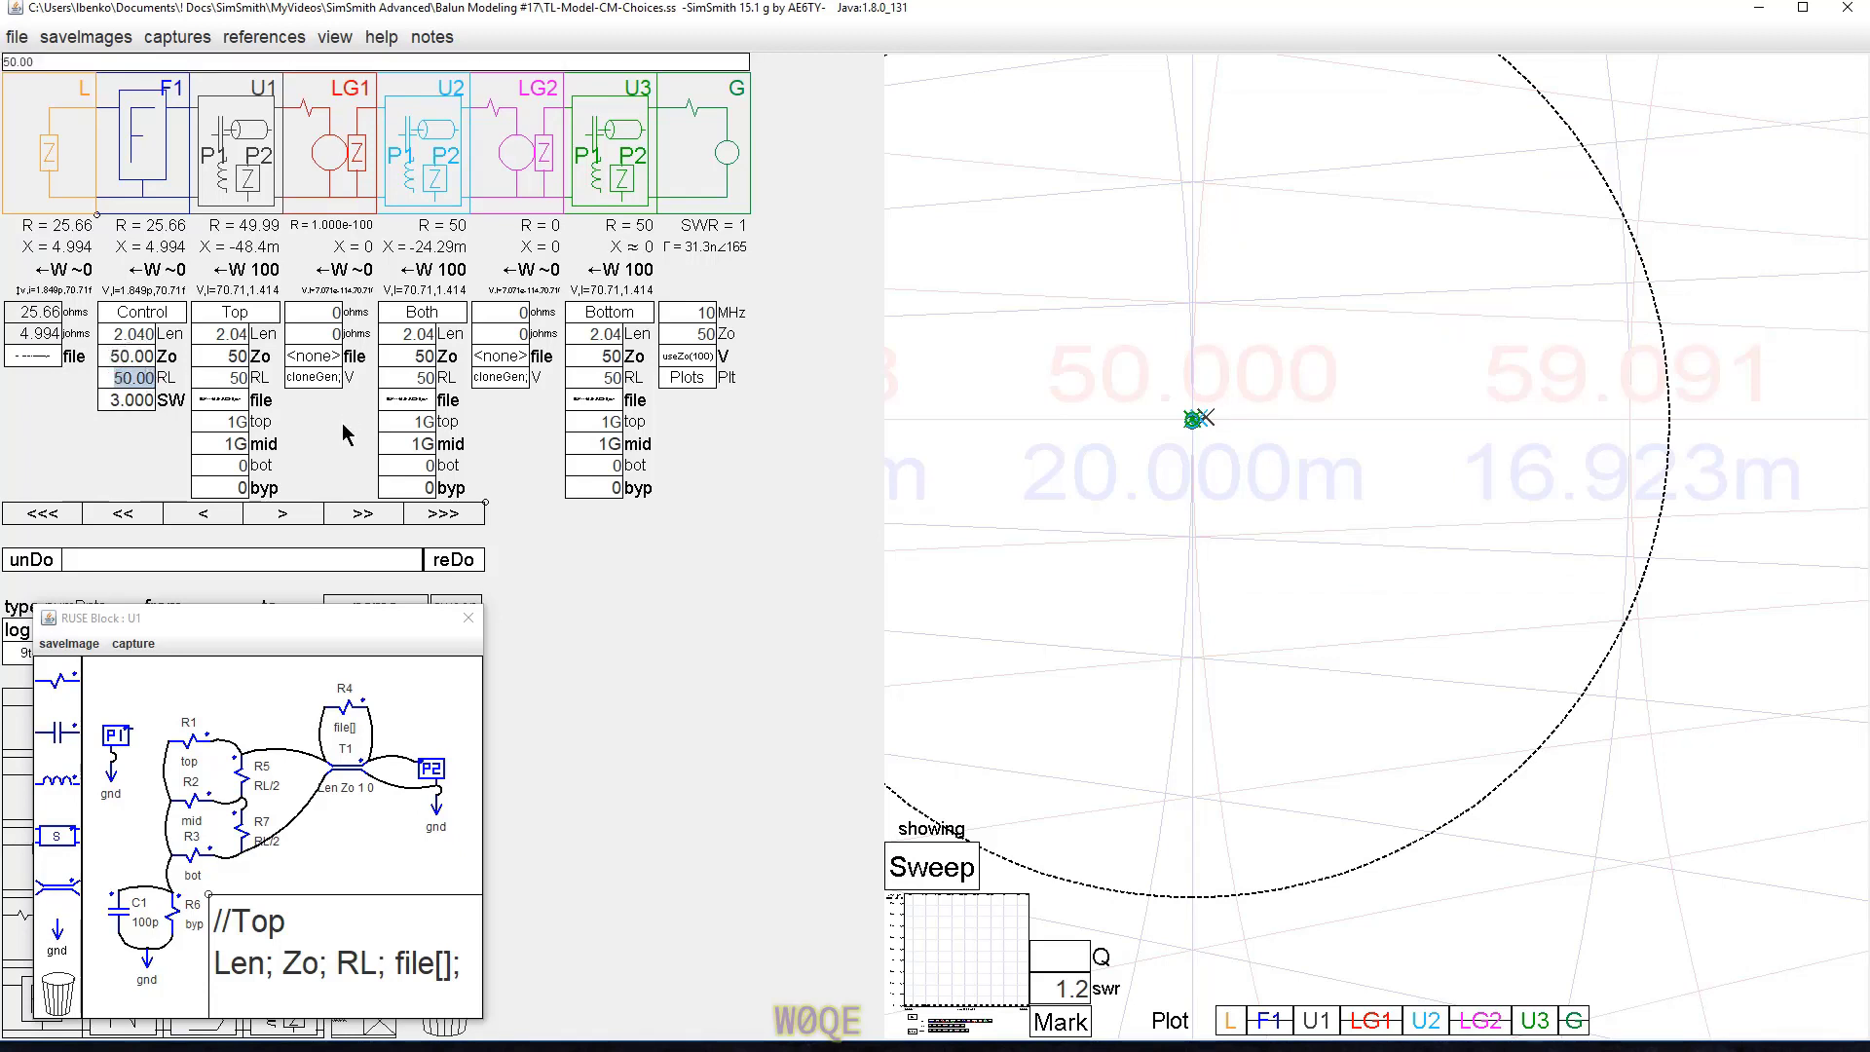
pyautogui.write('25')
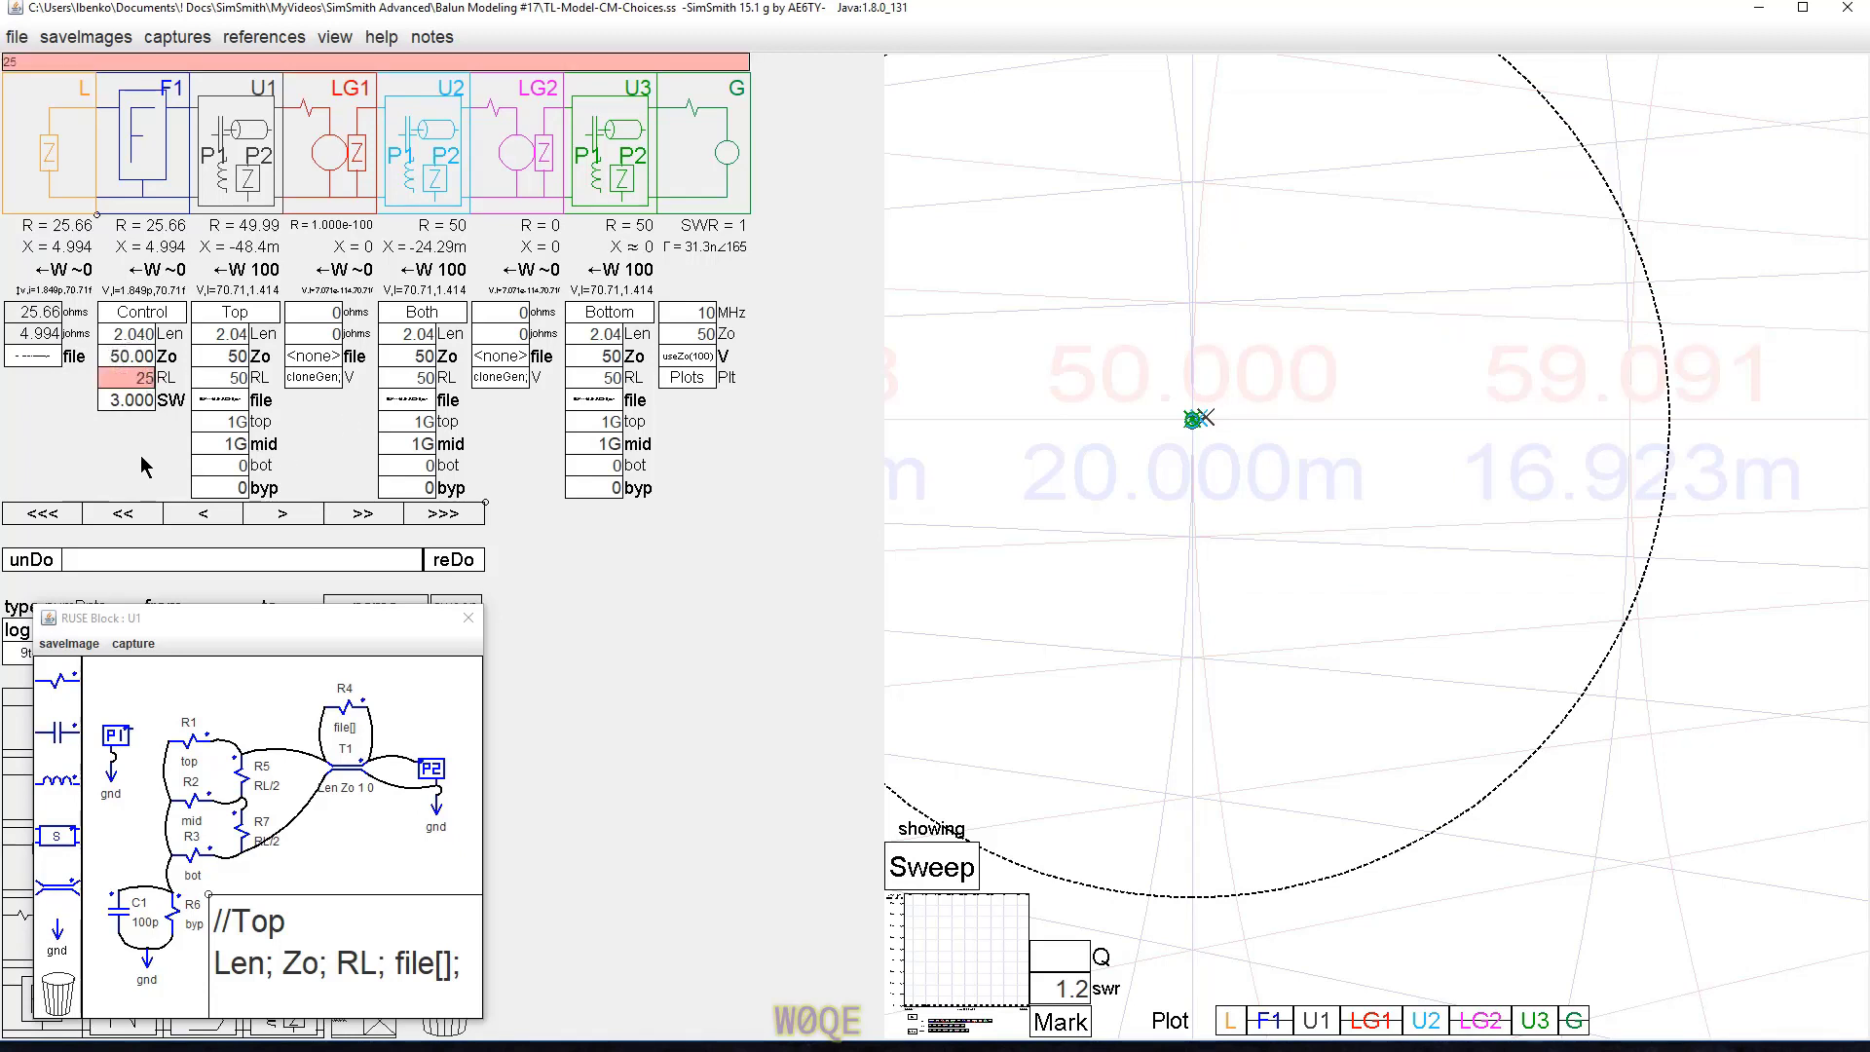
pyautogui.press('Return')
# Set Control SW to 0 so all U1 switches read 1G, and bring the sweep traces into view.
pyautogui.click(147, 400)
pyautogui.click(146, 401)
pyautogui.write('1')
pyautogui.press('Return')
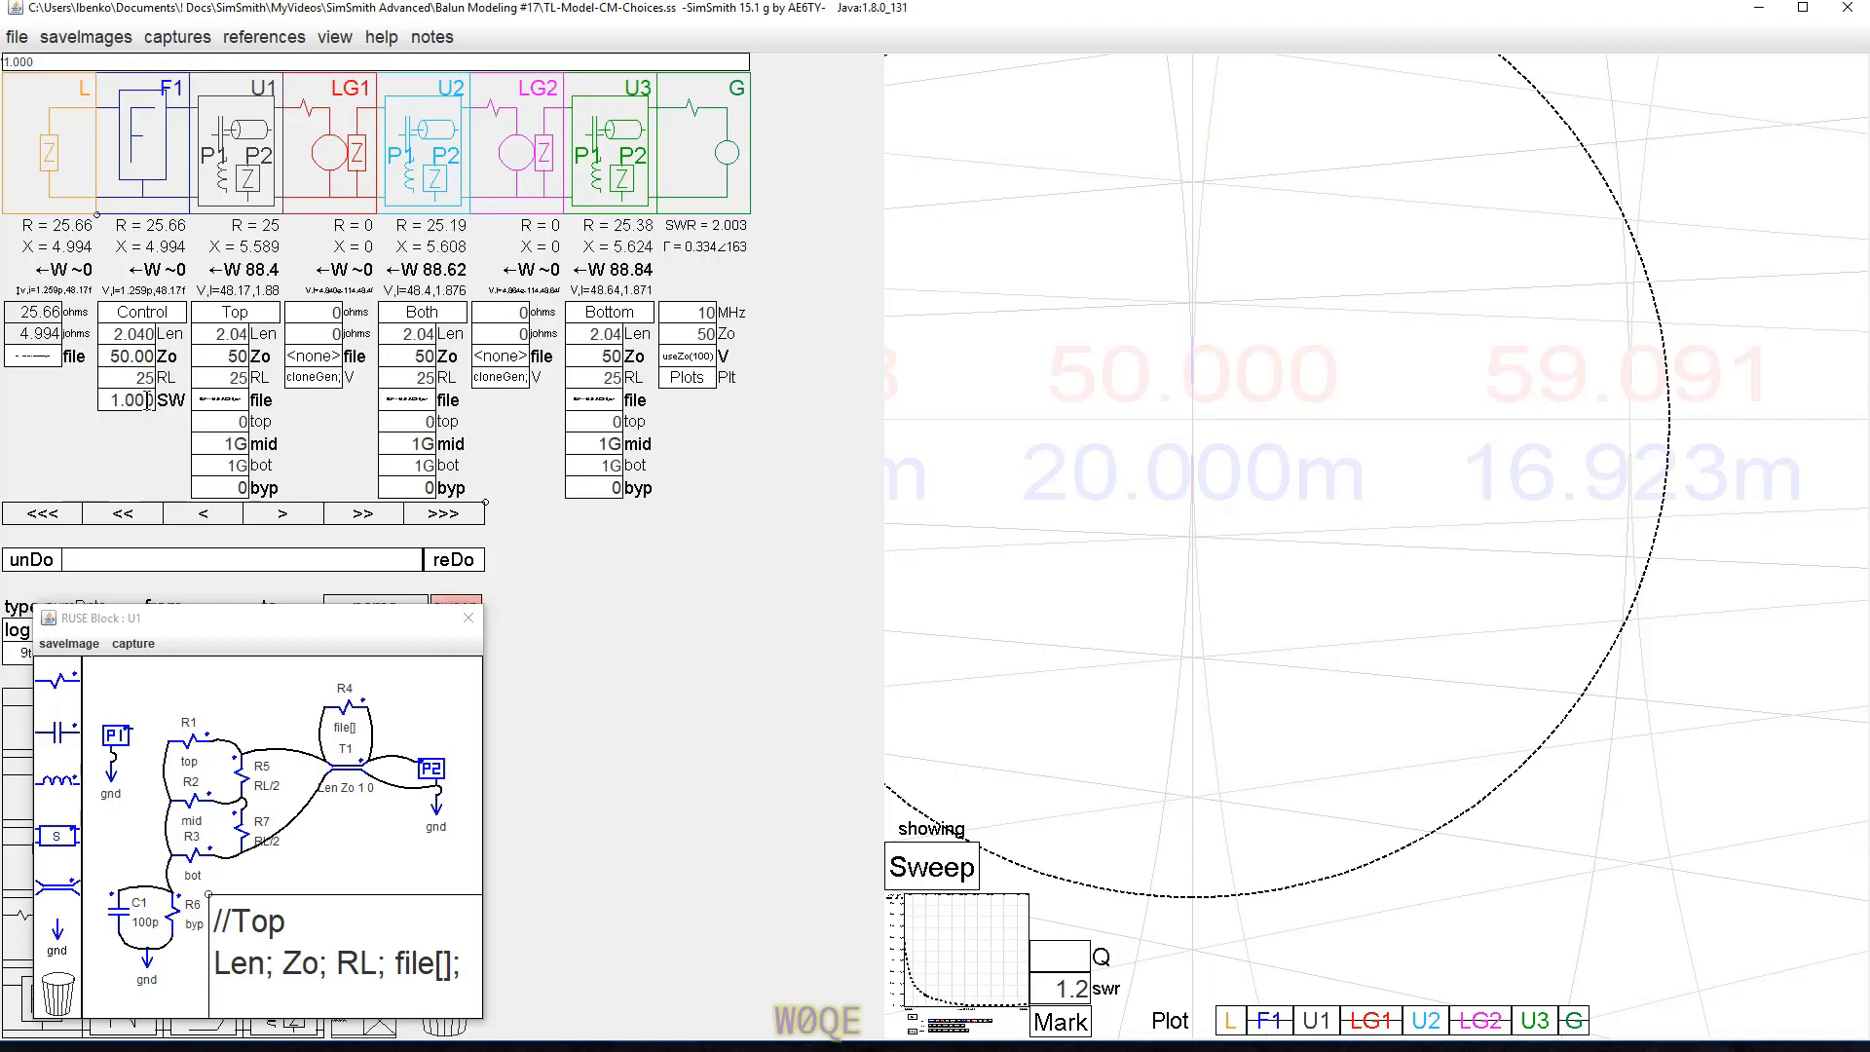
pyautogui.press('Return')
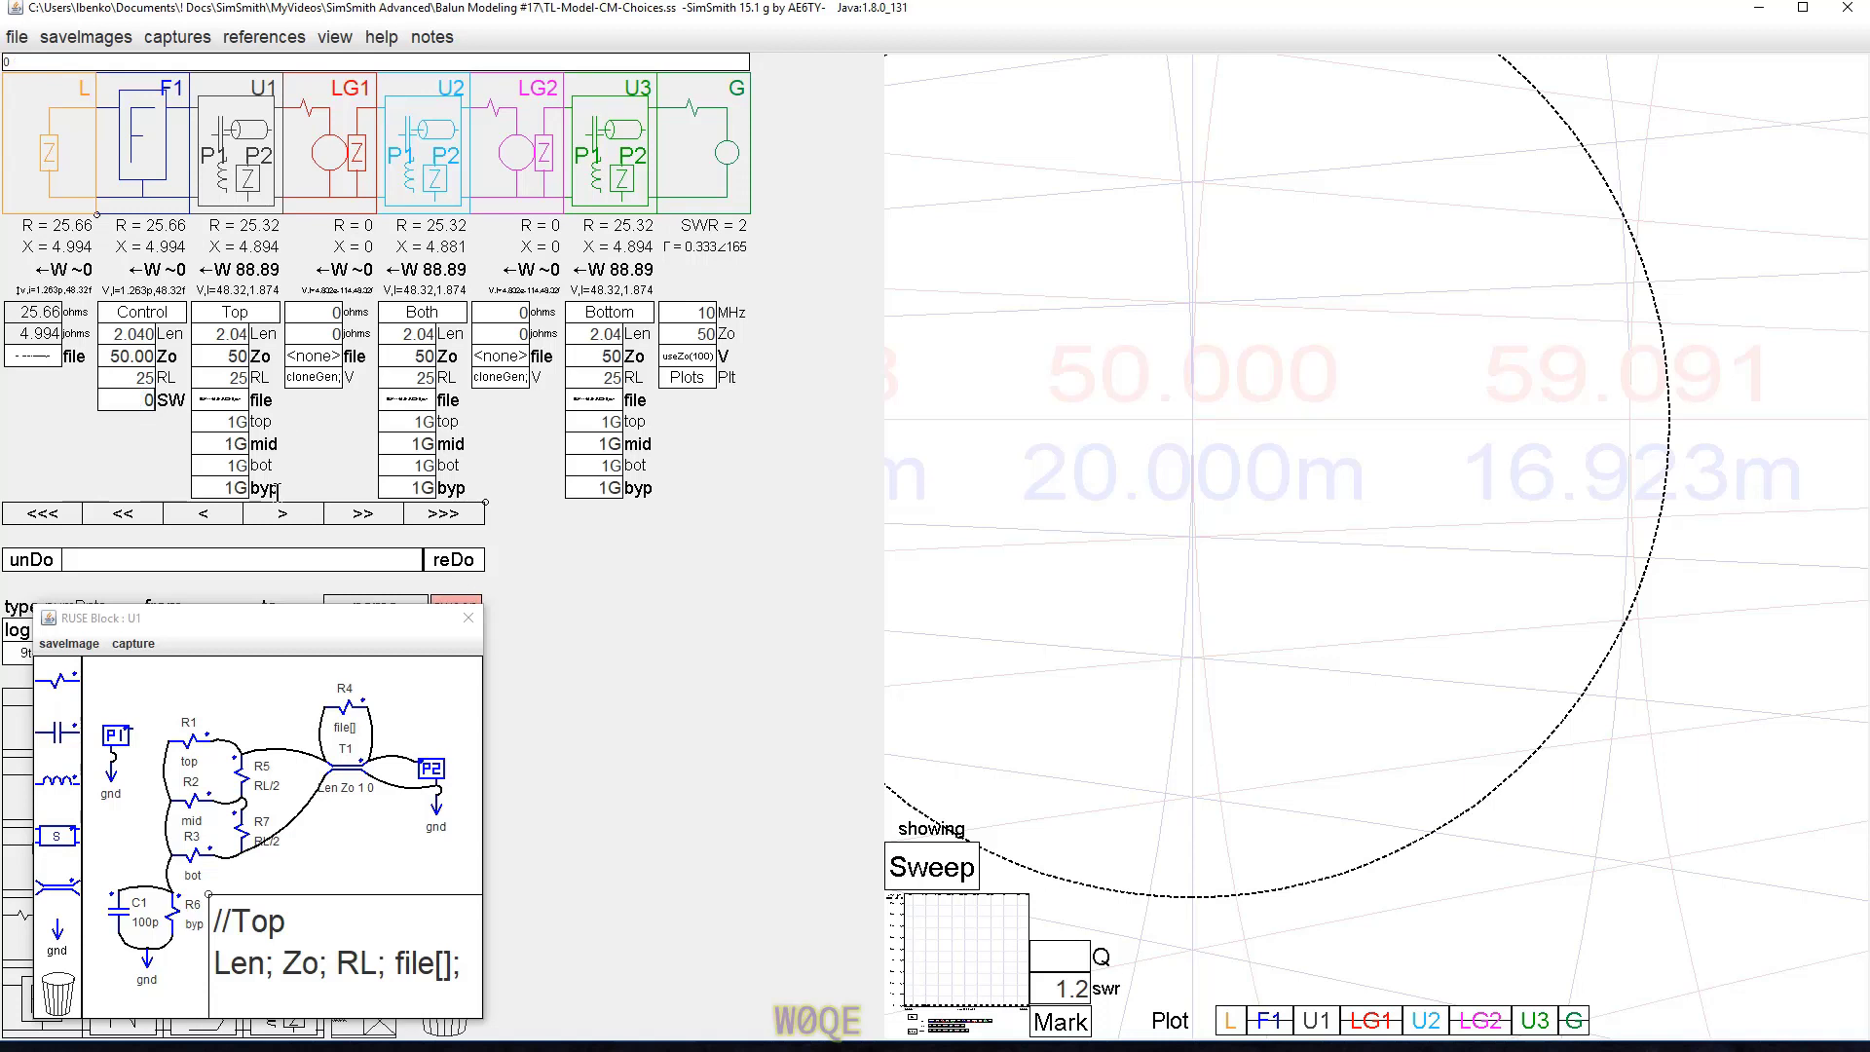
pyautogui.scroll(-6, 1181, 477)
pyautogui.moveTo(1009, 283); pyautogui.dragTo(1400, 302)
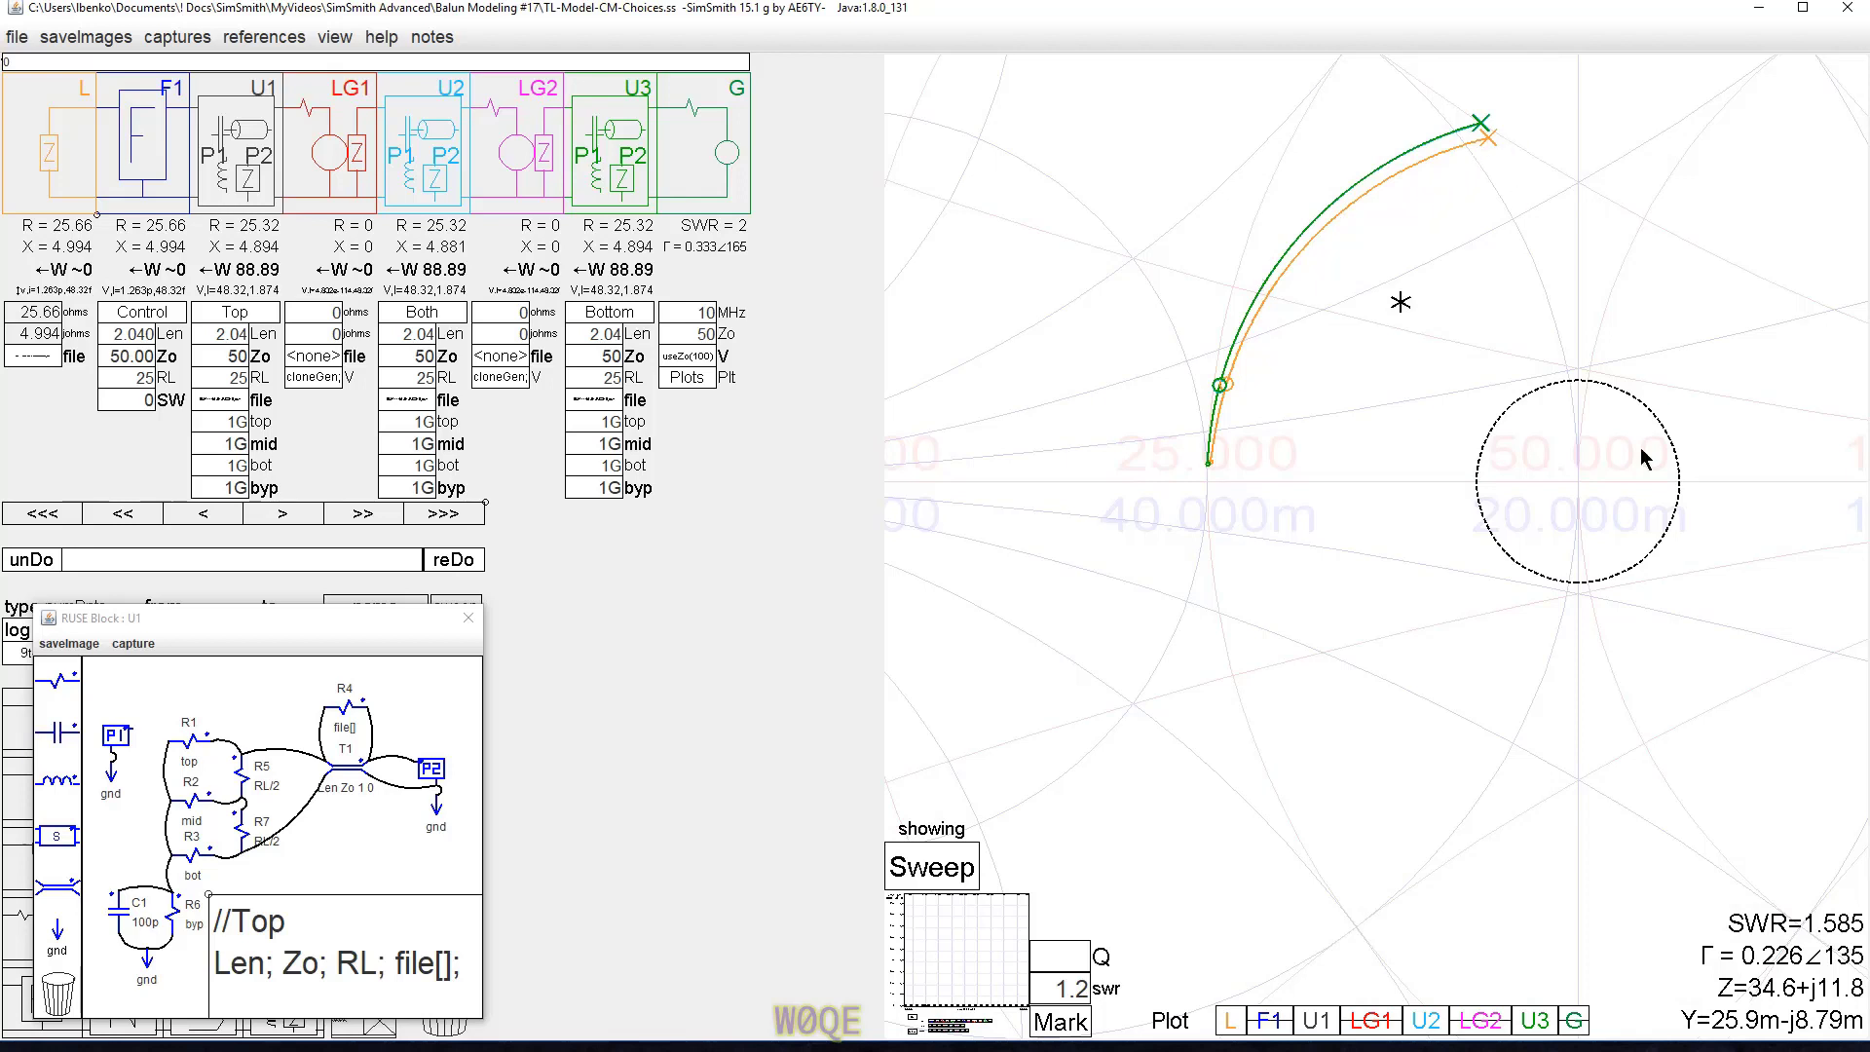
pyautogui.moveTo(1536, 370); pyautogui.dragTo(1482, 422)
pyautogui.click(1535, 1020)
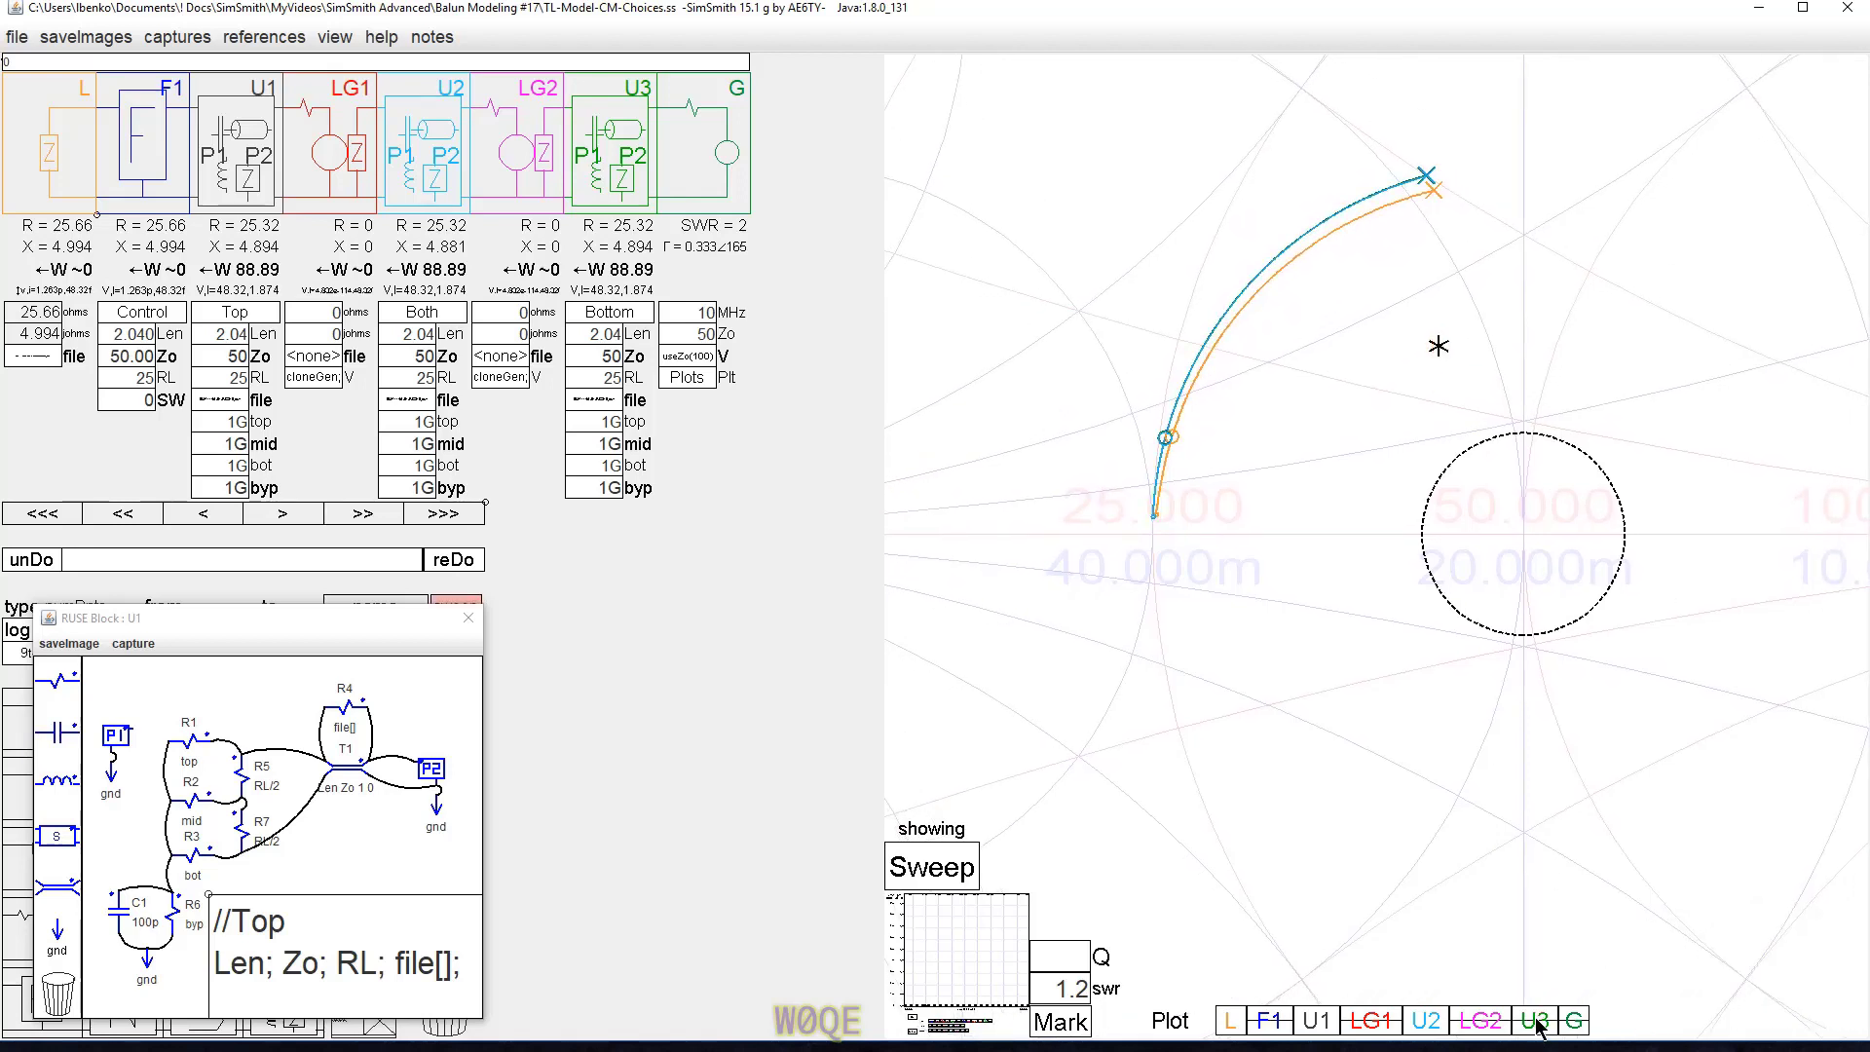
pyautogui.click(1430, 1021)
pyautogui.click(1429, 1021)
pyautogui.click(1535, 1021)
pyautogui.scroll(-3, 1460, 283)
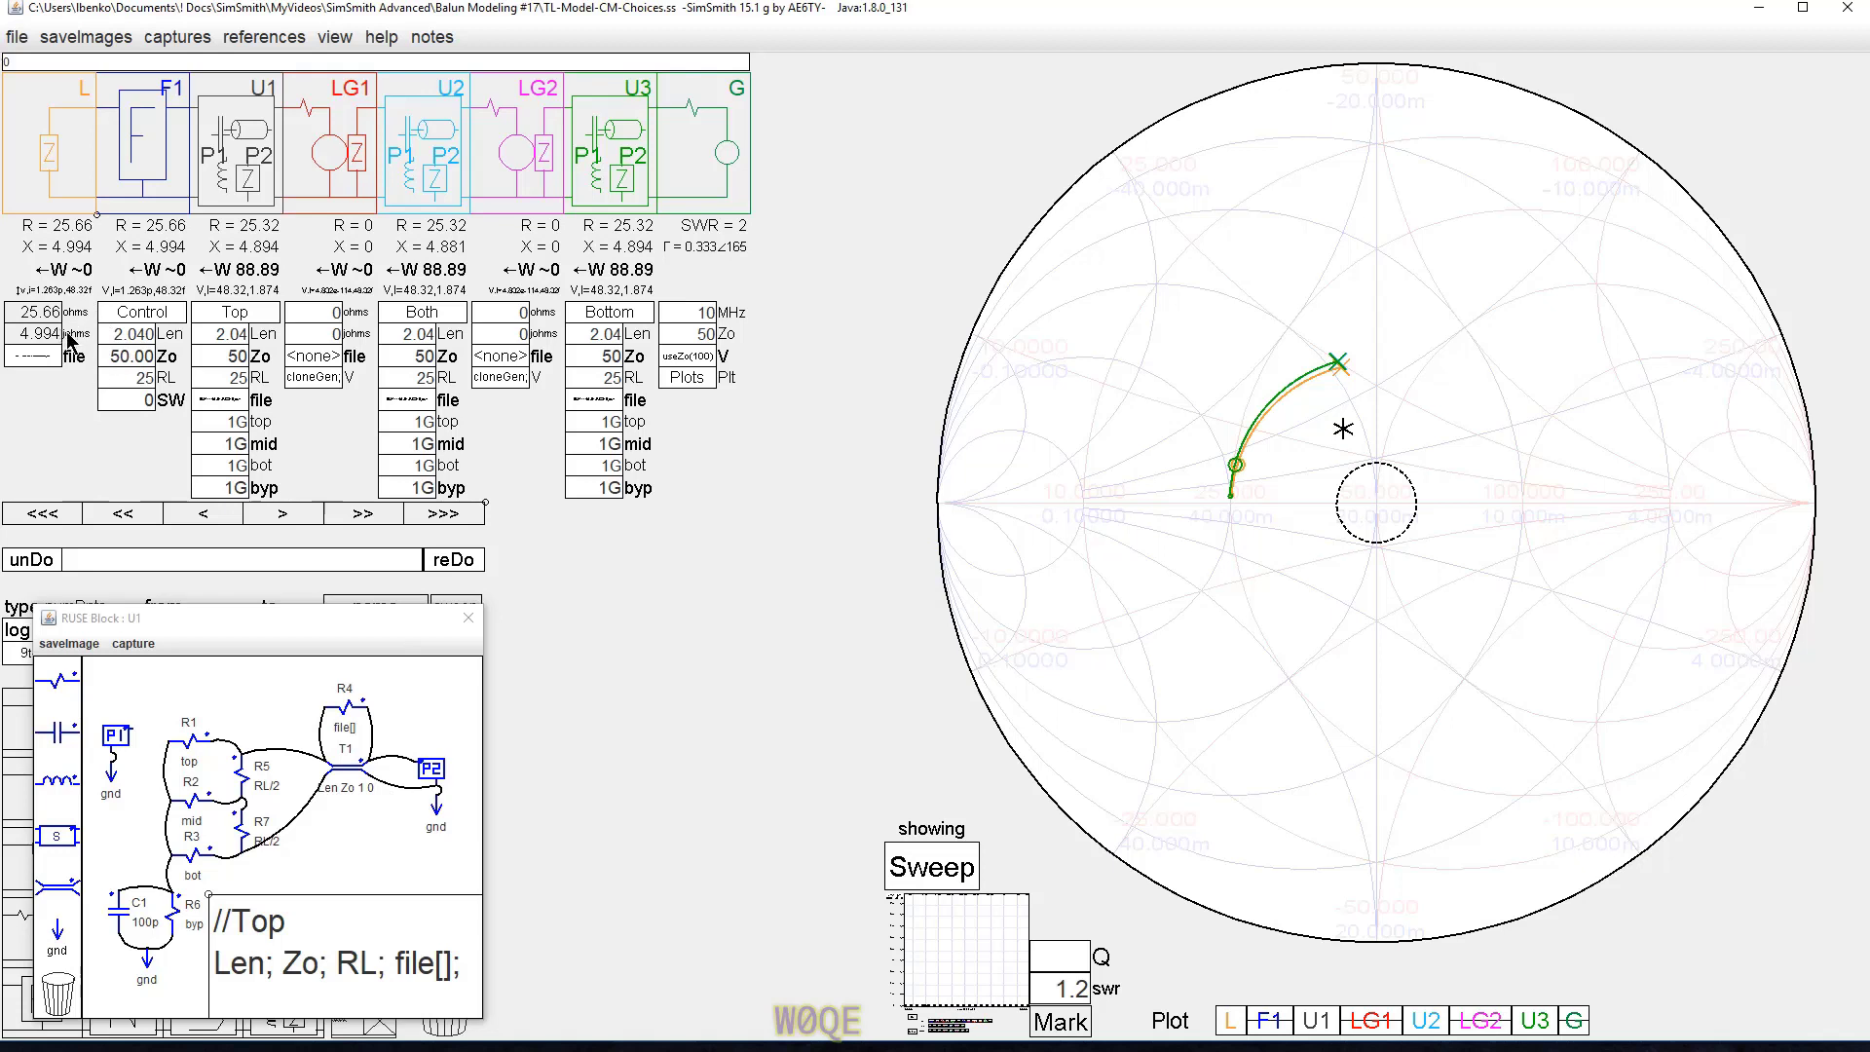
# Set Control RL to 50 and load 9t-FT114A-61-RG316-50ohmloadHalfway100pF.csv into L.
pyautogui.doubleClick(127, 378)
pyautogui.write('50')
pyautogui.press('Return')
pyautogui.click(36, 360)
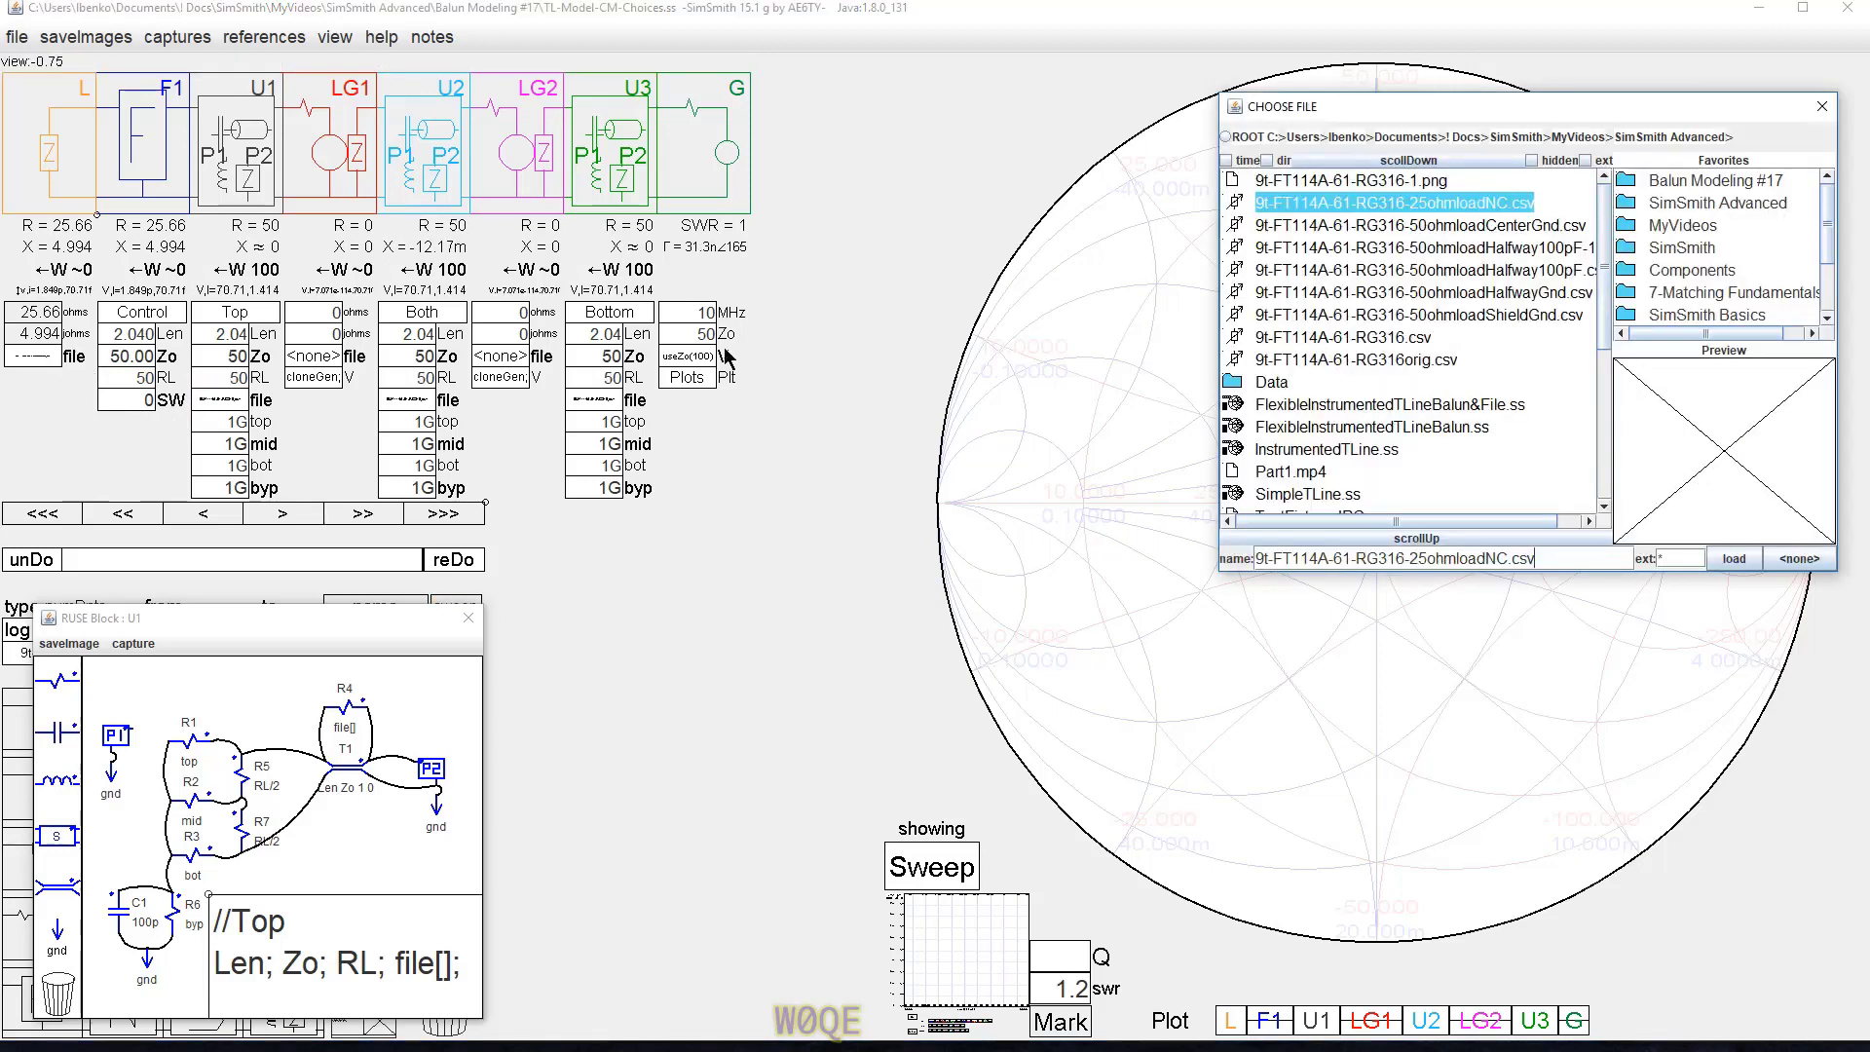
pyautogui.click(1522, 273)
pyautogui.click(1732, 560)
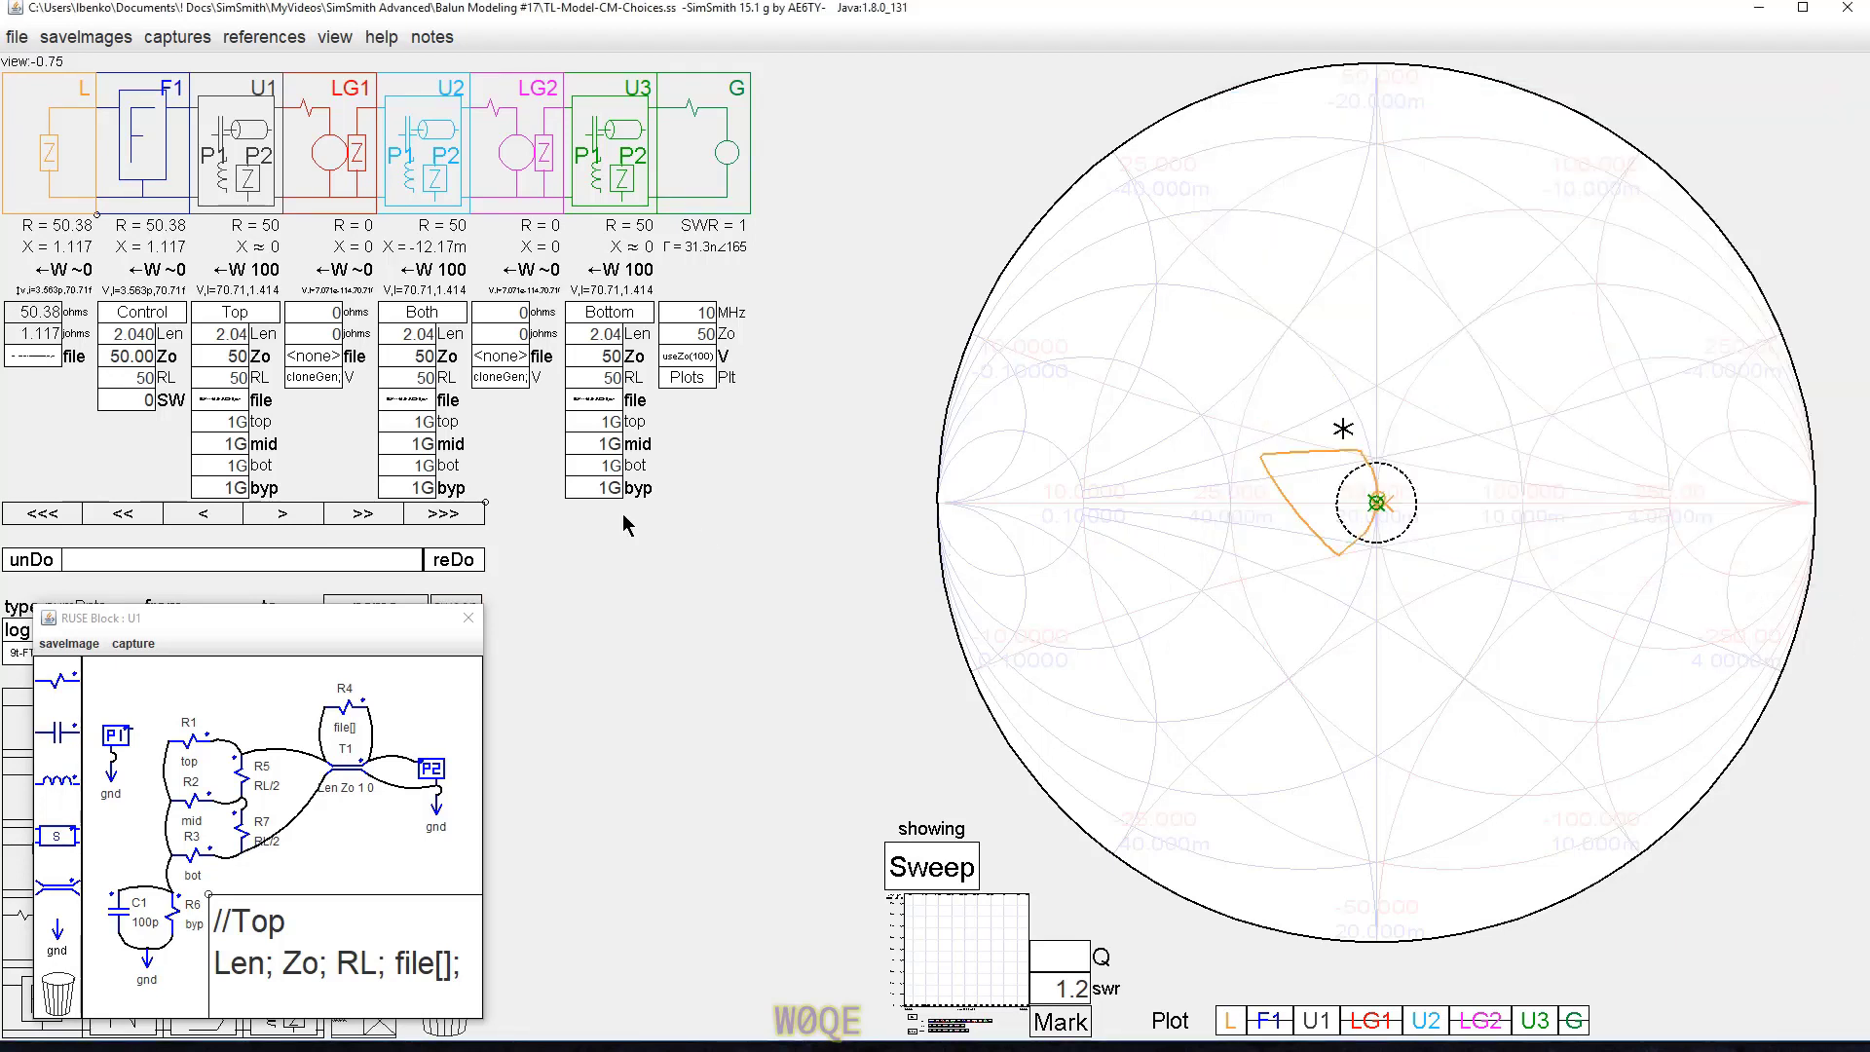
# Set Control SW to 4, giving U1 R=49.72, X=0.864 and SWR 1.018 at 10 MHz.
pyautogui.click(141, 399)
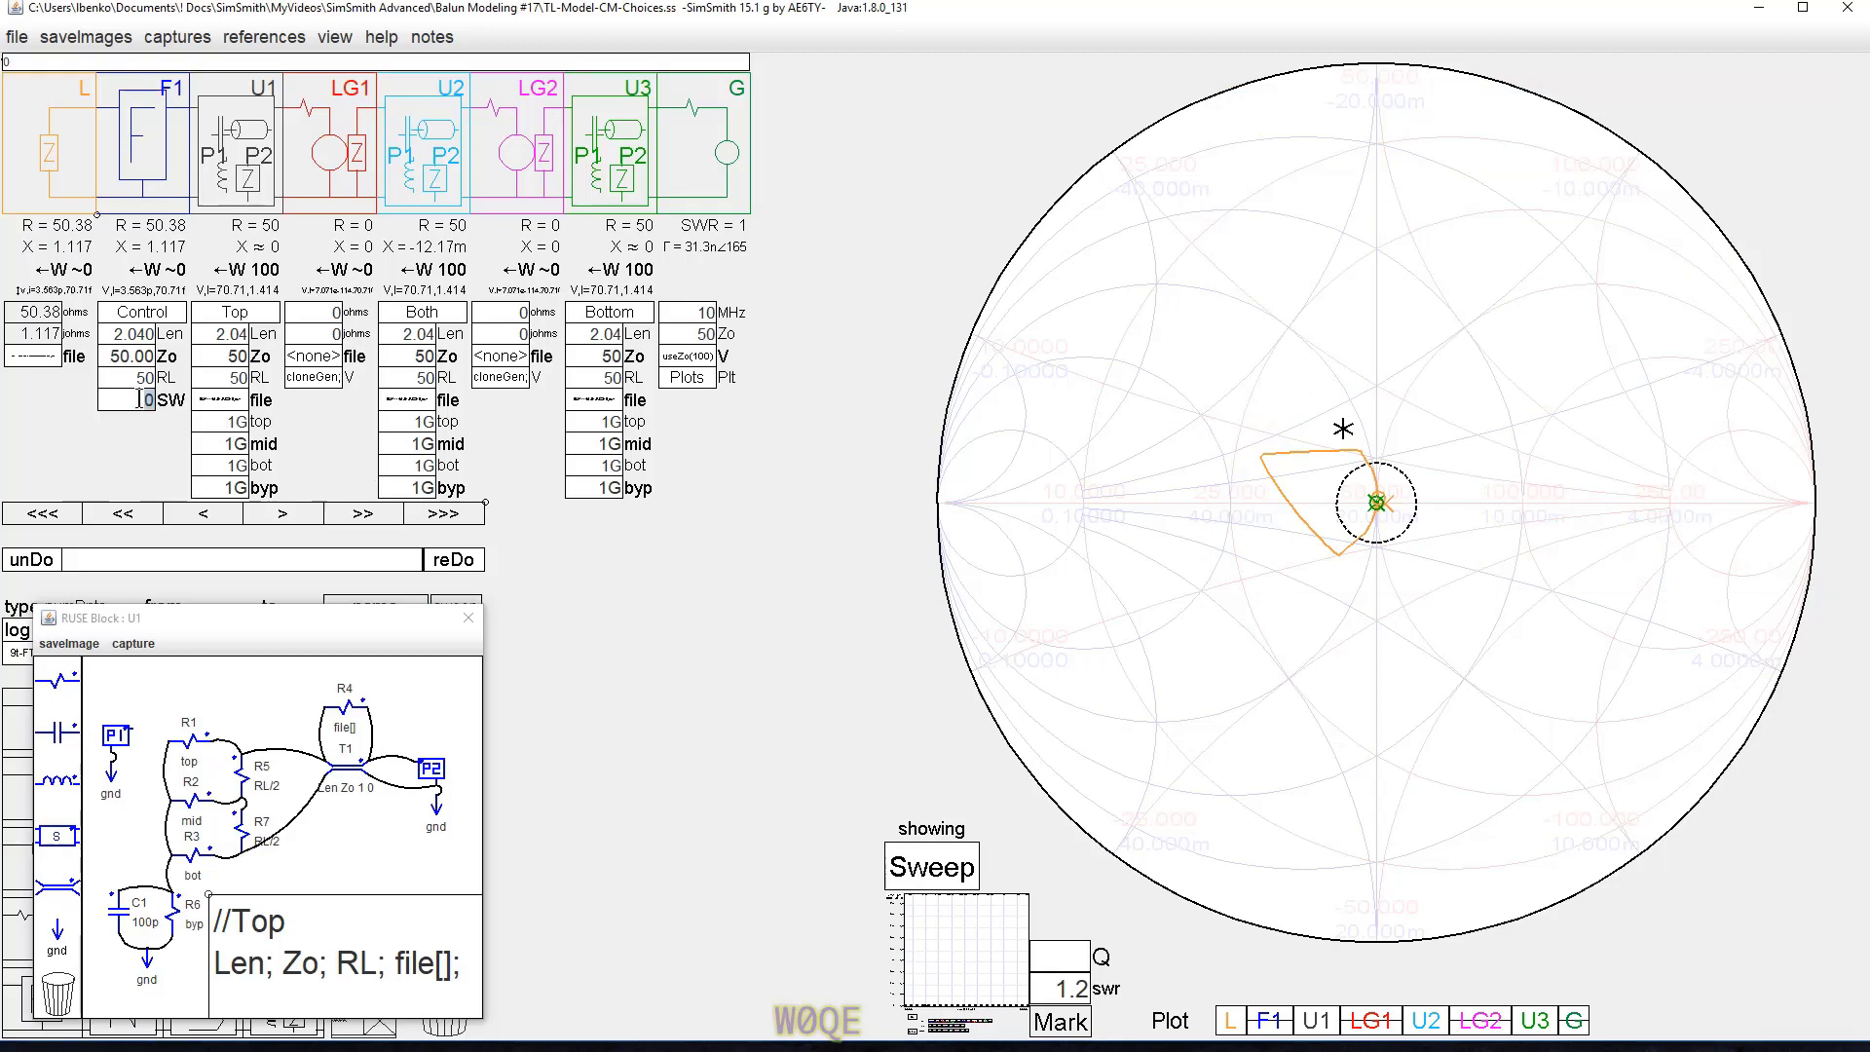
pyautogui.write('2')
pyautogui.press('Return')
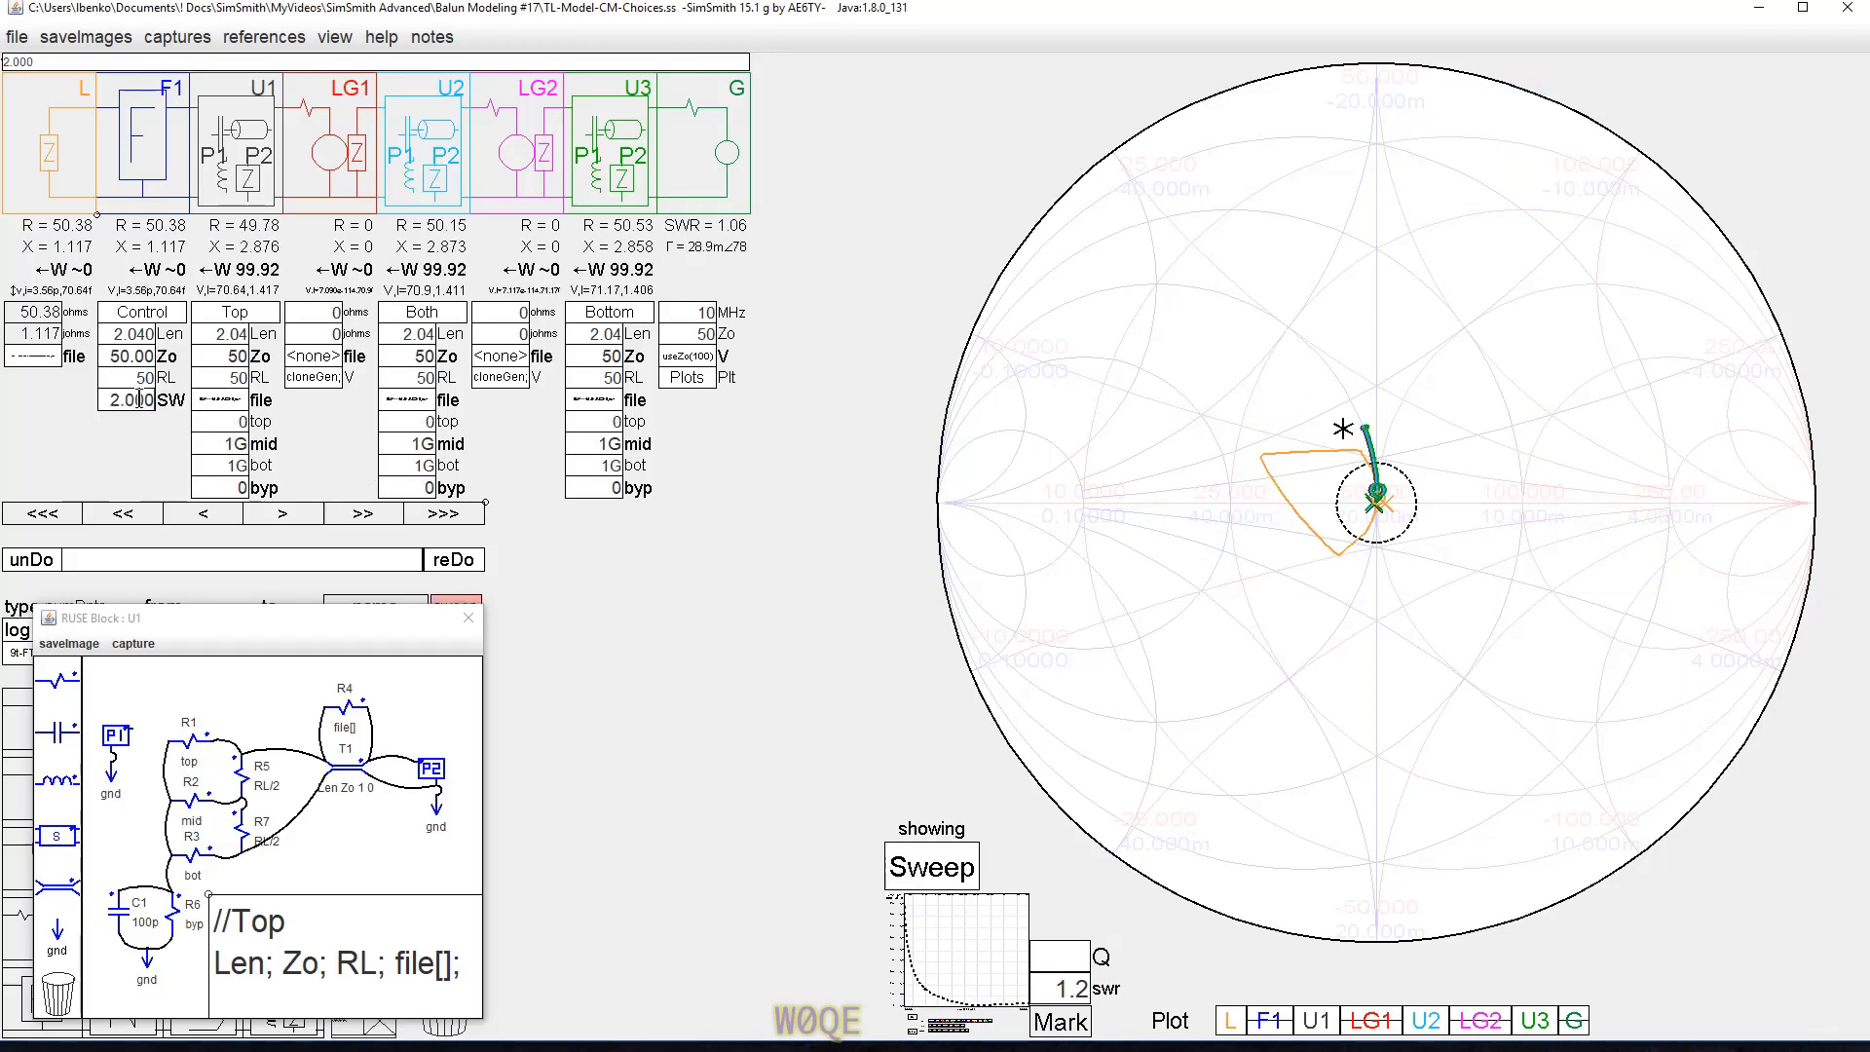
pyautogui.scroll(2, 139, 399)
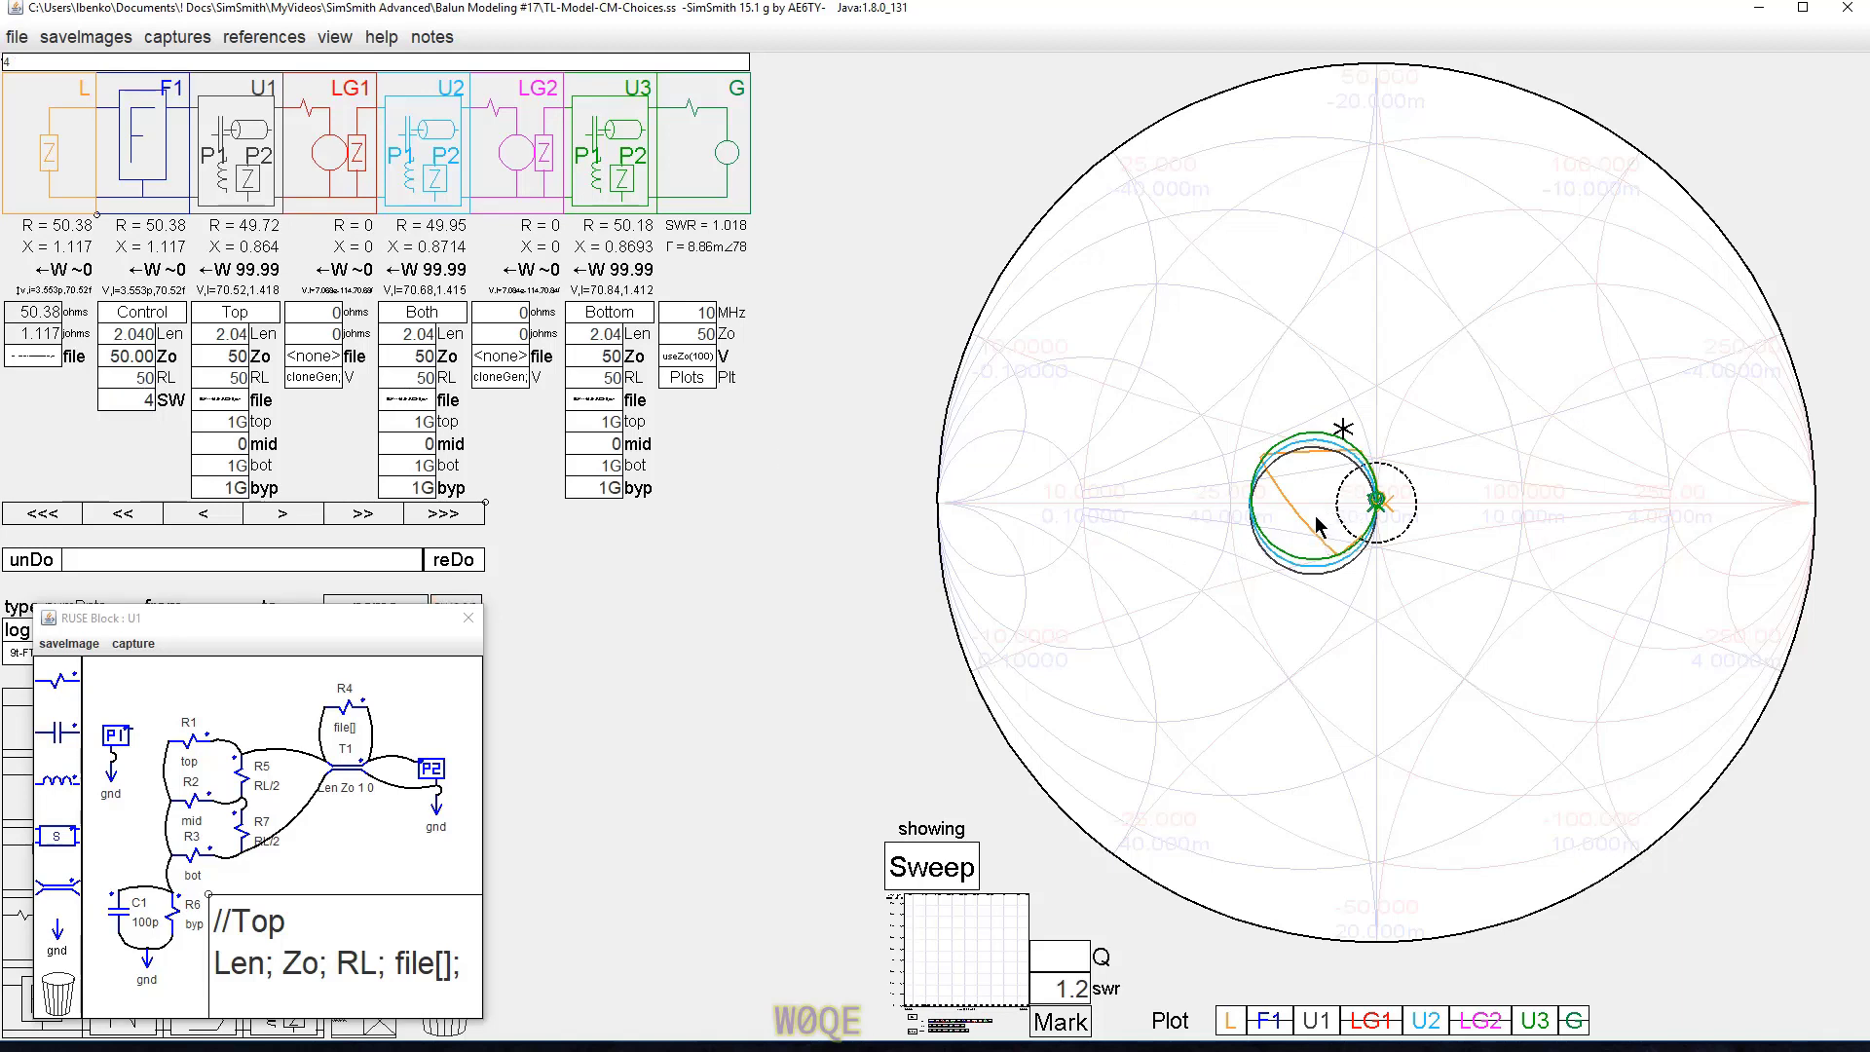
pyautogui.scroll(5, 1317, 519)
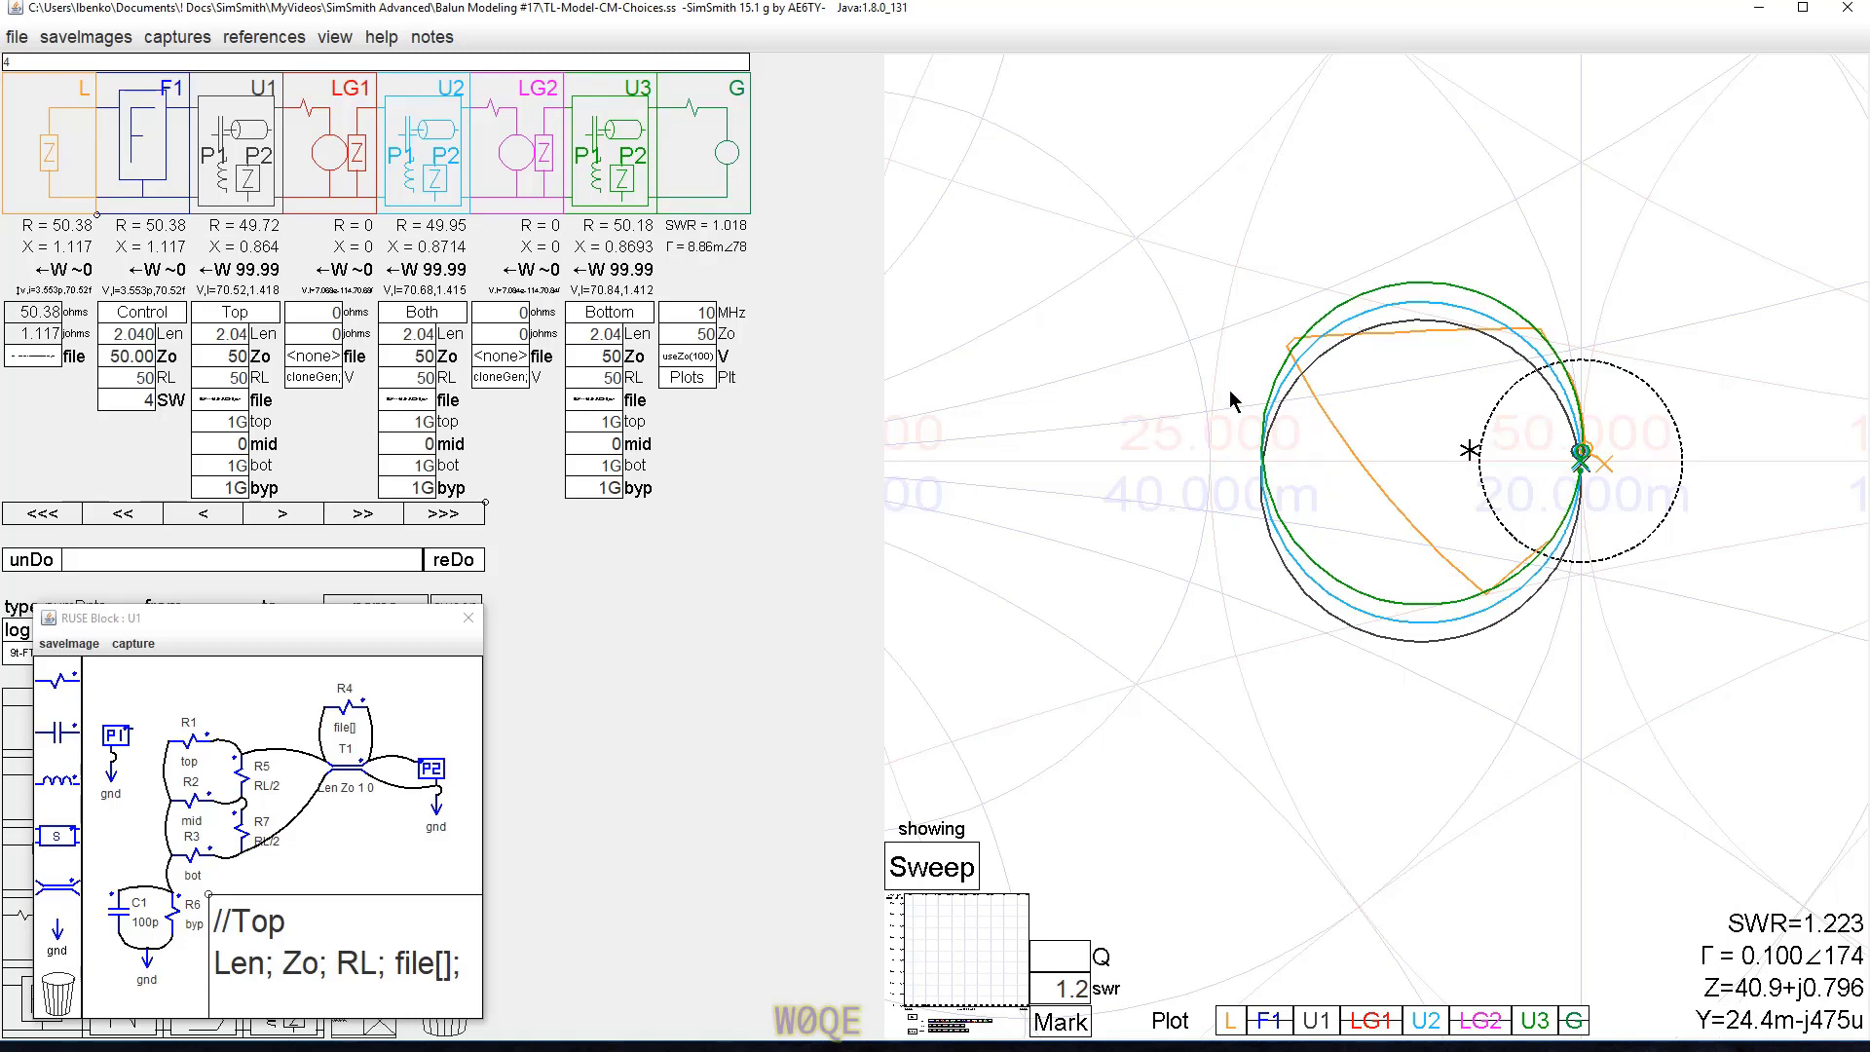
# Close U1's internal circuit window and load 9t-FT114A-61-RG316-50ohmloadHalfway100pF-1.csv into L.
pyautogui.click(471, 621)
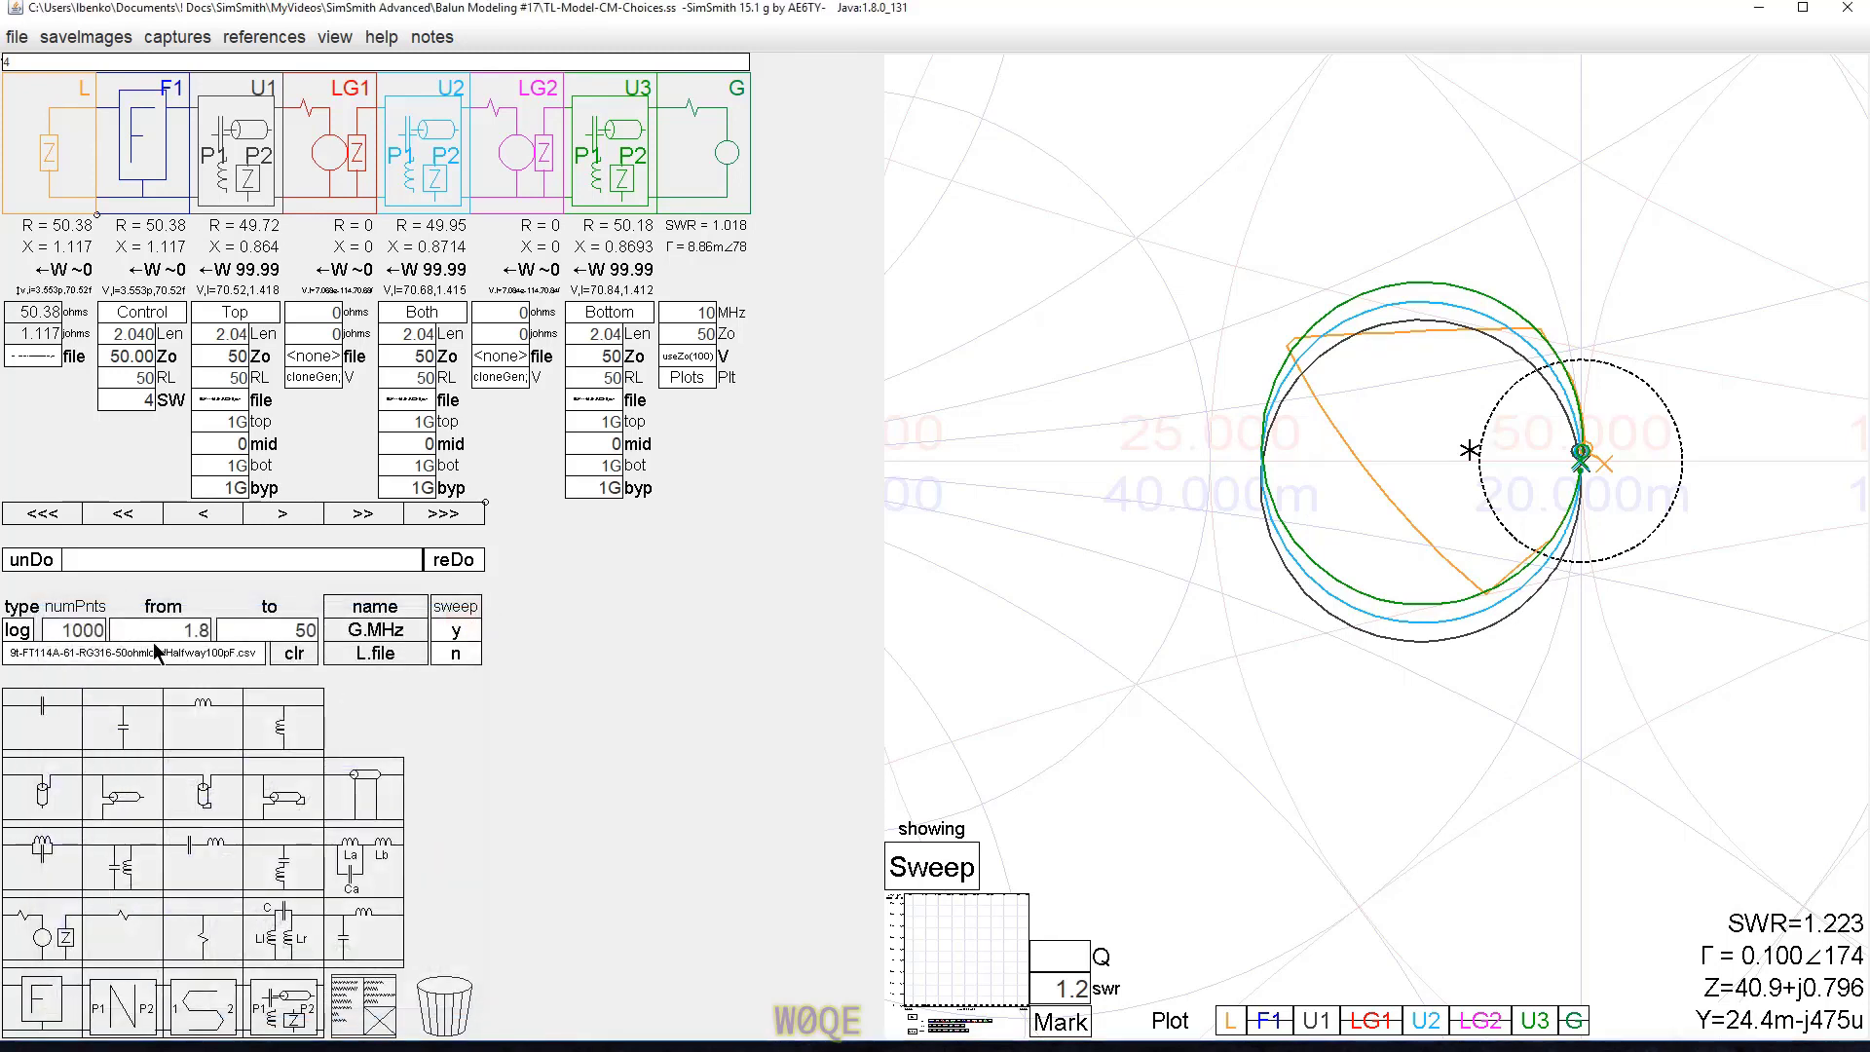
pyautogui.click(37, 358)
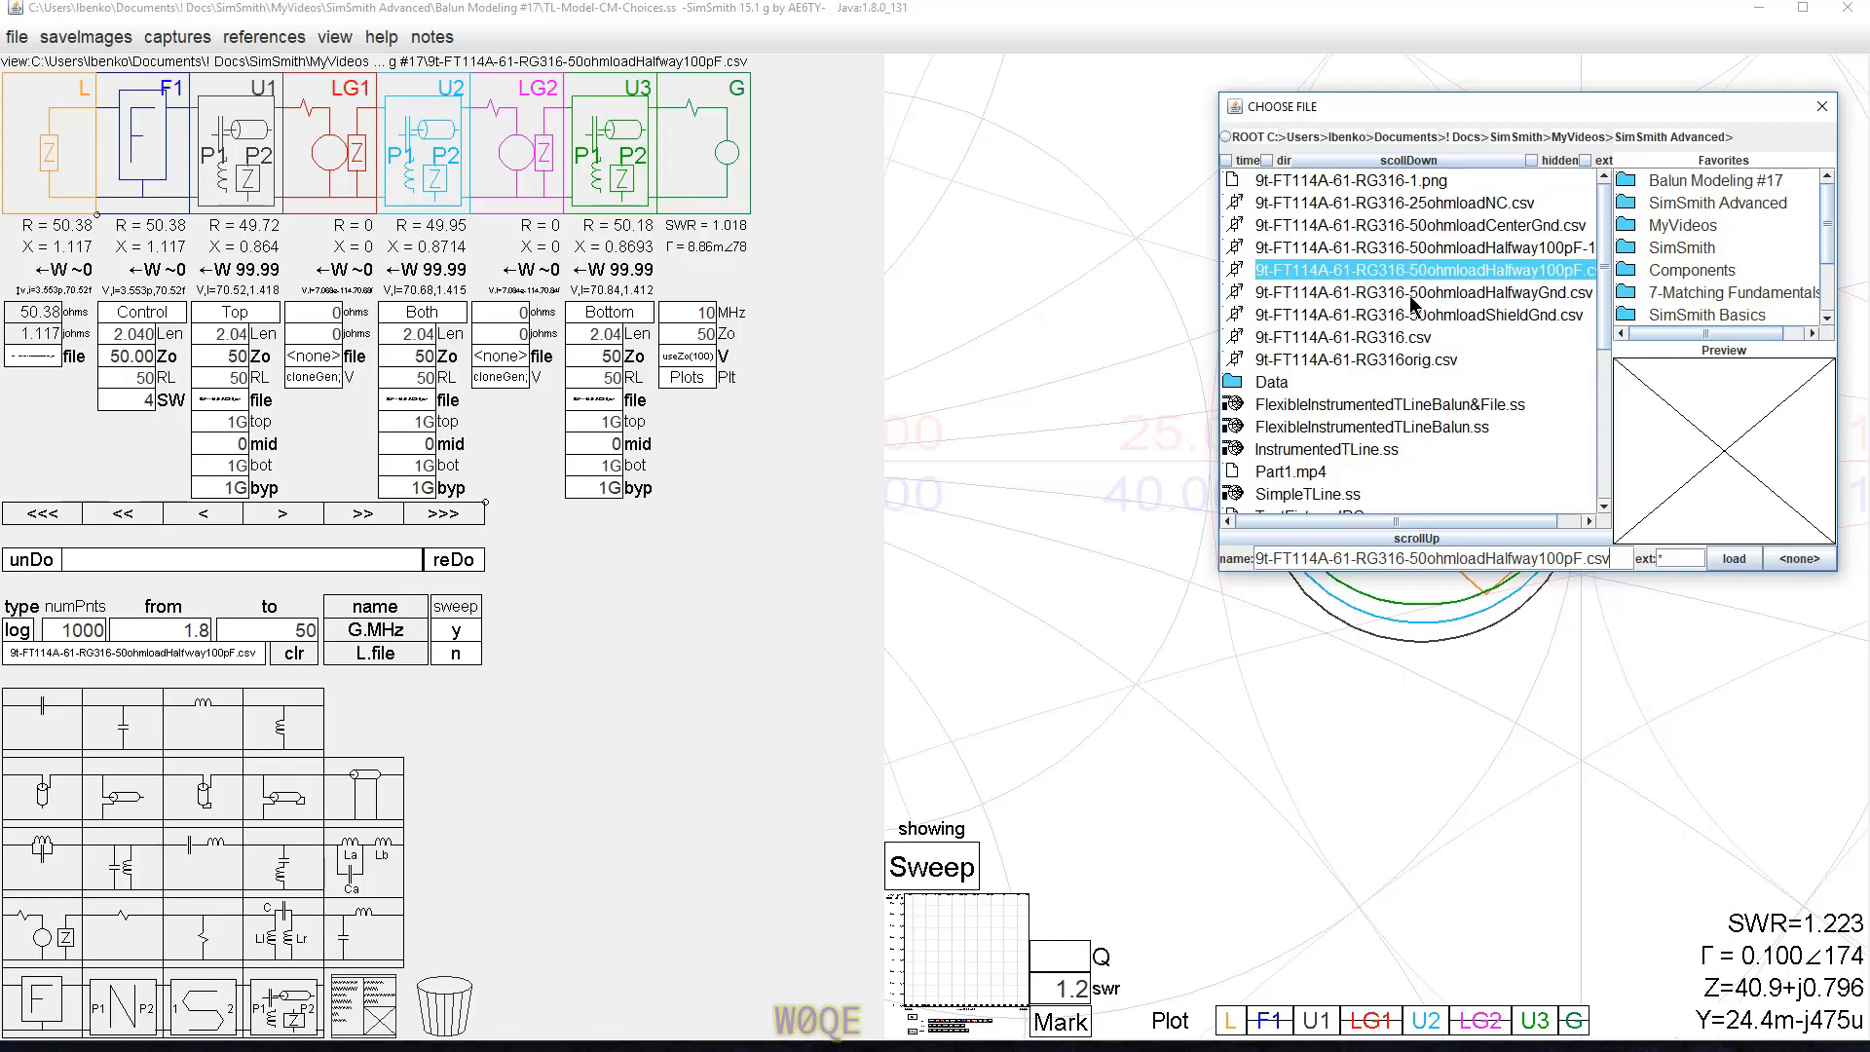
pyautogui.click(1532, 247)
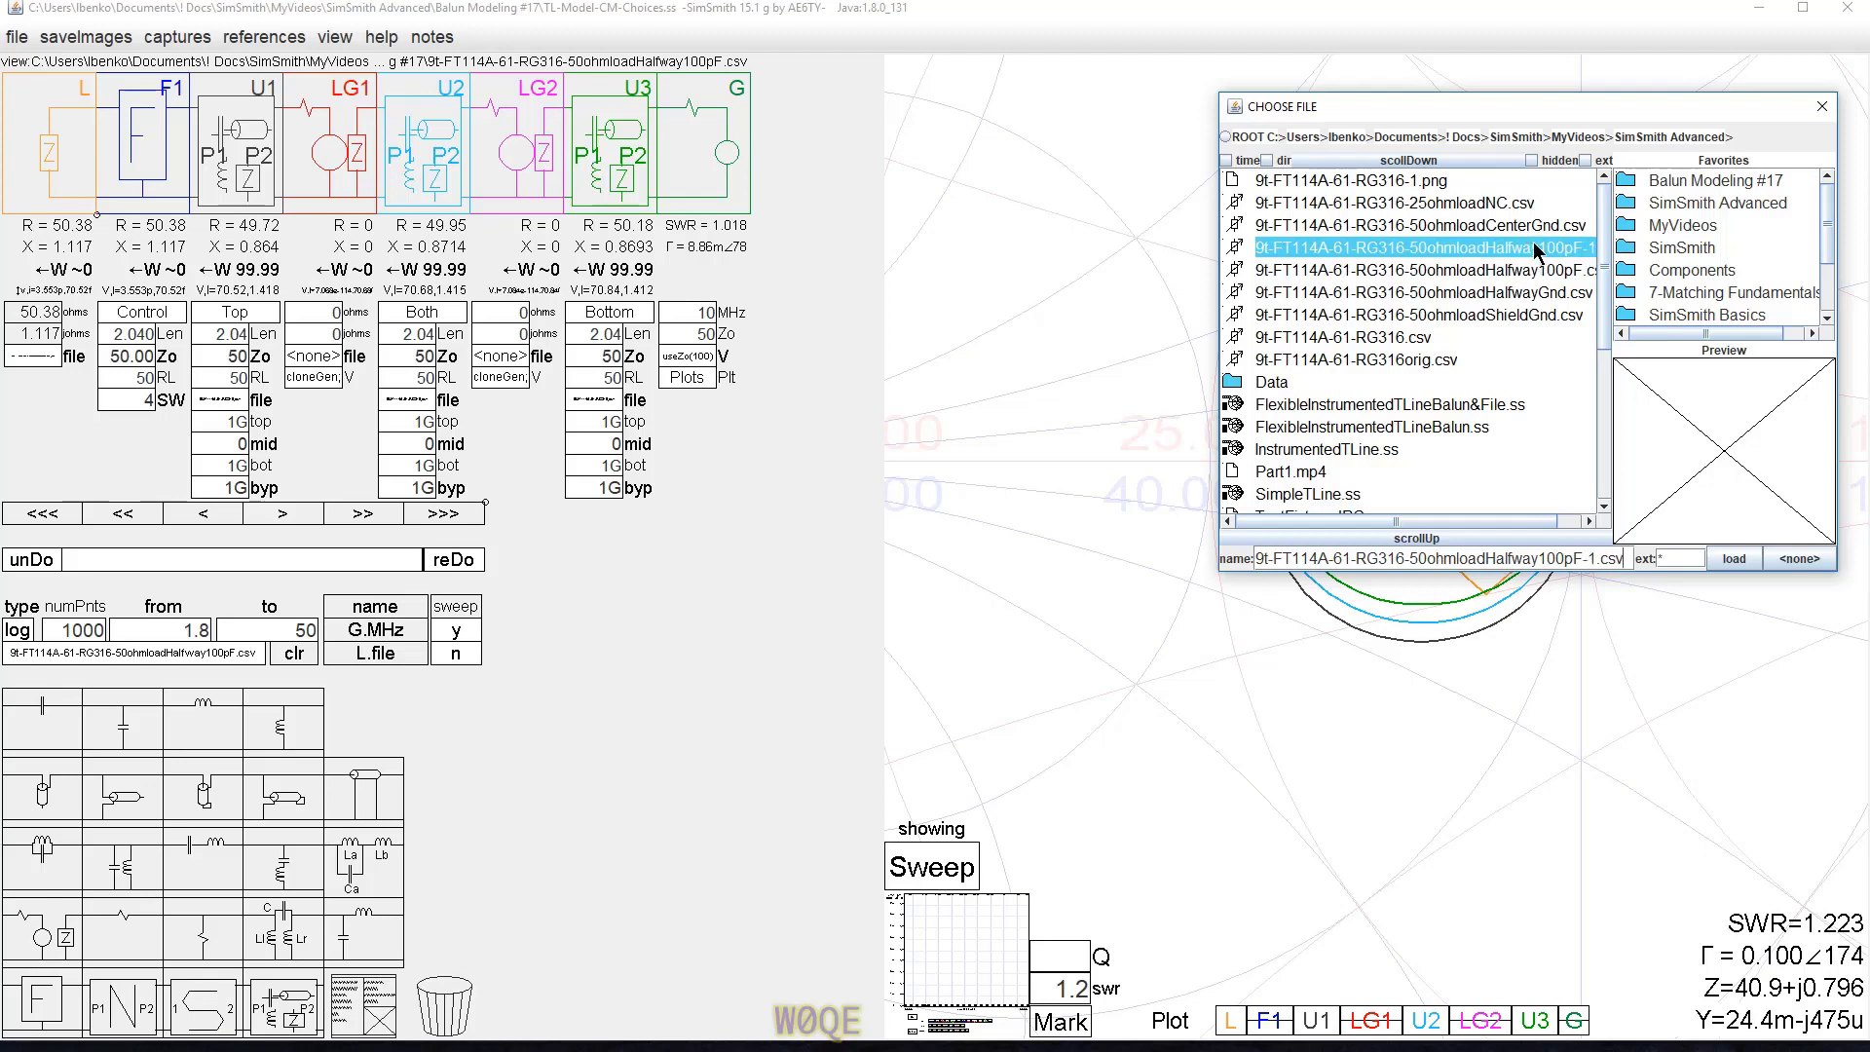
pyautogui.click(1734, 559)
# Set the frequency sweep to run from 3 to 6 MHz.
pyautogui.click(165, 630)
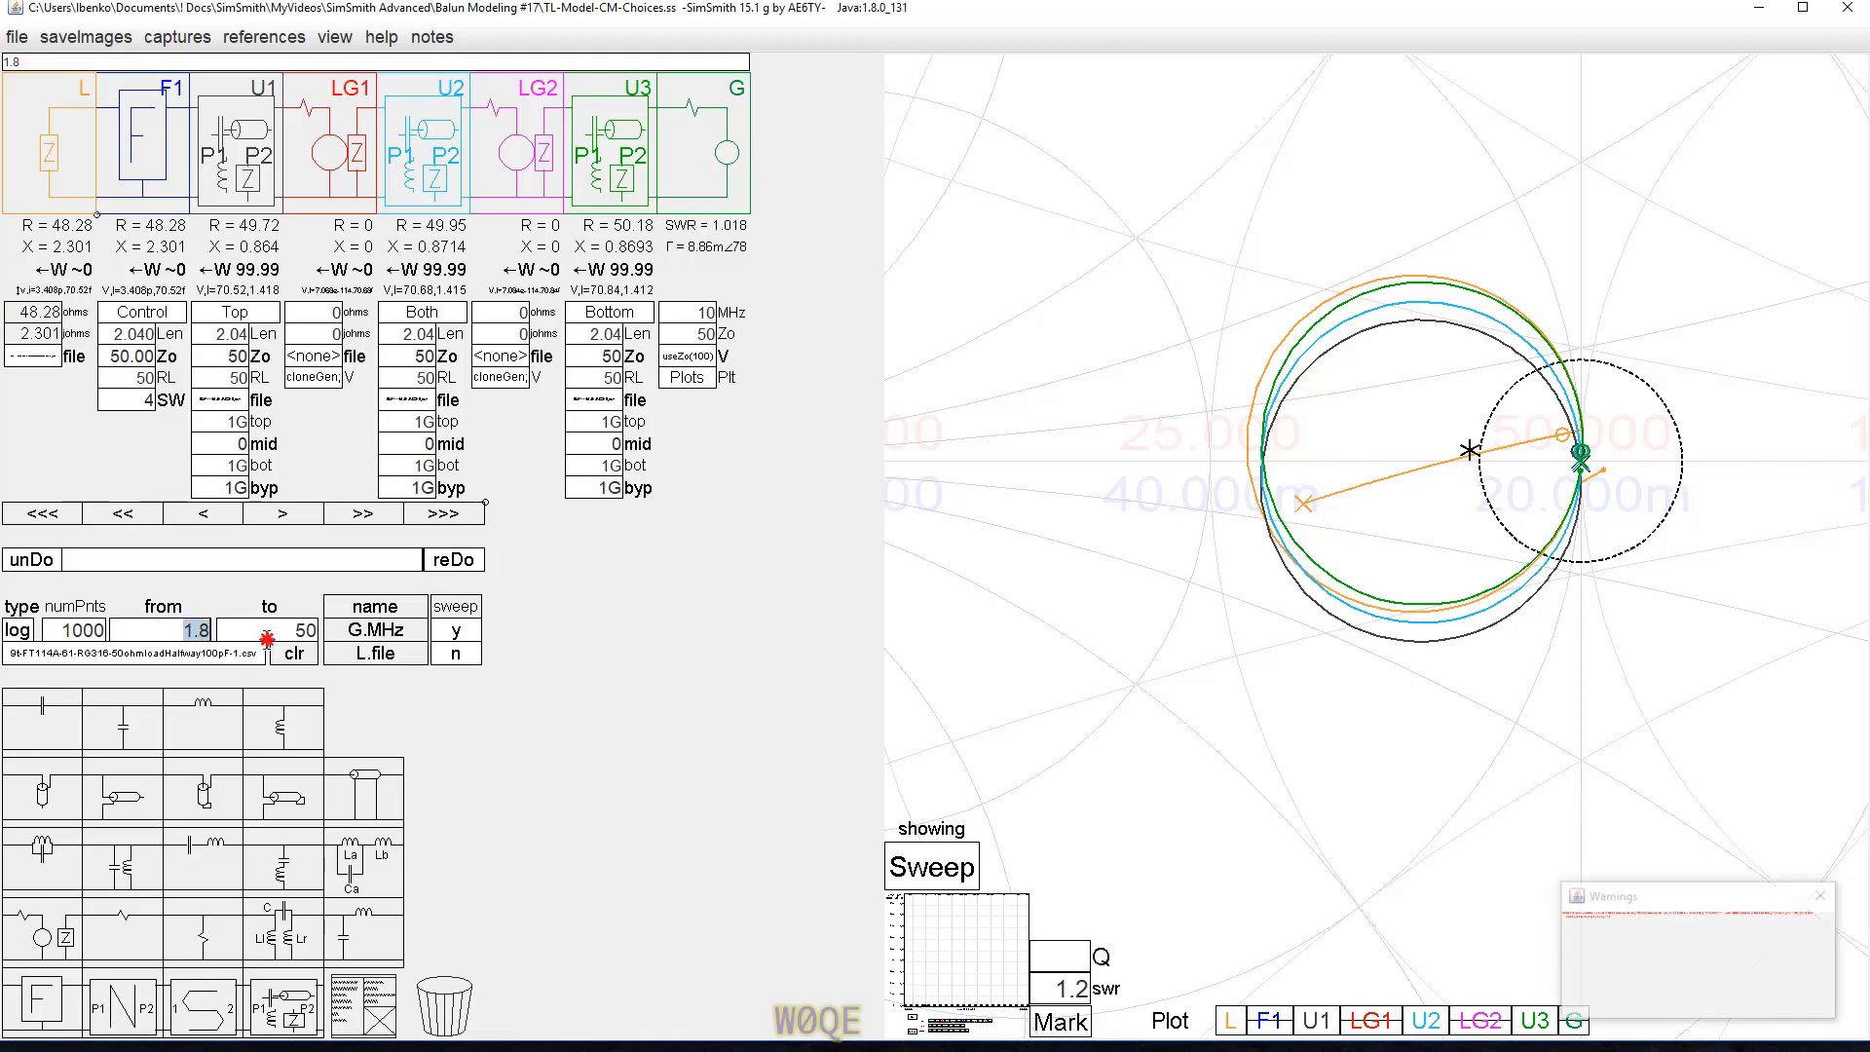
pyautogui.write('3')
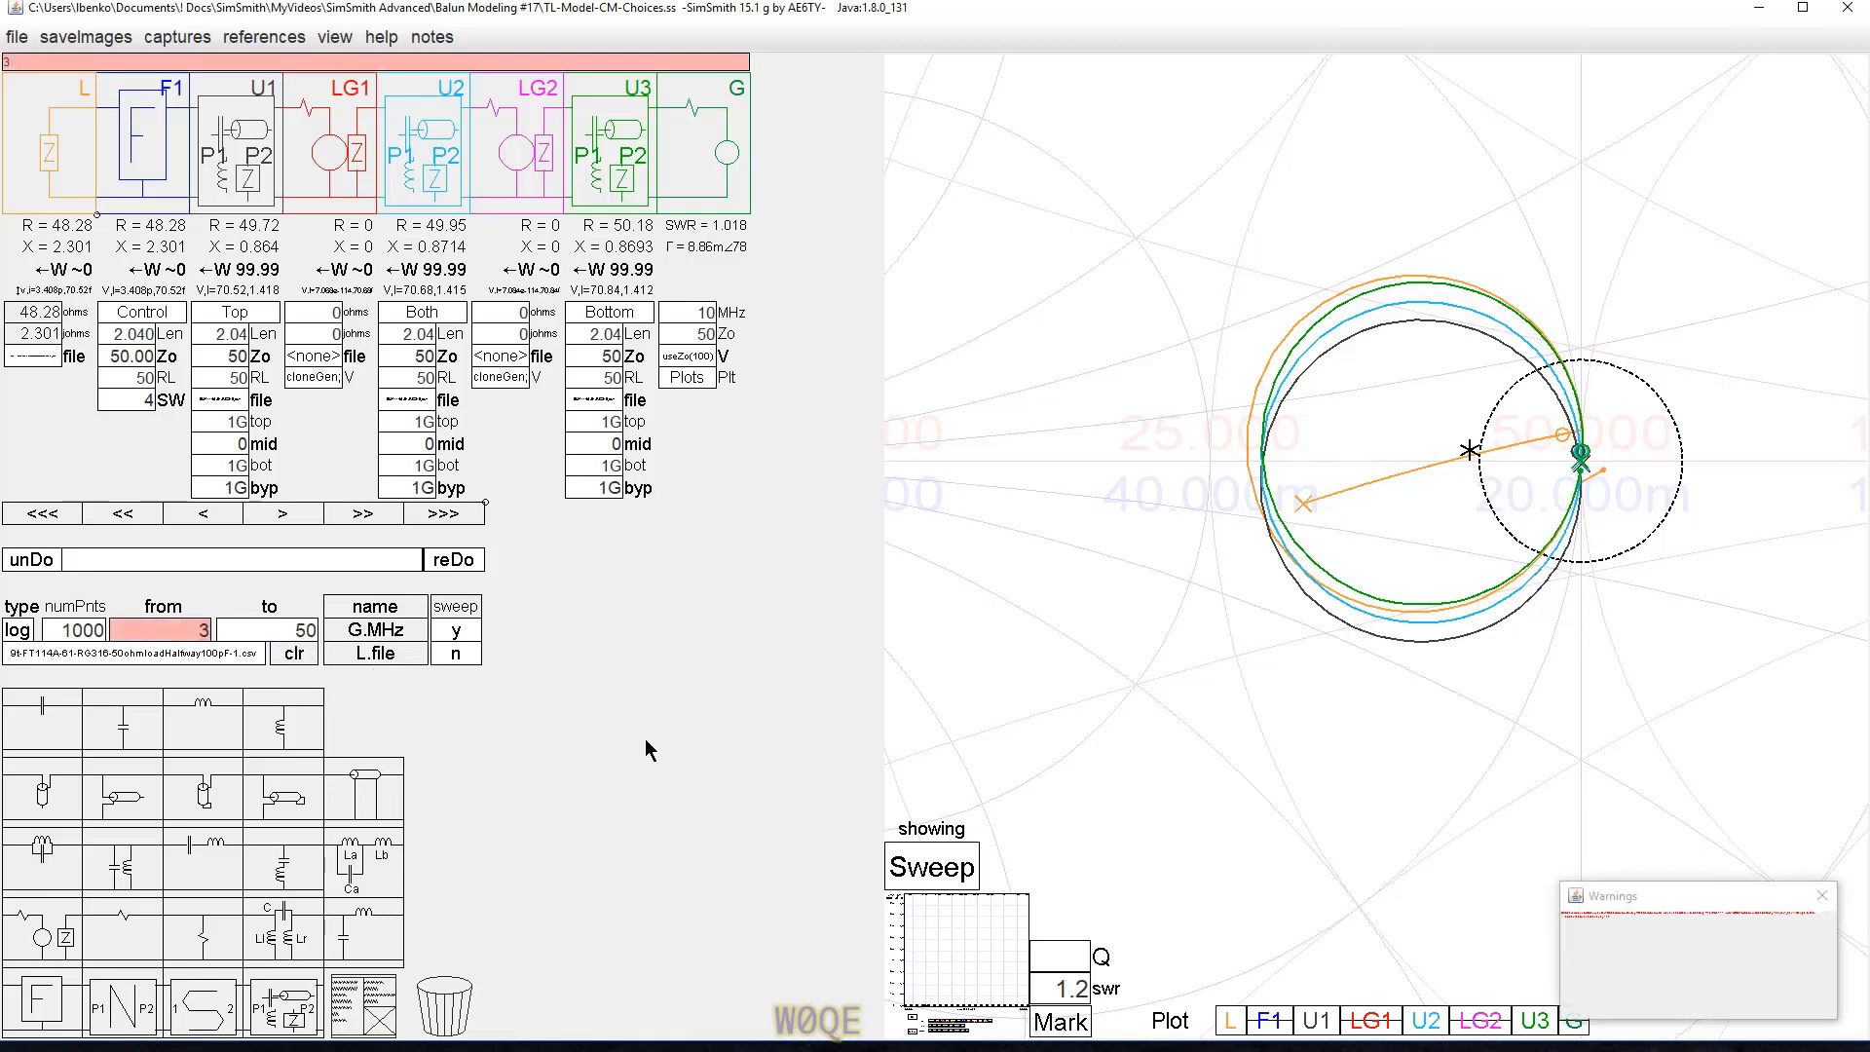
pyautogui.click(293, 630)
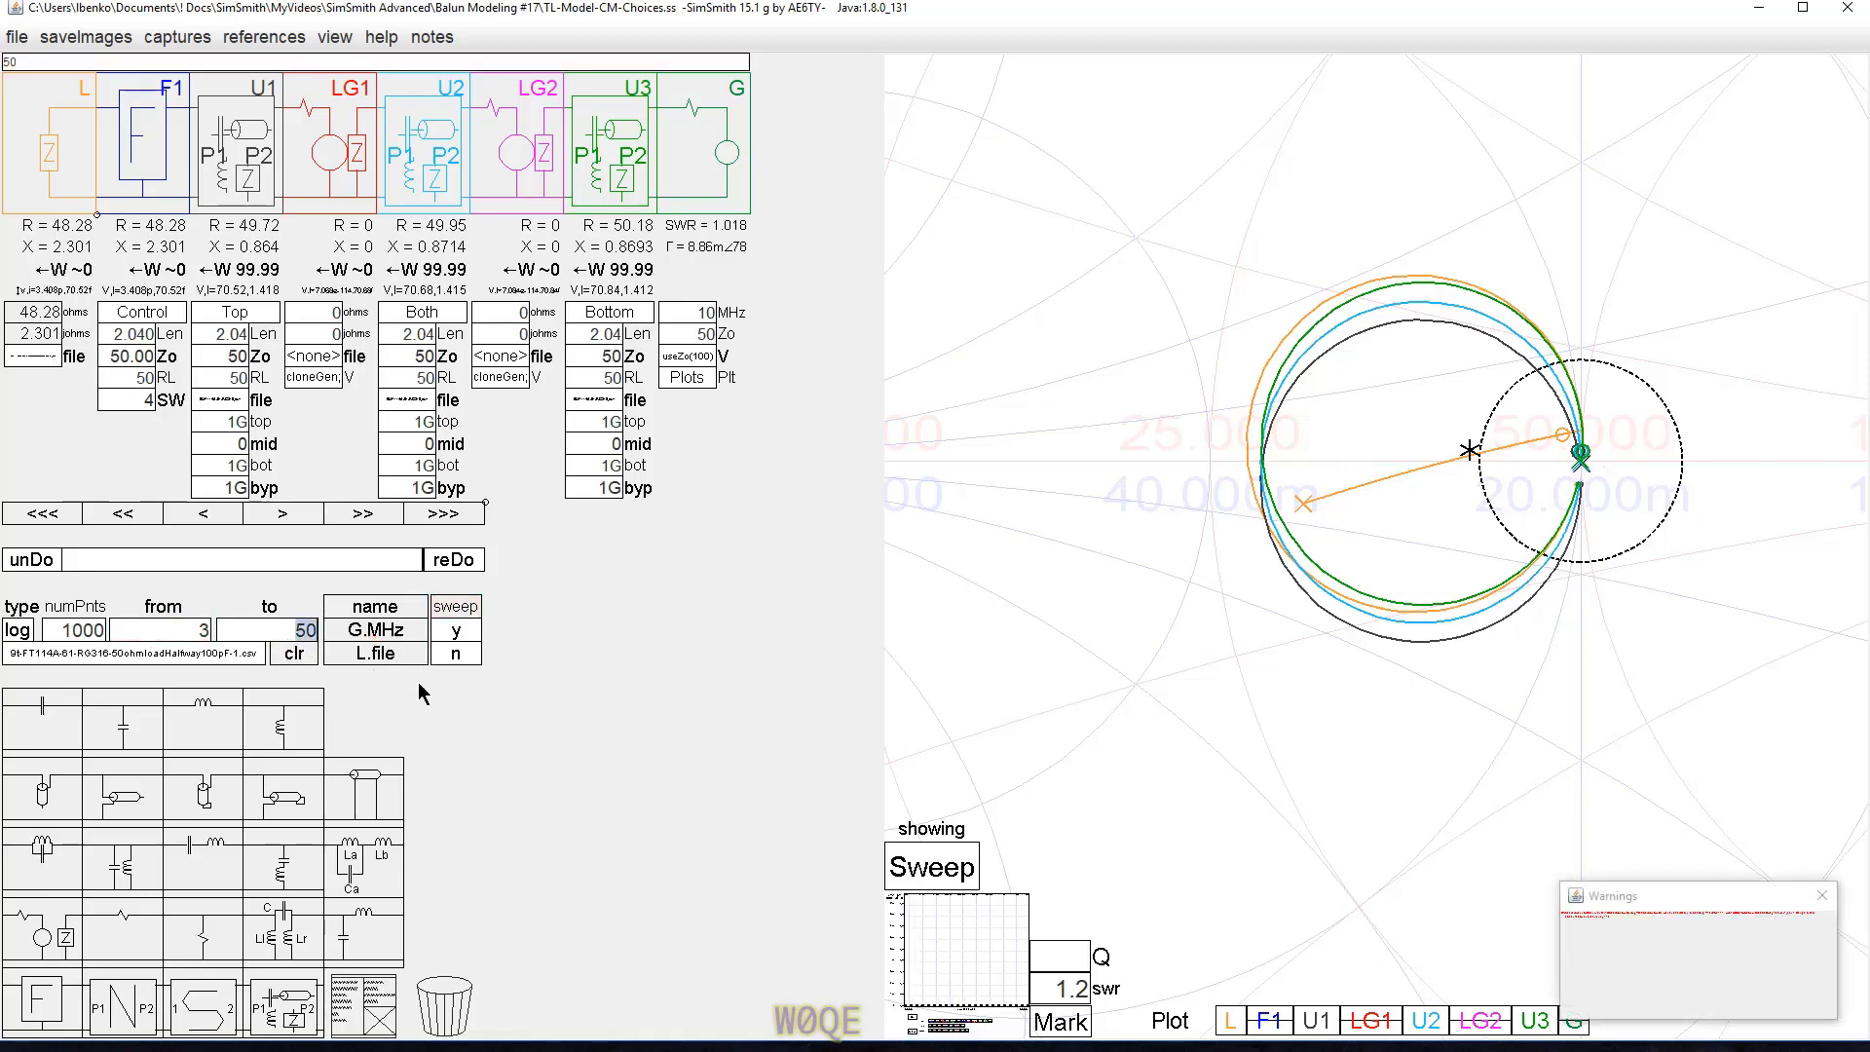
pyautogui.hotkey('ctrl', 'a')
pyautogui.write('6')
pyautogui.press('Return')
# Set the analysis frequency to 5 MHz, giving SWR 1.161, and dismiss the Warnings window.
pyautogui.click(704, 314)
pyautogui.hotkey('ctrl', 'a')
pyautogui.write('5')
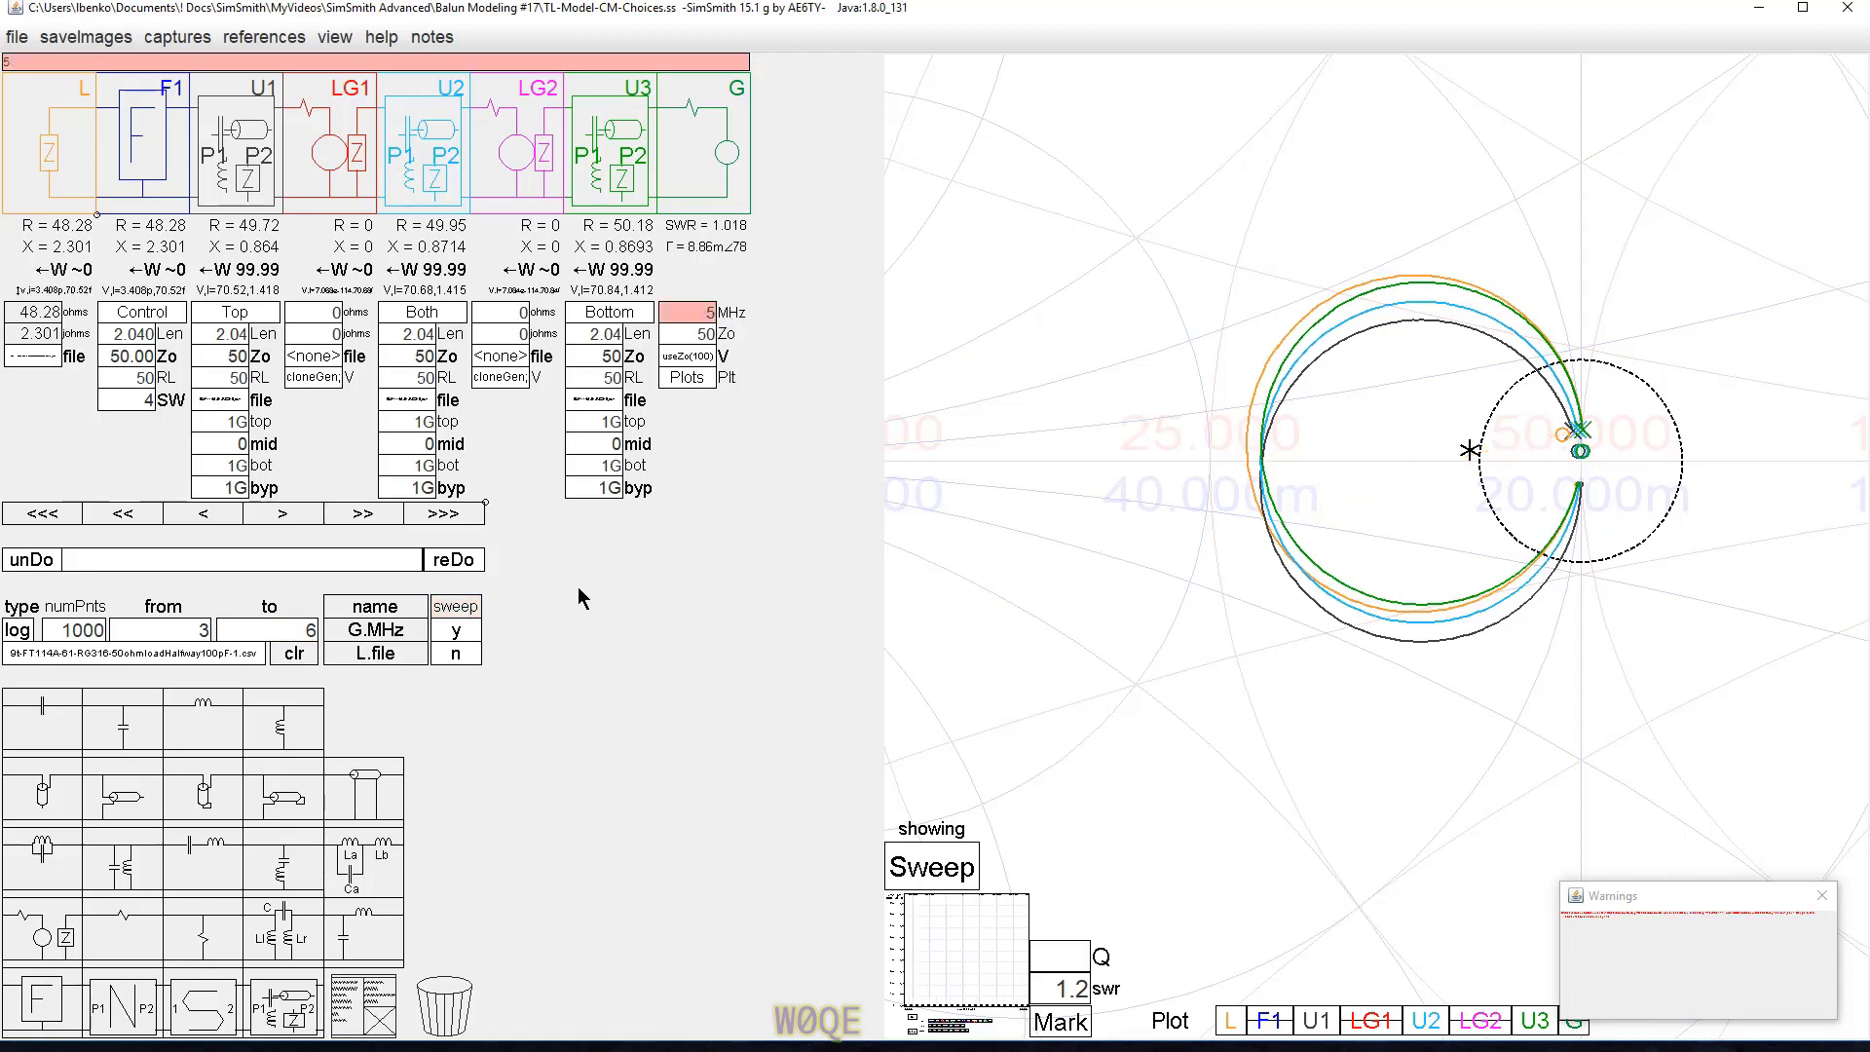
pyautogui.press('Return')
pyautogui.click(1822, 895)
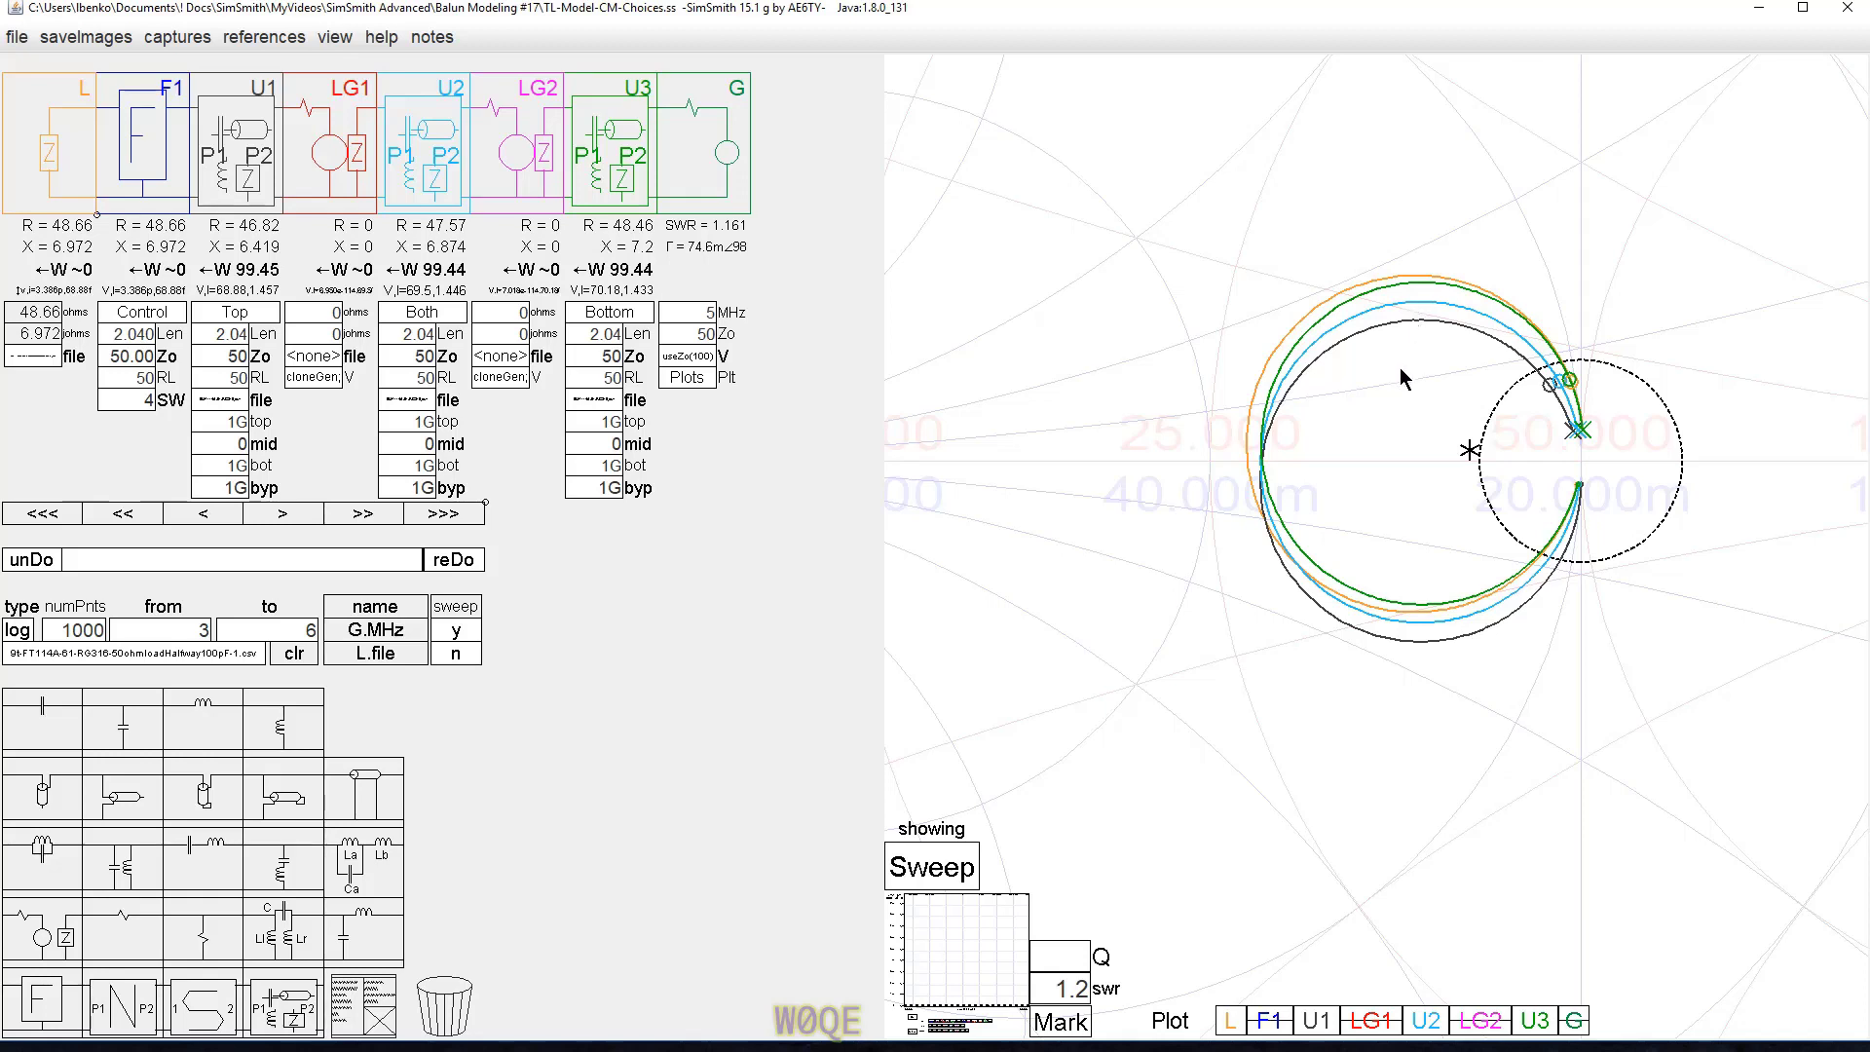
# Swap the 3.00–6.00 MHz rectangular sweep graph into the main panel in place of the Smith chart.
pyautogui.scroll(-5, 1305, 535)
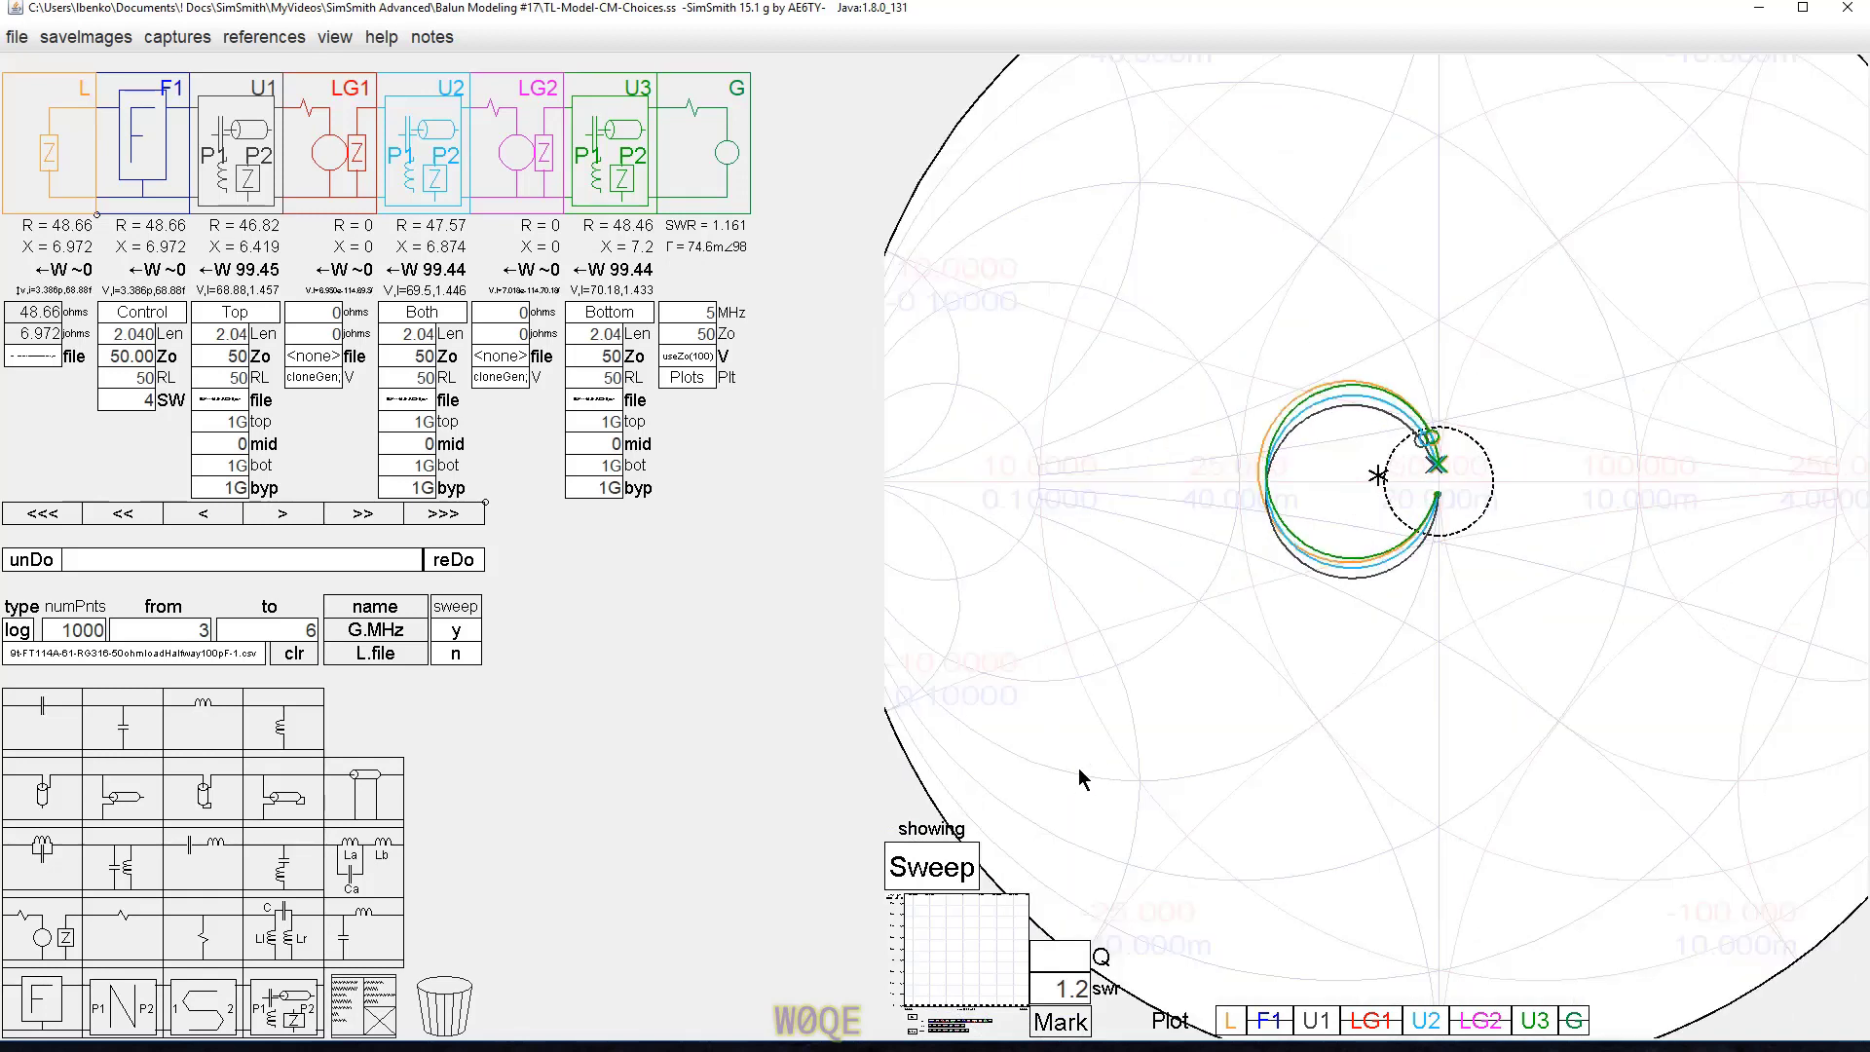
pyautogui.click(958, 971)
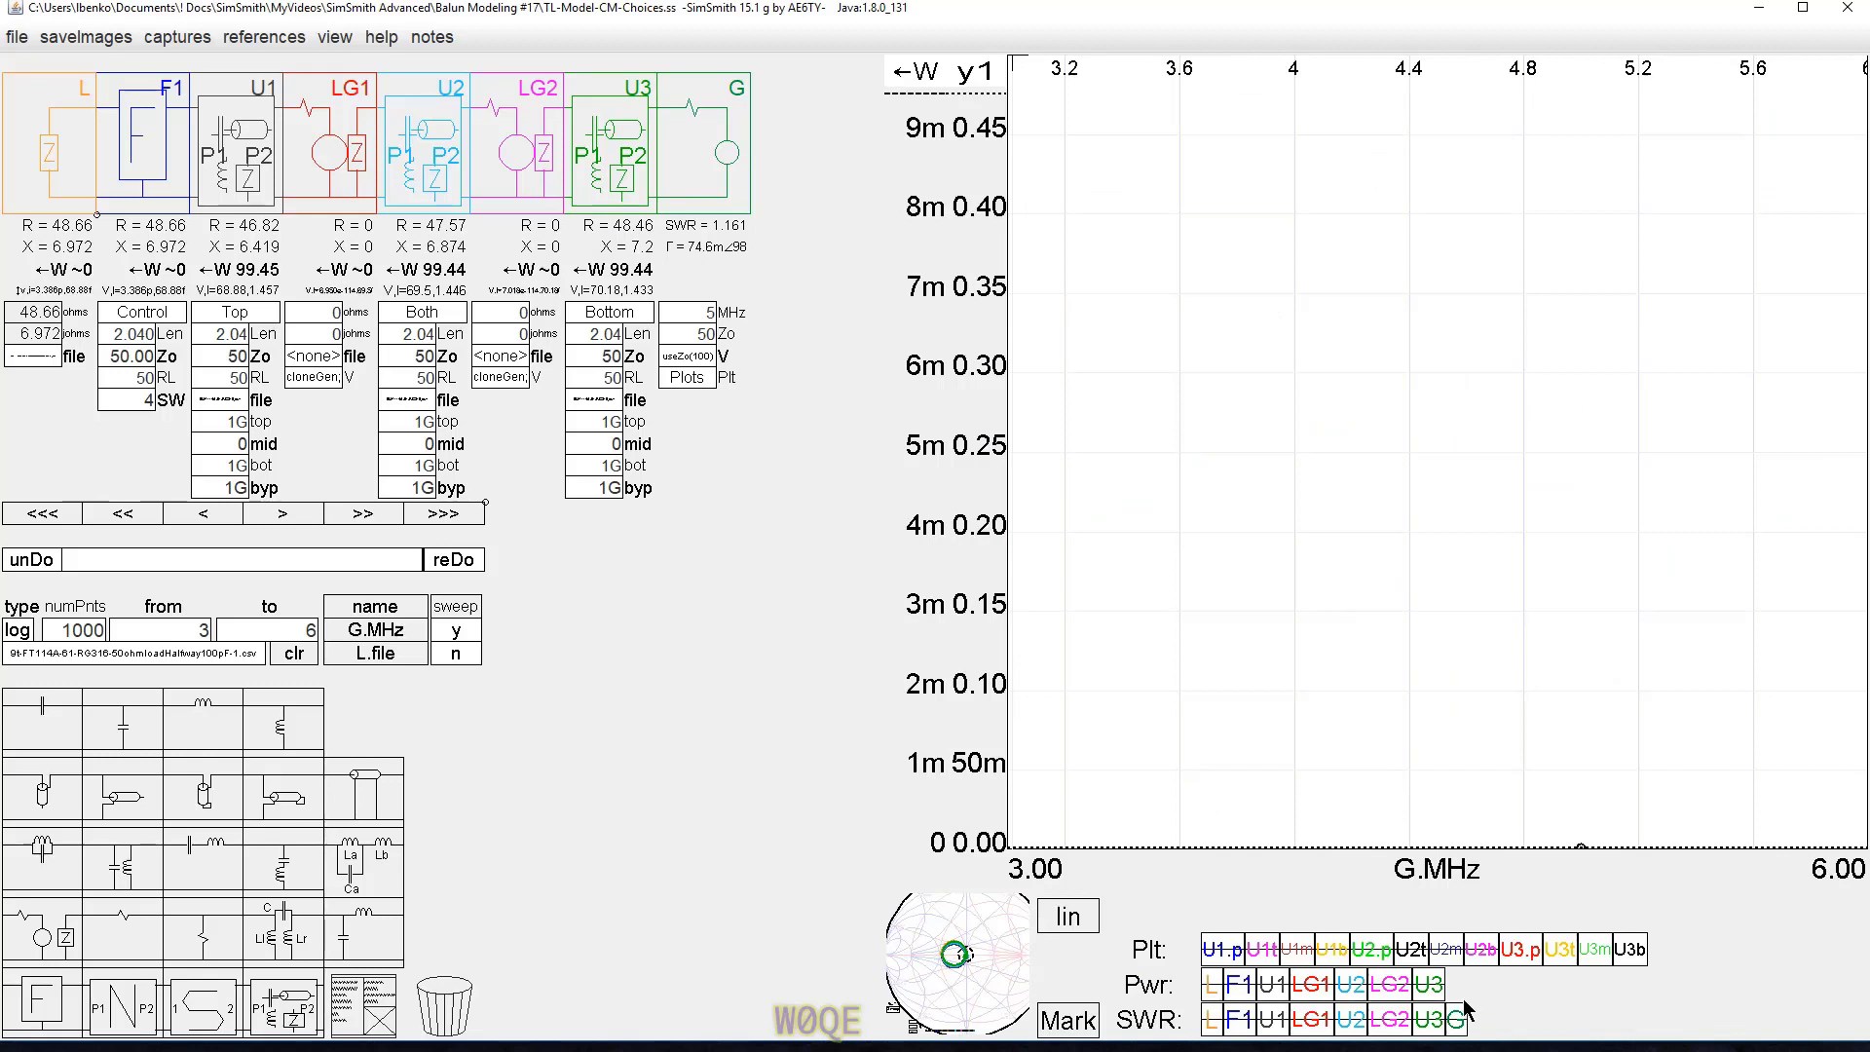
# Add SWR curves for L, U1, U2 and U3 to the 3–6 MHz plot and open U1's RUSE Block editor.
pyautogui.click(1210, 1017)
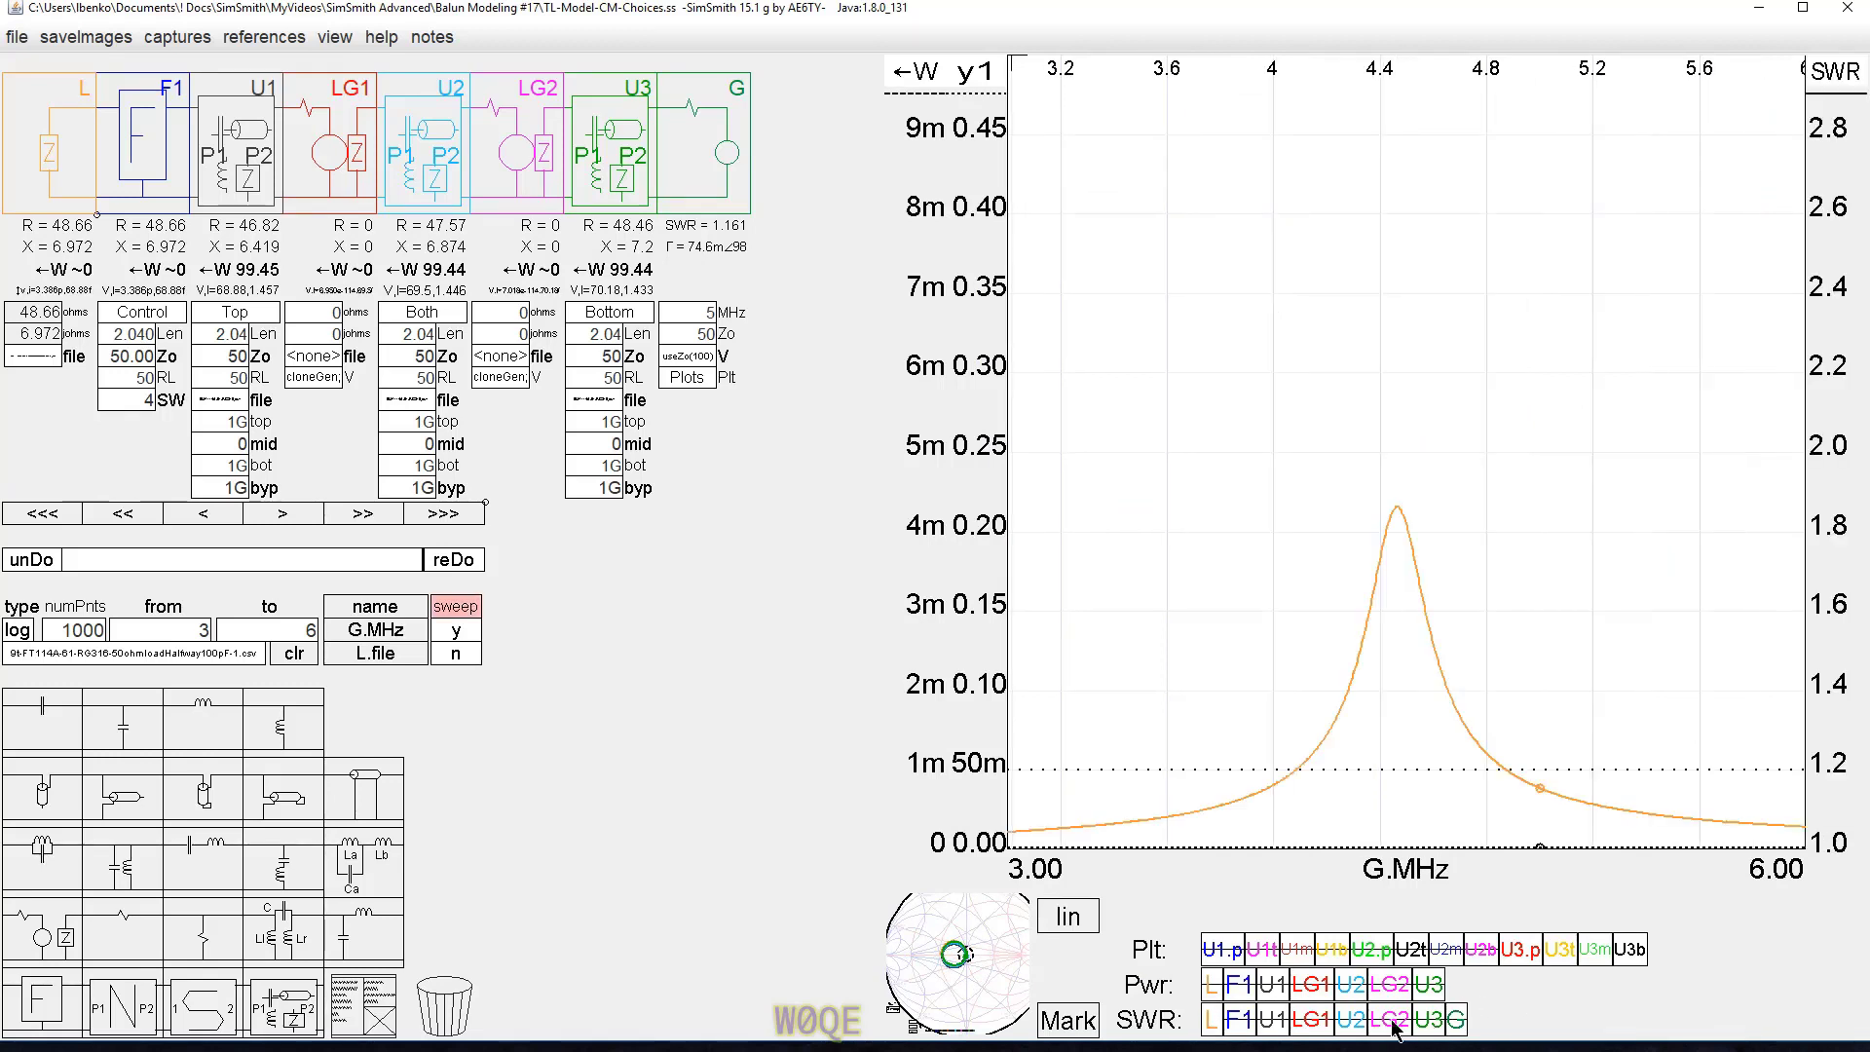
pyautogui.click(1272, 1019)
pyautogui.click(1352, 1019)
pyautogui.click(1428, 1019)
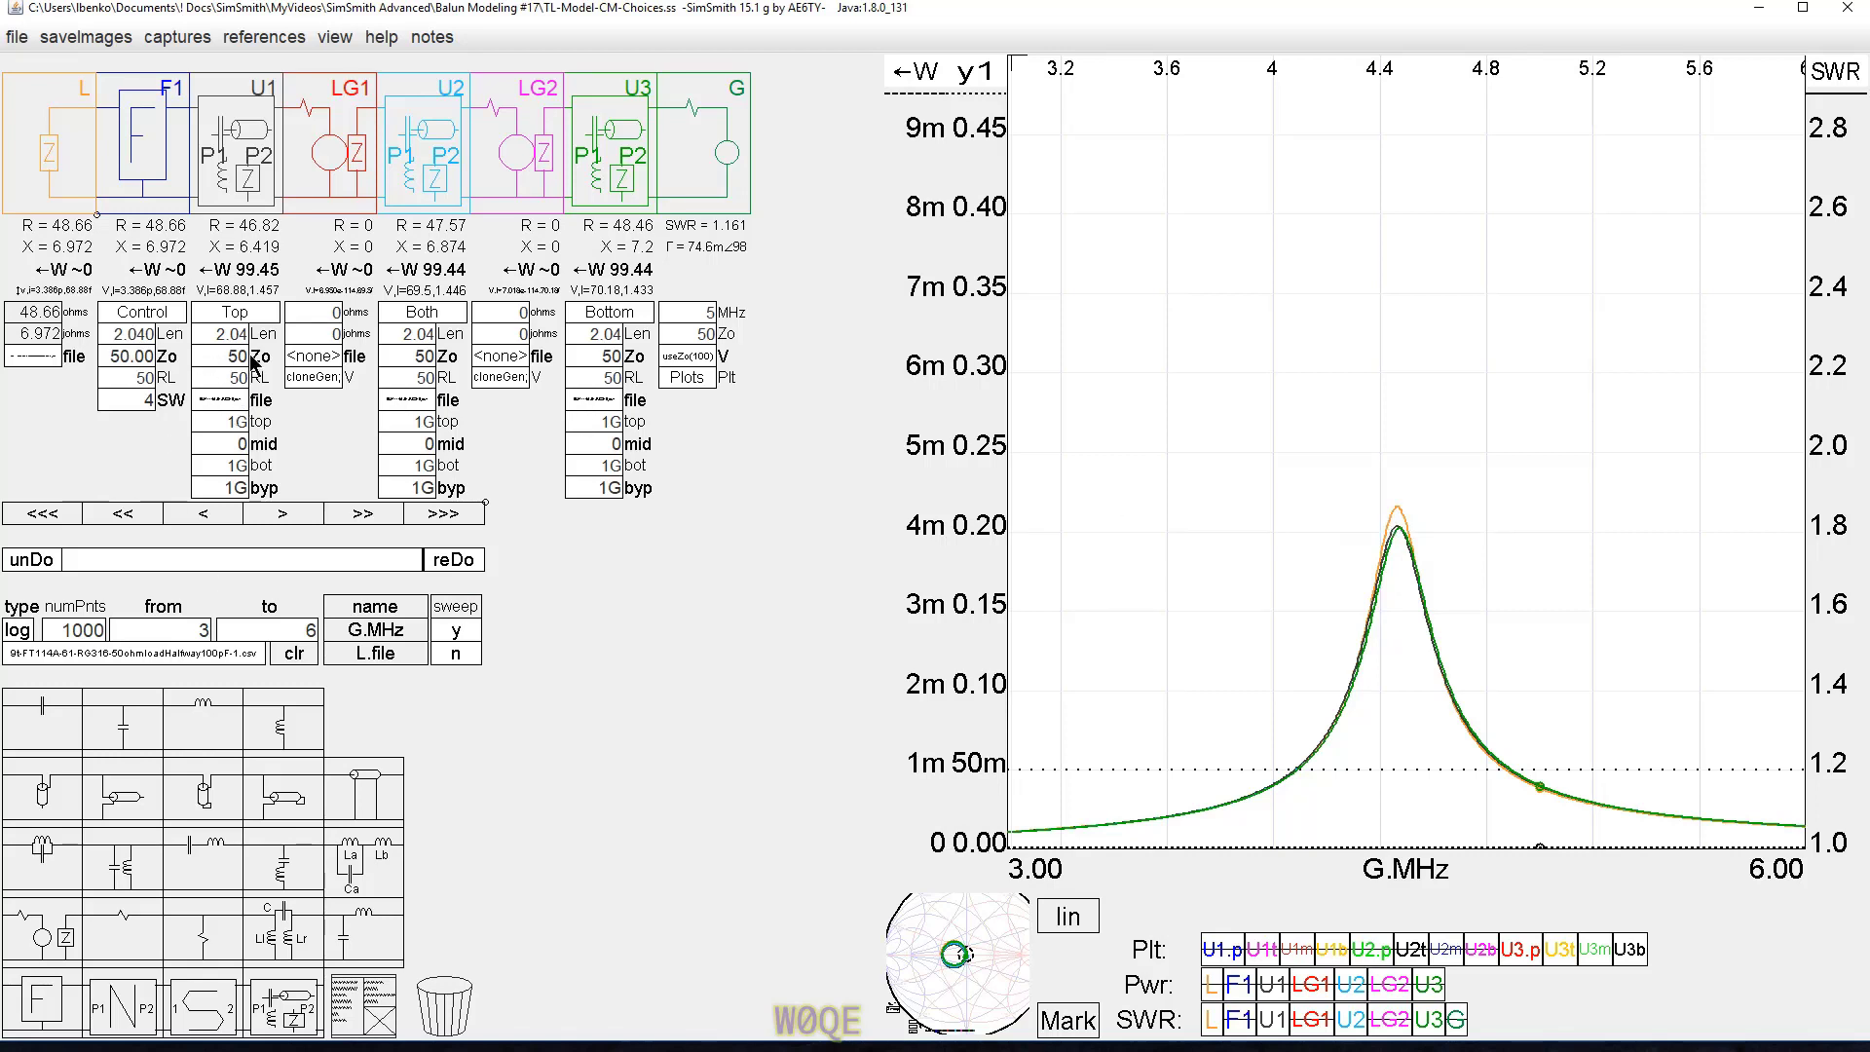
pyautogui.click(241, 317)
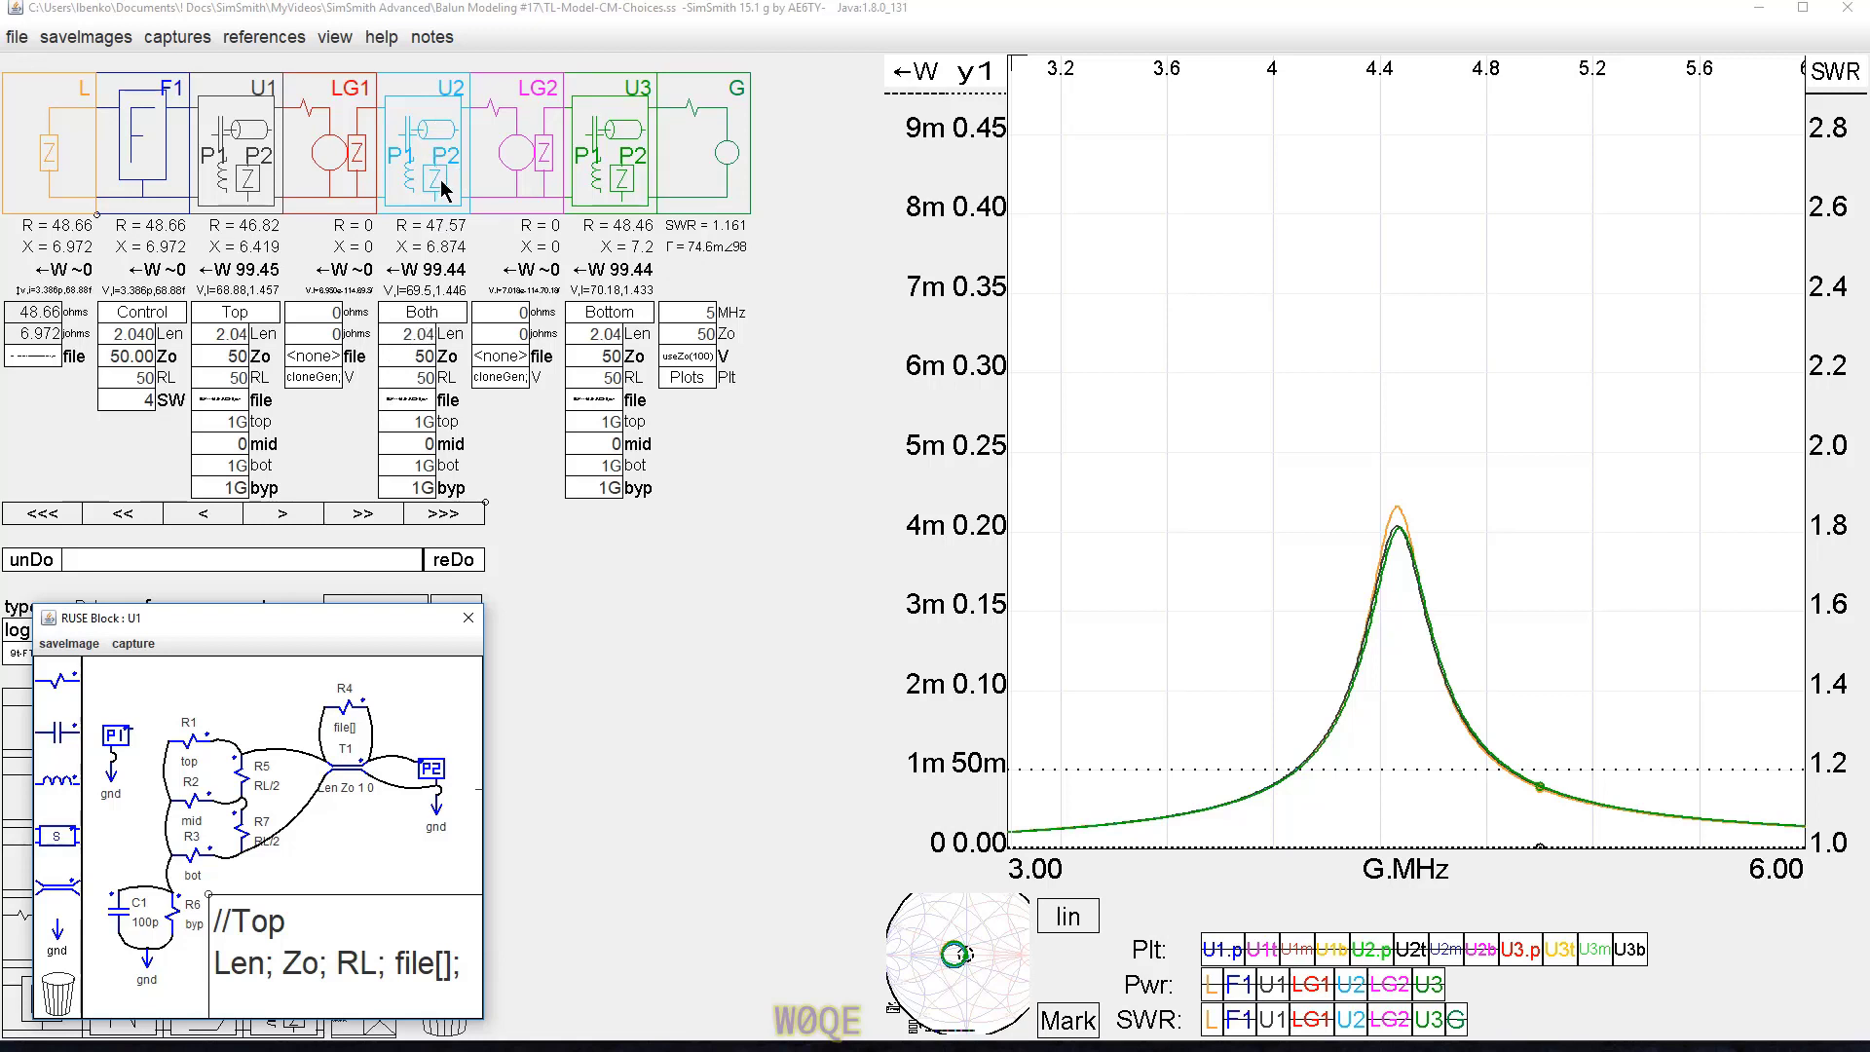
pyautogui.moveTo(431, 320)
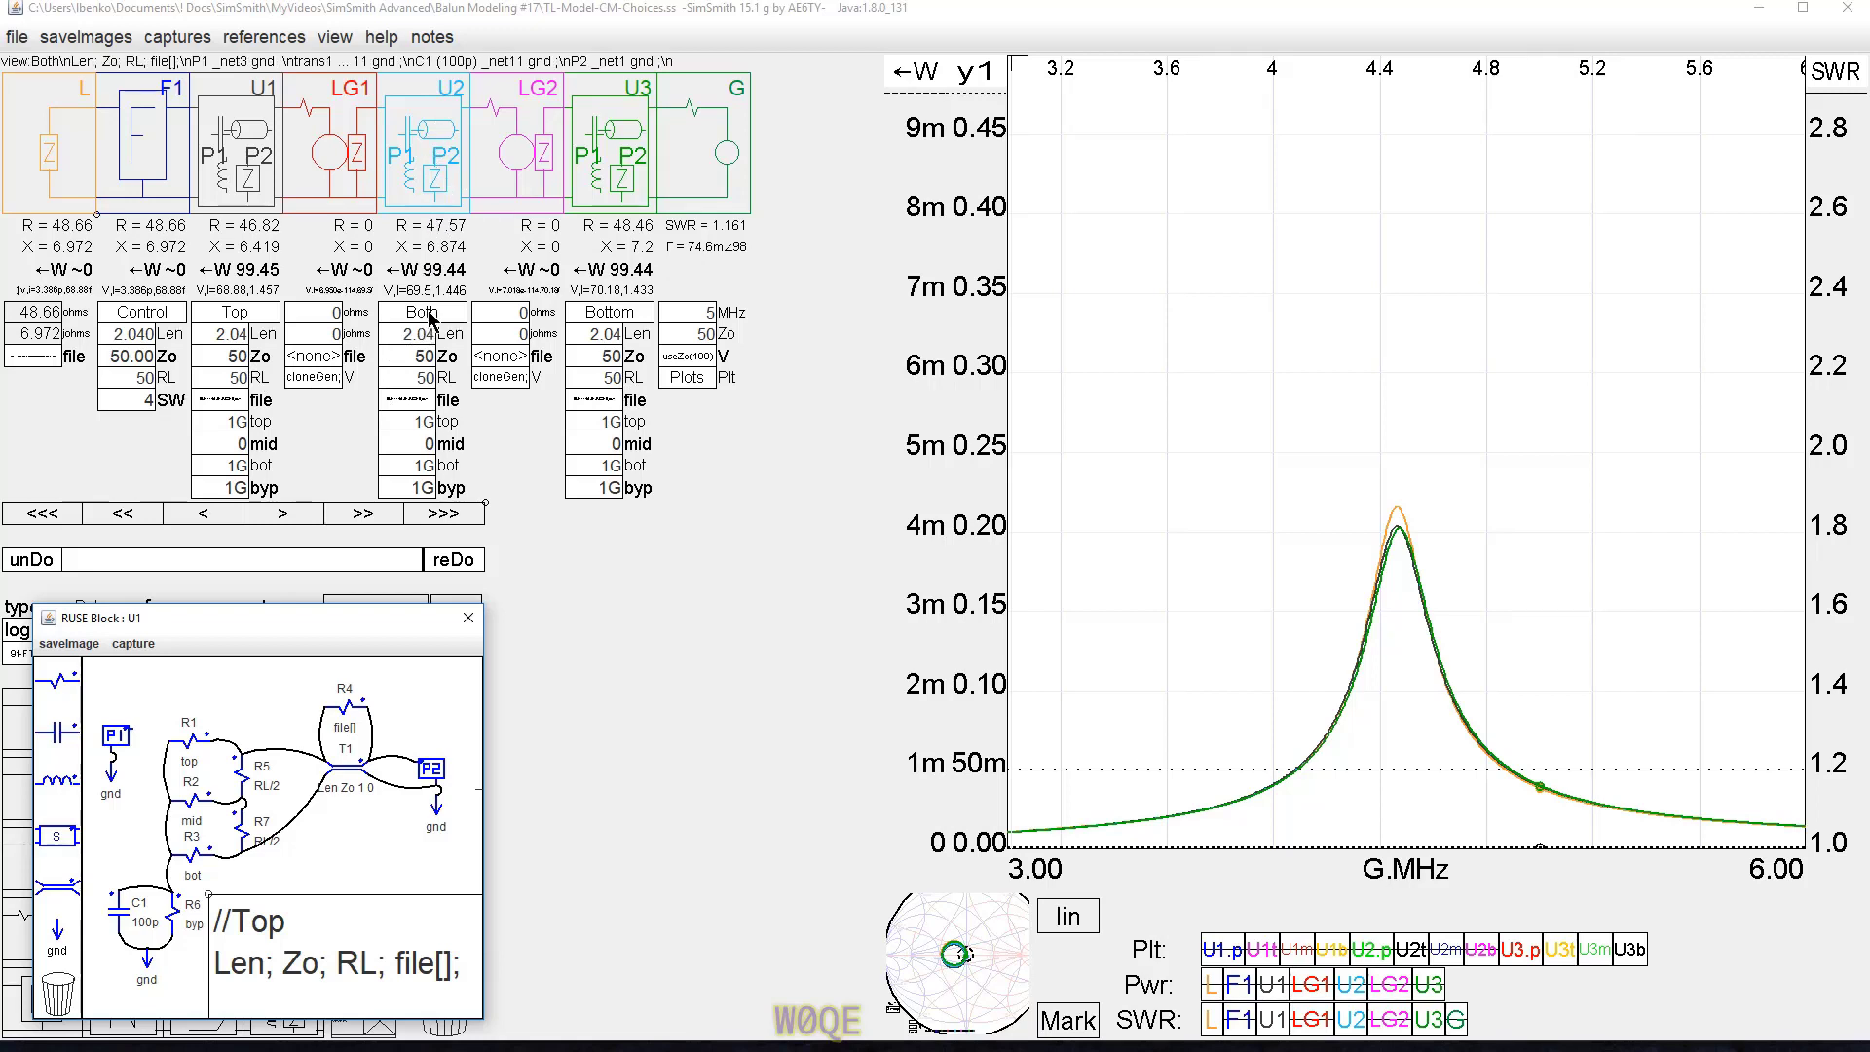